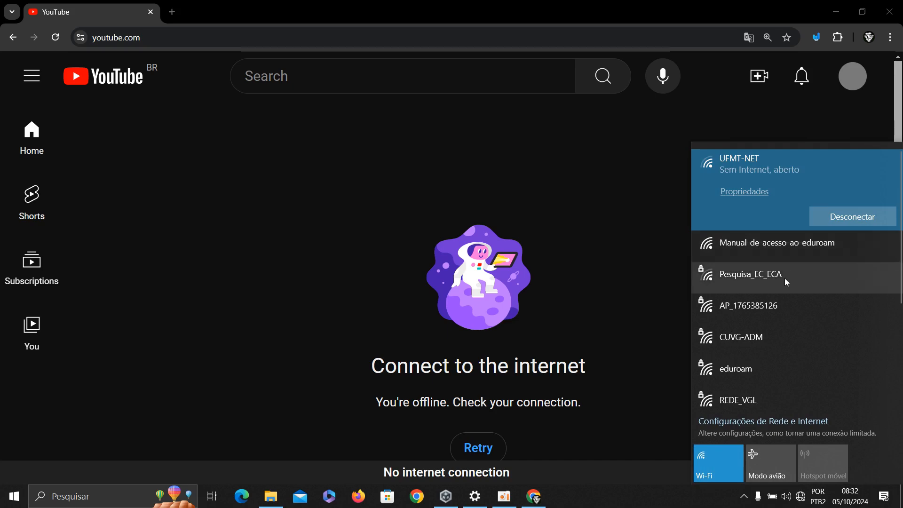
# Connect the computer to the Pesquisa_EC_ECA Wi-Fi network and close the network list
pyautogui.click(784, 277)
pyautogui.click(845, 278)
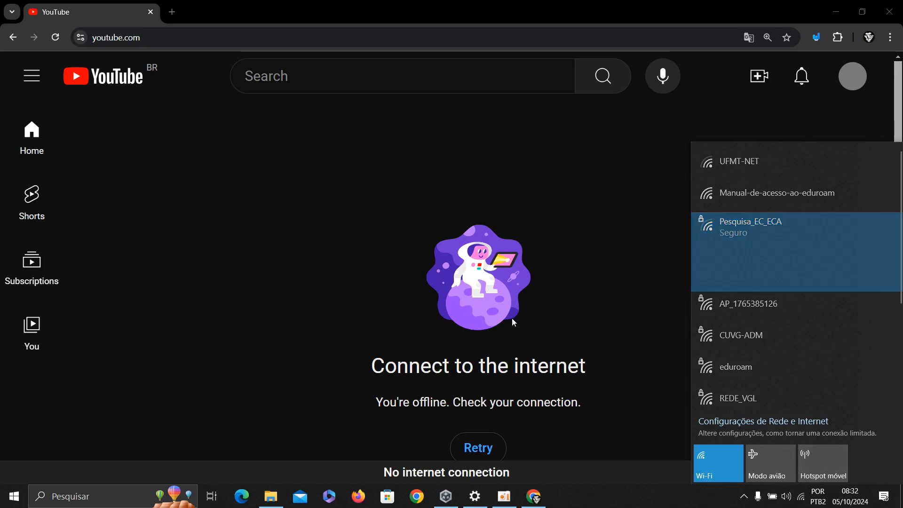
pyautogui.click(517, 196)
# Search YouTube for "mushroom angels games" and retry loading the offline page
pyautogui.click(281, 79)
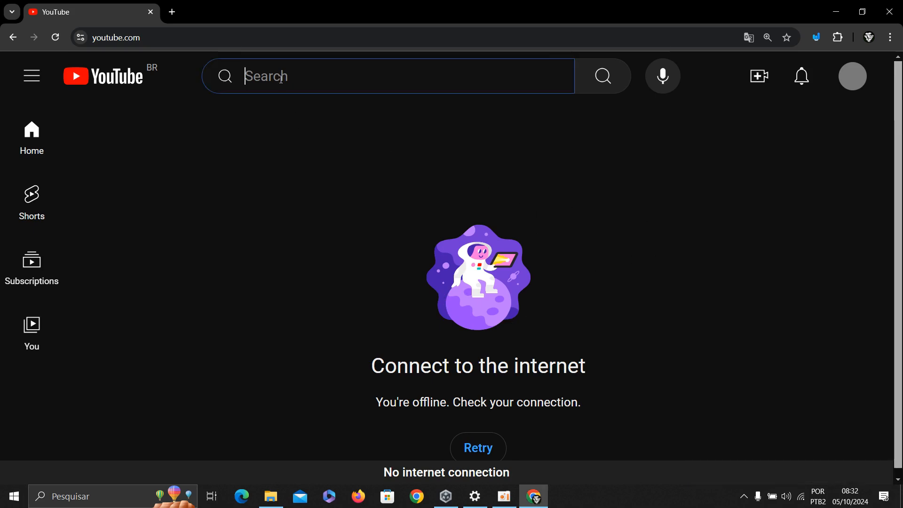
pyautogui.write('mushro')
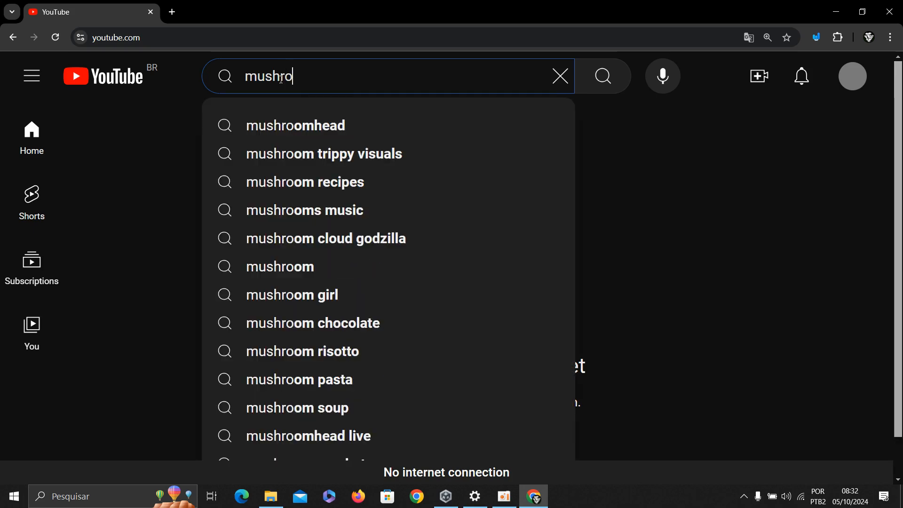
pyautogui.write('om angel')
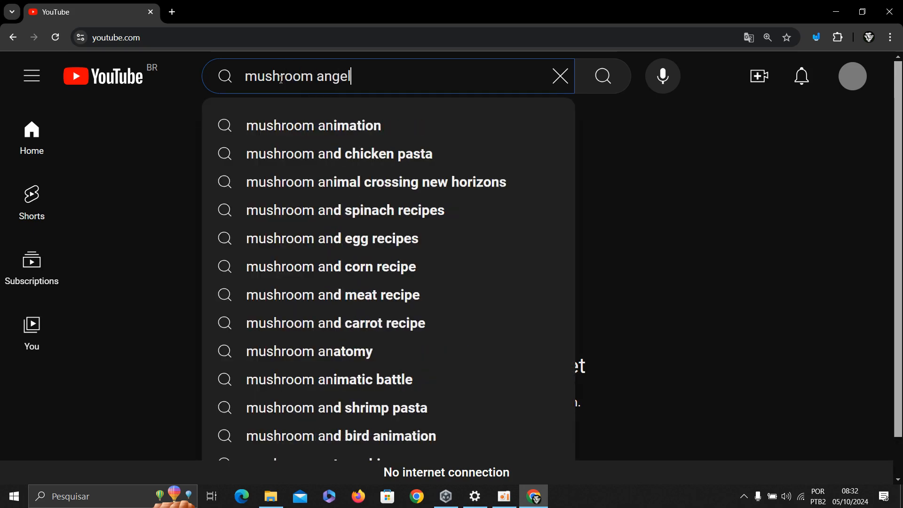
pyautogui.write('s games')
pyautogui.press('Return')
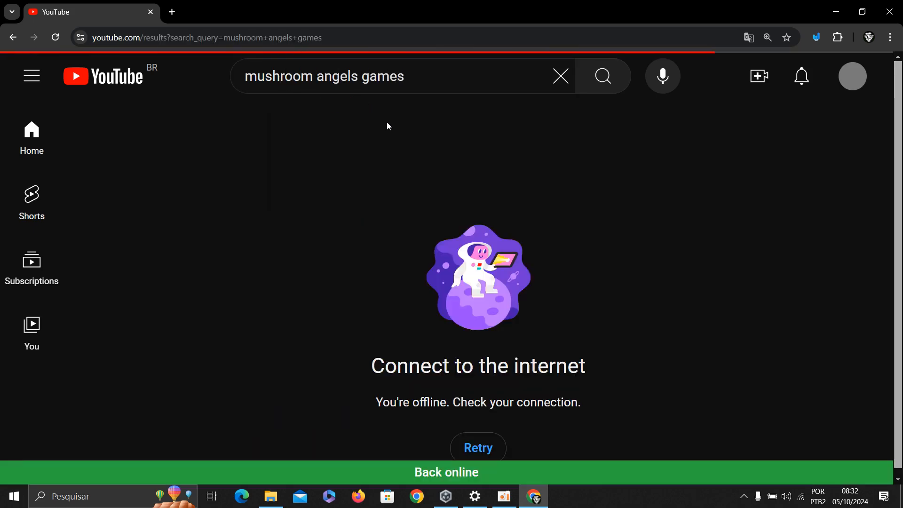
pyautogui.click(476, 447)
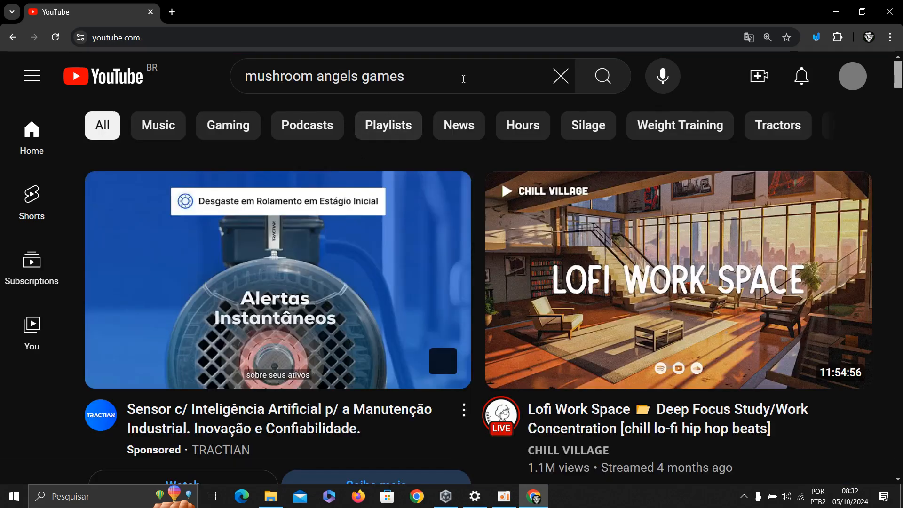
# Browse the YouTube home feed and run the search for "mushroom angels games" again
pyautogui.scroll(-3, 415, 166)
pyautogui.scroll(-5, 416, 166)
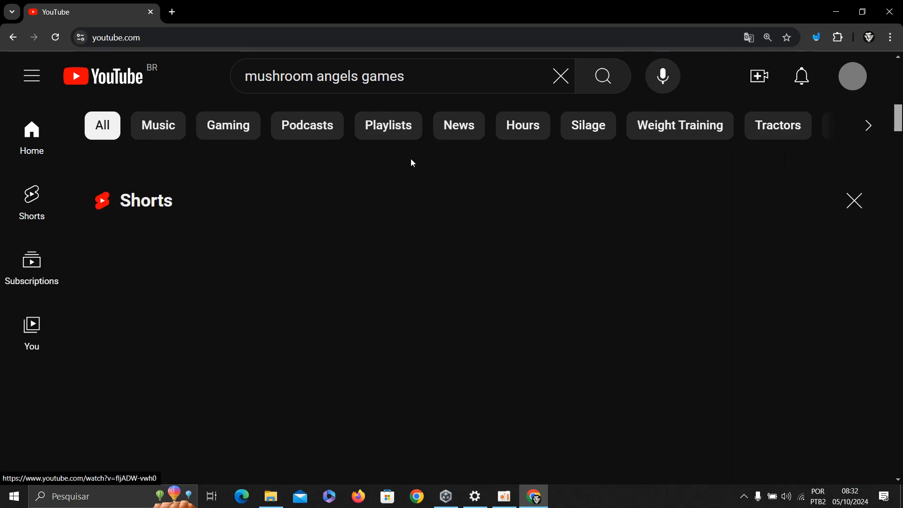
pyautogui.scroll(-12, 443, 174)
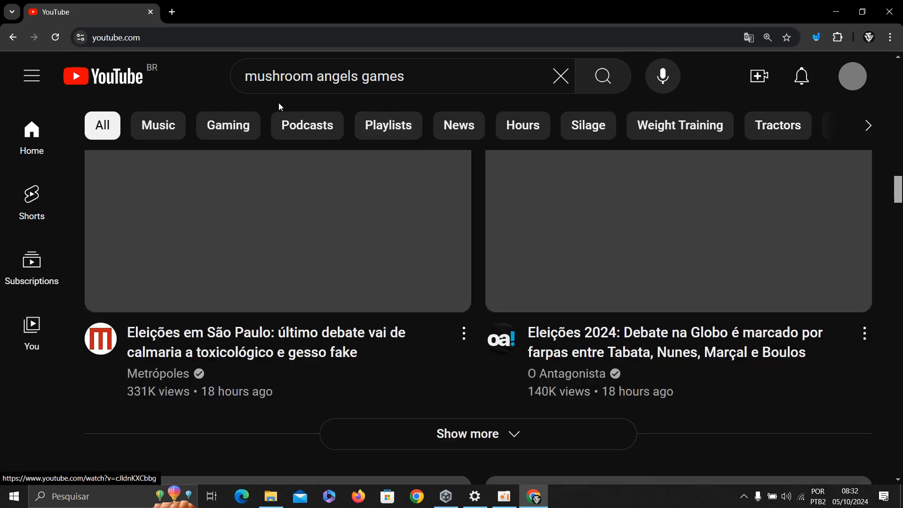
pyautogui.scroll(13, 424, 254)
pyautogui.moveTo(404, 76); pyautogui.dragTo(239, 66)
pyautogui.write('mus')
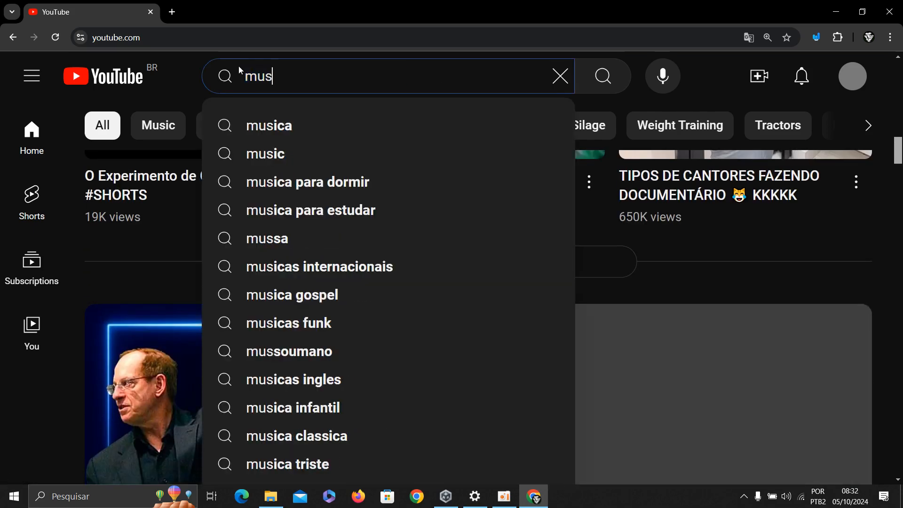
pyautogui.write('hroom ang')
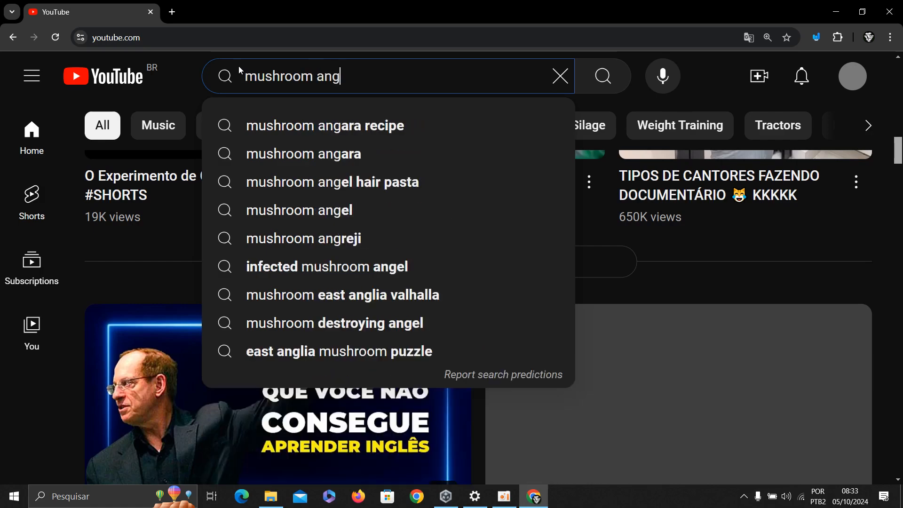
pyautogui.write('els games')
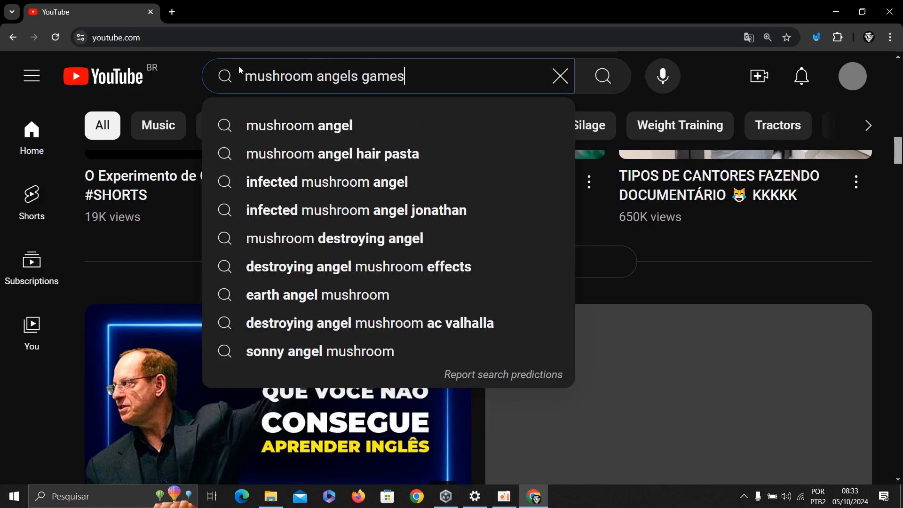
pyautogui.press('Return')
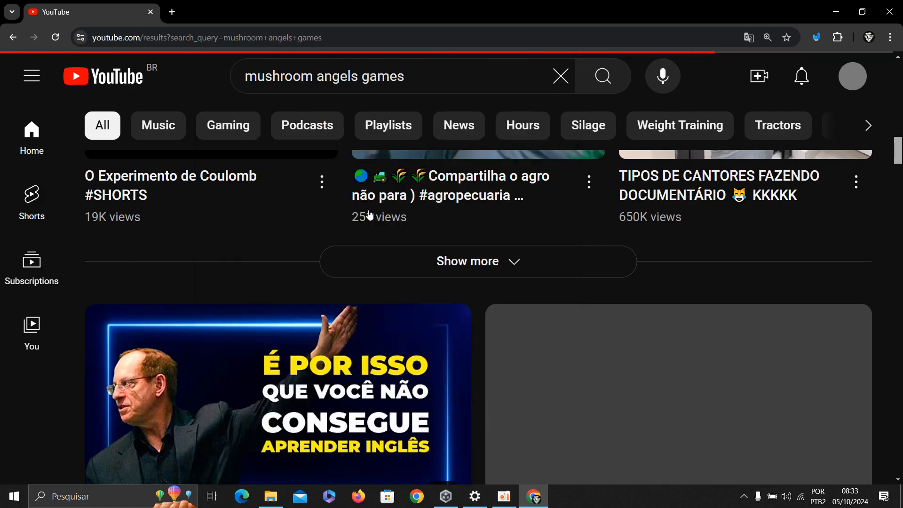
pyautogui.scroll(5, 368, 215)
pyautogui.scroll(-15, 426, 179)
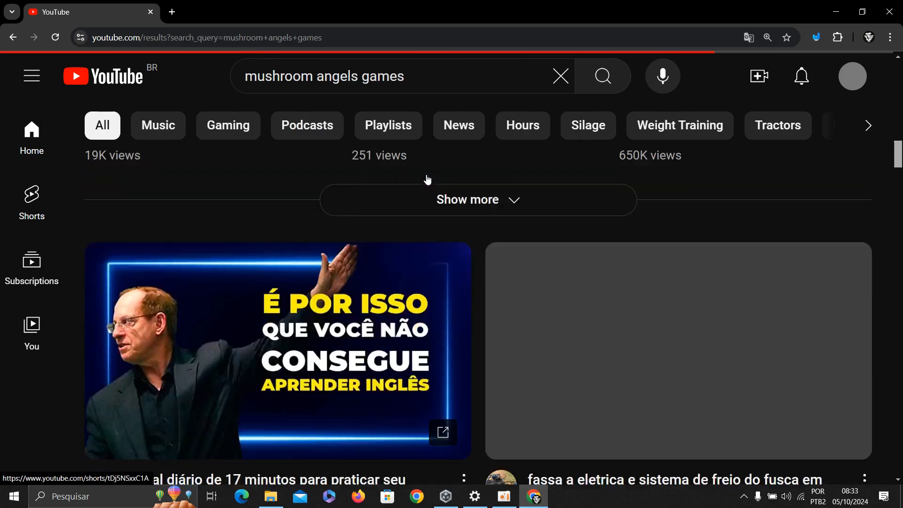
pyautogui.scroll(-20, 425, 179)
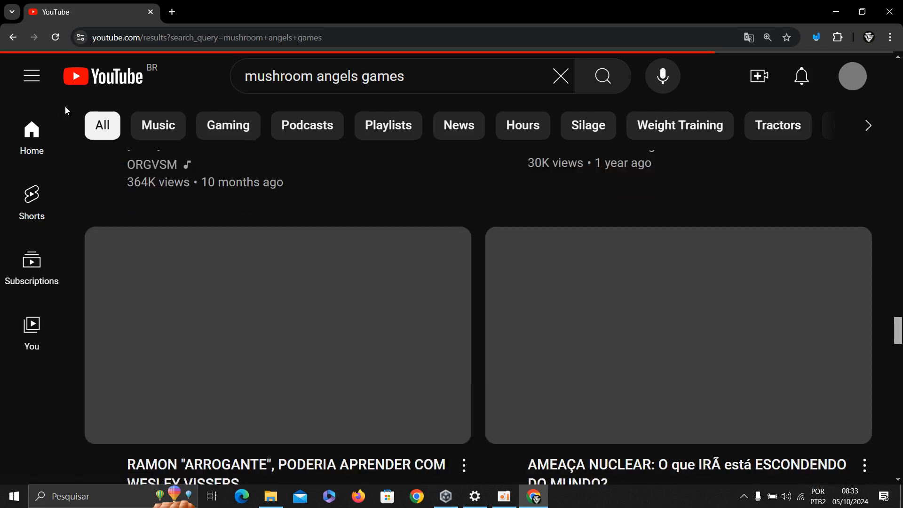
pyautogui.click(32, 75)
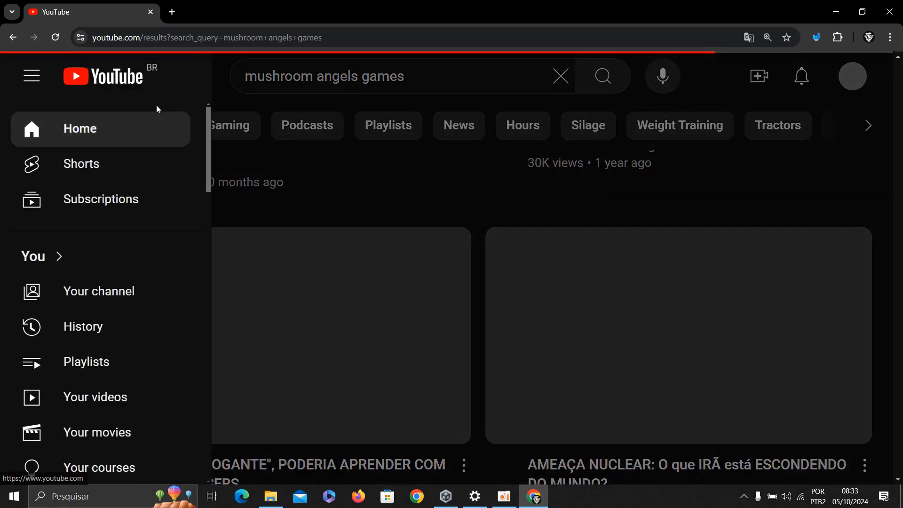
pyautogui.click(870, 80)
pyautogui.click(853, 80)
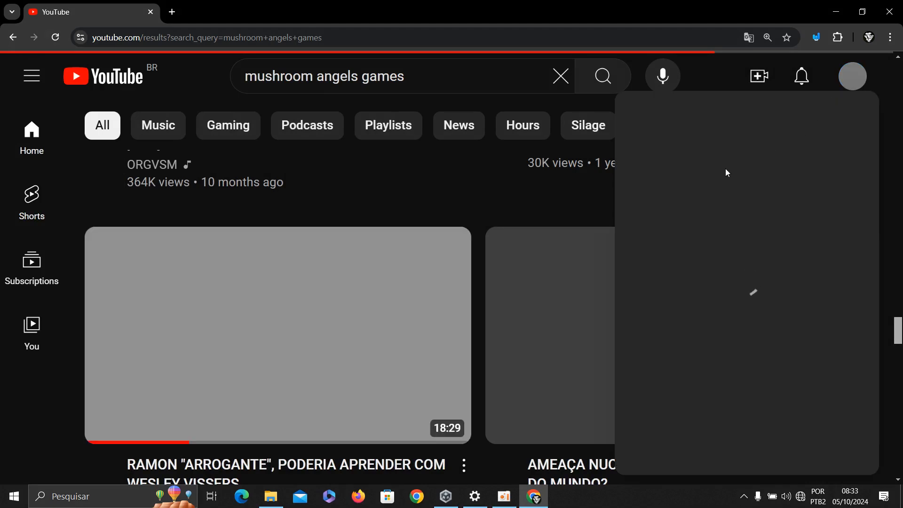
pyautogui.scroll(8, 536, 200)
pyautogui.scroll(-6, 536, 202)
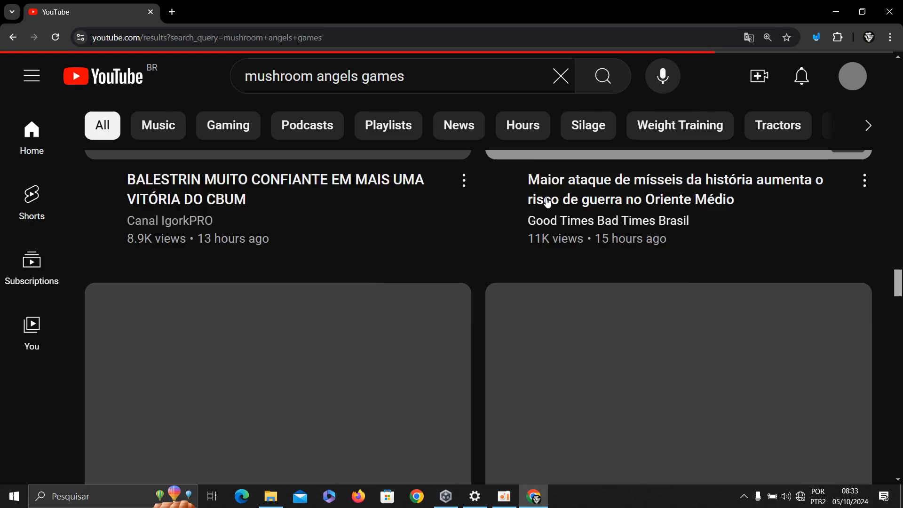
# Open a new browser tab and look through the available Wi-Fi networks for Pesquisa_EC_ECA
pyautogui.click(172, 12)
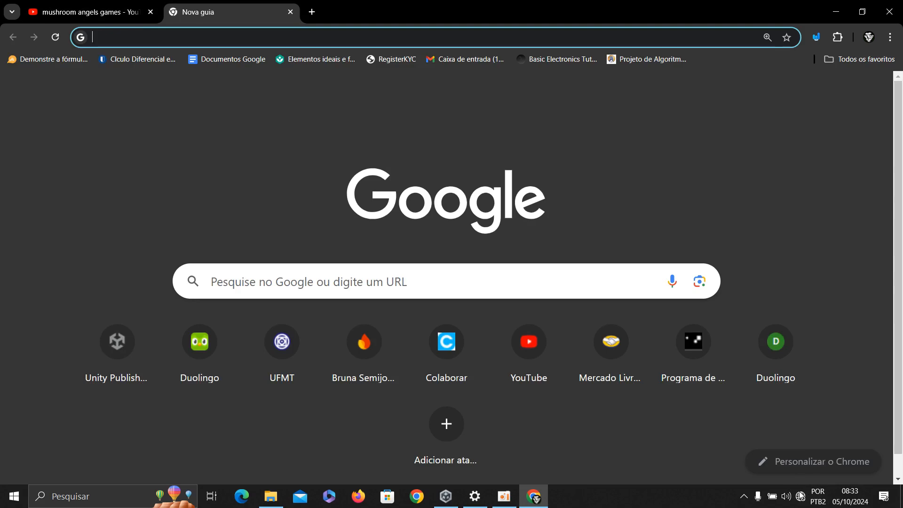
pyautogui.moveTo(800, 494)
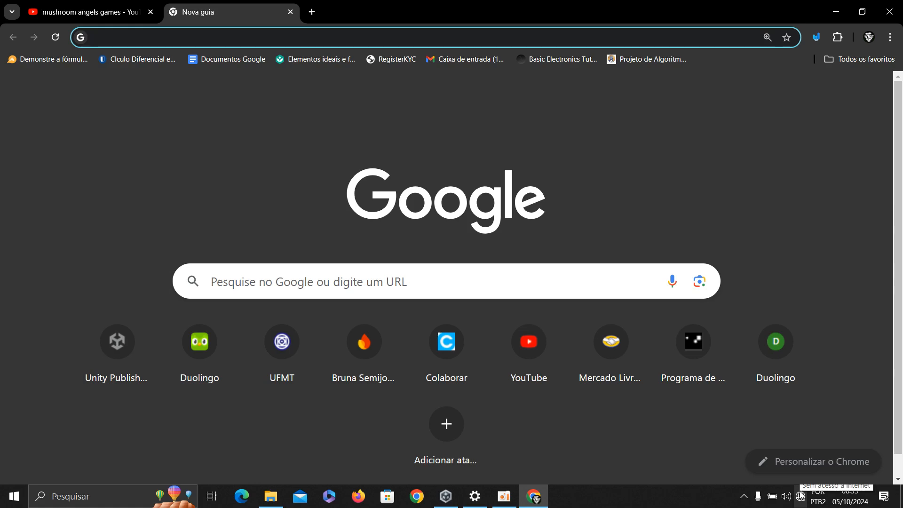
pyautogui.click(800, 496)
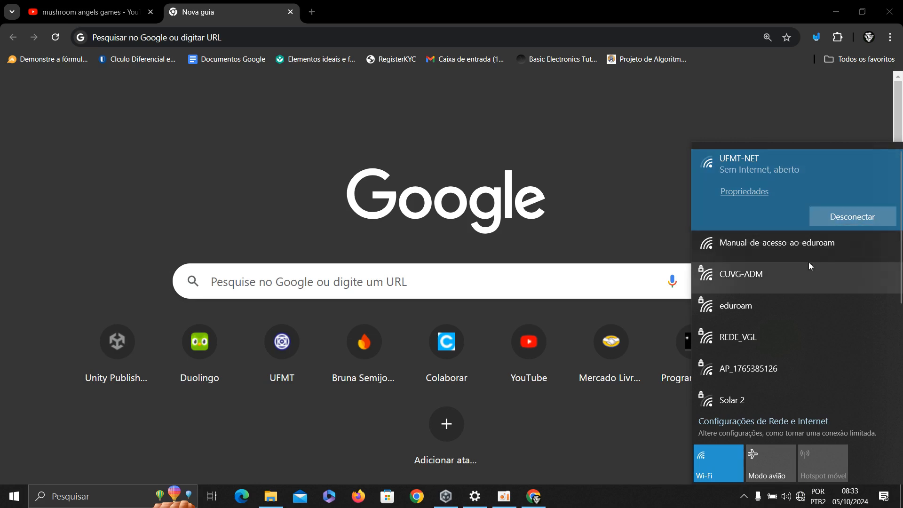
pyautogui.scroll(-2, 808, 263)
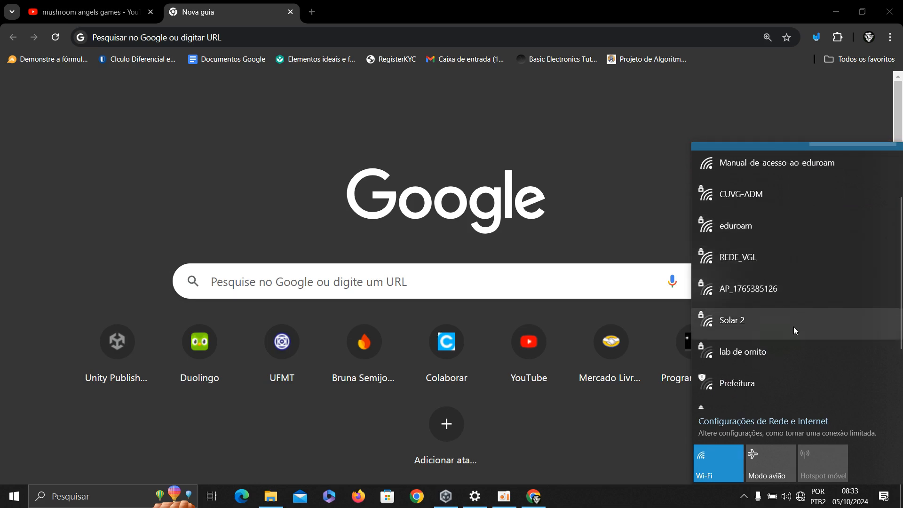
pyautogui.scroll(-1, 793, 329)
pyautogui.scroll(2, 774, 312)
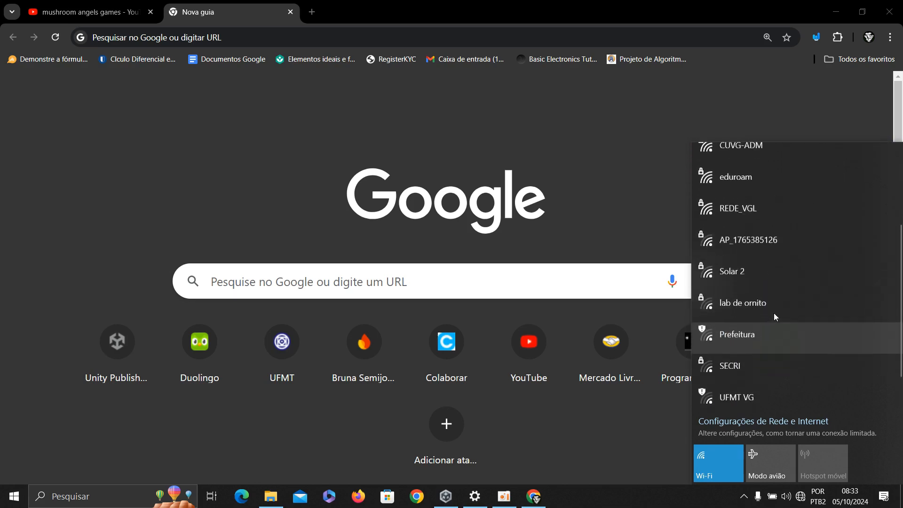
pyautogui.scroll(3, 775, 316)
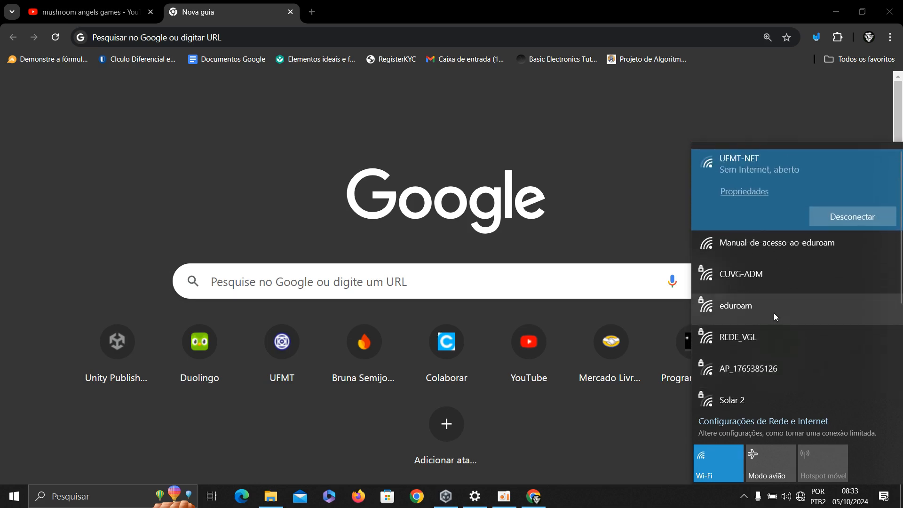
pyautogui.scroll(-3, 773, 313)
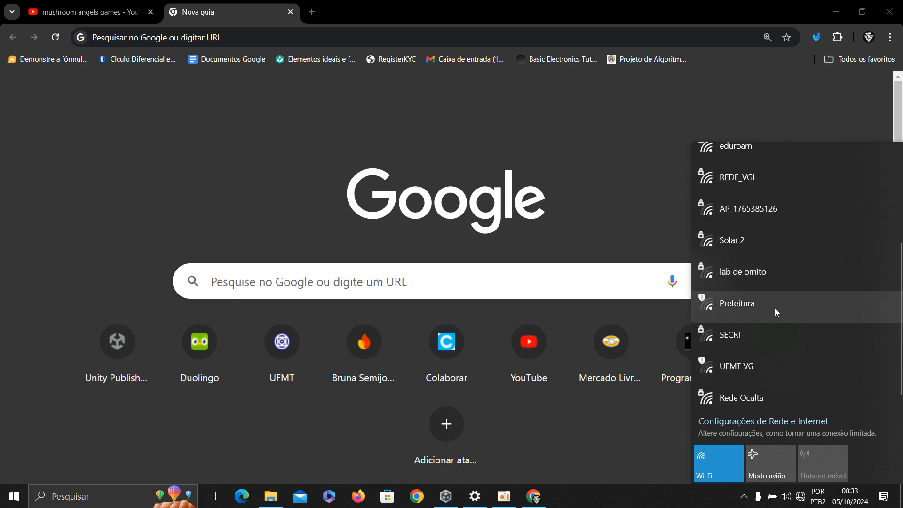
pyautogui.scroll(3, 767, 350)
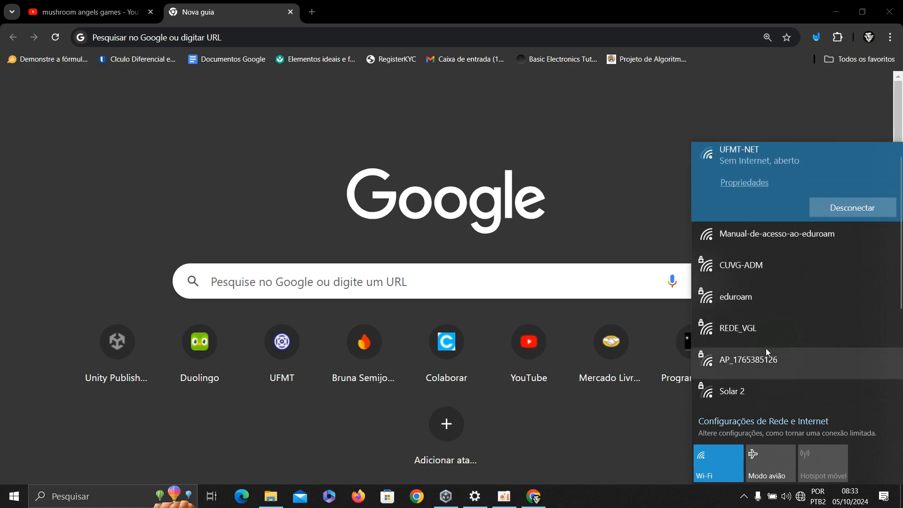
pyautogui.scroll(-3, 764, 345)
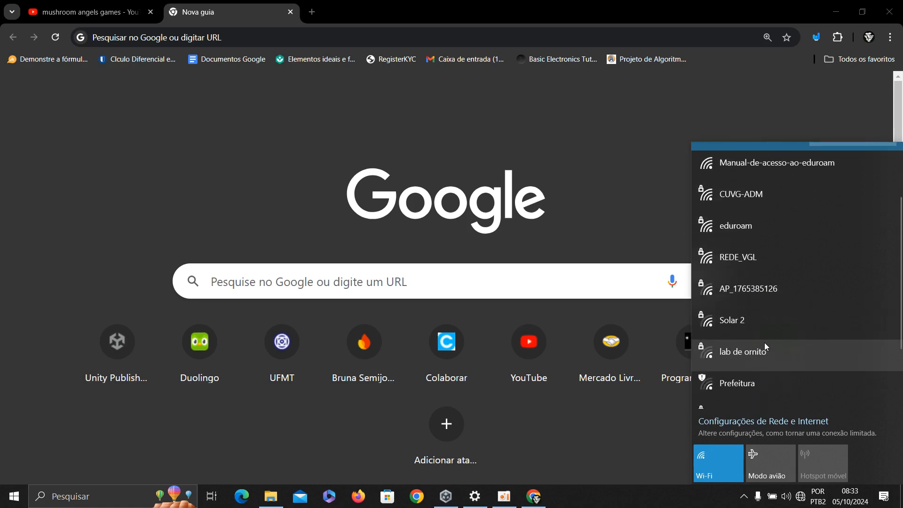
pyautogui.scroll(-3, 752, 330)
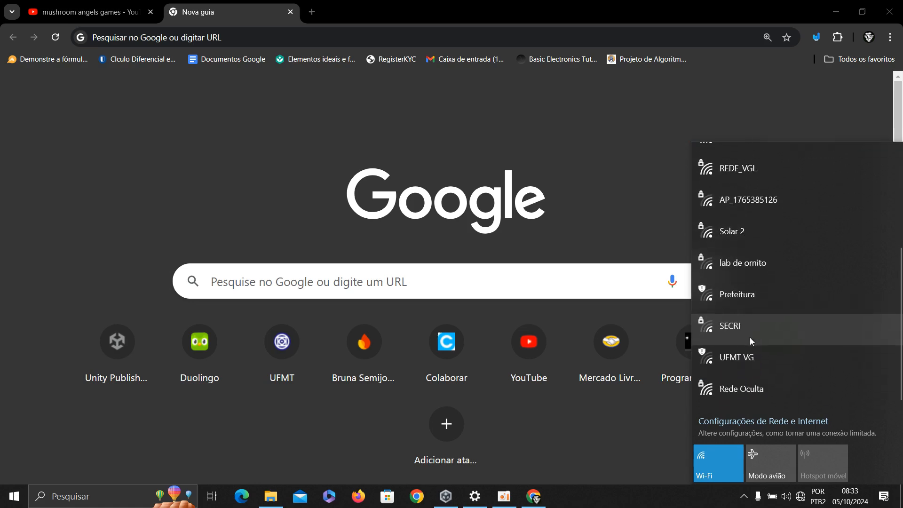
pyautogui.scroll(3, 749, 338)
pyautogui.scroll(1, 749, 357)
pyautogui.click(799, 496)
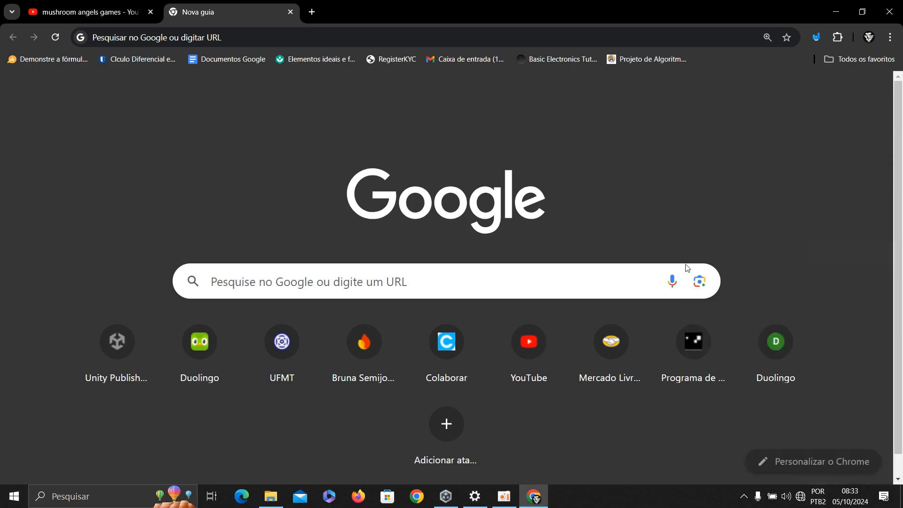
# Reopen the Wi-Fi network list and check again whether Pesquisa_EC_ECA is among the available networks
pyautogui.click(799, 497)
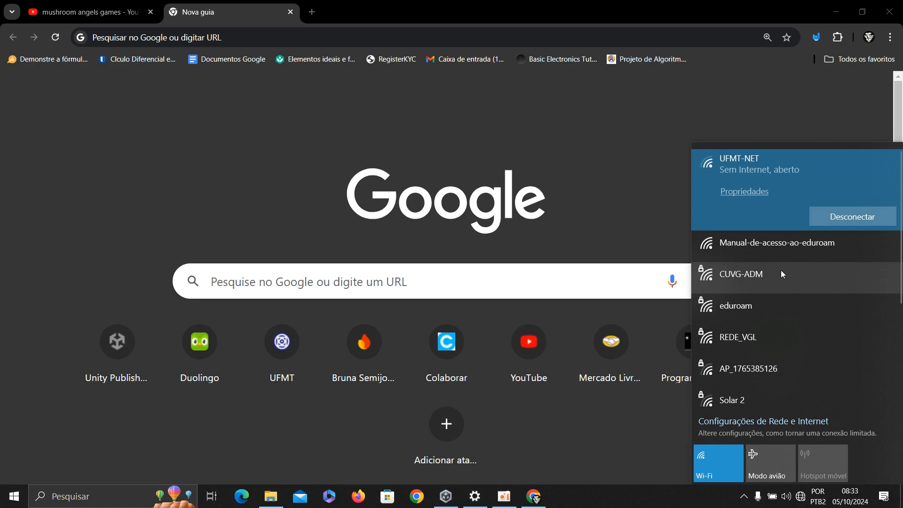
pyautogui.scroll(-1, 781, 272)
pyautogui.scroll(-4, 780, 274)
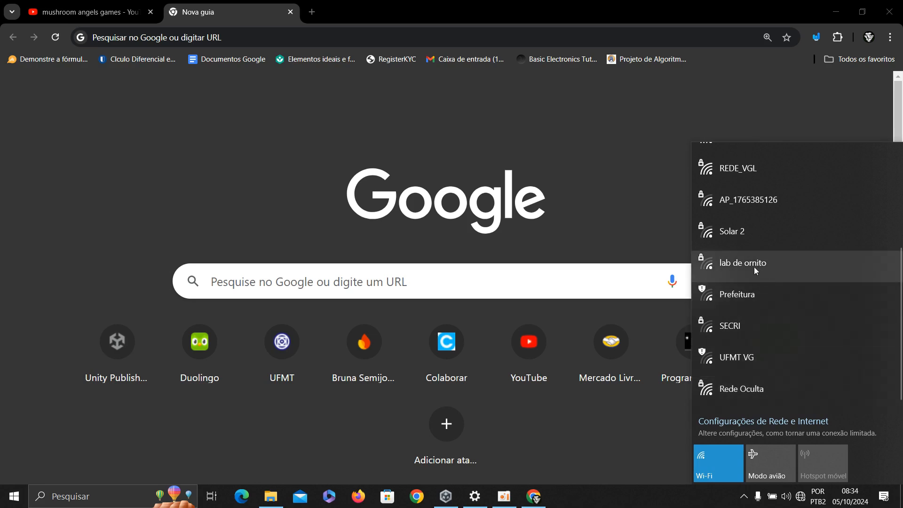
pyautogui.scroll(5, 755, 266)
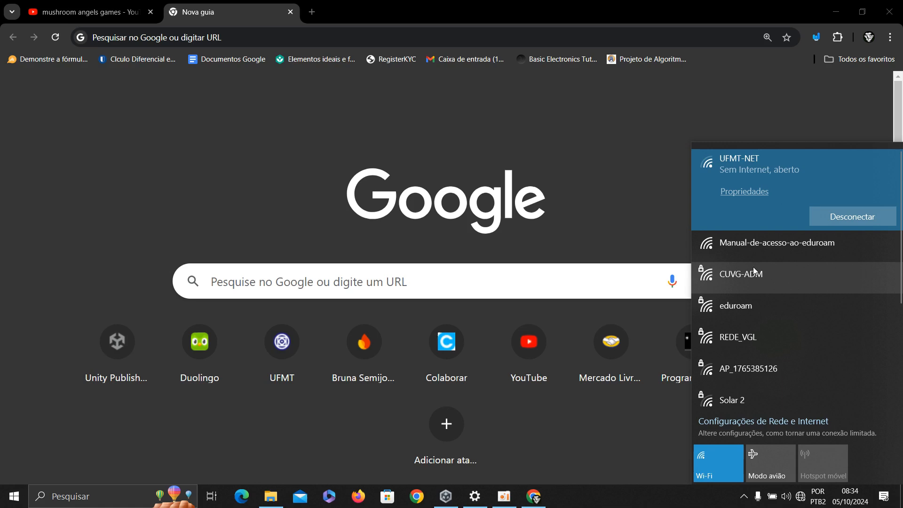
pyautogui.scroll(-5, 754, 271)
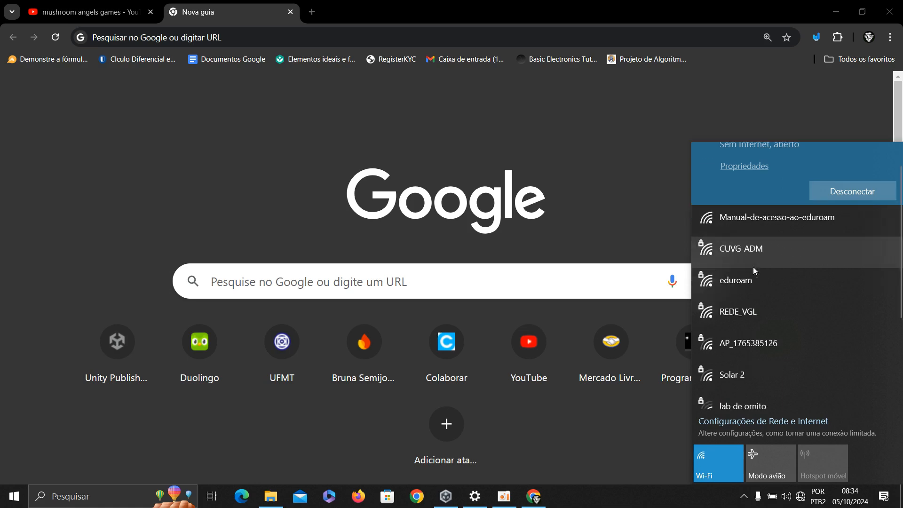
pyautogui.click(623, 190)
pyautogui.click(796, 499)
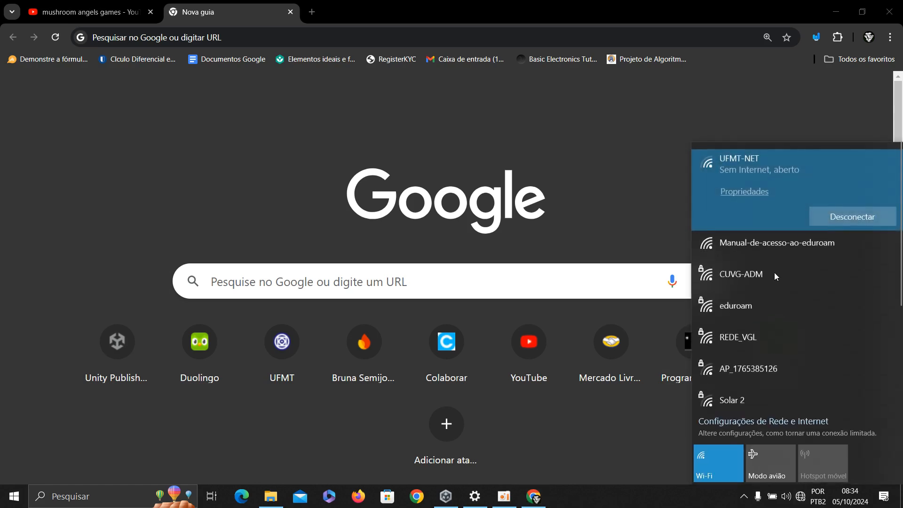
pyautogui.scroll(-4, 780, 282)
pyautogui.scroll(-1, 779, 284)
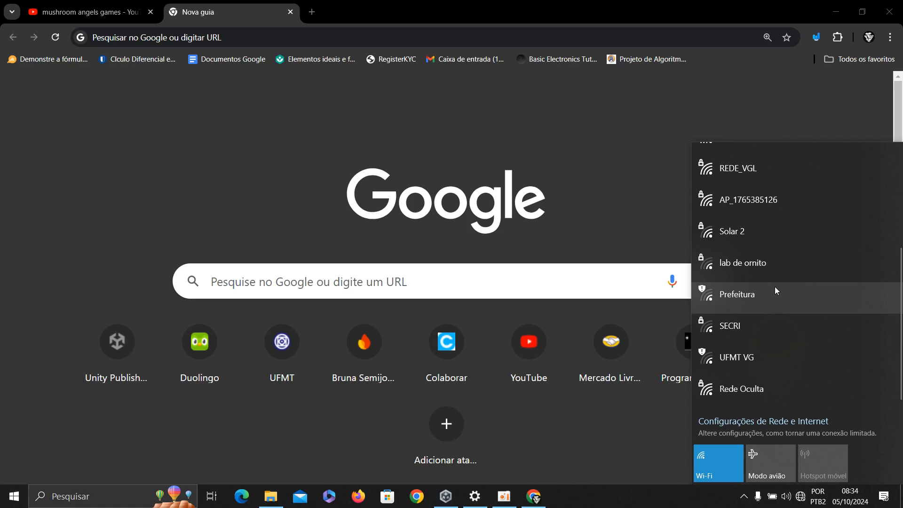
pyautogui.scroll(5, 778, 338)
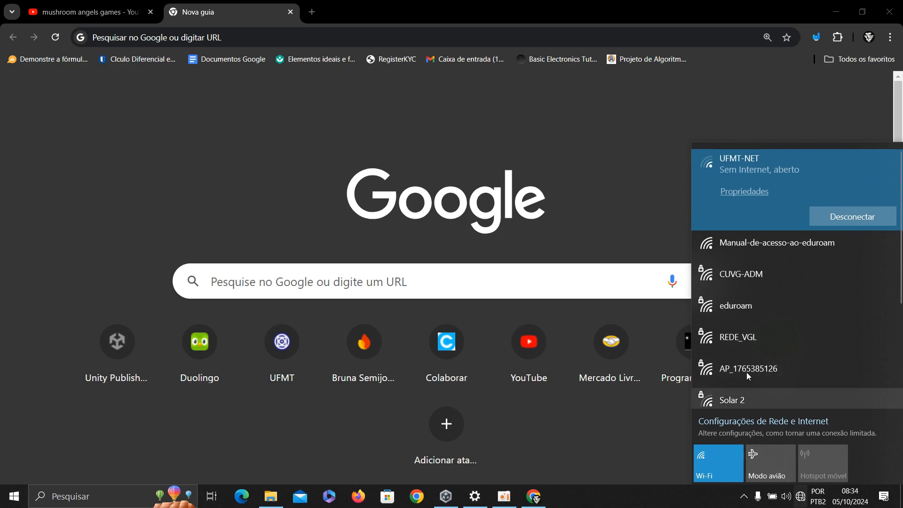
# Turn Wi-Fi off and back on, and look through the refreshed network list for Pesquisa_EC_ECA
pyautogui.click(717, 471)
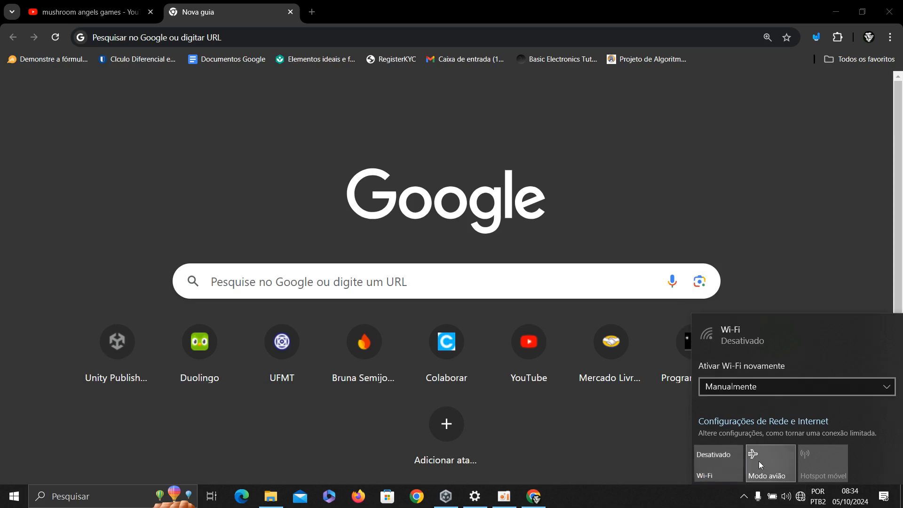
pyautogui.click(725, 466)
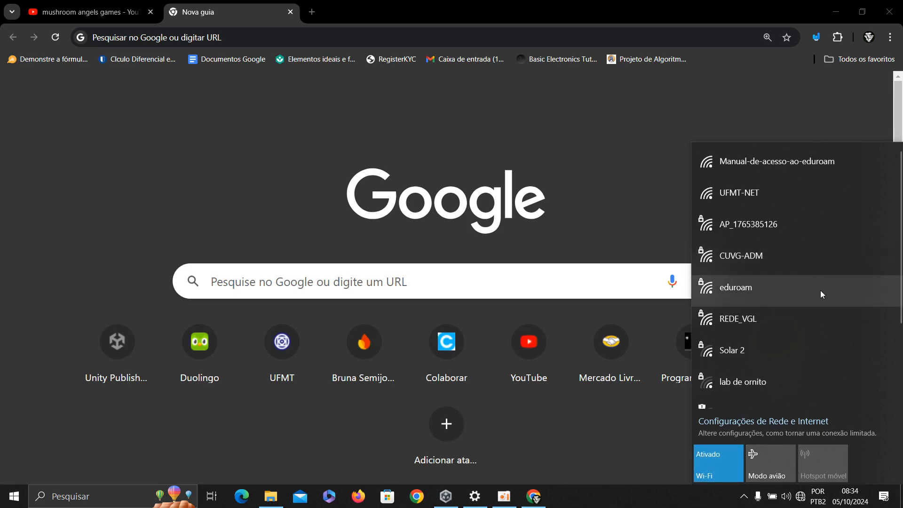
pyautogui.scroll(-3, 820, 292)
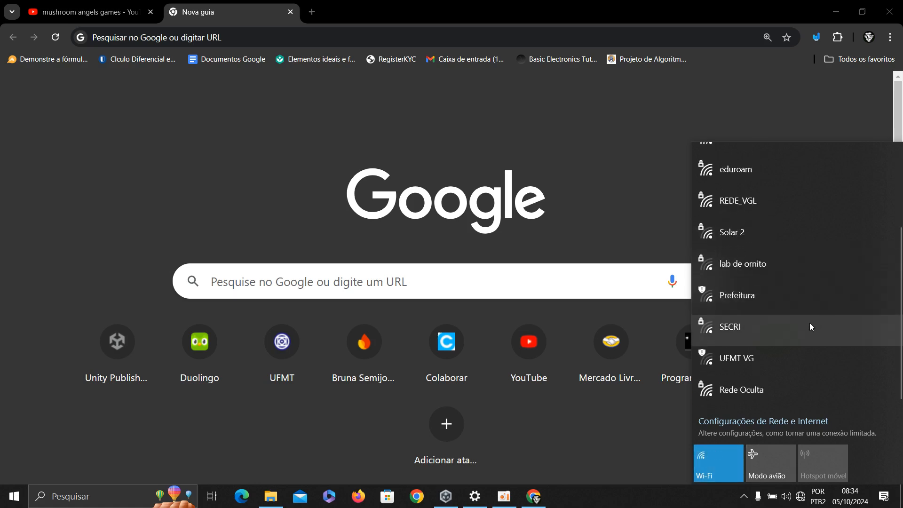
pyautogui.scroll(3, 809, 323)
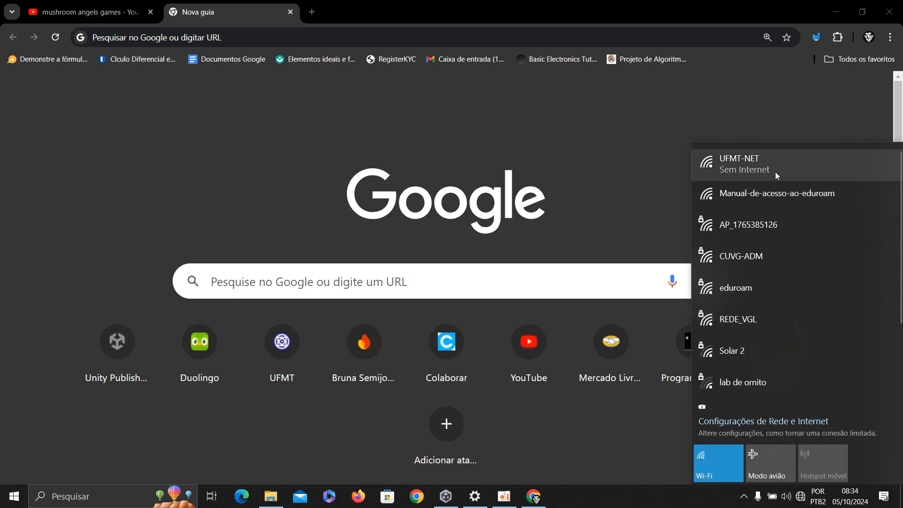
pyautogui.scroll(-1, 779, 235)
pyautogui.scroll(-3, 780, 234)
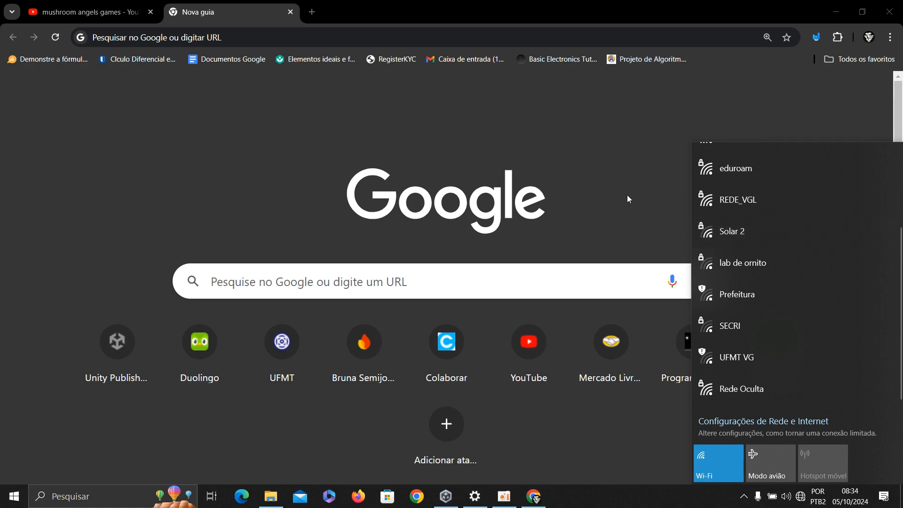
# Cycle airplane mode on and off with Wi-Fi enabled, and check the available networks again for Pesquisa_EC_ECA
pyautogui.click(767, 469)
pyautogui.click(714, 455)
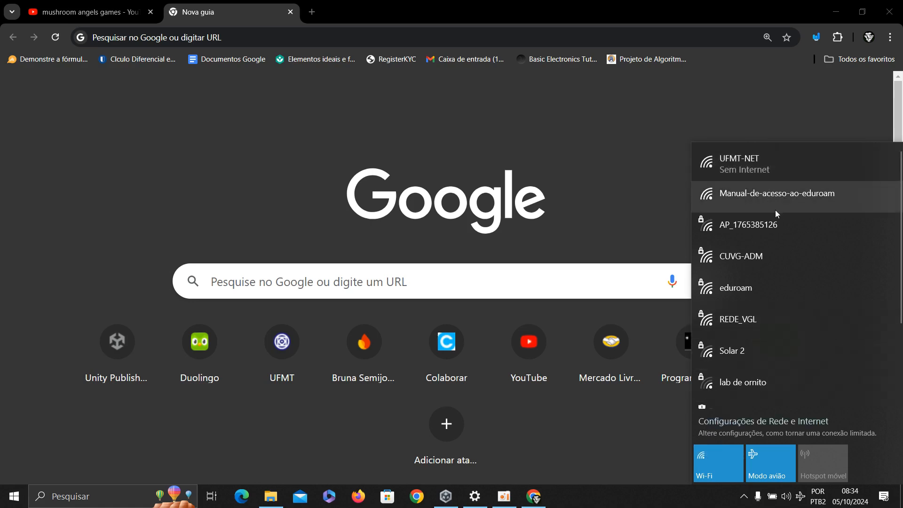
pyautogui.scroll(-3, 773, 211)
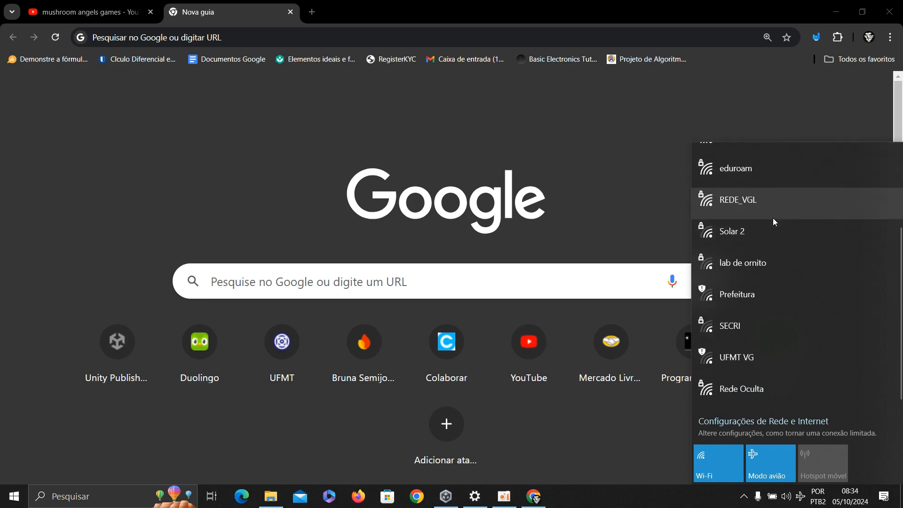
pyautogui.scroll(2, 774, 219)
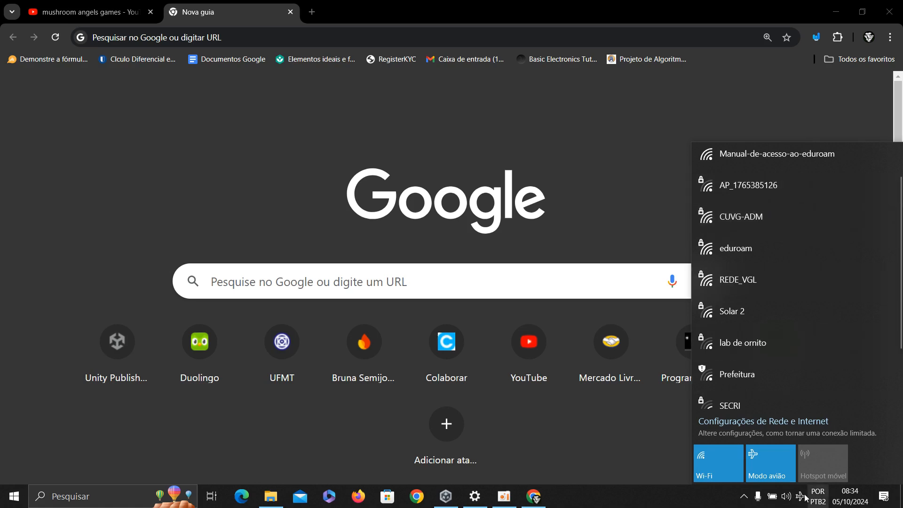
pyautogui.click(768, 458)
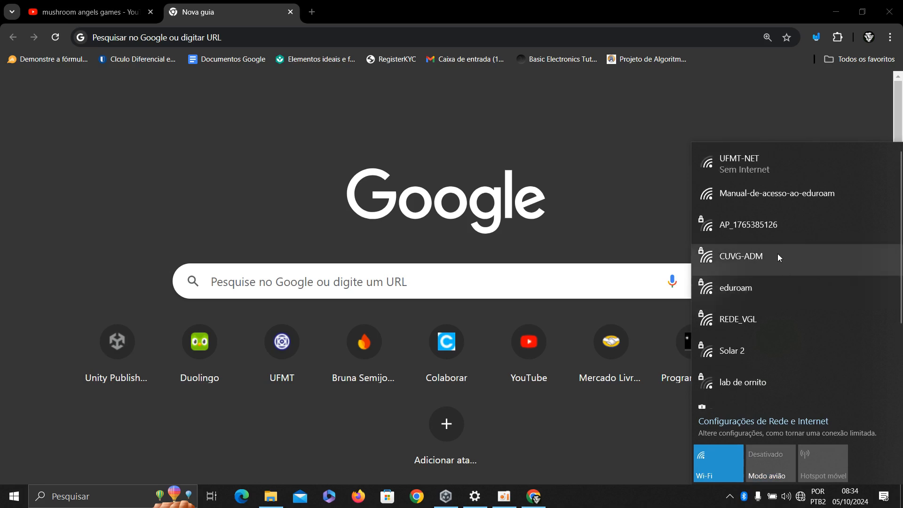
pyautogui.scroll(-2, 777, 249)
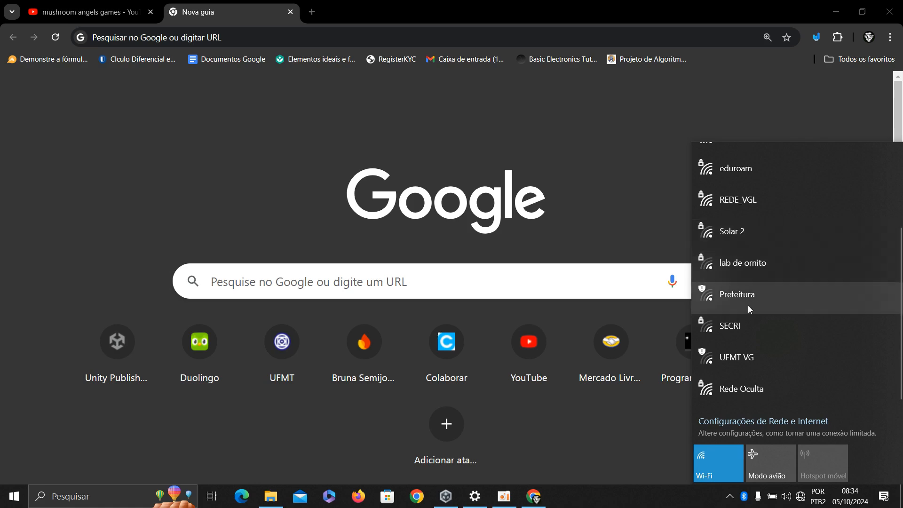
pyautogui.scroll(3, 750, 305)
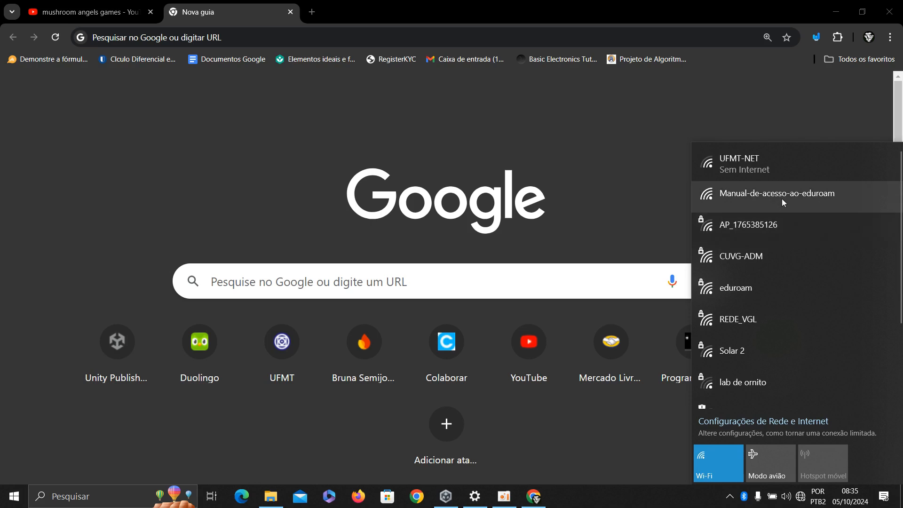
pyautogui.scroll(-4, 781, 198)
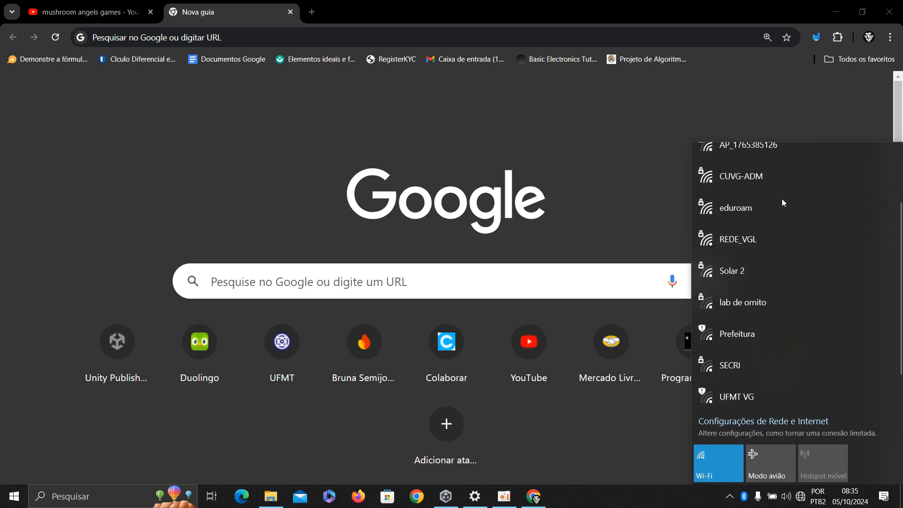
# Restart Wi-Fi and try to connect to the TESTE network with its security key, allowing the computer to be discovered
pyautogui.click(722, 464)
pyautogui.click(726, 465)
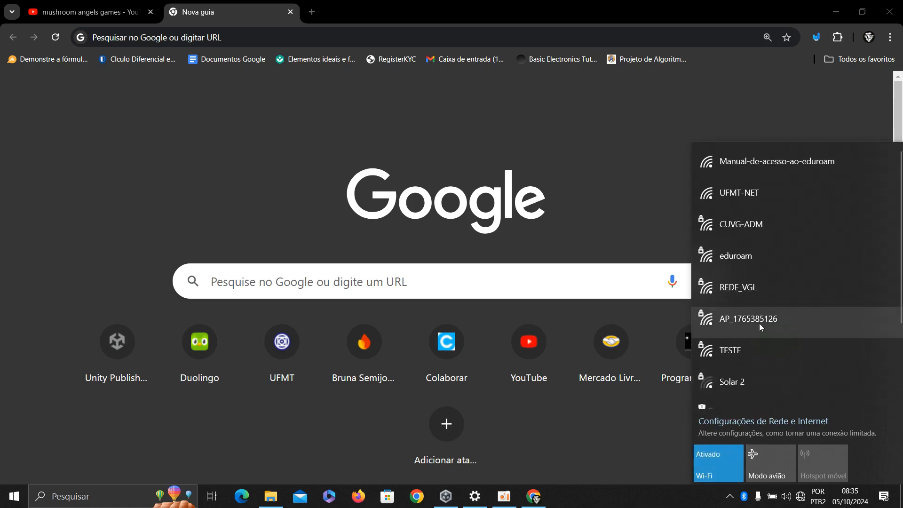
pyautogui.click(756, 351)
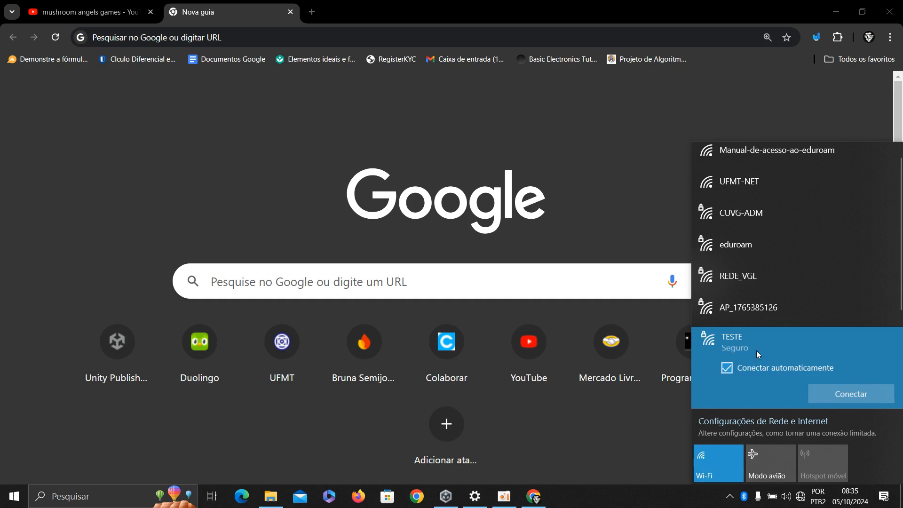
pyautogui.click(878, 403)
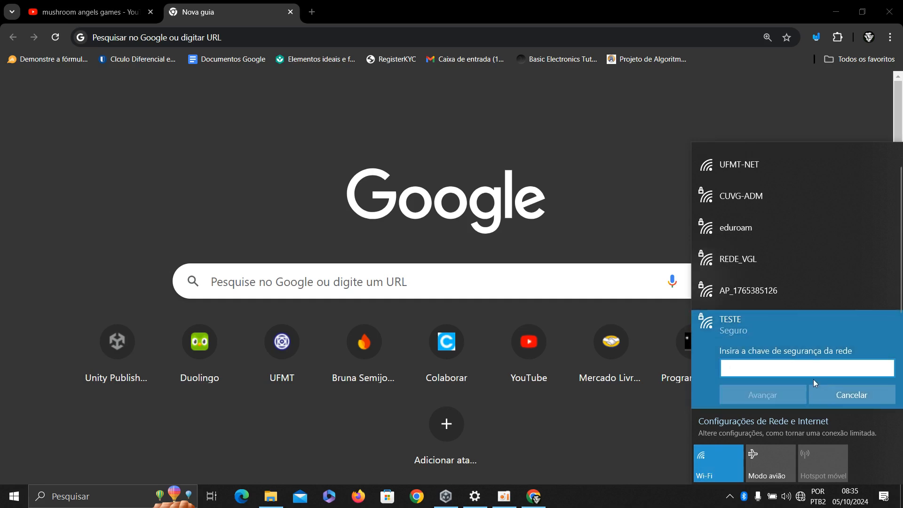
pyautogui.write('••••••••')
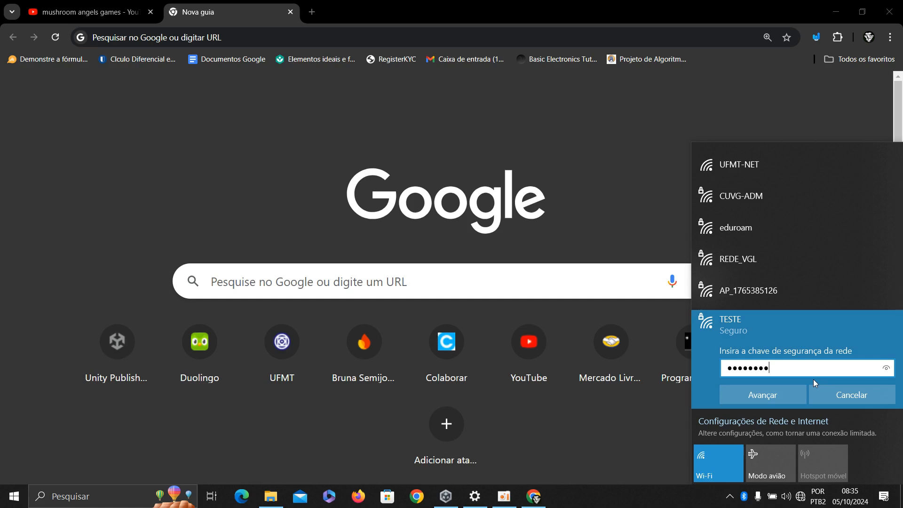
pyautogui.write('••')
pyautogui.press('Return')
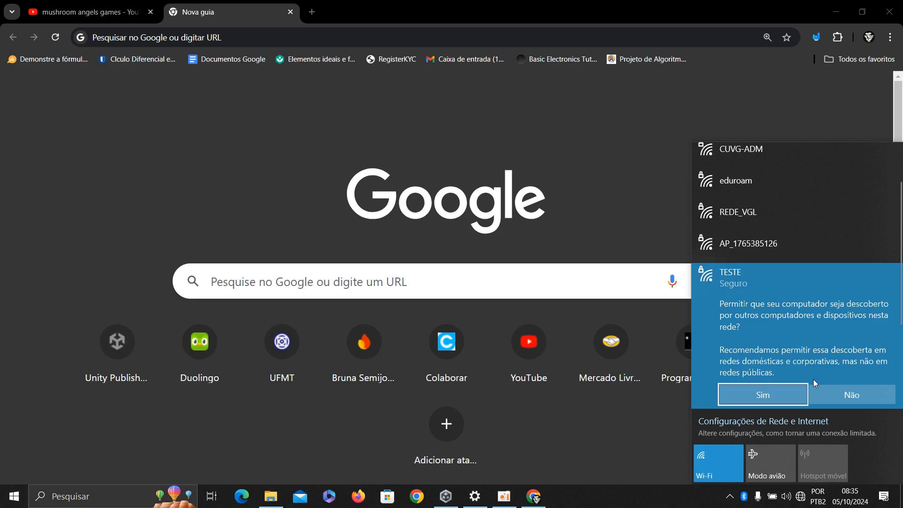
pyautogui.click(797, 393)
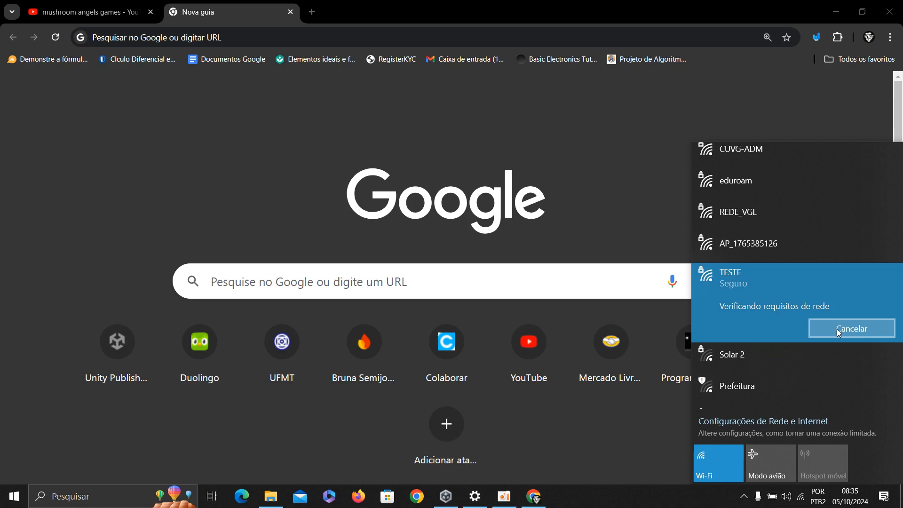
# Return to the YouTube tab, rerun the "mushroom angels games" search and reload the page
pyautogui.click(614, 205)
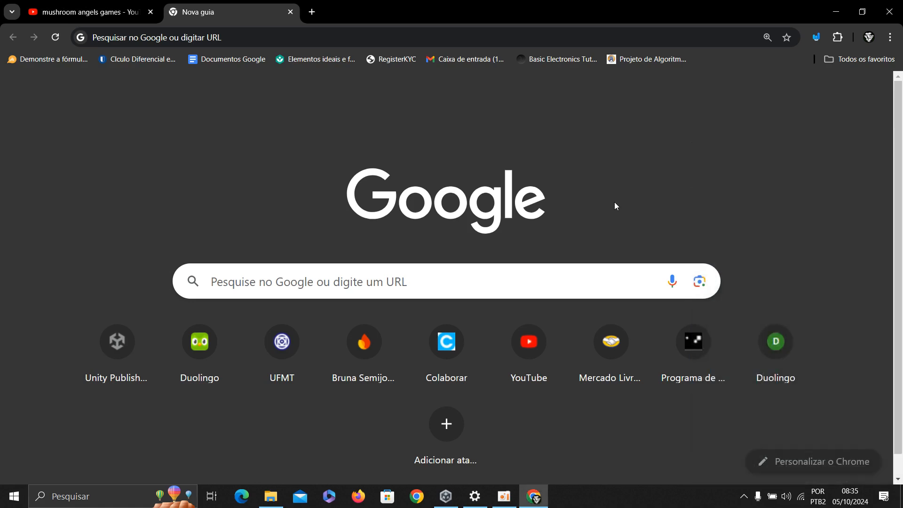
pyautogui.click(133, 41)
pyautogui.click(95, 11)
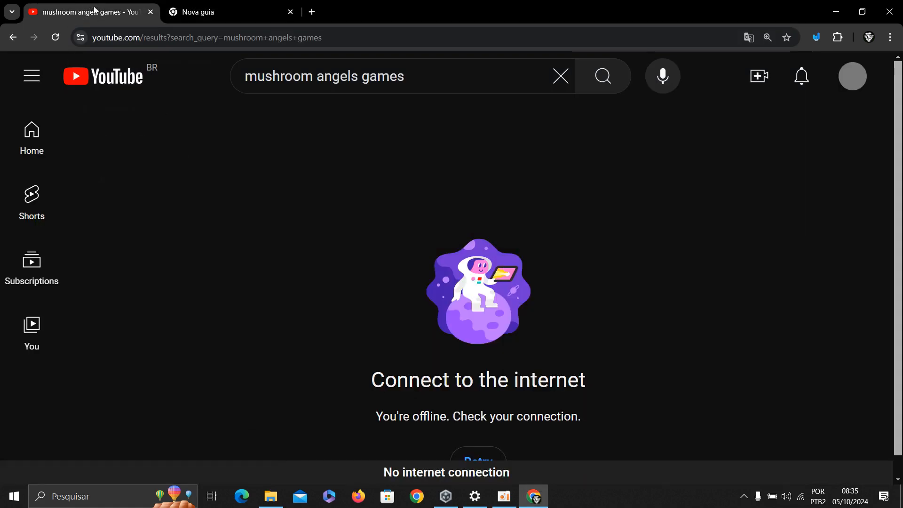
pyautogui.click(604, 81)
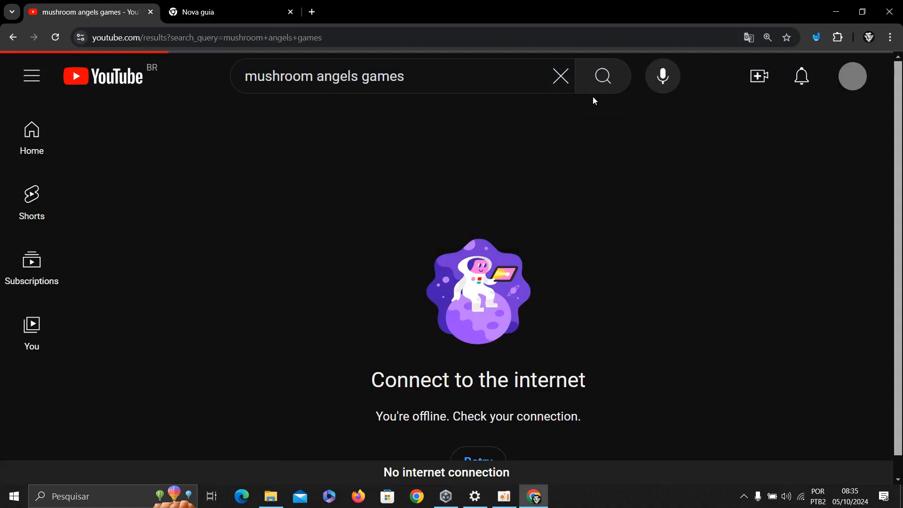
pyautogui.click(612, 78)
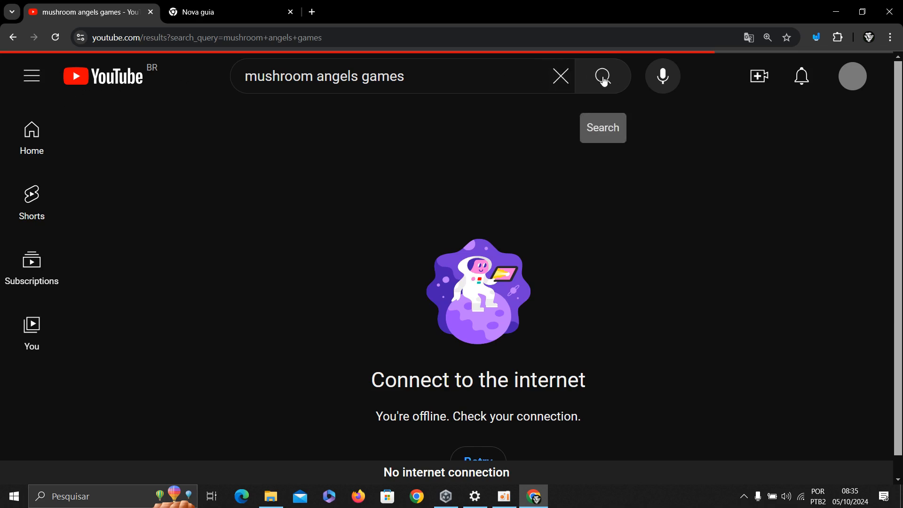
pyautogui.click(60, 41)
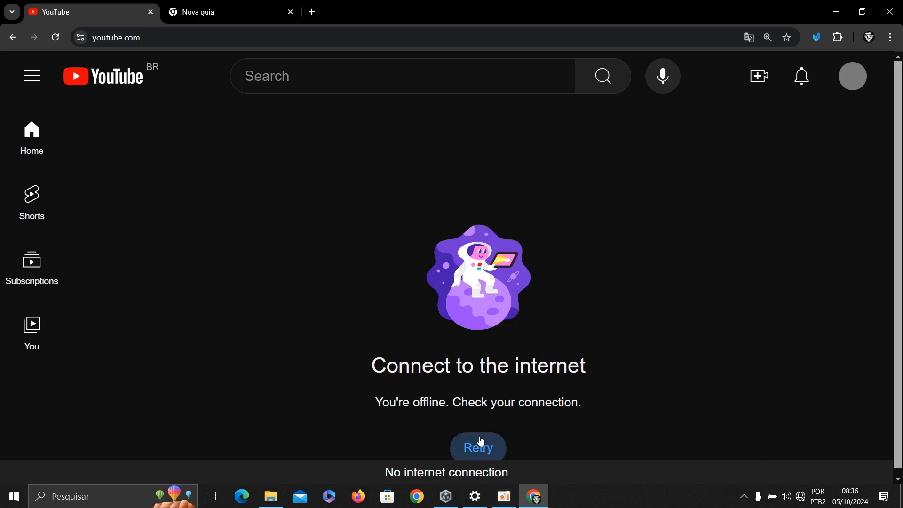
# Try to switch the Wi-Fi connection from UFMT-NET back to TESTE
pyautogui.click(800, 495)
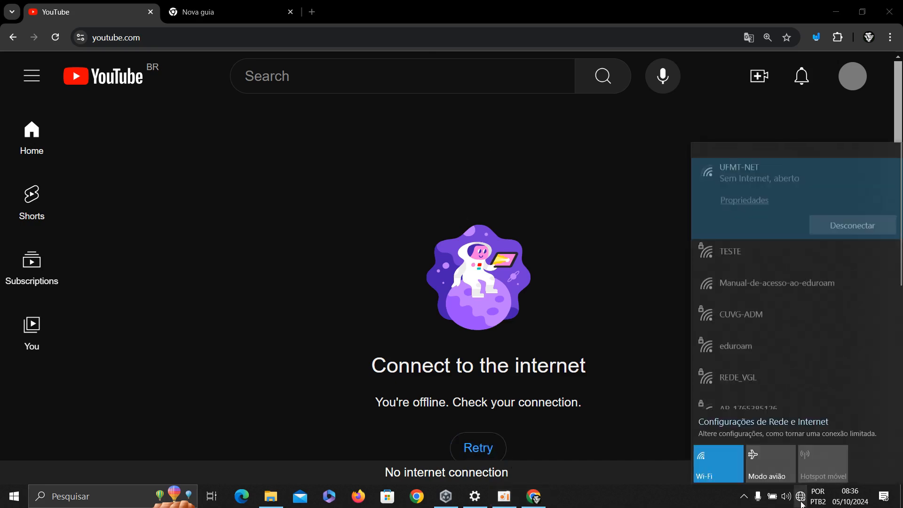
pyautogui.doubleClick(771, 246)
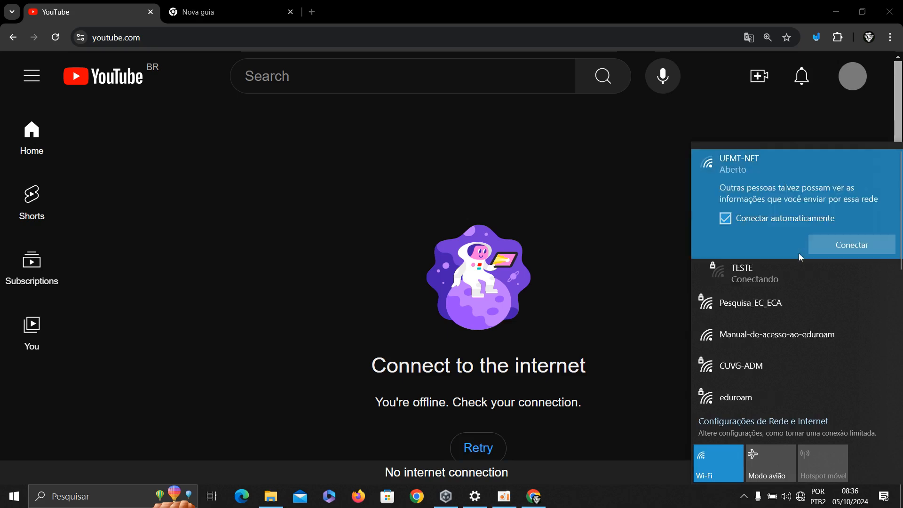
pyautogui.click(560, 214)
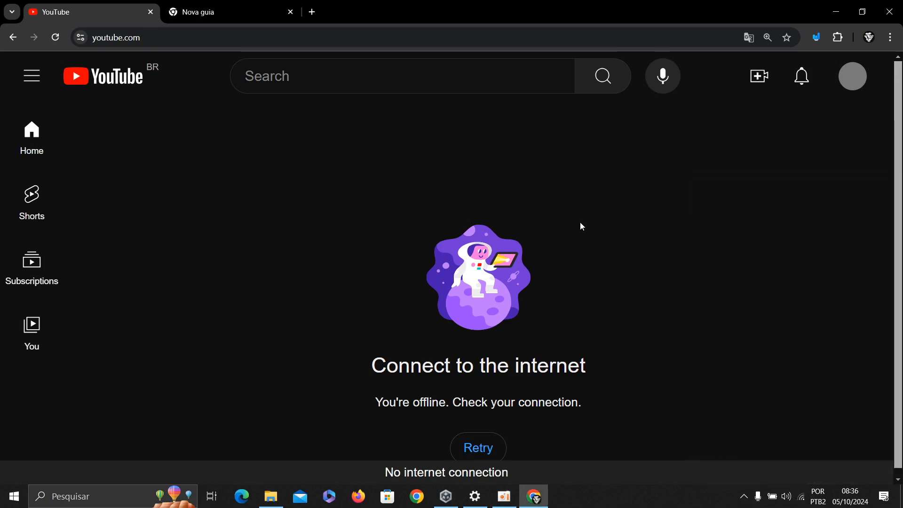
# Search YouTube for "mushroom angels games" from the offline home page
pyautogui.click(324, 83)
pyautogui.write('mu')
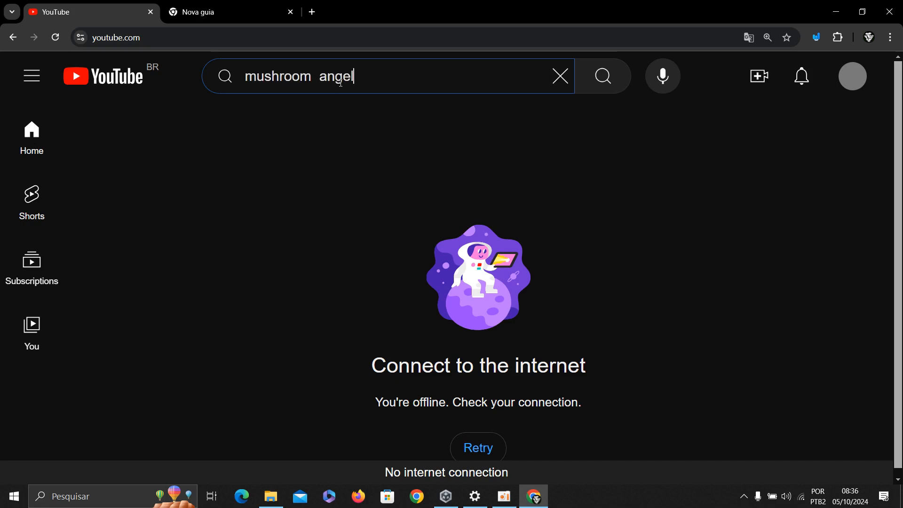
pyautogui.write('shroom  angels games')
pyautogui.press('Return')
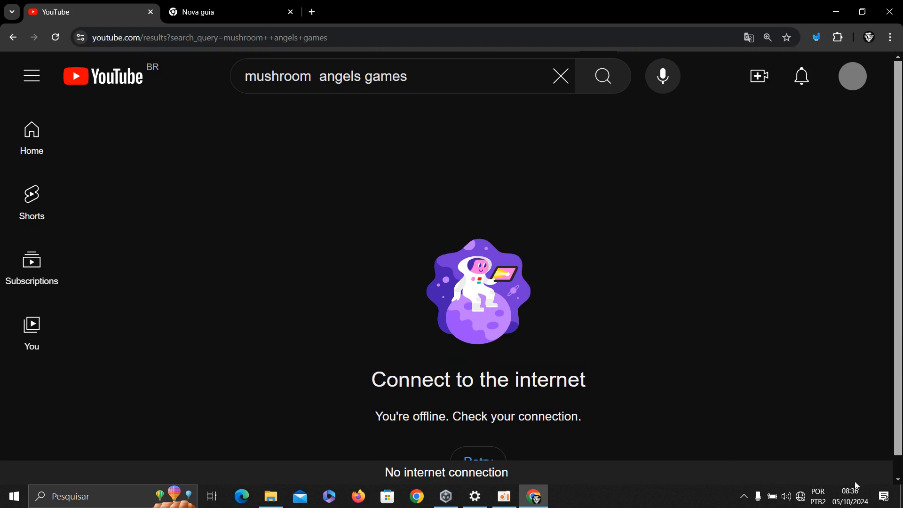
# Reopen the Wi-Fi network list and connect to the open UFMT-NET network
pyautogui.click(800, 496)
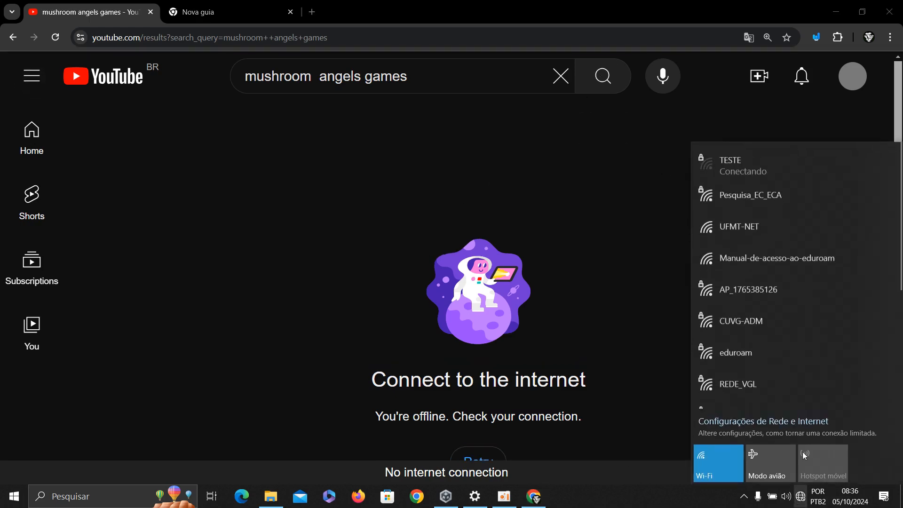
pyautogui.click(615, 156)
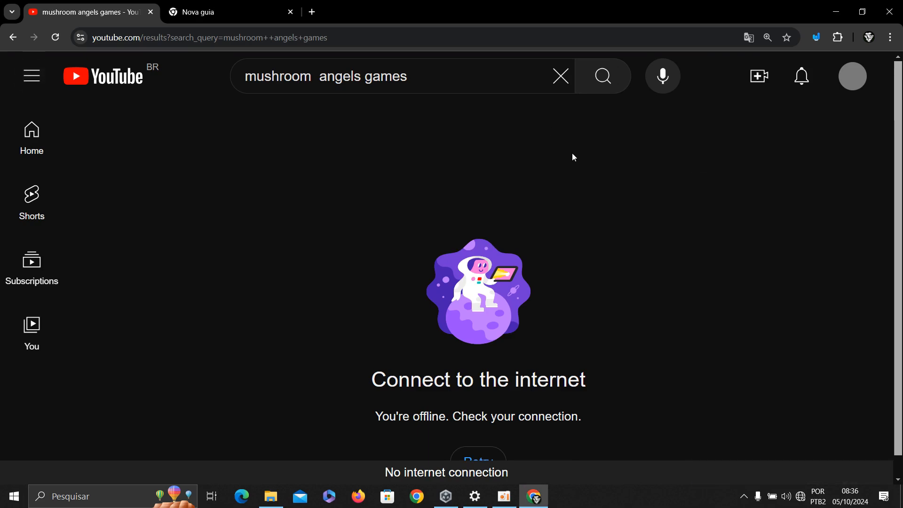
pyautogui.click(800, 496)
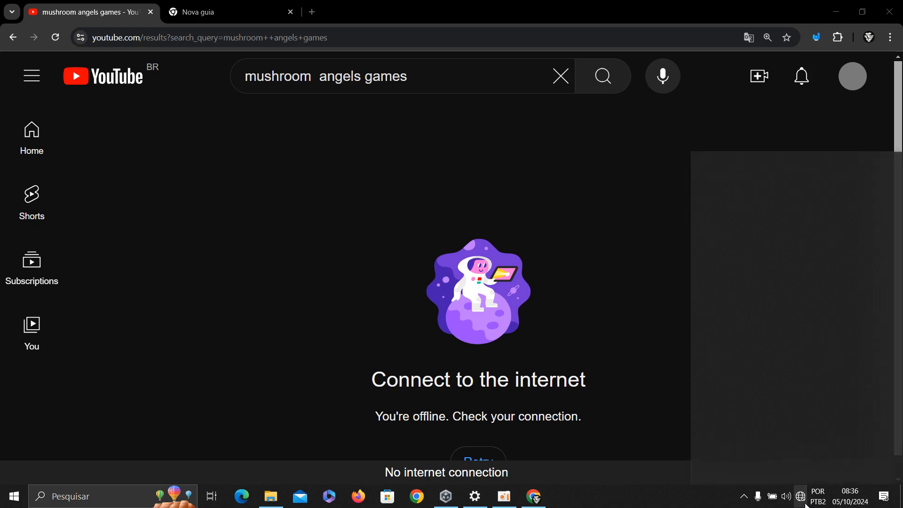
pyautogui.click(758, 226)
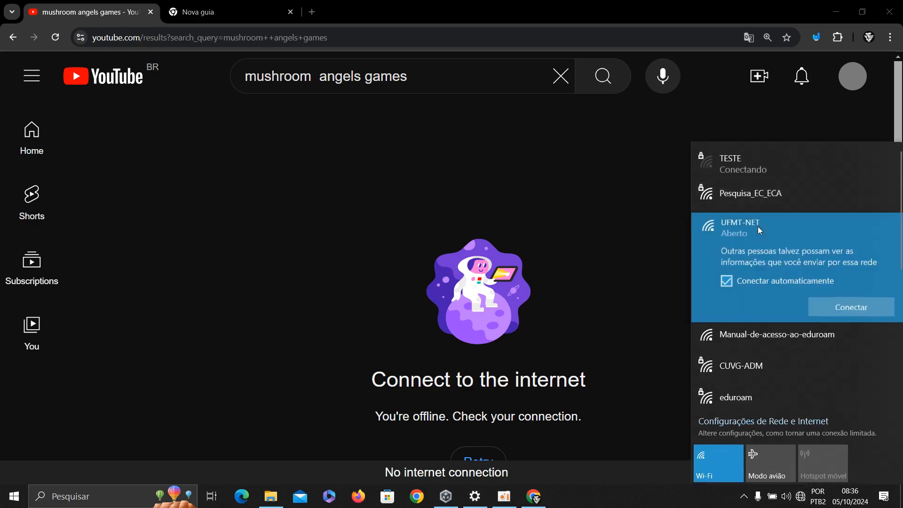
pyautogui.click(841, 314)
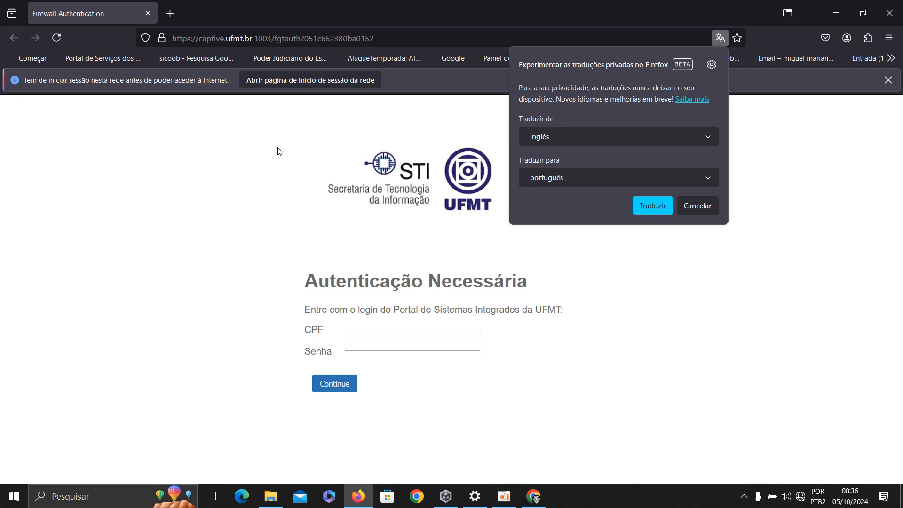
# Sign in to the UFMT network authentication page in Firefox with the saved CPF and password
pyautogui.click(415, 336)
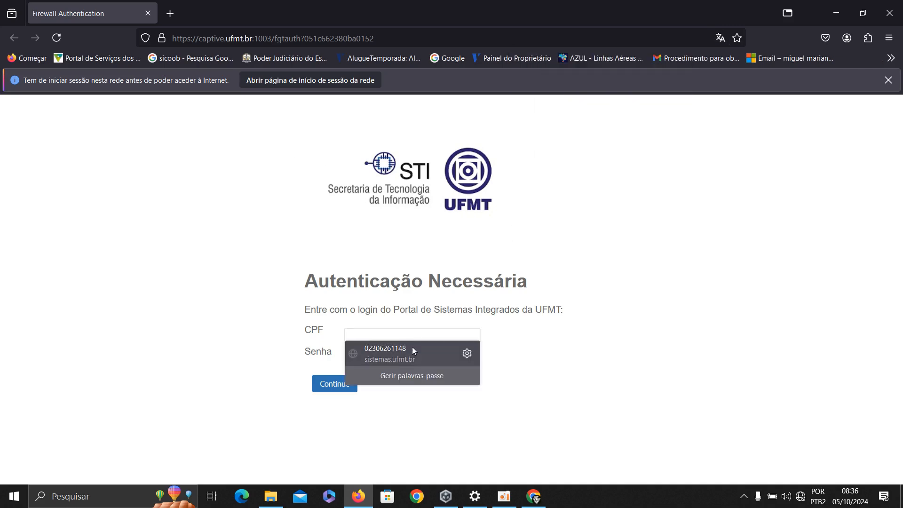
pyautogui.click(412, 346)
pyautogui.click(349, 384)
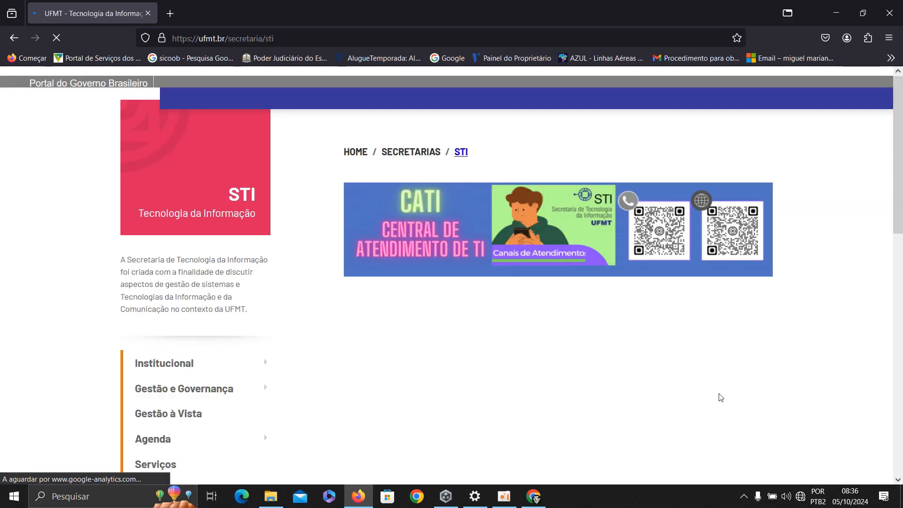
# Switch to Chrome, rerun the YouTube search for "mushroom angels games" and open the MushRoom Angels Games channel
pyautogui.click(533, 496)
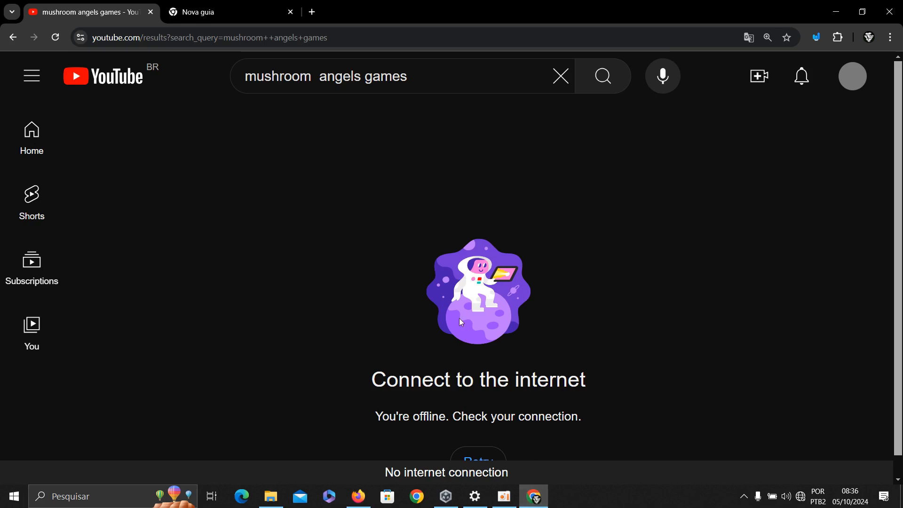
pyautogui.click(600, 90)
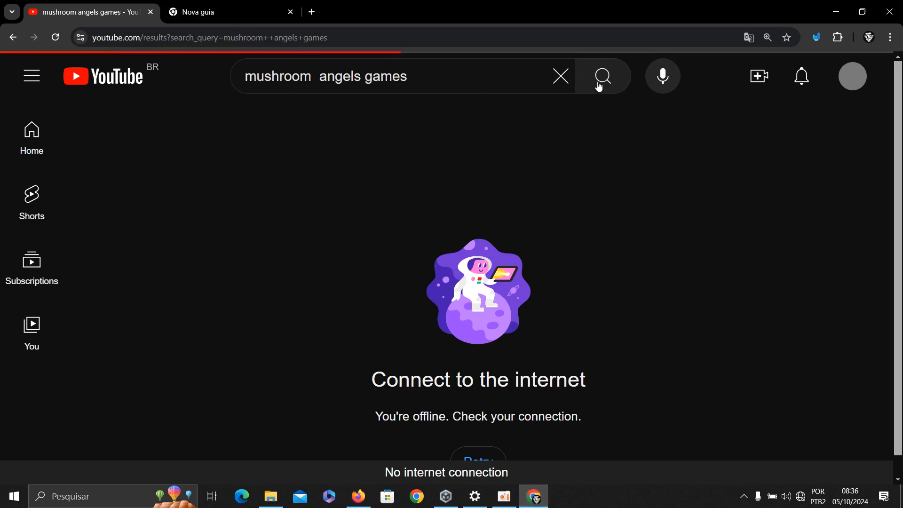
pyautogui.moveTo(305, 171)
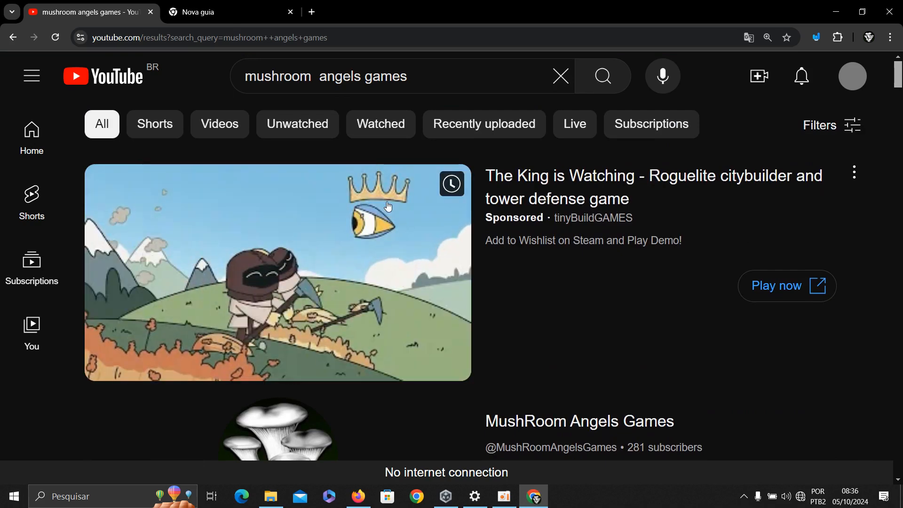
pyautogui.scroll(-4, 394, 216)
pyautogui.scroll(4, 397, 200)
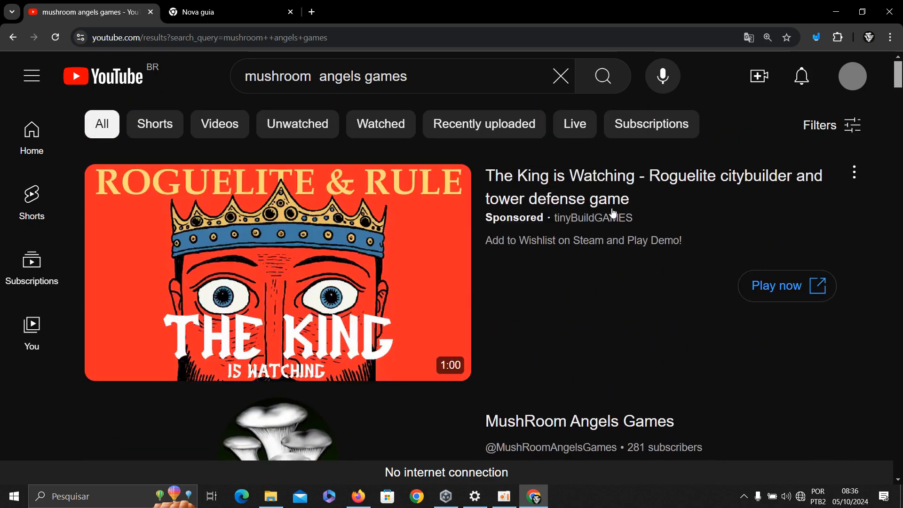
pyautogui.scroll(-3, 603, 215)
pyautogui.click(636, 310)
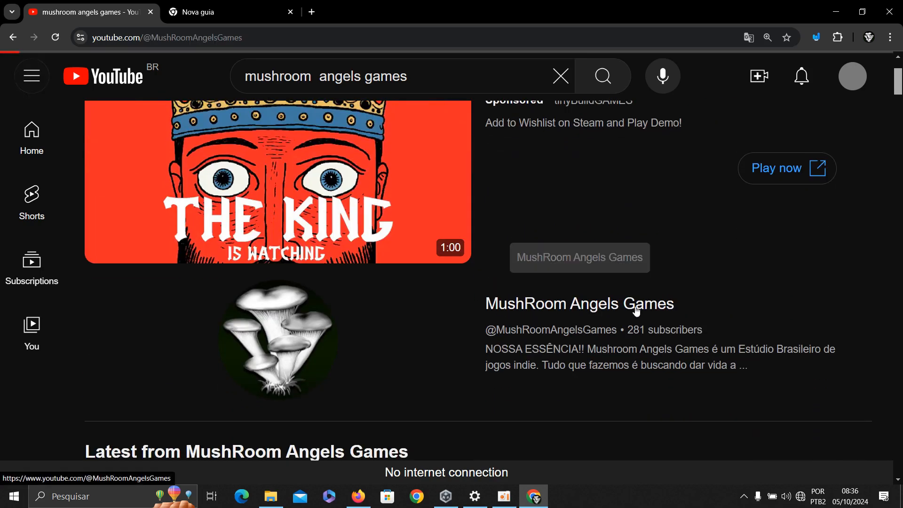
# Open the channel's list of uploaded videos and look through the game development course, Turing Tower and older uploads
pyautogui.scroll(-6, 244, 226)
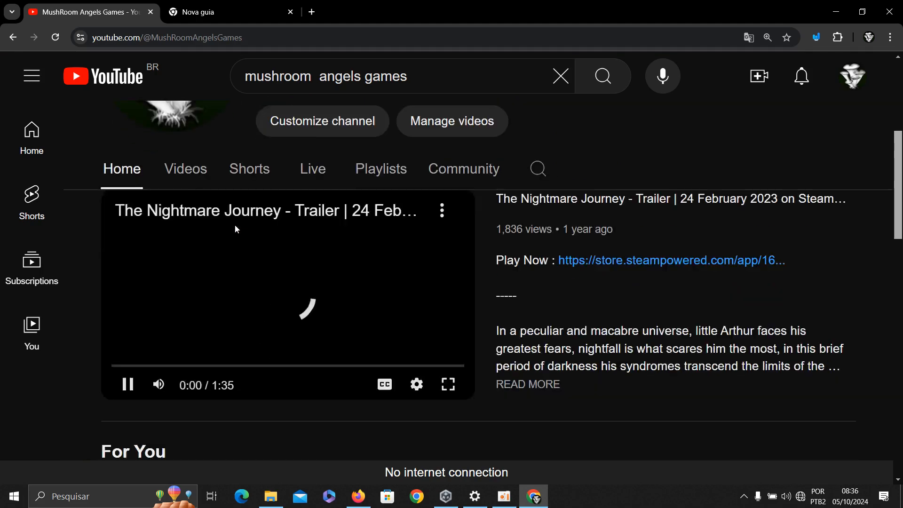
pyautogui.scroll(3, 178, 226)
pyautogui.scroll(-2, 198, 263)
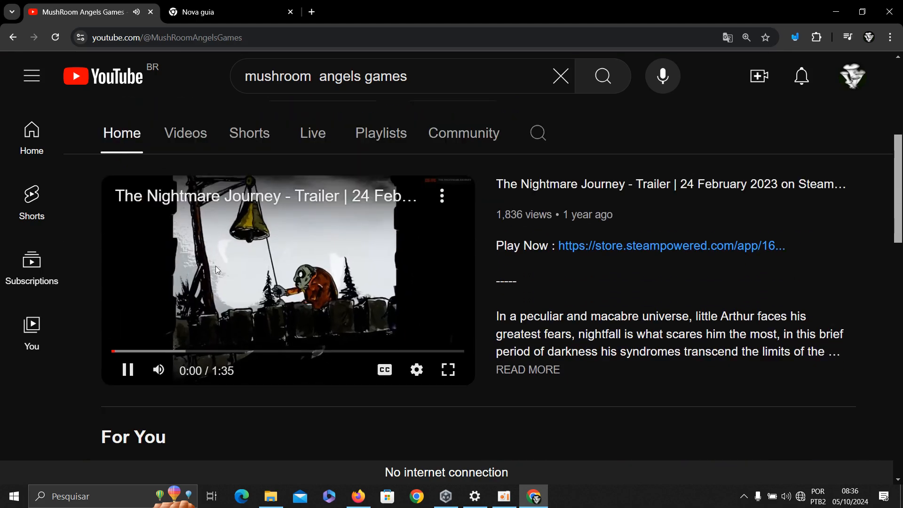
pyautogui.click(205, 138)
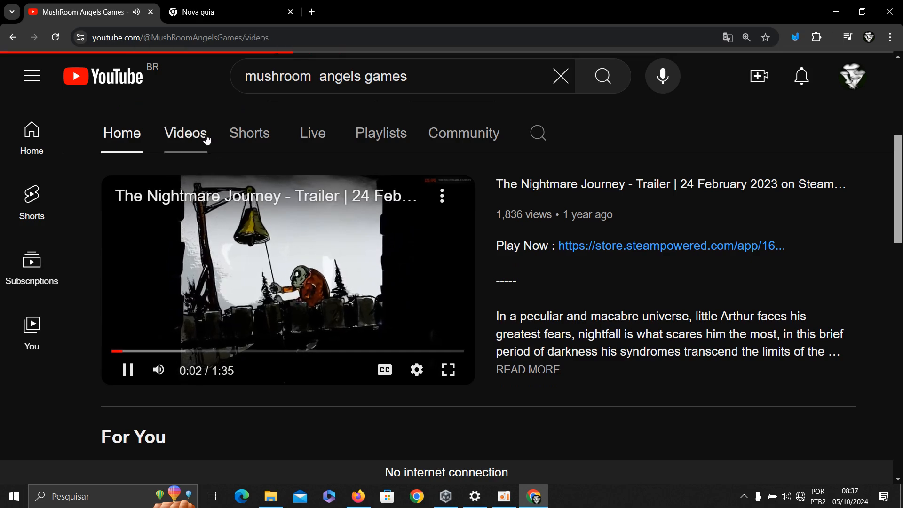
pyautogui.scroll(-6, 302, 316)
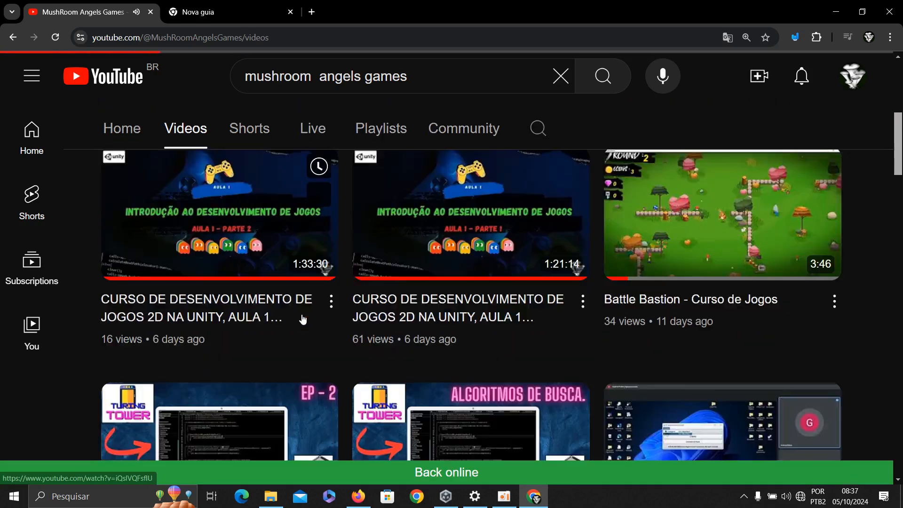
pyautogui.scroll(6, 302, 316)
pyautogui.scroll(-6, 360, 207)
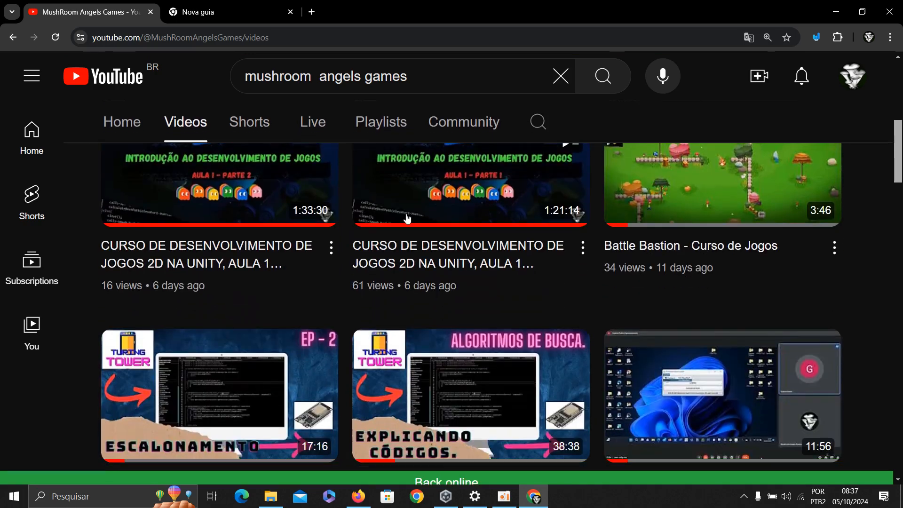
pyautogui.scroll(-3, 533, 285)
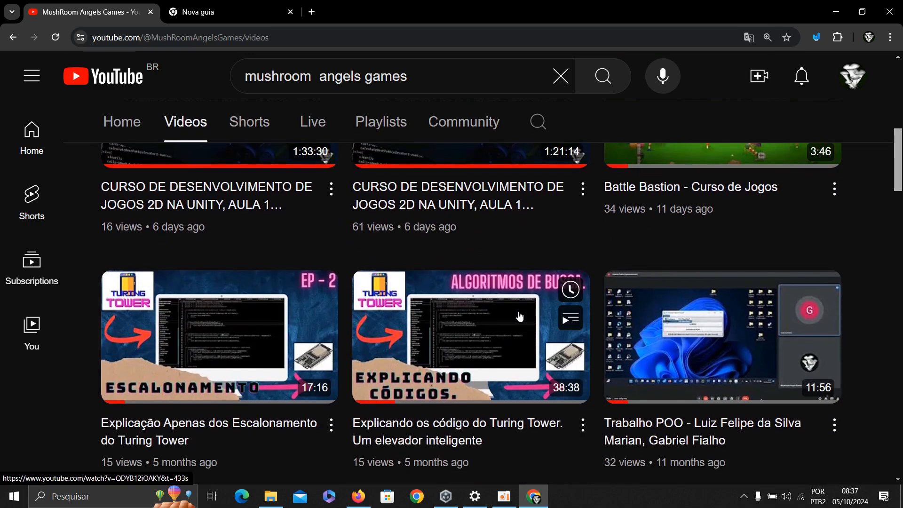
pyautogui.scroll(-3, 532, 285)
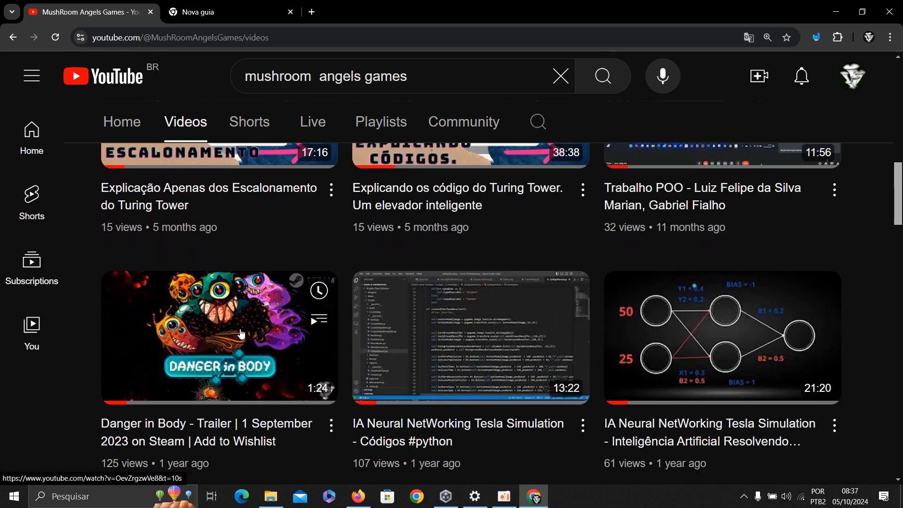
pyautogui.scroll(-3, 250, 337)
pyautogui.scroll(-3, 249, 337)
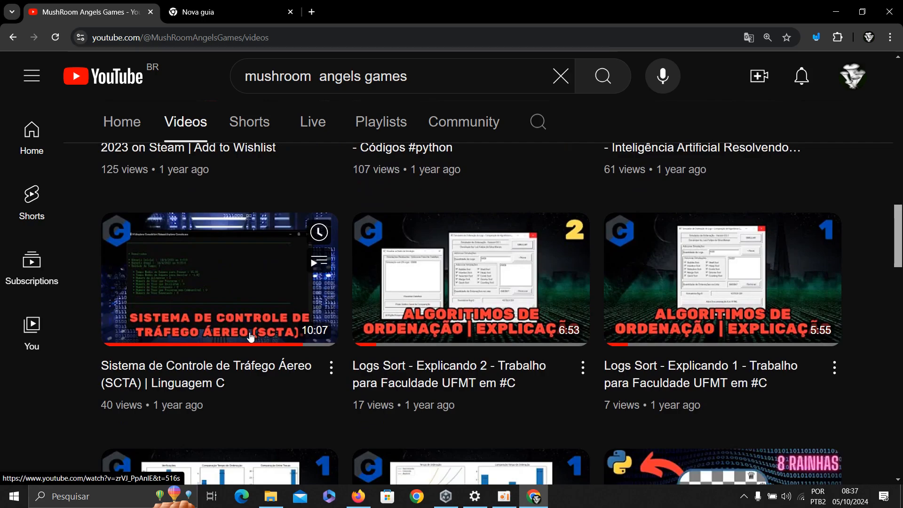
pyautogui.scroll(15, 250, 337)
pyautogui.scroll(-3, 245, 365)
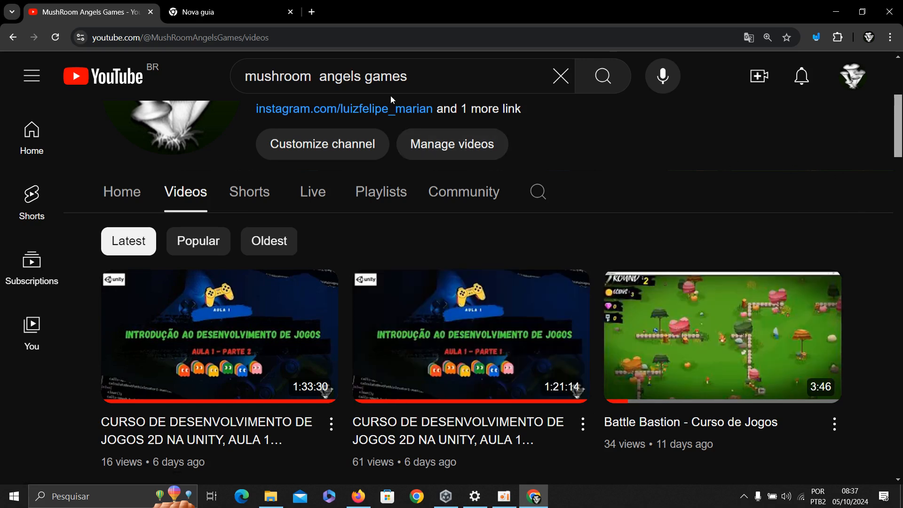
# Search Google for "canvas" in a new browser tab and open the "Dia 05 - Cronograma" document in Canva to view the schedule
pyautogui.click(311, 11)
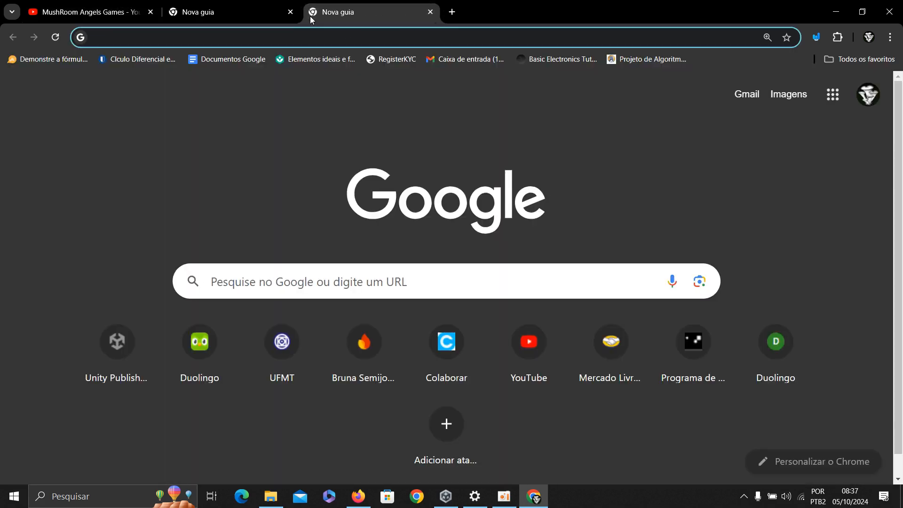
pyautogui.write('canvas')
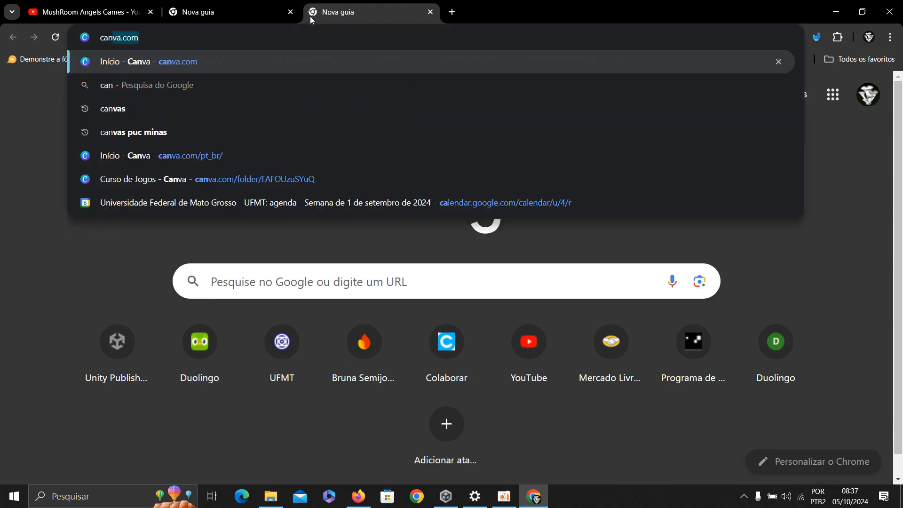
pyautogui.press('Return')
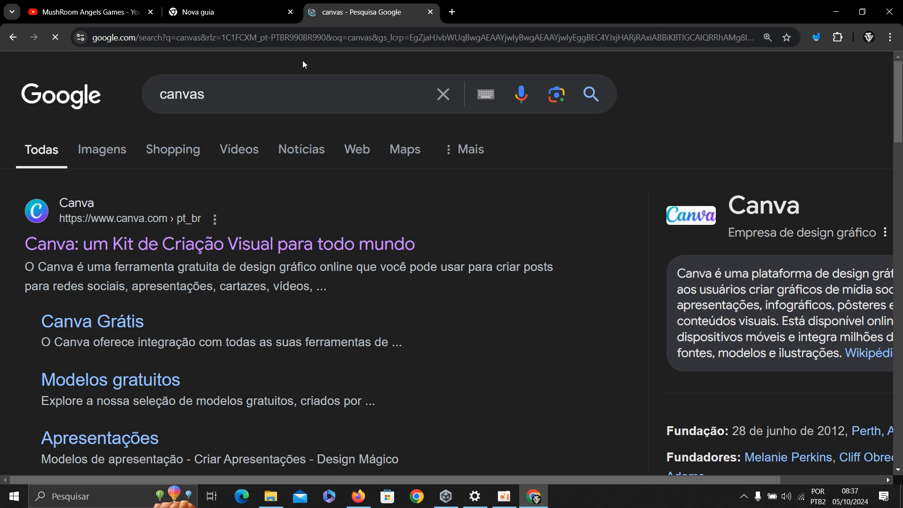
pyautogui.click(272, 253)
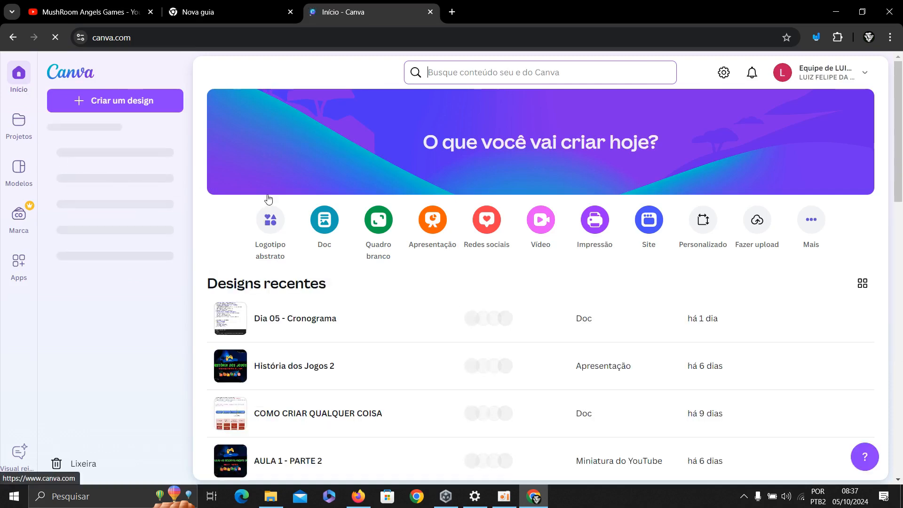
pyautogui.click(311, 322)
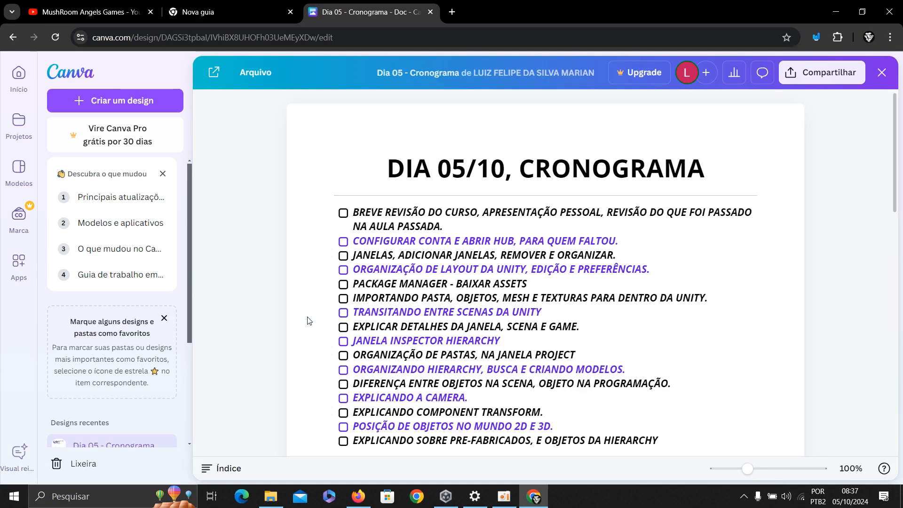
pyautogui.scroll(-3, 431, 344)
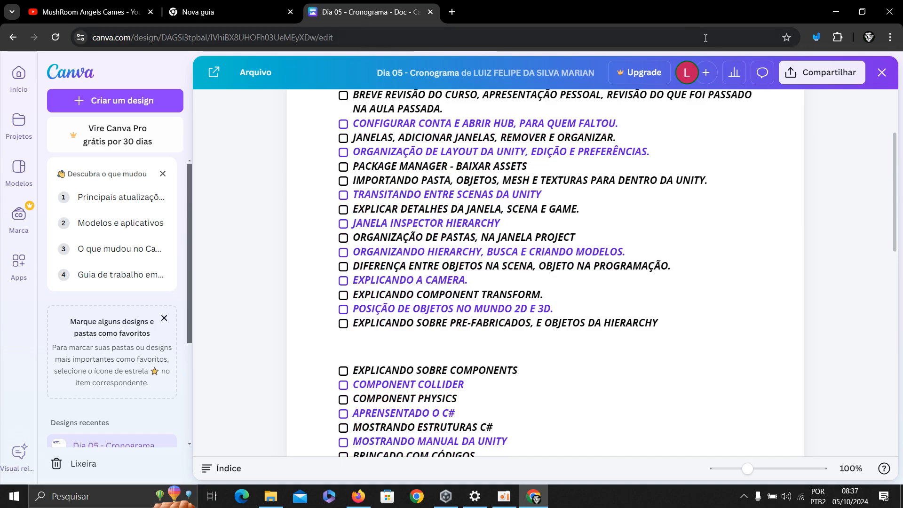
# Minimize the Chrome and Firefox windows and close the File Explorer window
pyautogui.click(835, 12)
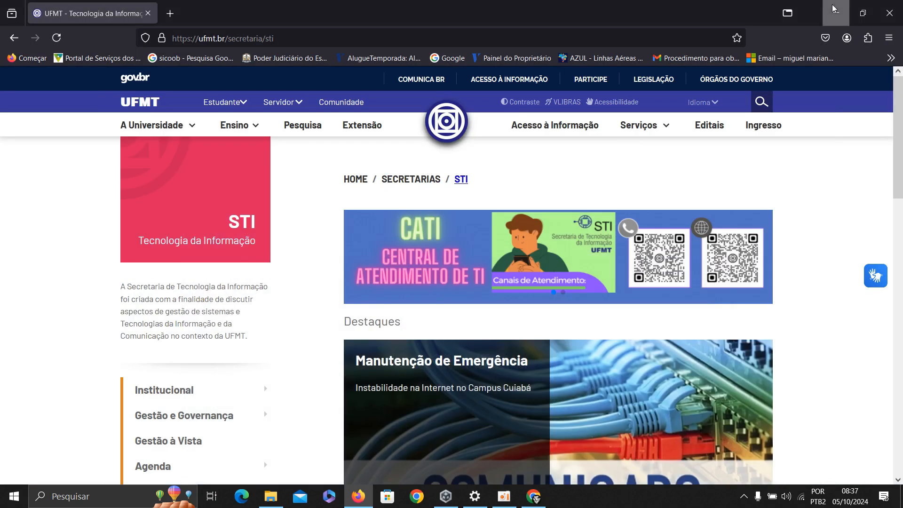
pyautogui.click(835, 11)
pyautogui.click(763, 75)
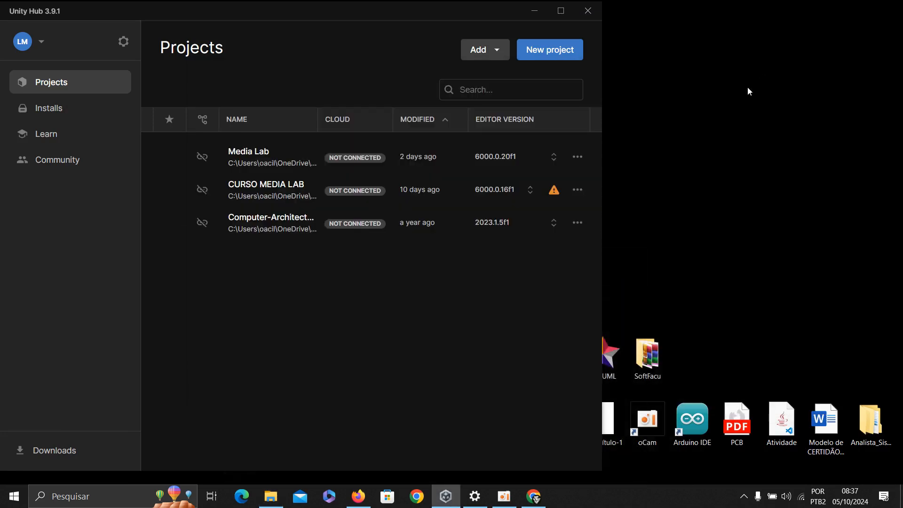
pyautogui.click(261, 499)
pyautogui.click(808, 74)
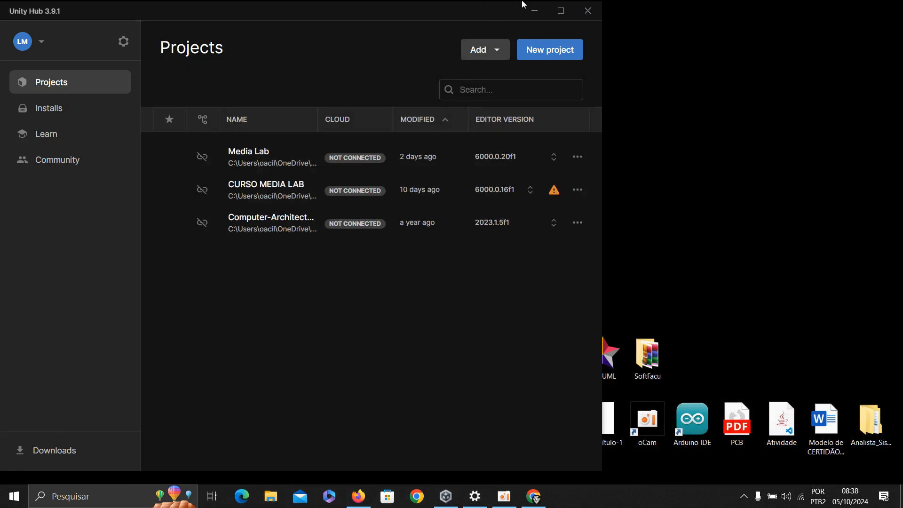
# Close Unity Hub, relaunch it from the desktop and move its window closer to the middle of the desktop
pyautogui.click(582, 10)
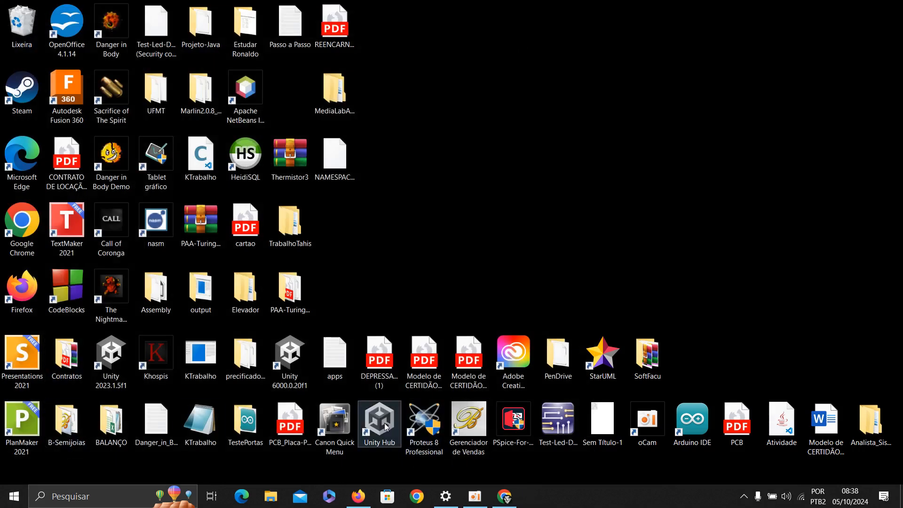
pyautogui.doubleClick(385, 426)
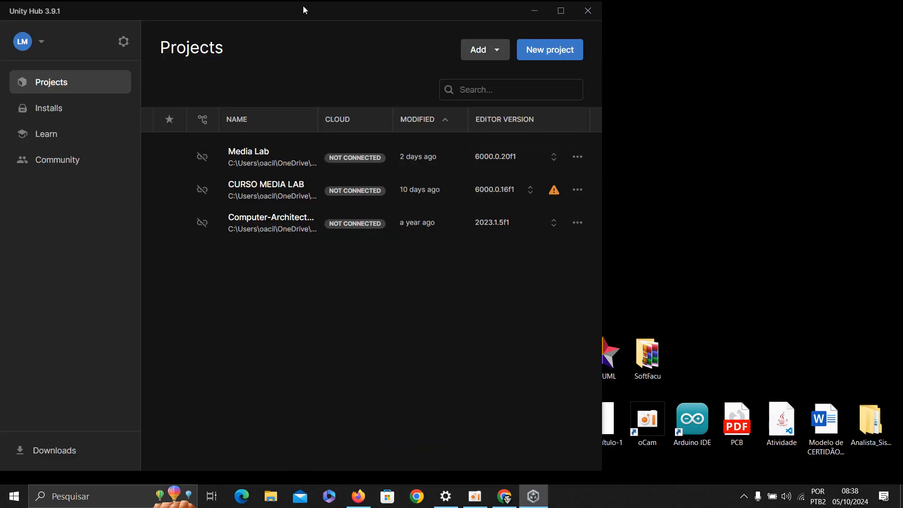
pyautogui.moveTo(331, 14); pyautogui.dragTo(453, 16)
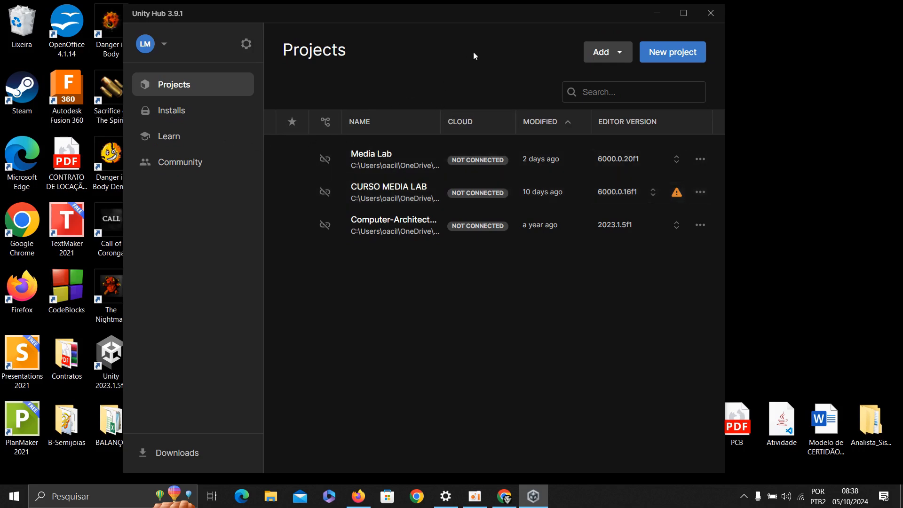
pyautogui.click(611, 54)
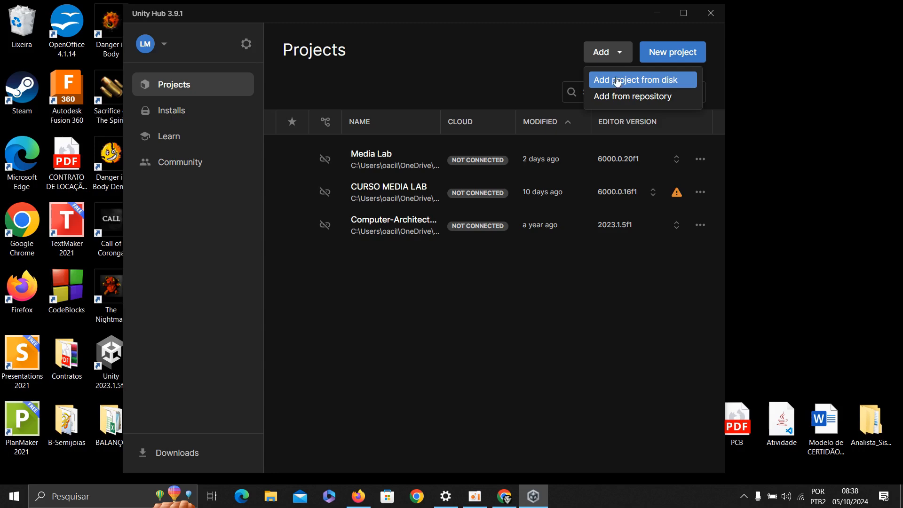
pyautogui.click(647, 81)
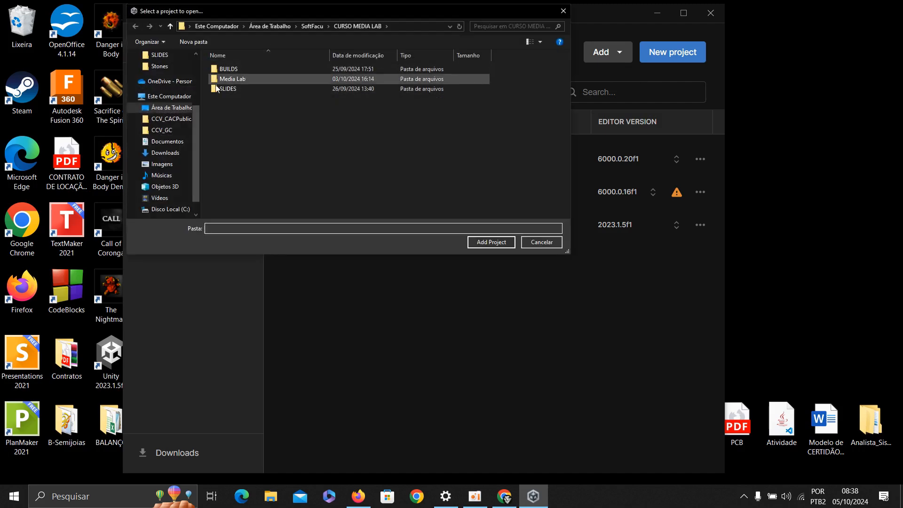
pyautogui.click(250, 79)
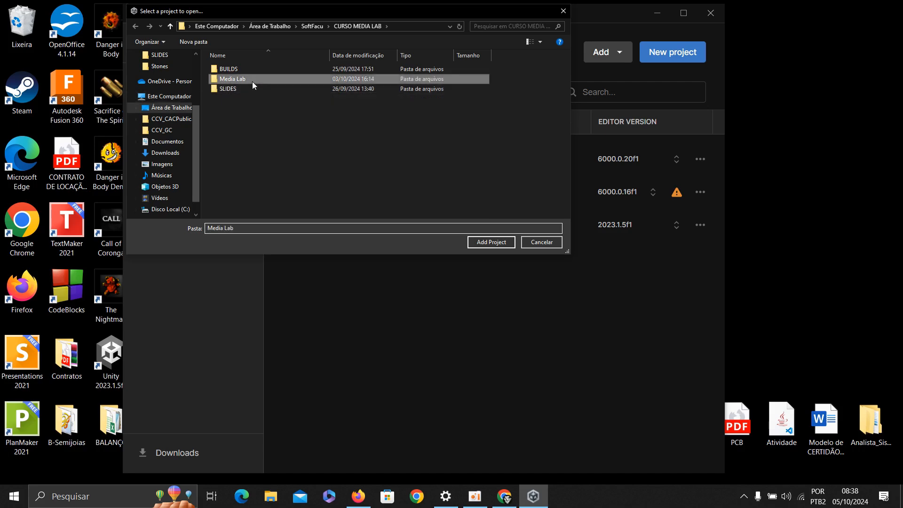
pyautogui.click(544, 242)
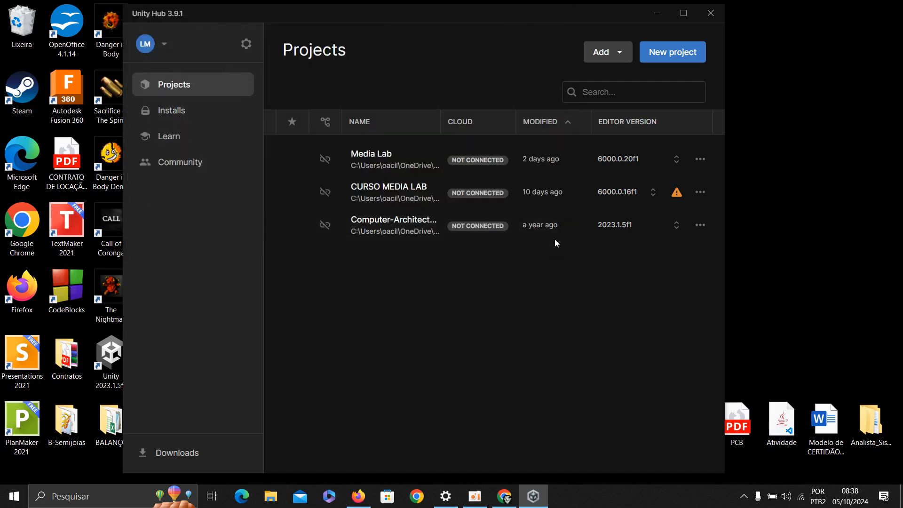
pyautogui.moveTo(499, 194)
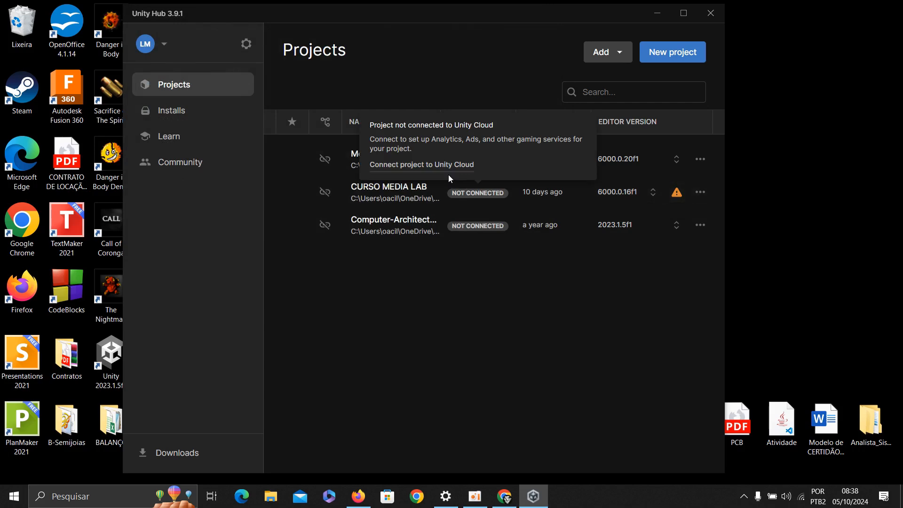
pyautogui.click(611, 52)
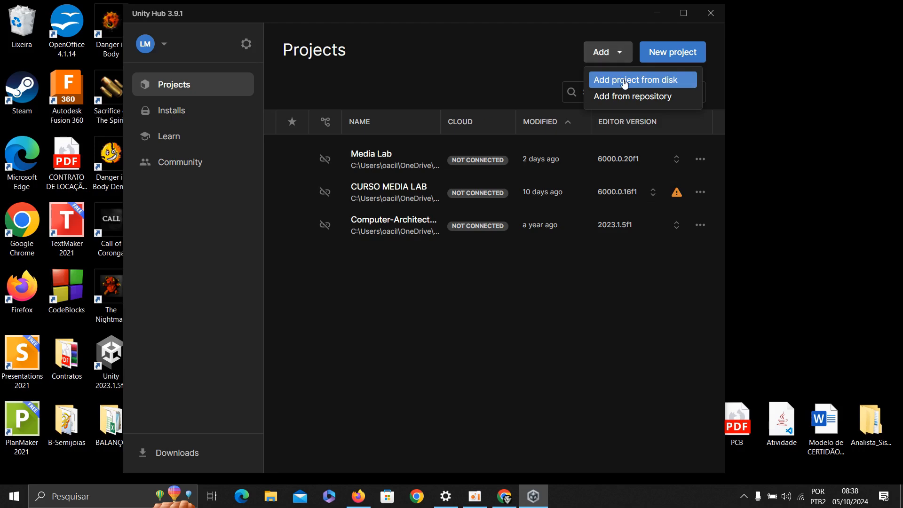
pyautogui.click(624, 81)
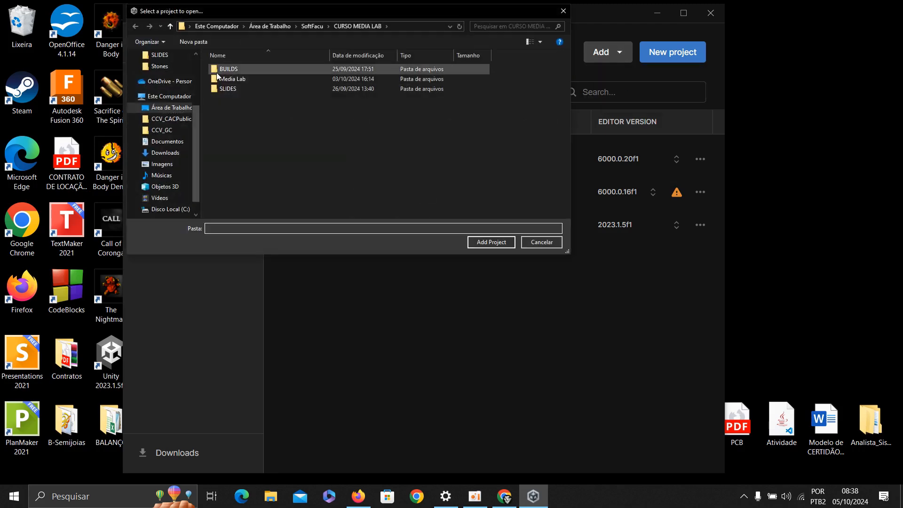
pyautogui.click(542, 242)
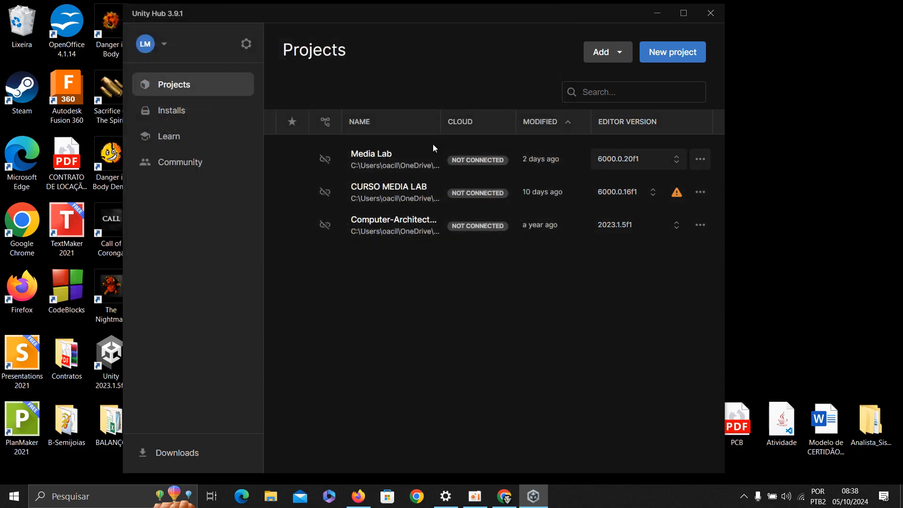
# Open the Media Lab project that uses editor version 6000.0.20f1
pyautogui.click(394, 162)
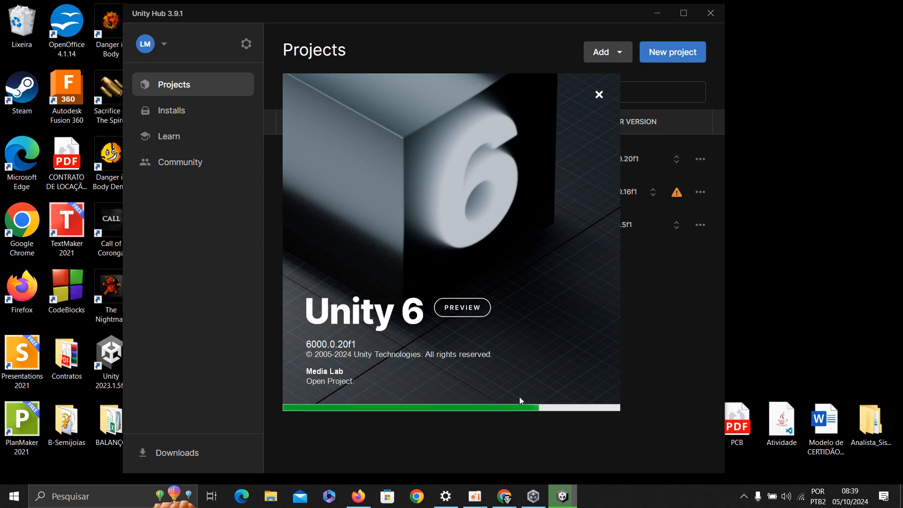
# Close the Windows Settings window and the Firefox window showing the UFMT page
pyautogui.click(446, 496)
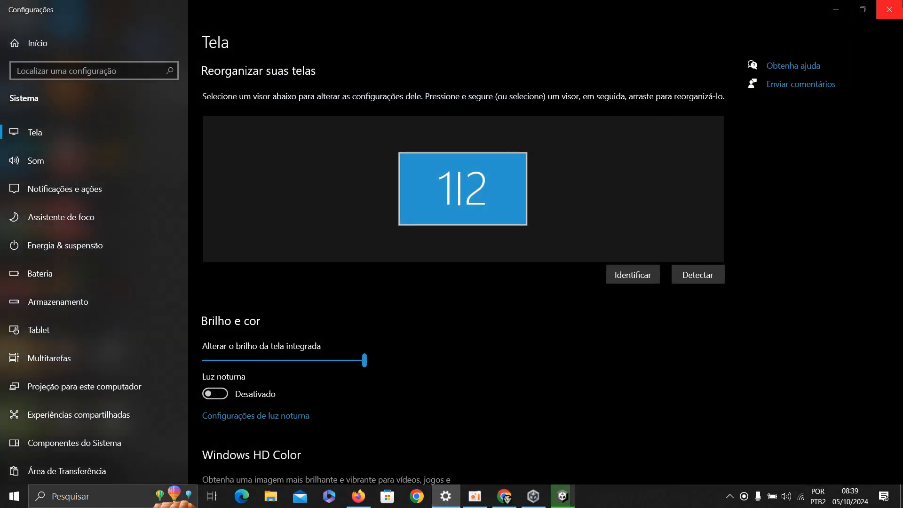
pyautogui.click(871, 18)
pyautogui.click(360, 502)
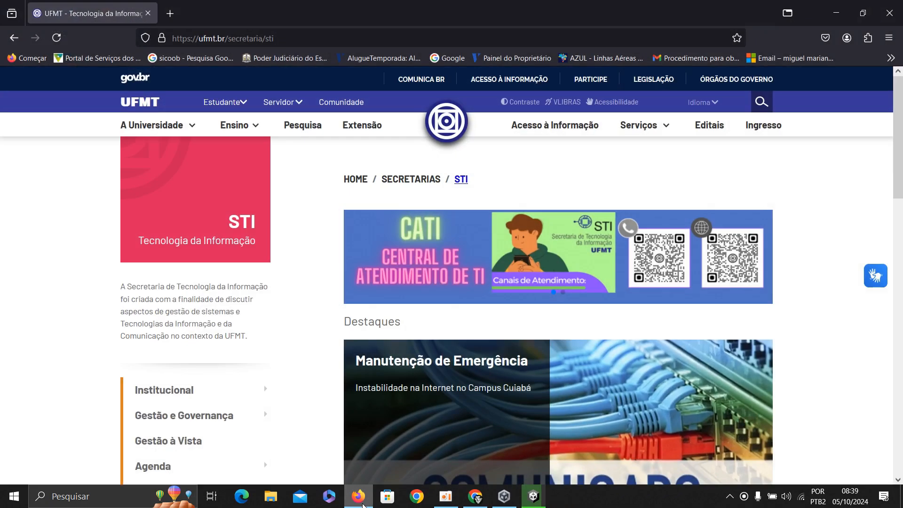
pyautogui.click(889, 14)
# Switch to the Canva schedule in Chrome and check off its first item, the course review and personal introduction
pyautogui.click(475, 497)
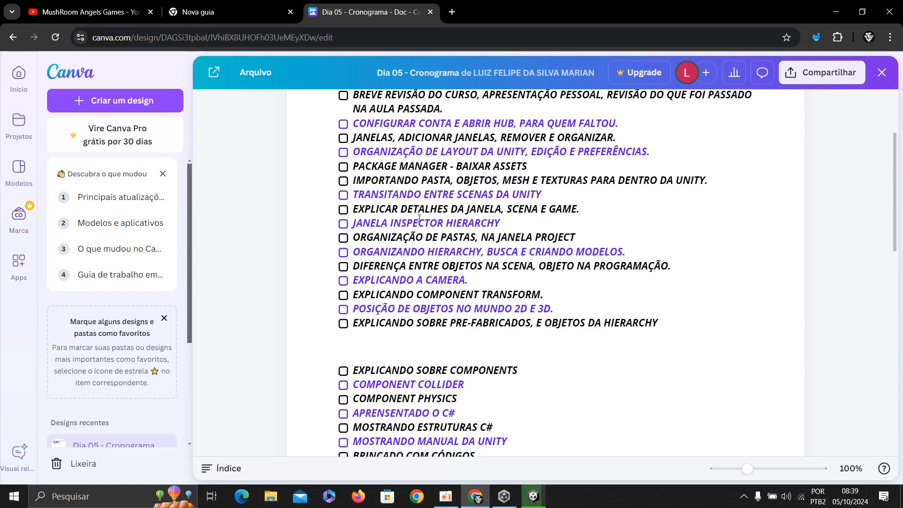
pyautogui.scroll(2, 239, 163)
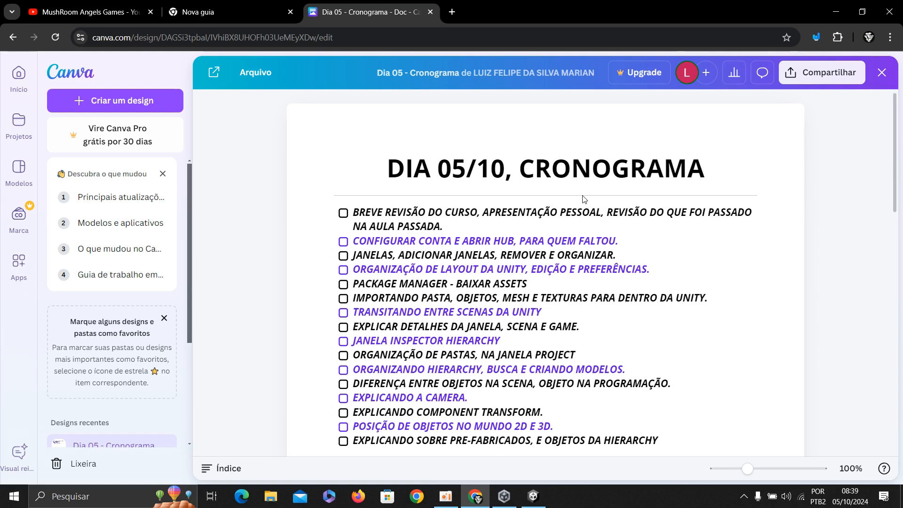
pyautogui.scroll(-3, 517, 207)
pyautogui.scroll(2, 499, 221)
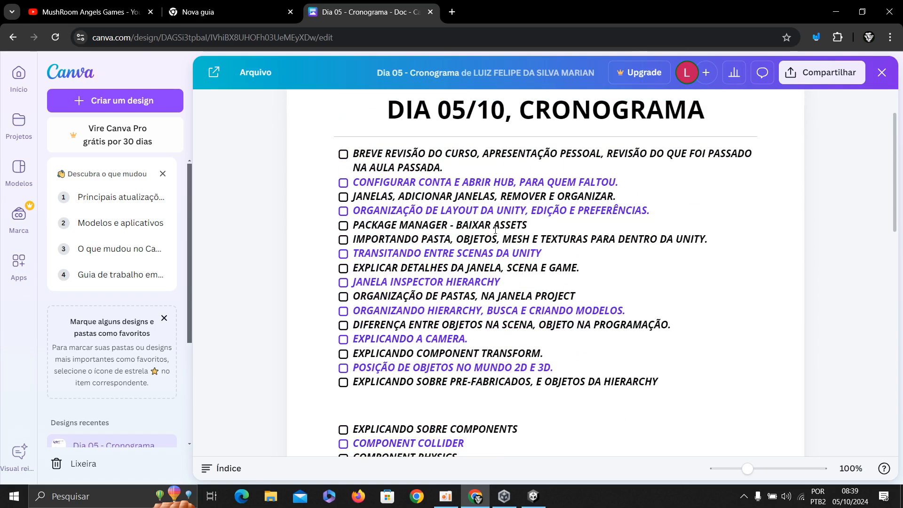
pyautogui.click(345, 153)
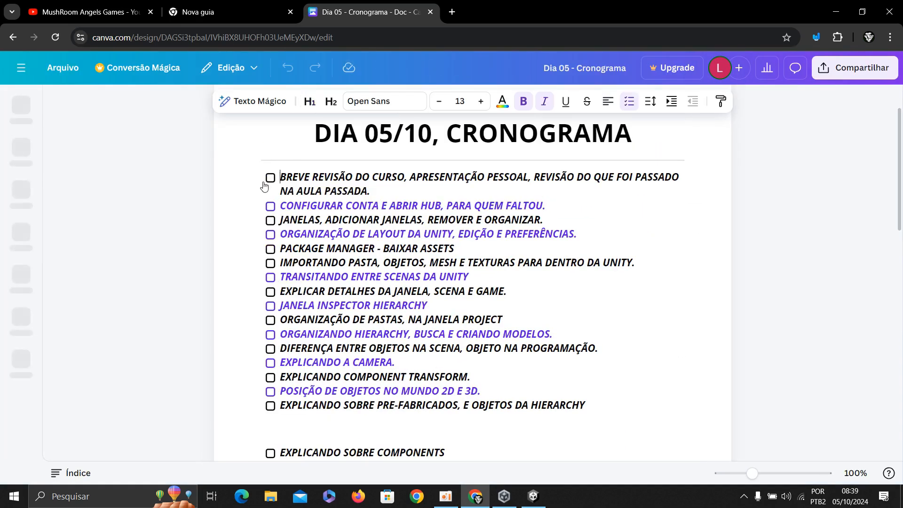
pyautogui.click(270, 179)
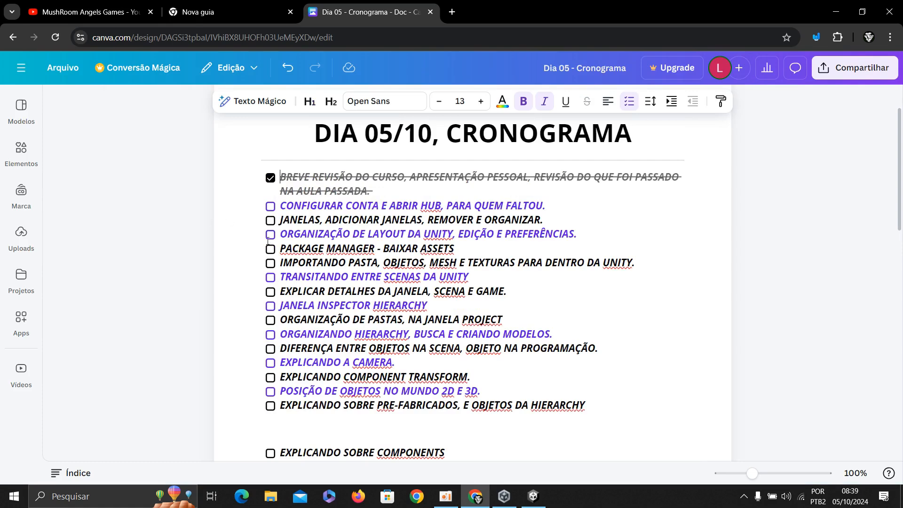
# Show and minimize the oCam recorder, and check off the schedule item "Configurar conta e abrir Hub, para quem faltou"
pyautogui.click(445, 500)
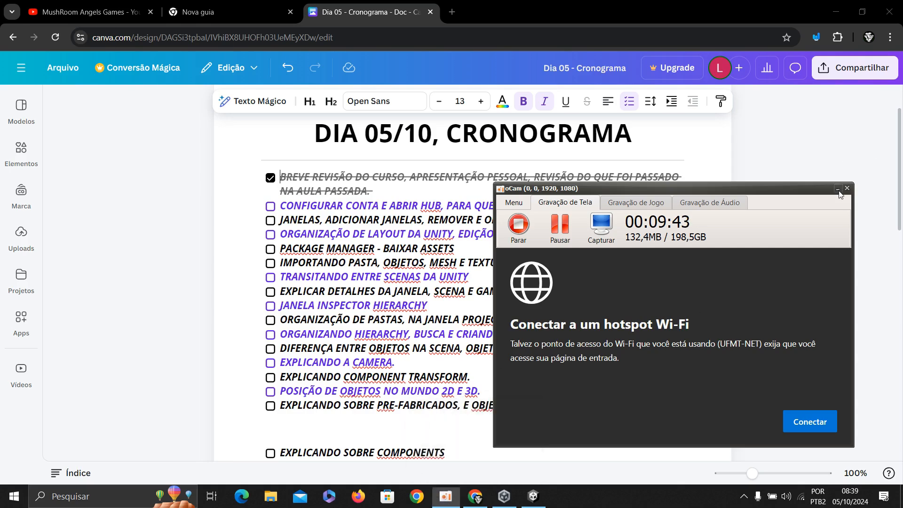
pyautogui.click(837, 189)
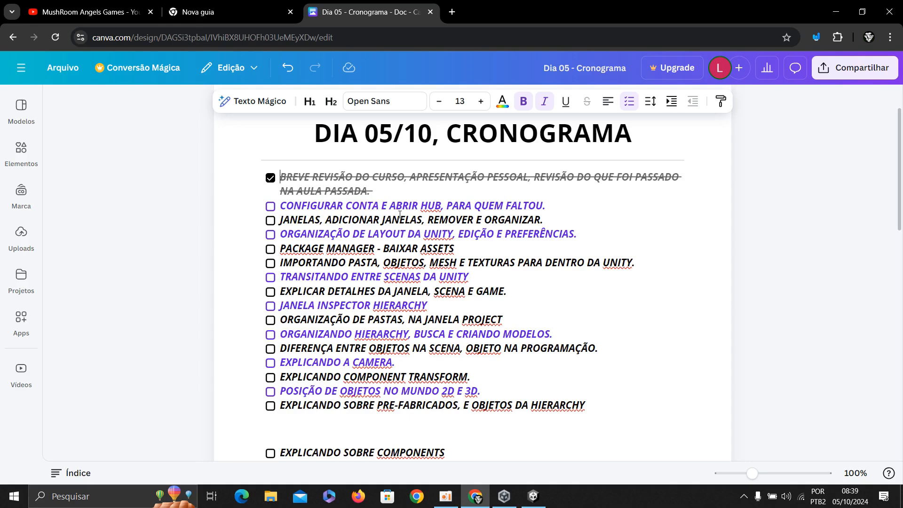
pyautogui.click(271, 207)
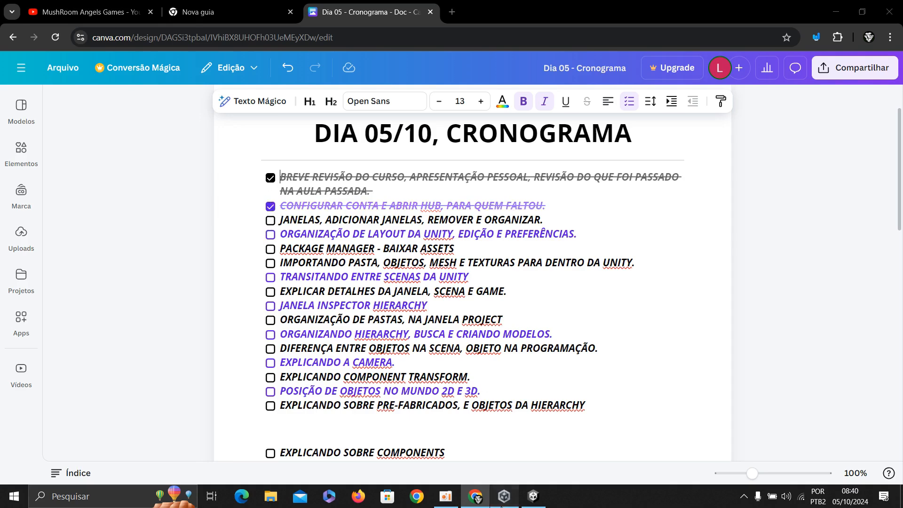
# Switch to the Unity editor with the Media Lab project and dismiss the Unity Editor Update Check dialog without downloading the new version
pyautogui.click(504, 496)
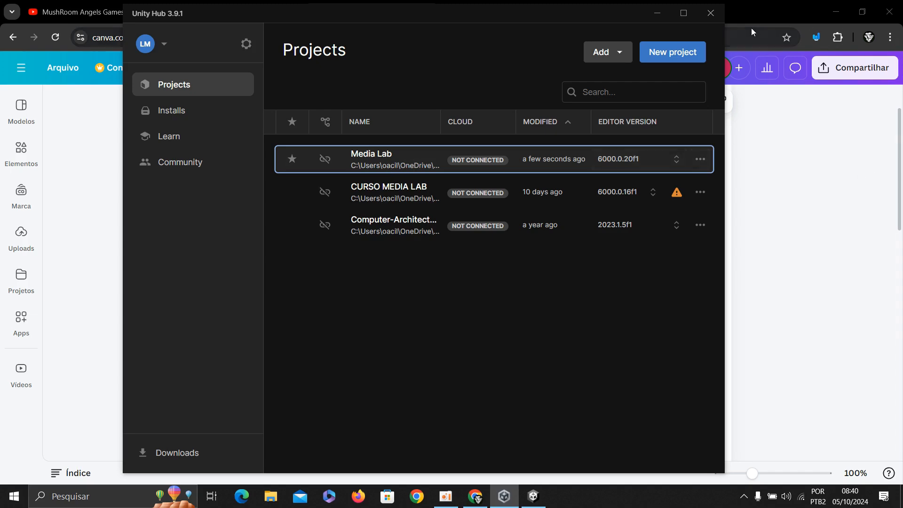
pyautogui.click(503, 502)
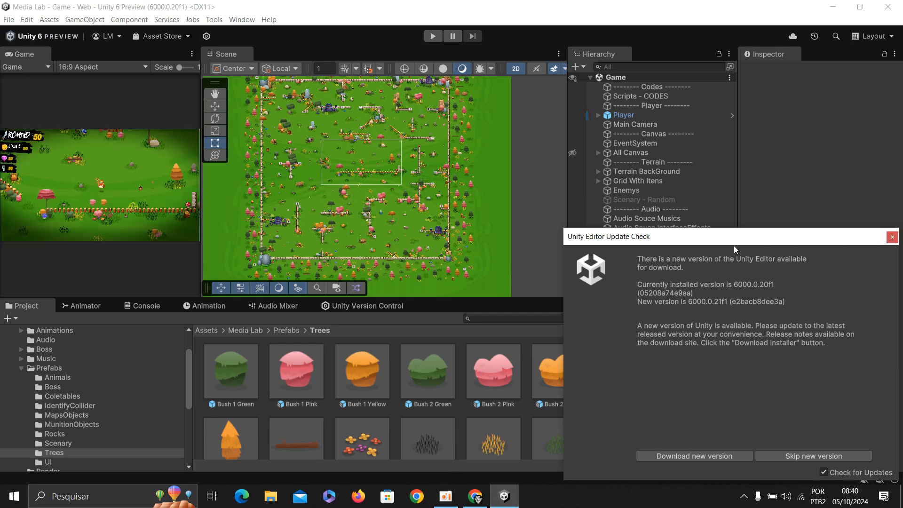
pyautogui.moveTo(727, 240); pyautogui.dragTo(461, 149)
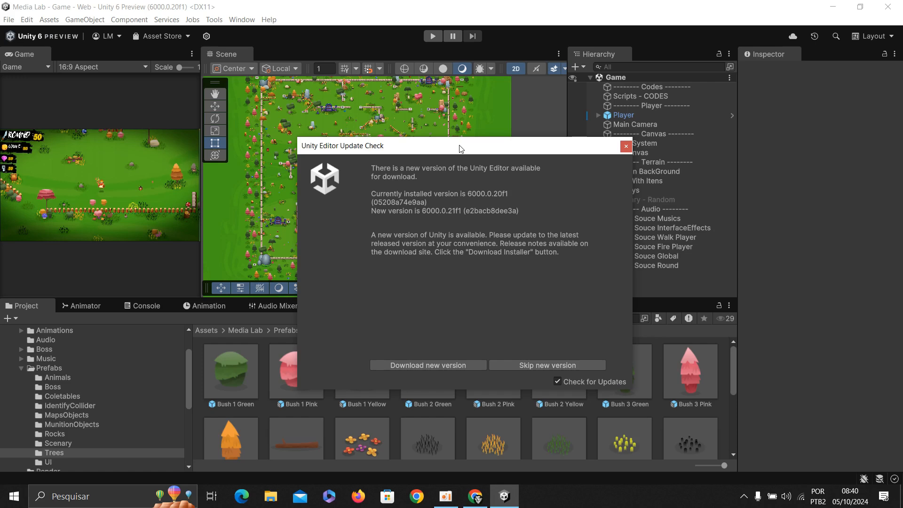
pyautogui.moveTo(460, 149); pyautogui.dragTo(462, 147)
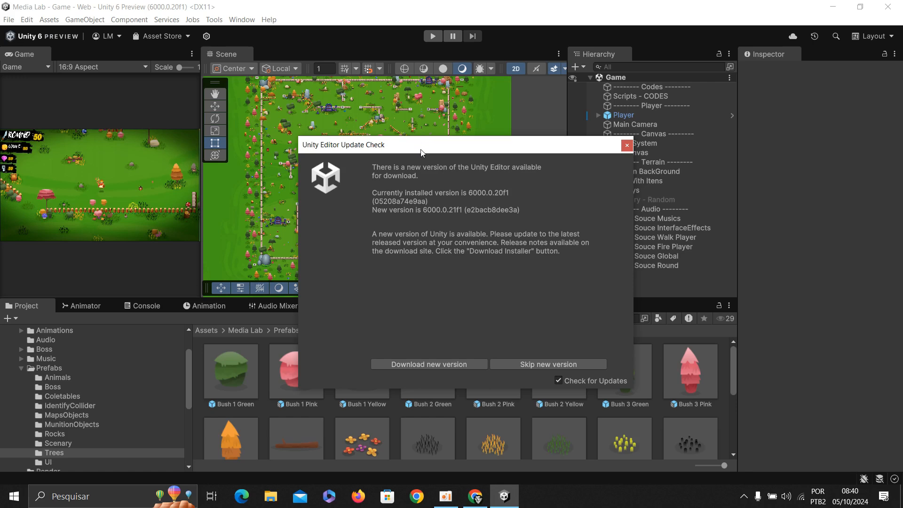
pyautogui.moveTo(420, 144); pyautogui.dragTo(336, 116)
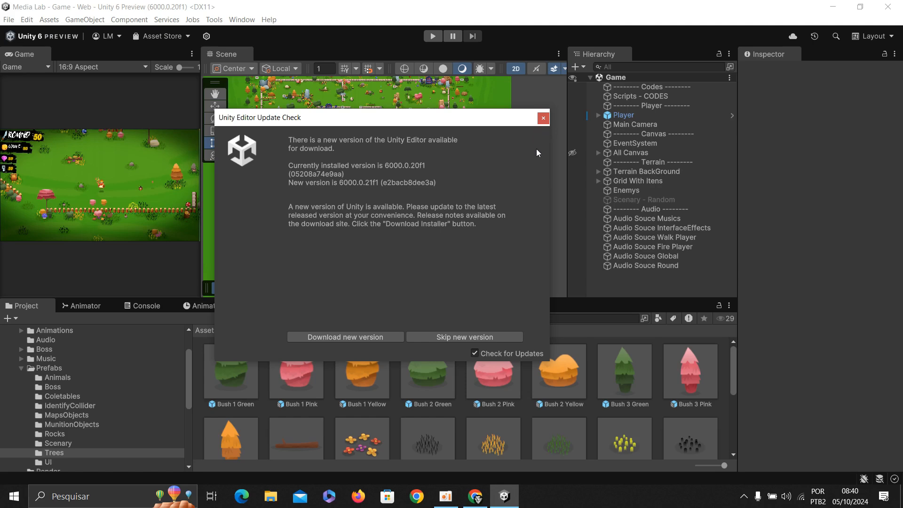
pyautogui.click(543, 118)
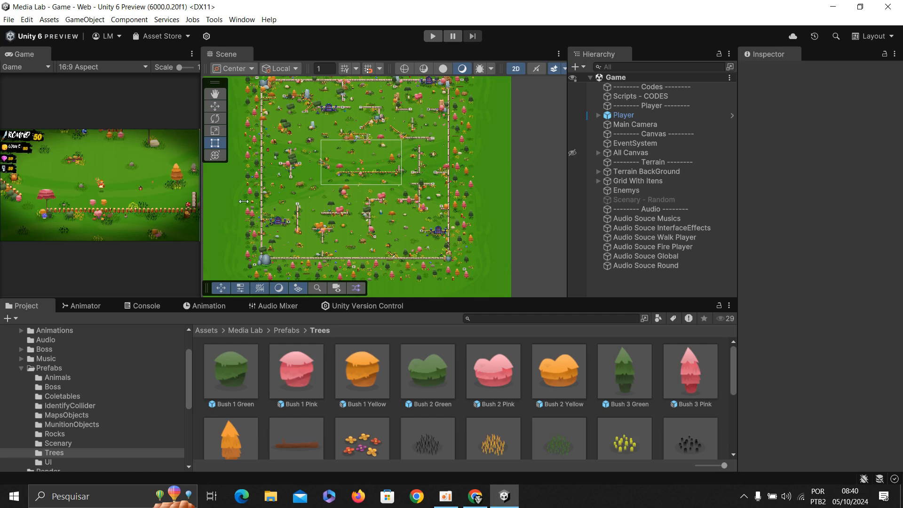
# Glance at the Canva schedule, return to Unity, and launch the Lupa magnifier at 200%
pyautogui.click(476, 497)
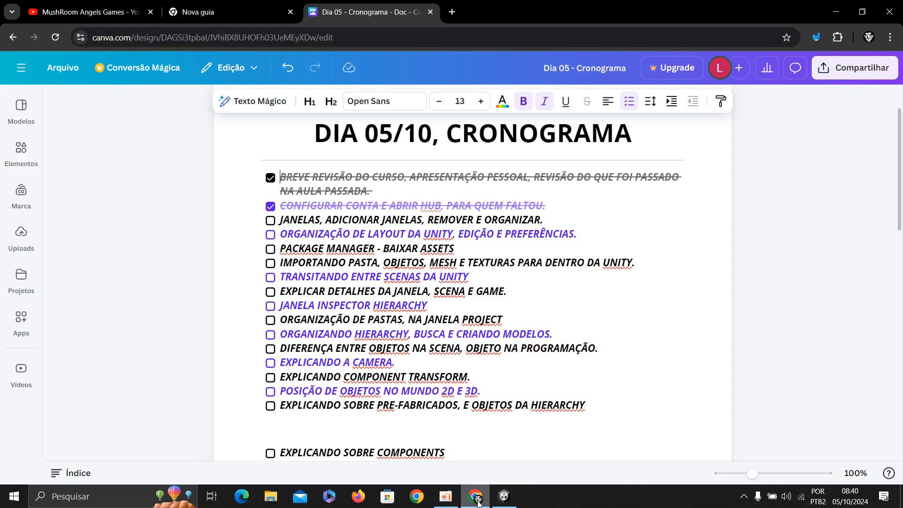
pyautogui.click(476, 499)
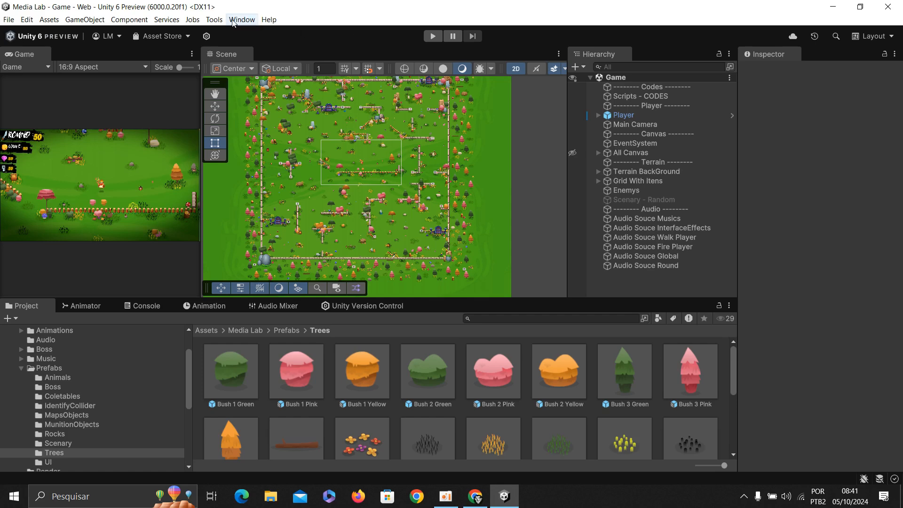
pyautogui.click(91, 497)
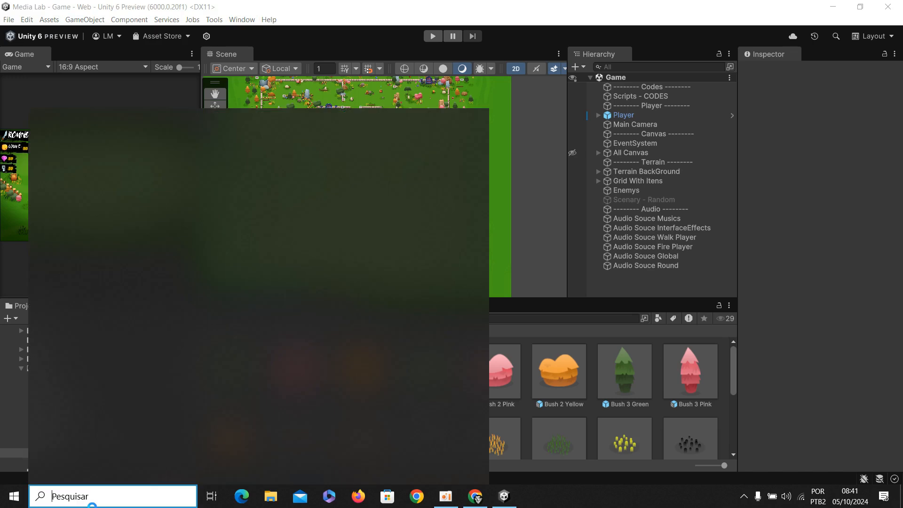
pyautogui.write('lupa')
pyautogui.press('Return')
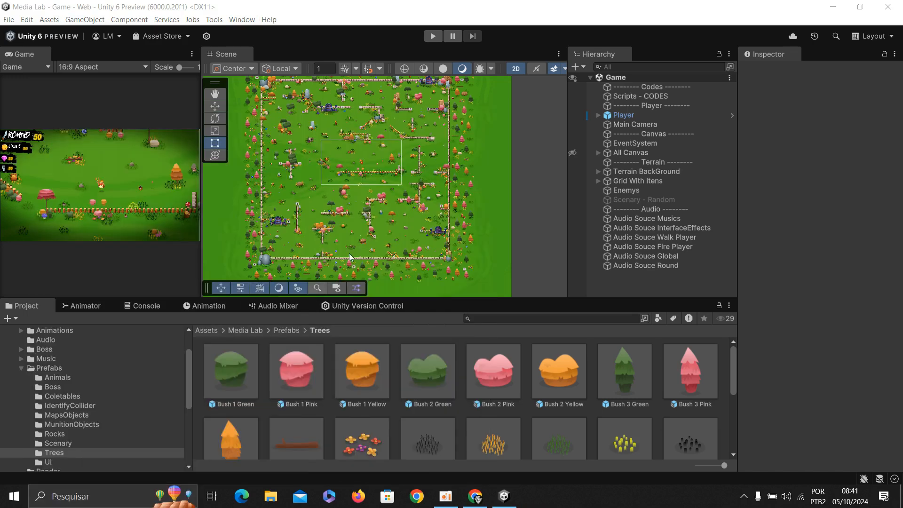
pyautogui.click(563, 452)
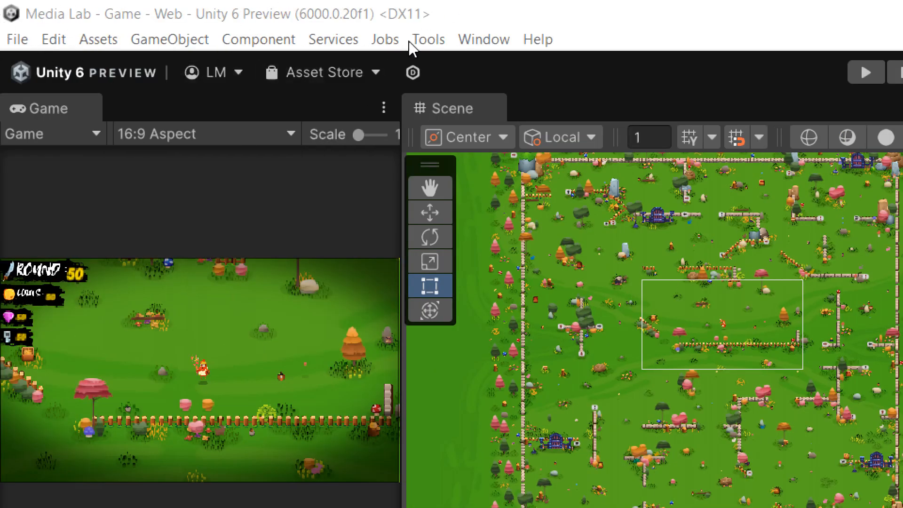
# Examine the available editor window categories, including Rendering, Animation, Audio and Sequencing, and reset the magnification to 100%
pyautogui.click(490, 43)
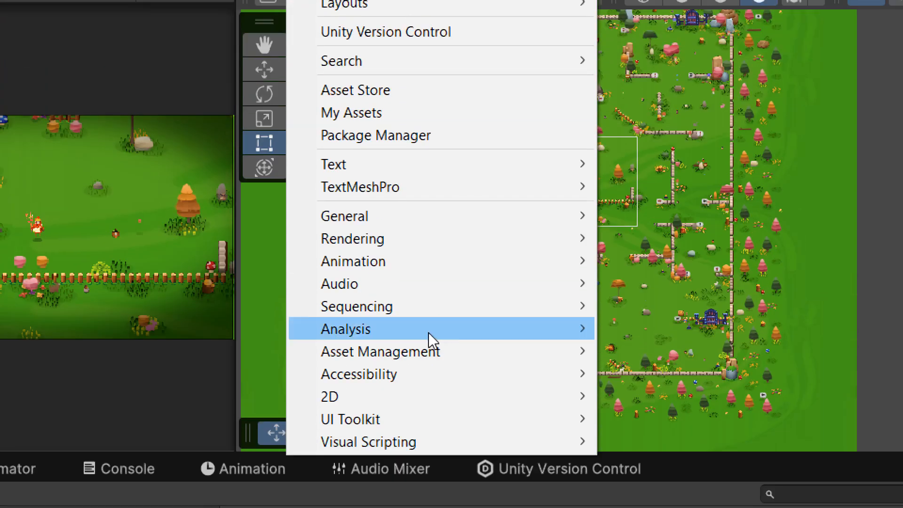
pyautogui.moveTo(391, 216)
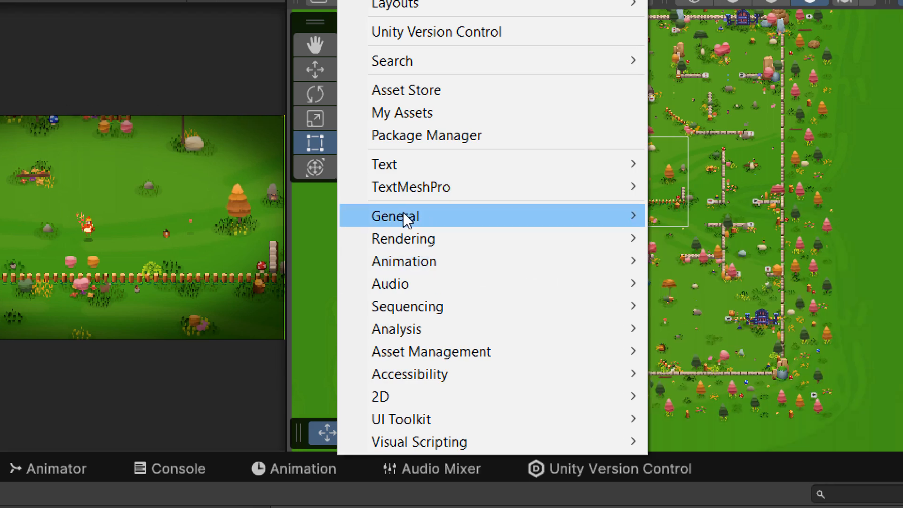
pyautogui.moveTo(462, 250)
pyautogui.moveTo(427, 236)
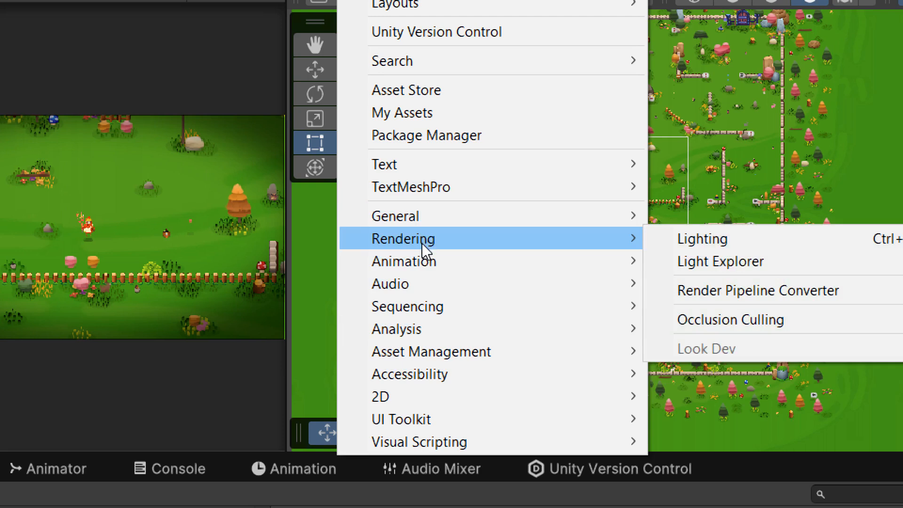
pyautogui.moveTo(422, 261)
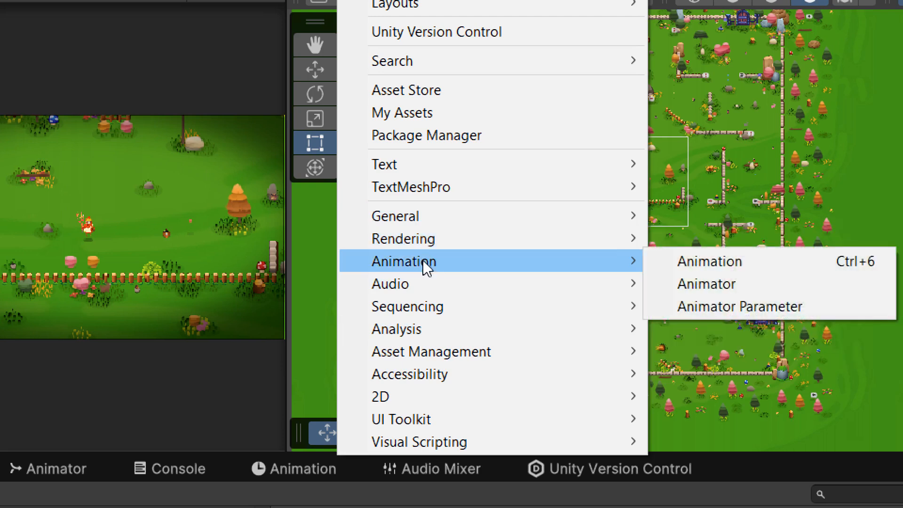
pyautogui.moveTo(424, 282)
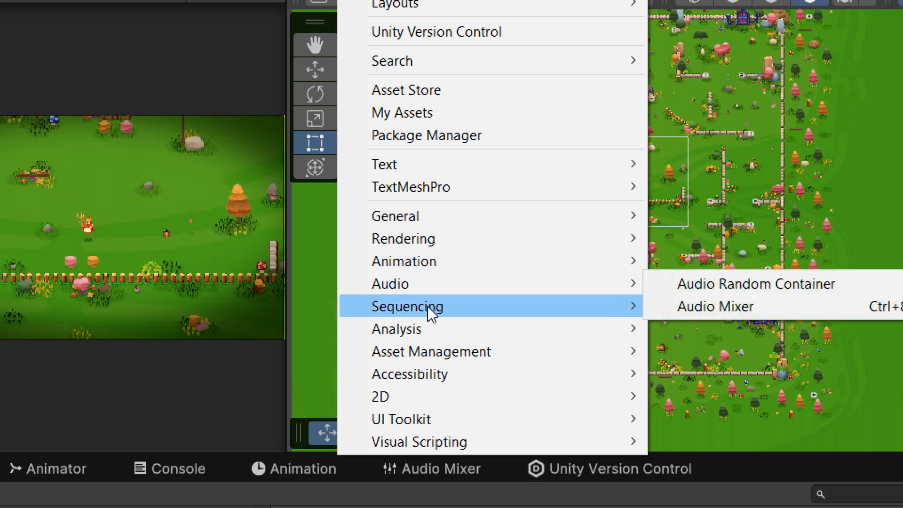
pyautogui.moveTo(429, 310)
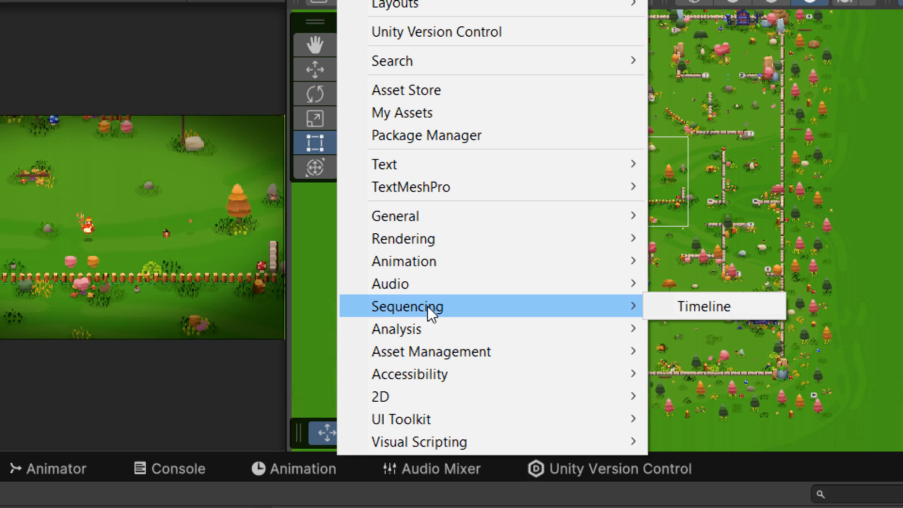
pyautogui.moveTo(444, 331)
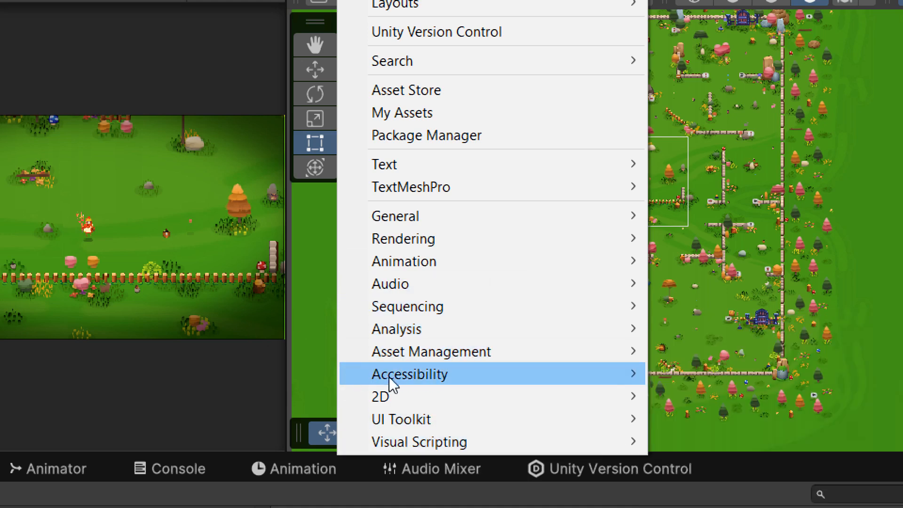
pyautogui.moveTo(388, 396)
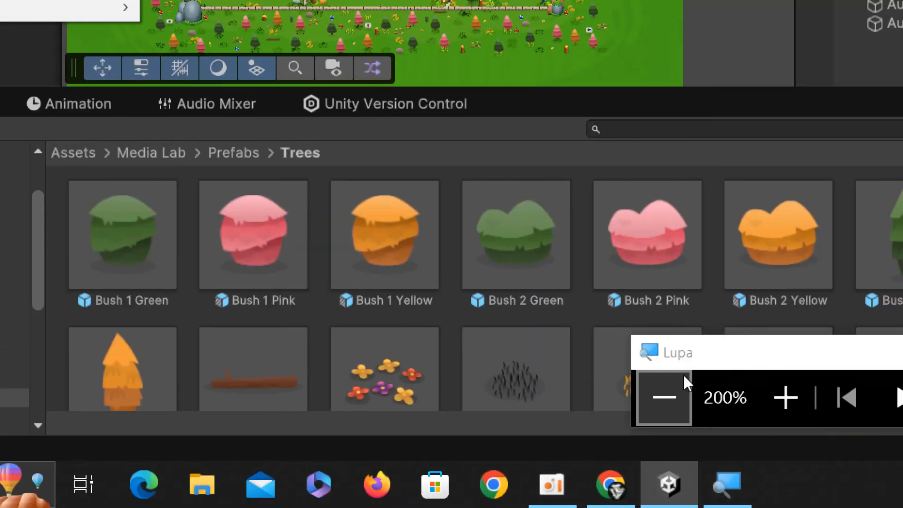
pyautogui.click(681, 376)
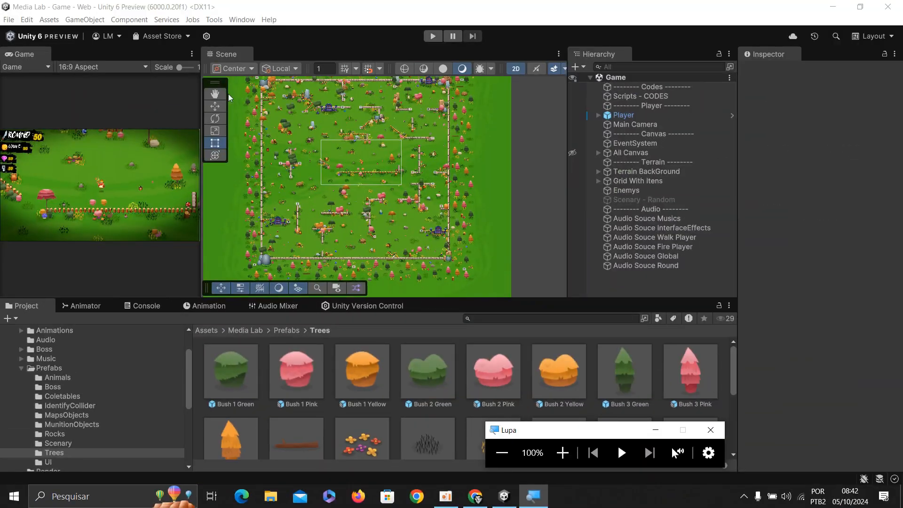
# Undock the Scene view into a floating window, move it over the editor and close it
pyautogui.click(292, 57)
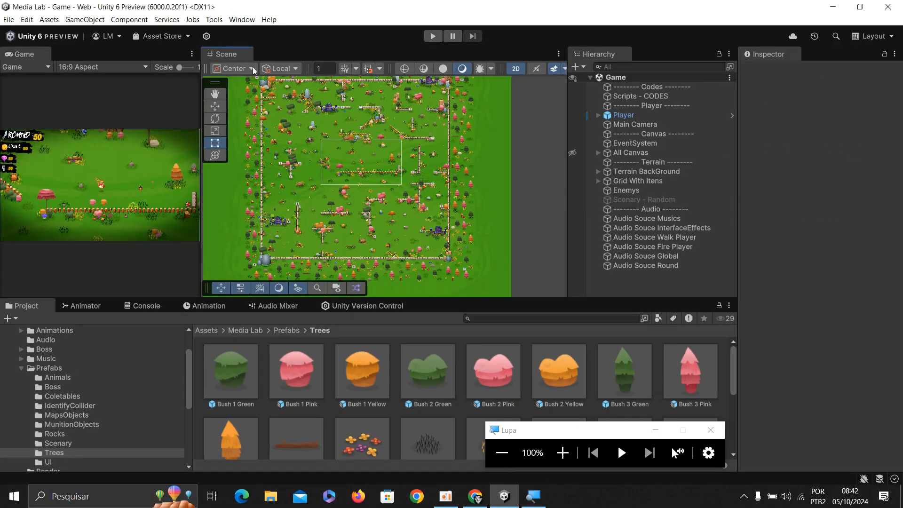
pyautogui.moveTo(237, 59); pyautogui.dragTo(439, 198)
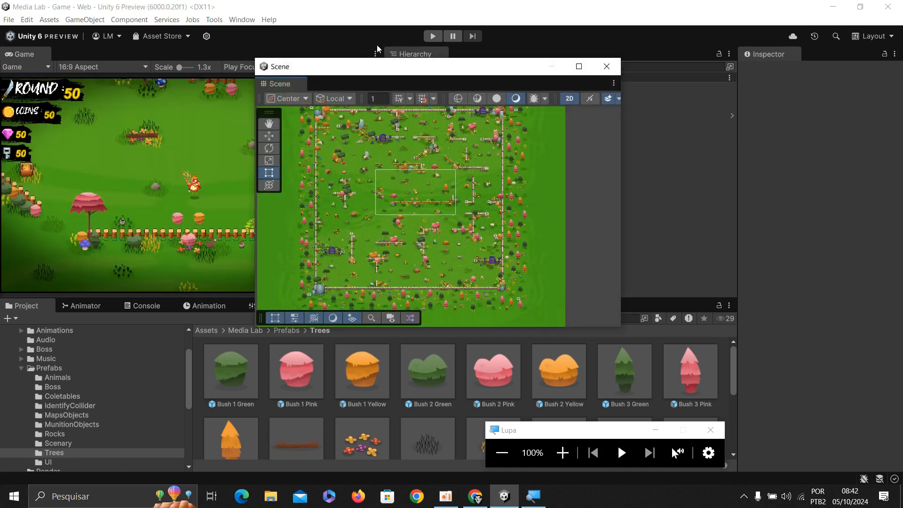
pyautogui.moveTo(324, 73); pyautogui.dragTo(191, 96)
pyautogui.click(153, 64)
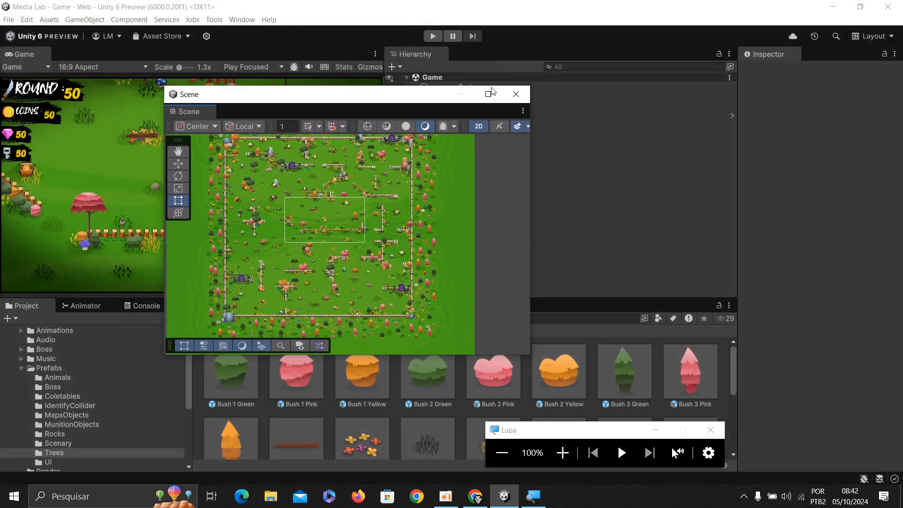
pyautogui.click(522, 100)
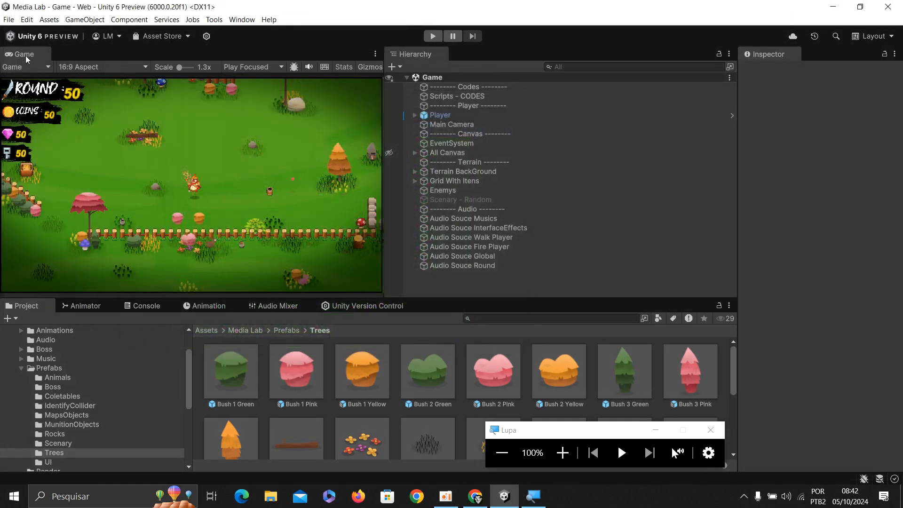
# Add a Scene view alongside the Game view and dock it between the Game view and the Hierarchy
pyautogui.rightClick(39, 56)
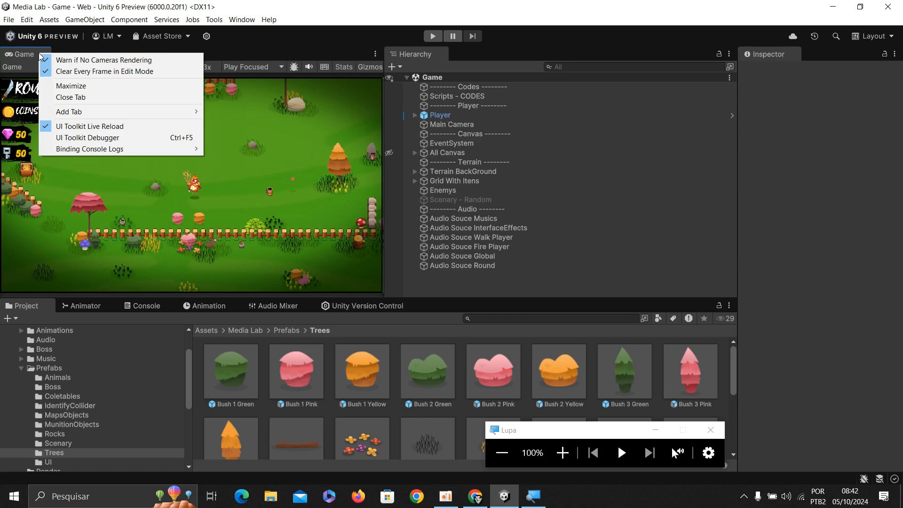
pyautogui.moveTo(112, 114)
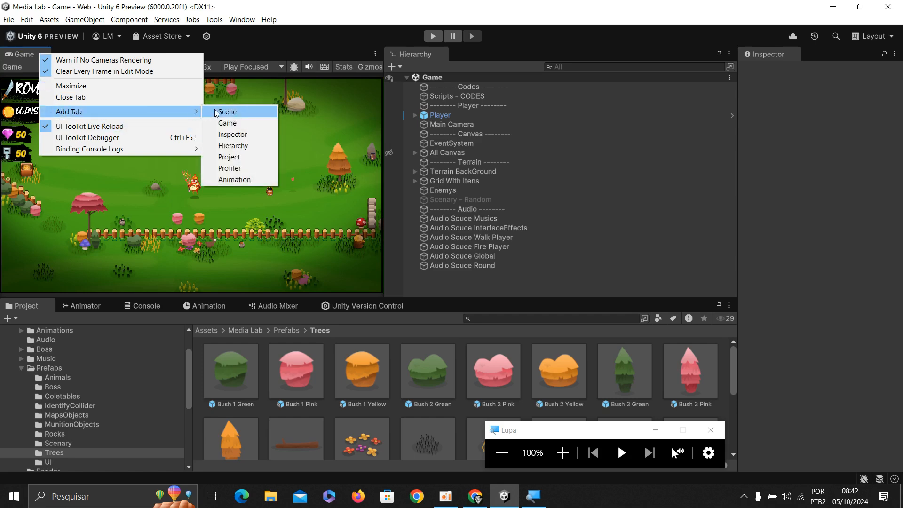
pyautogui.click(241, 114)
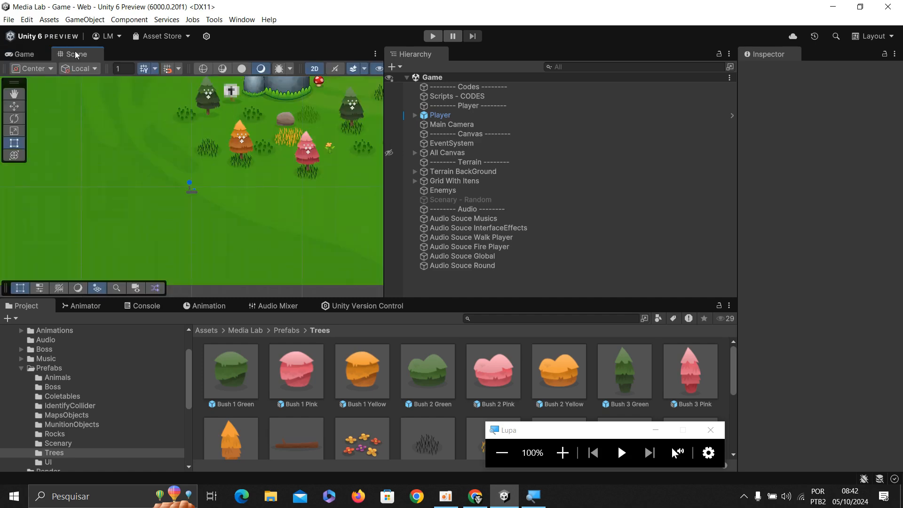
pyautogui.moveTo(72, 55); pyautogui.dragTo(399, 225)
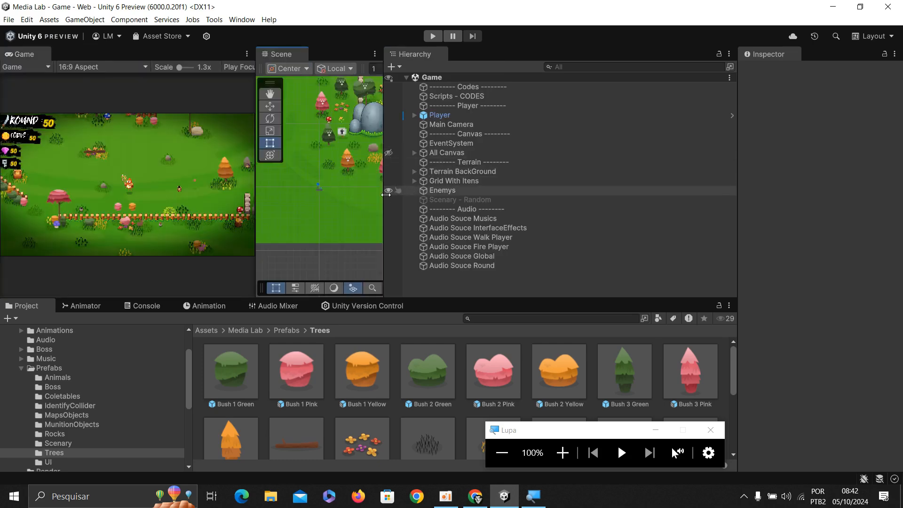
# Resize the Scene, Hierarchy and Inspector windows so the Scene view shows most of the map and the Inspector is wider
pyautogui.moveTo(383, 197); pyautogui.dragTo(654, 199)
pyautogui.scroll(-5, 431, 212)
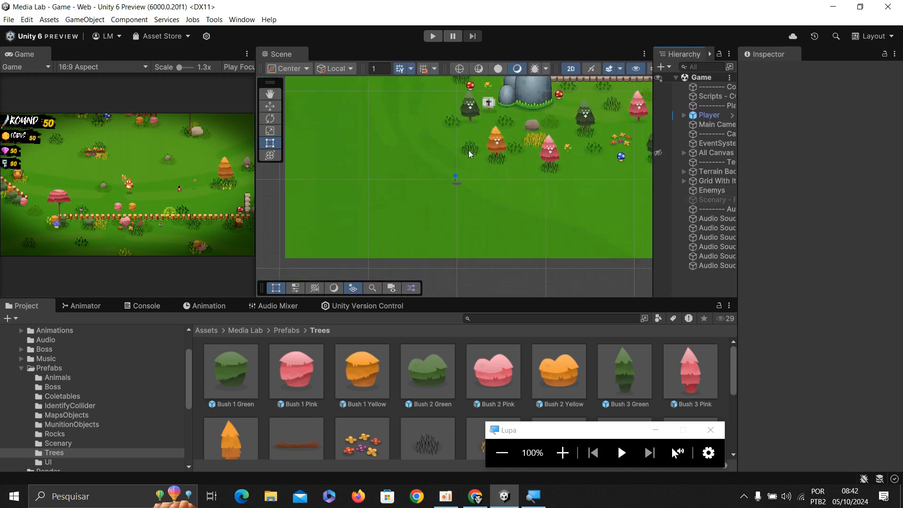
pyautogui.scroll(-8, 431, 212)
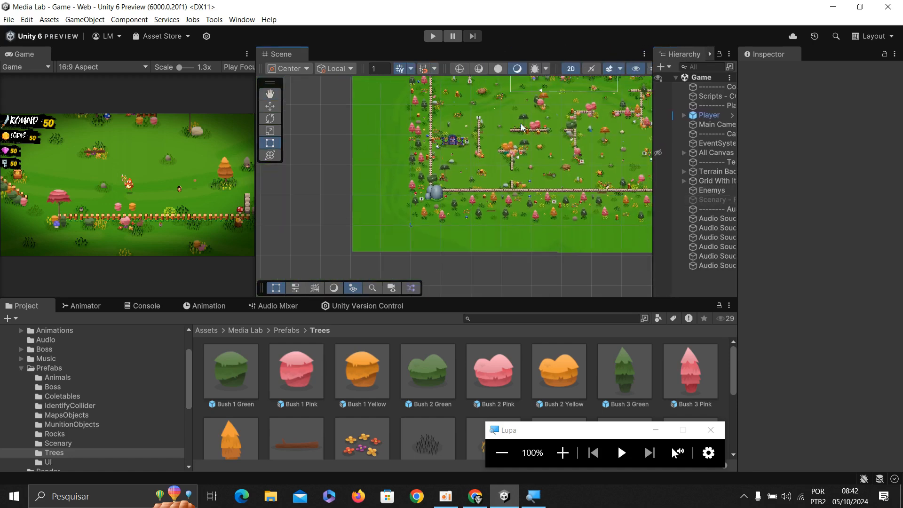
pyautogui.moveTo(494, 180); pyautogui.dragTo(458, 192, button='middle')
pyautogui.scroll(1, 454, 207)
pyautogui.scroll(1, 410, 173)
pyautogui.moveTo(653, 189); pyautogui.dragTo(566, 187)
pyautogui.moveTo(738, 153); pyautogui.dragTo(705, 152)
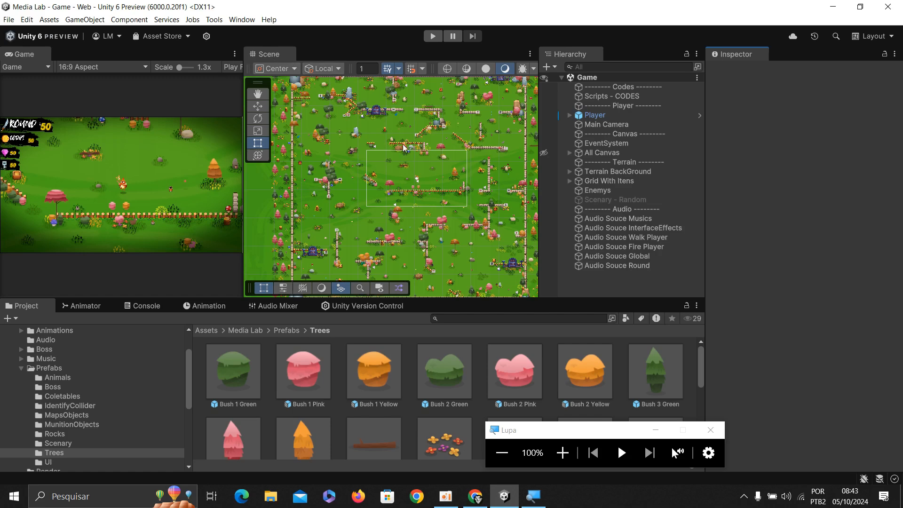
# Frame the Player in the Scene view, move it along X to about 50.82, and activate the Rotate tool
pyautogui.scroll(3, 436, 151)
pyautogui.moveTo(409, 130); pyautogui.dragTo(382, 149, button='middle')
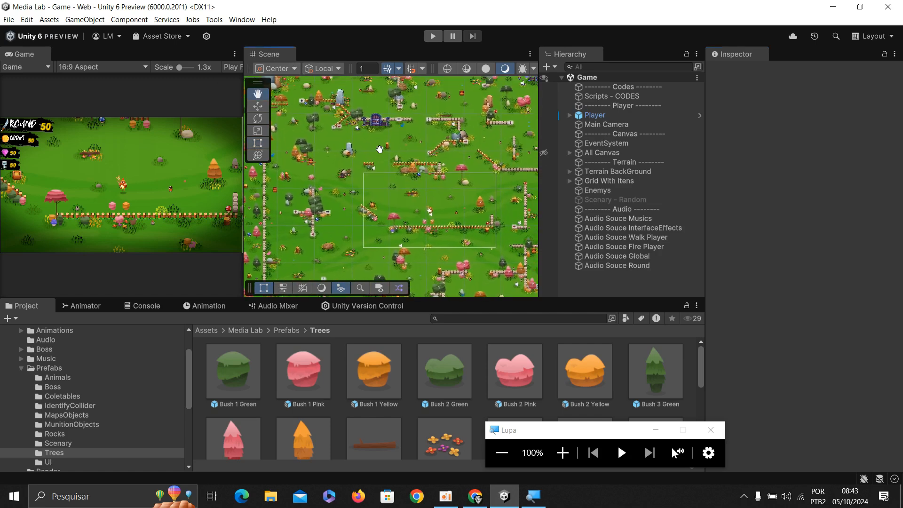
pyautogui.scroll(1, 382, 151)
pyautogui.click(265, 107)
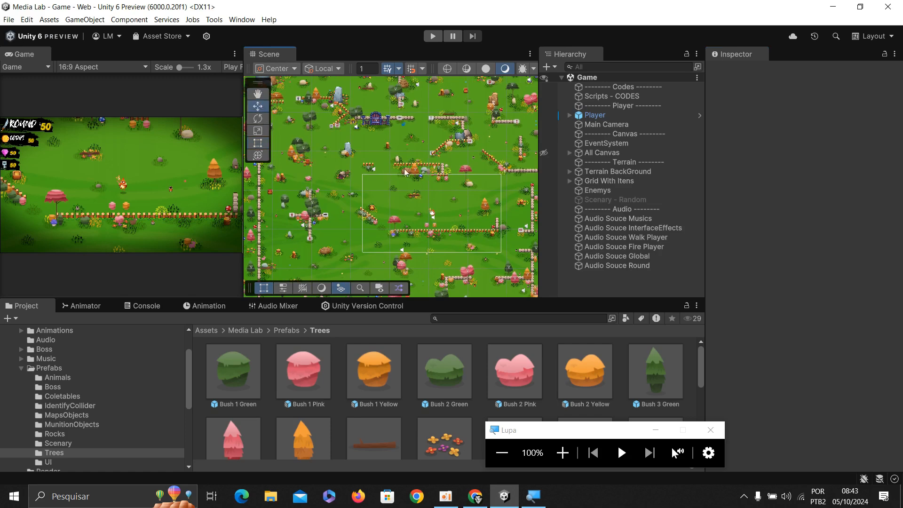
pyautogui.click(602, 118)
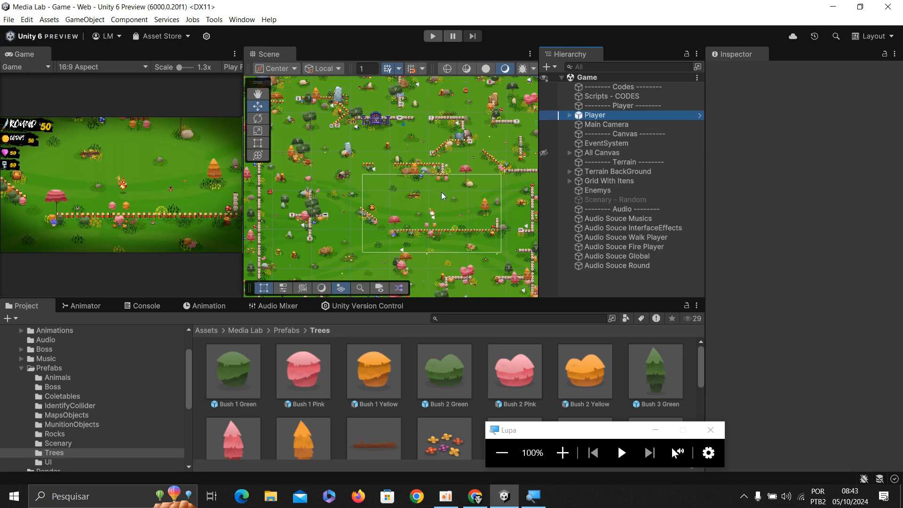
pyautogui.press('f')
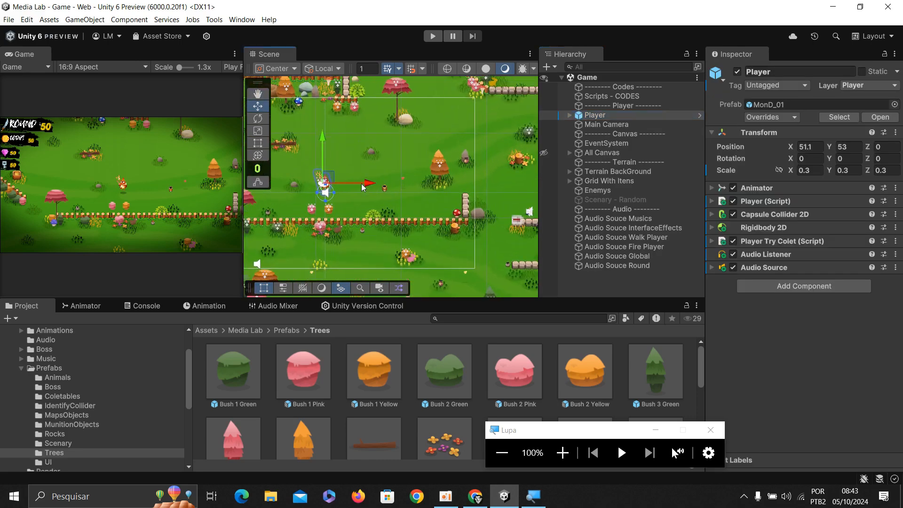
pyautogui.moveTo(374, 185)
pyautogui.mouseDown()
pyautogui.moveTo(348, 186)
pyautogui.moveTo(361, 192)
pyautogui.mouseUp()
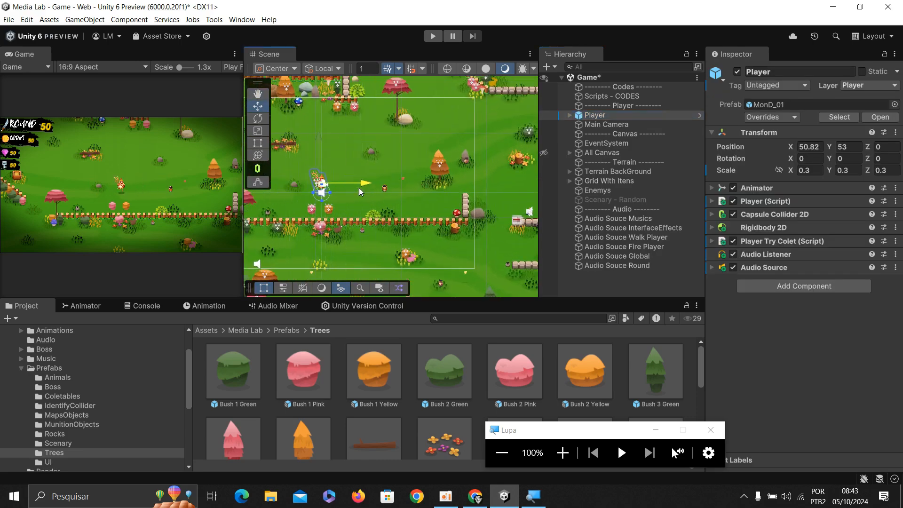
pyautogui.click(257, 119)
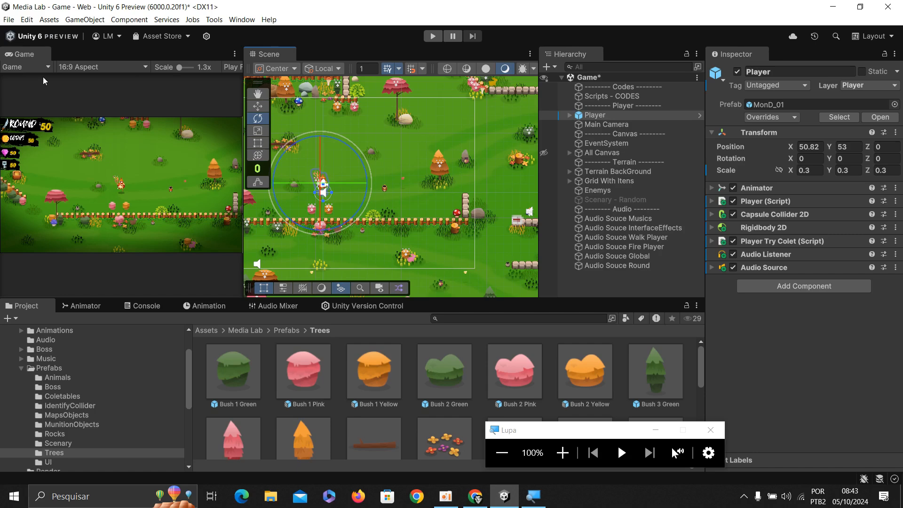
# Adjust the borders between the Game, Scene, Hierarchy and Inspector windows, widening the Inspector and narrowing the Hierarchy
pyautogui.click(26, 55)
pyautogui.moveTo(243, 172)
pyautogui.mouseDown()
pyautogui.moveTo(367, 174)
pyautogui.moveTo(231, 167)
pyautogui.mouseUp()
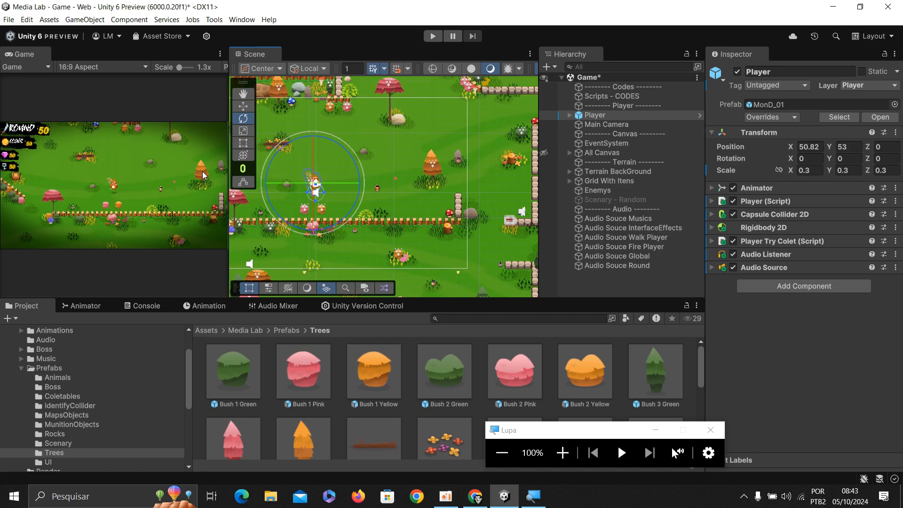
pyautogui.moveTo(229, 176); pyautogui.dragTo(260, 169)
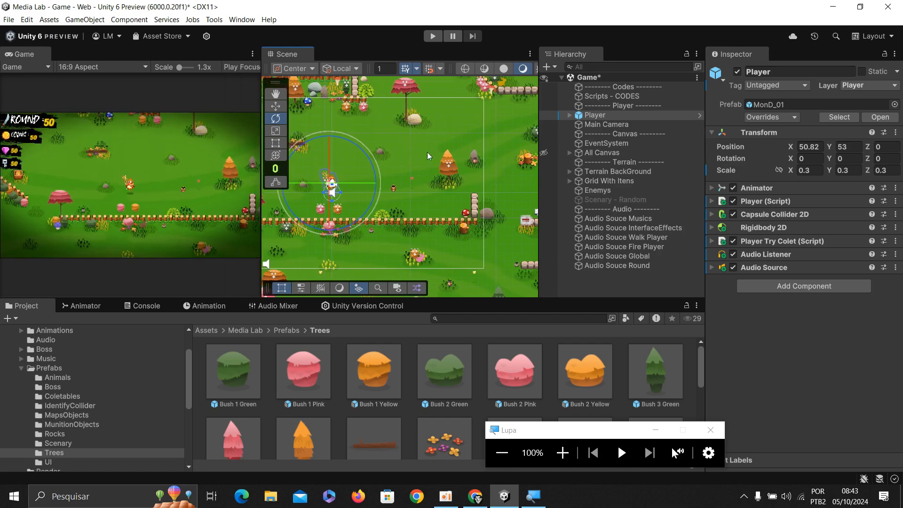
pyautogui.moveTo(538, 174); pyautogui.dragTo(484, 170)
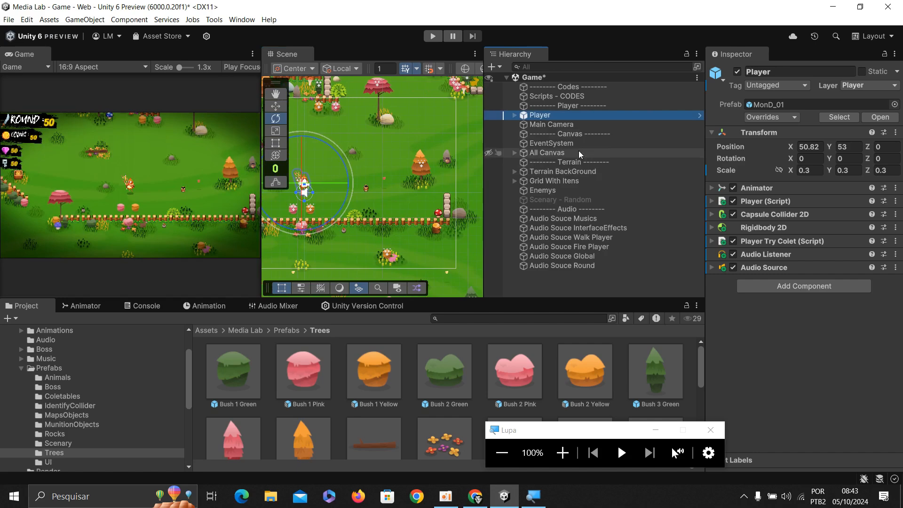
pyautogui.moveTo(705, 123); pyautogui.dragTo(639, 123)
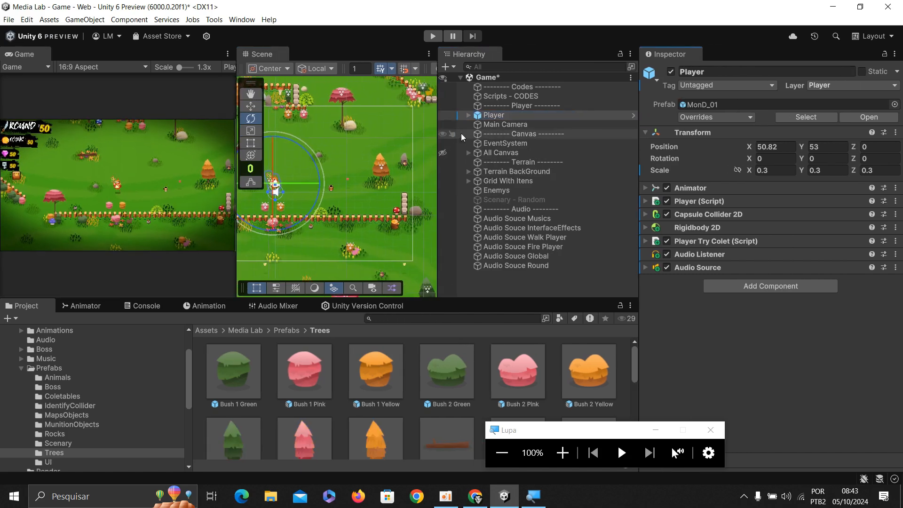
pyautogui.moveTo(437, 139); pyautogui.dragTo(480, 141)
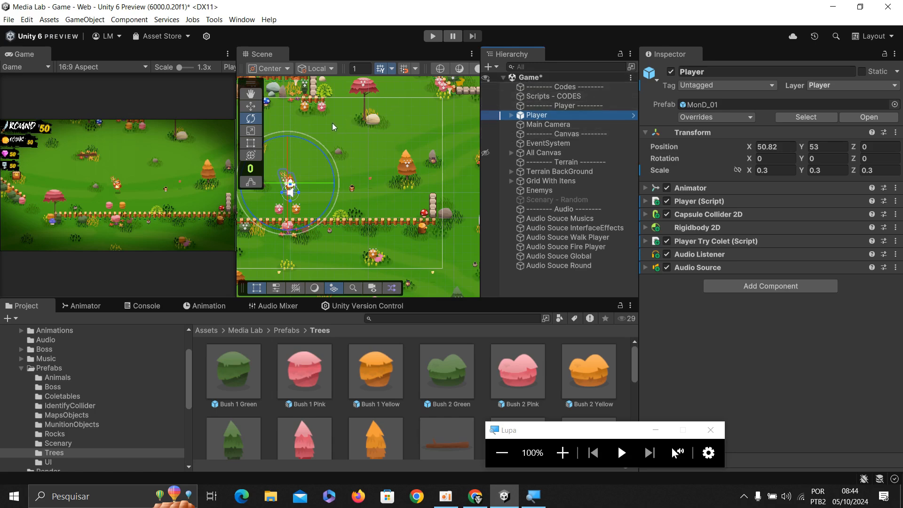
# Examine the Inspector components of Hierarchy objects such as EventSystem, Terrain BackGround, Grid With Itens, the audio sources, Player and Scripts - CODES
pyautogui.click(549, 127)
pyautogui.click(551, 142)
pyautogui.click(549, 134)
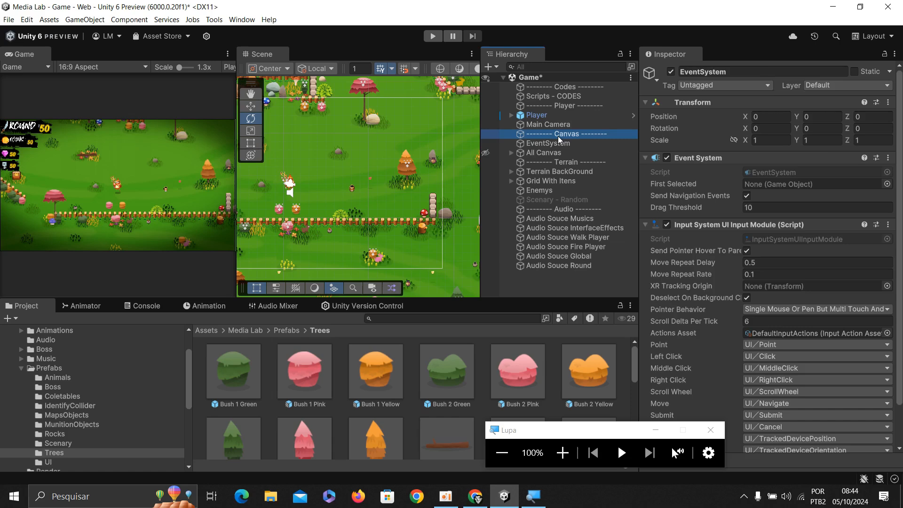
pyautogui.click(545, 106)
pyautogui.click(554, 172)
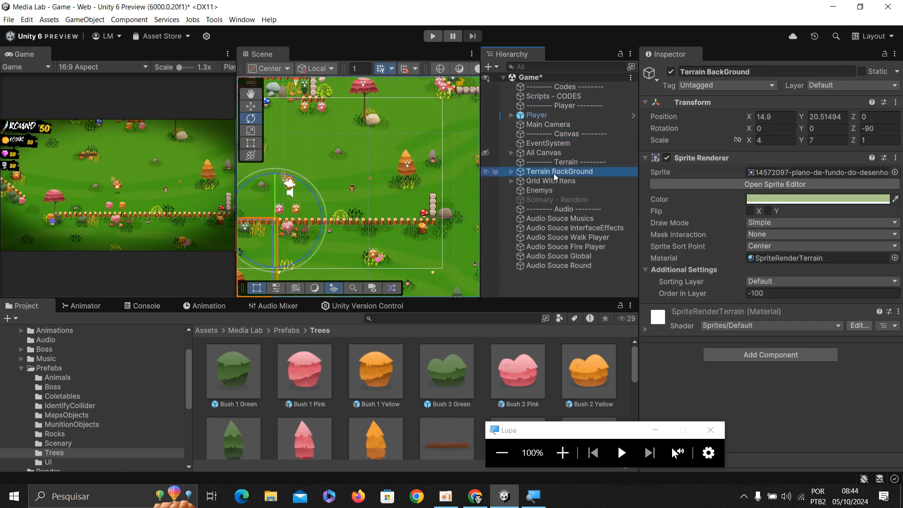
pyautogui.click(553, 181)
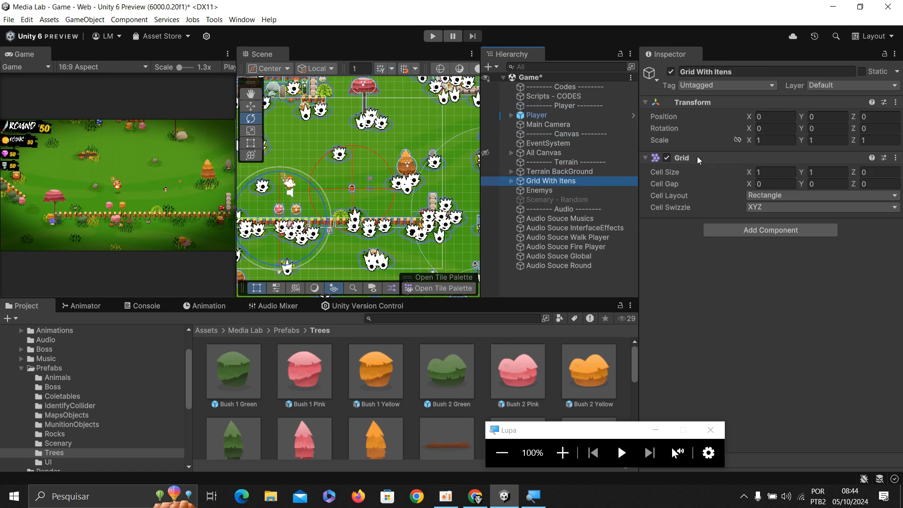
pyautogui.click(560, 218)
pyautogui.click(578, 238)
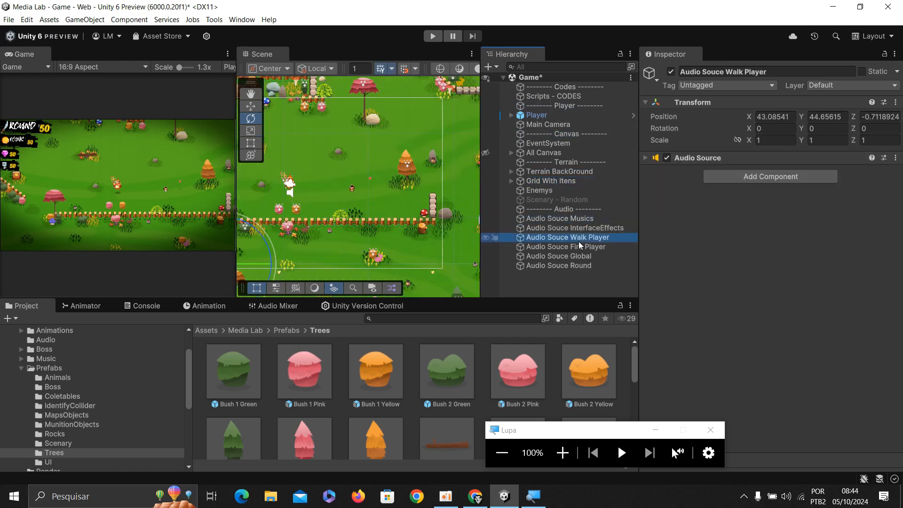
pyautogui.click(536, 115)
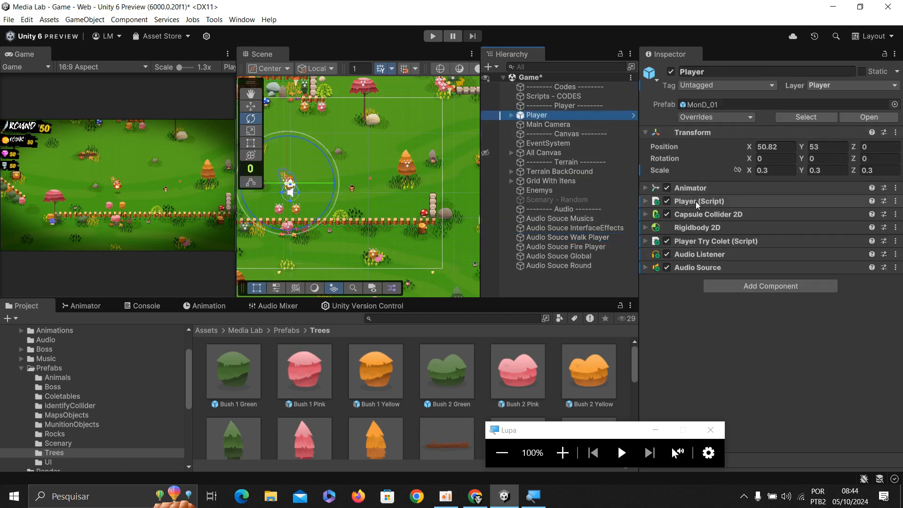
pyautogui.click(703, 214)
pyautogui.click(702, 217)
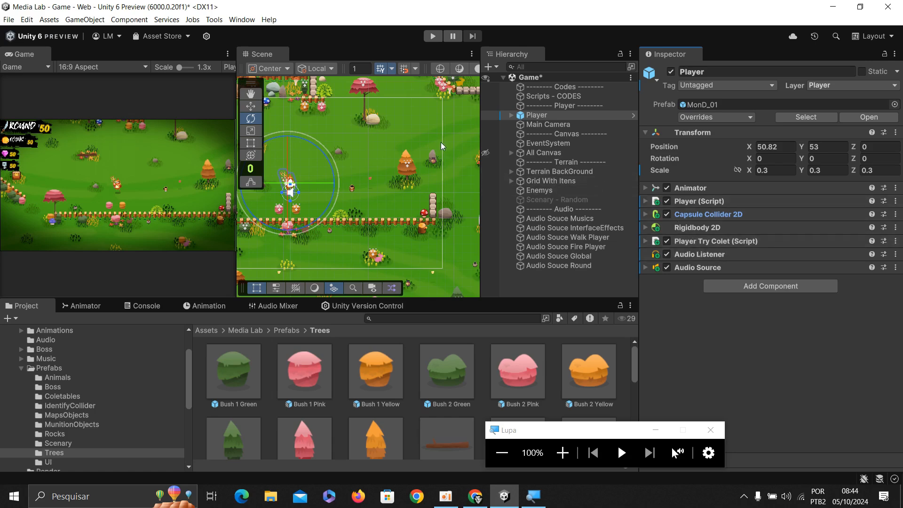
pyautogui.click(563, 95)
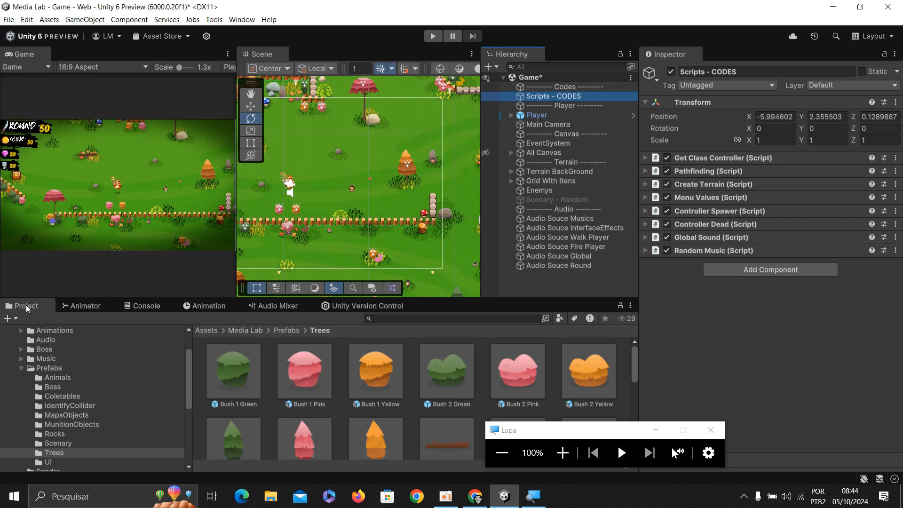
# Magnify the screen to 200%, collapse the Prefabs folder, look through the project's asset folders, and reset the magnification to 100%
pyautogui.click(562, 453)
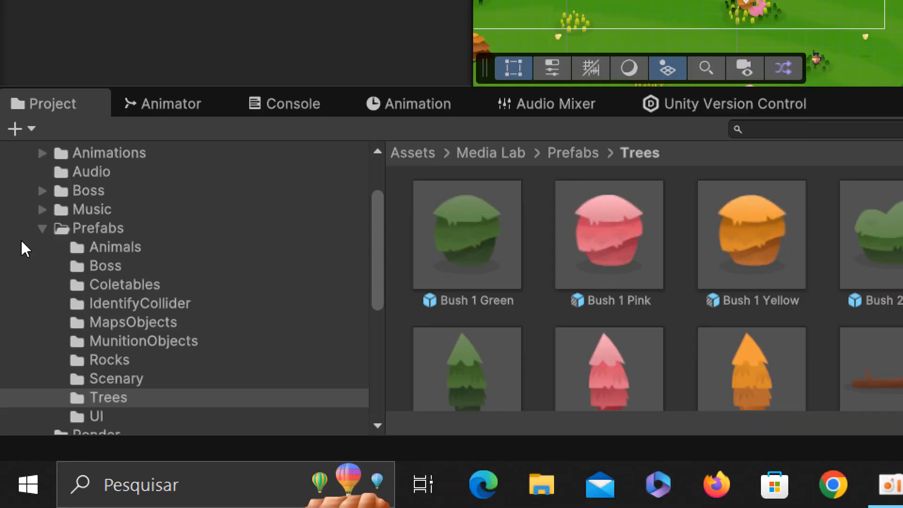
pyautogui.click(42, 228)
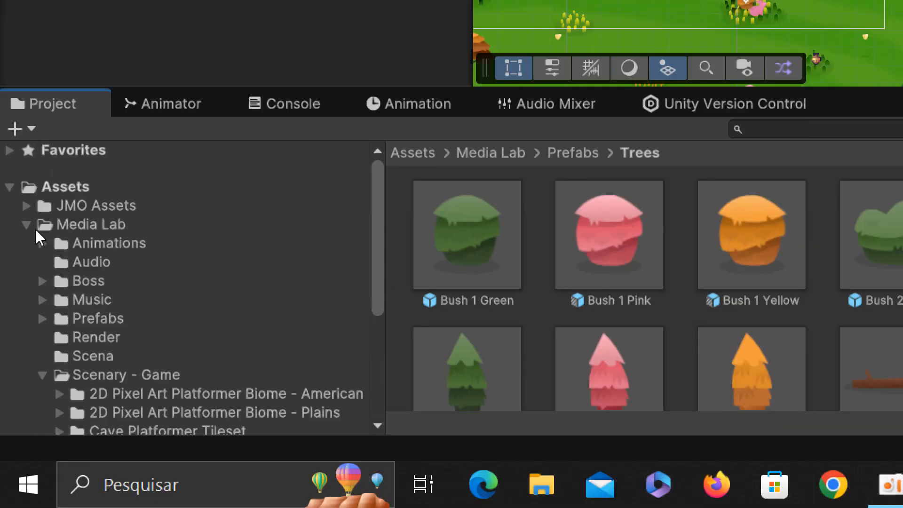
pyautogui.scroll(-5, 214, 291)
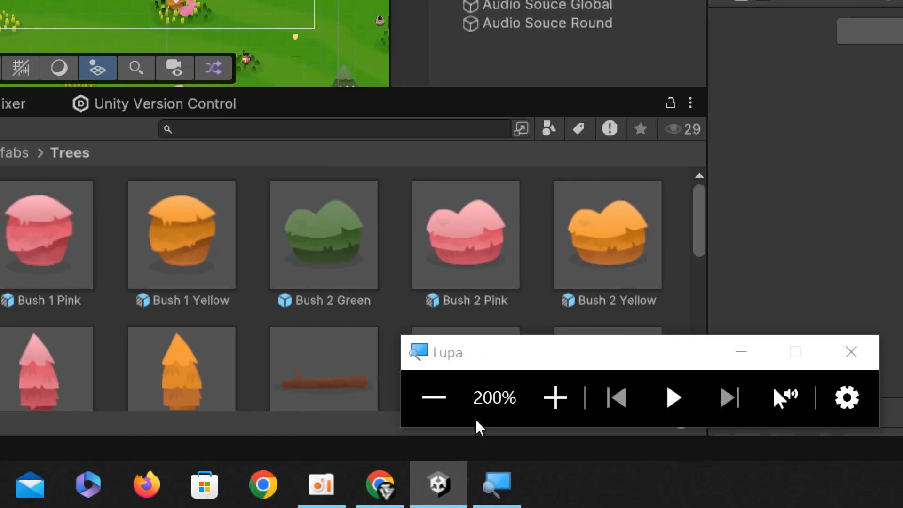
pyautogui.click(433, 397)
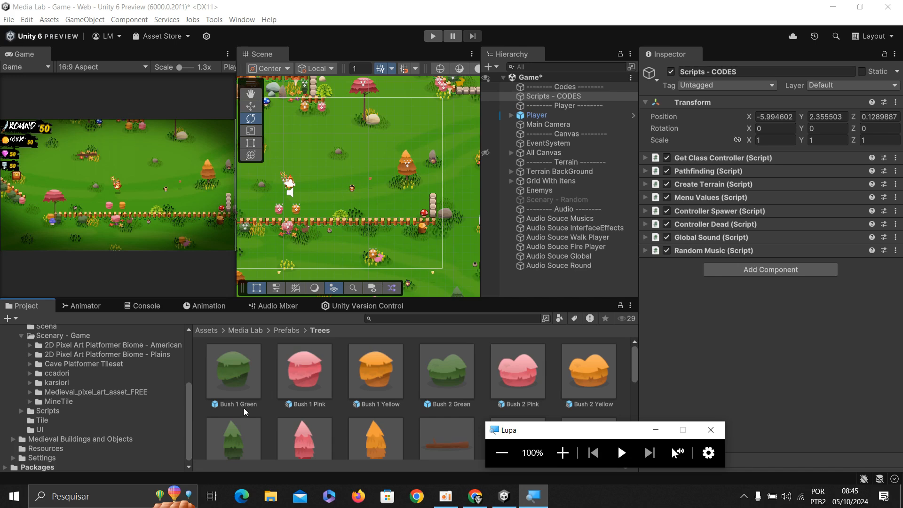
# Minimize Unity, move the MediaLabAulas folder to an empty area of the desktop, and return to the Unity editor
pyautogui.click(831, 7)
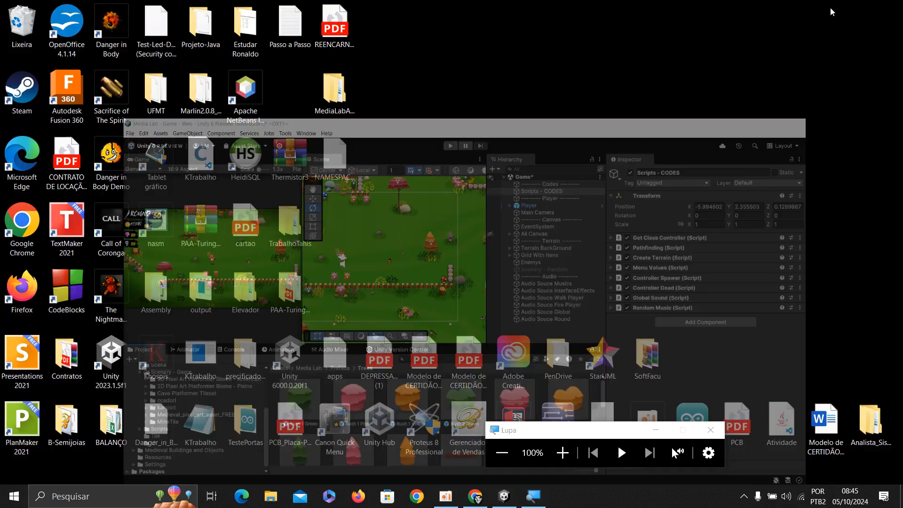
pyautogui.moveTo(316, 84); pyautogui.dragTo(673, 84)
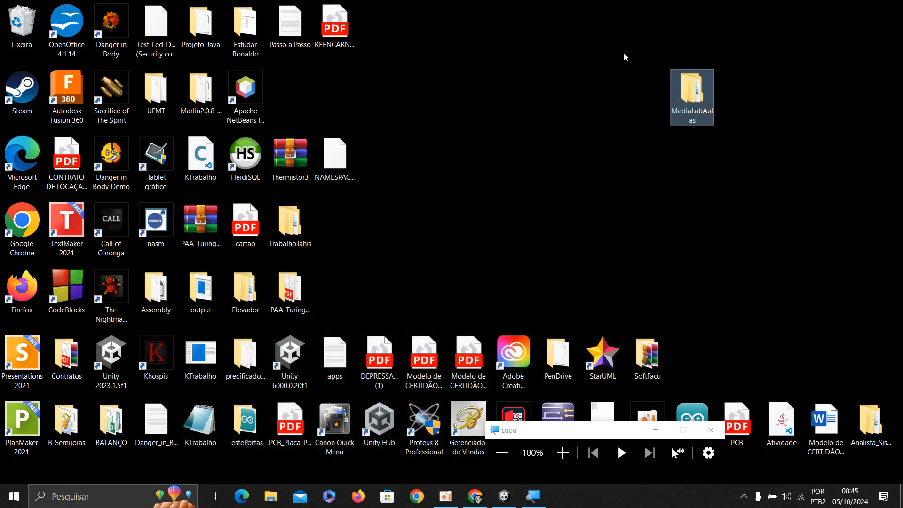
pyautogui.moveTo(623, 53); pyautogui.dragTo(740, 154)
pyautogui.rightClick(680, 90)
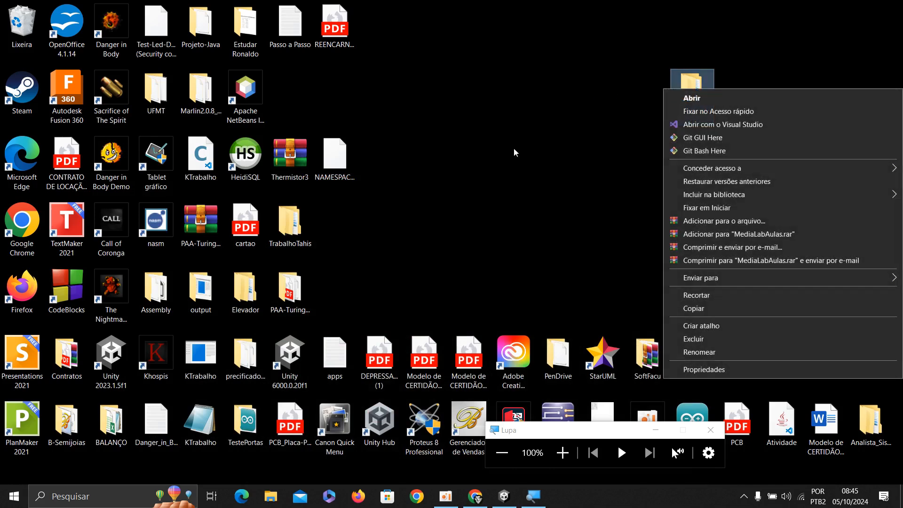
pyautogui.click(479, 142)
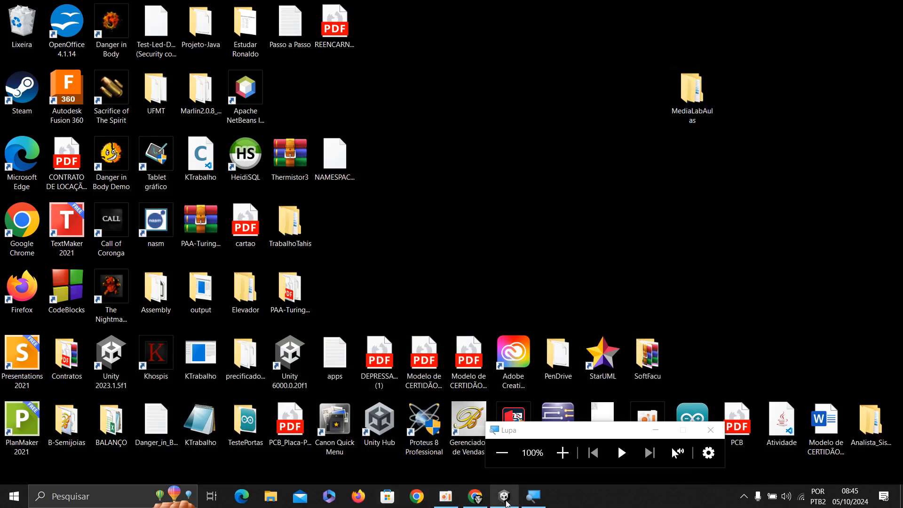
pyautogui.moveTo(334, 155); pyautogui.dragTo(691, 90)
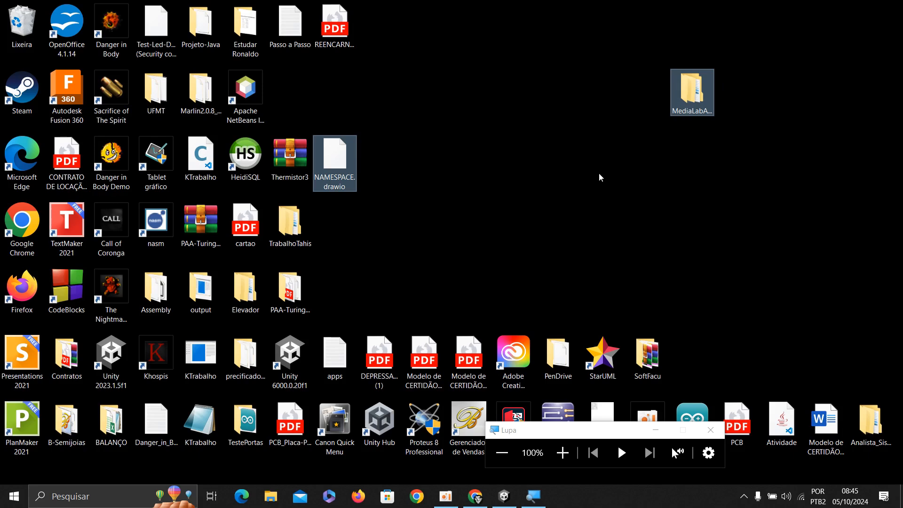
pyautogui.click(504, 496)
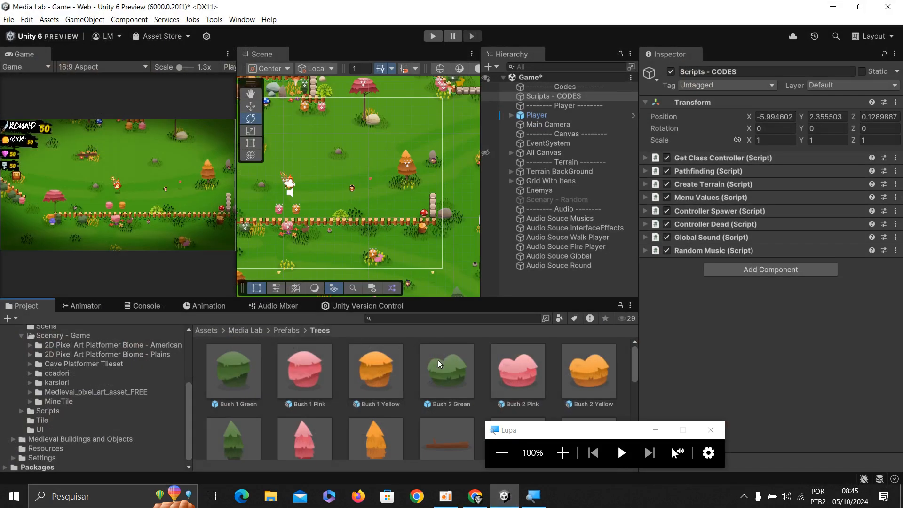
# Move the Lupa window clear of the Trees prefabs and show the contents of the Media Lab folder in the Project window
pyautogui.scroll(-2, 462, 351)
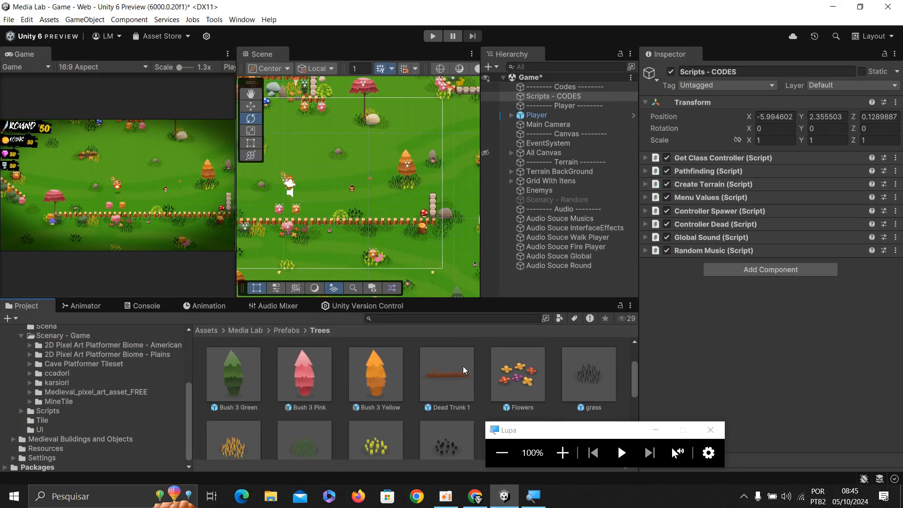
pyautogui.moveTo(663, 421); pyautogui.dragTo(847, 416)
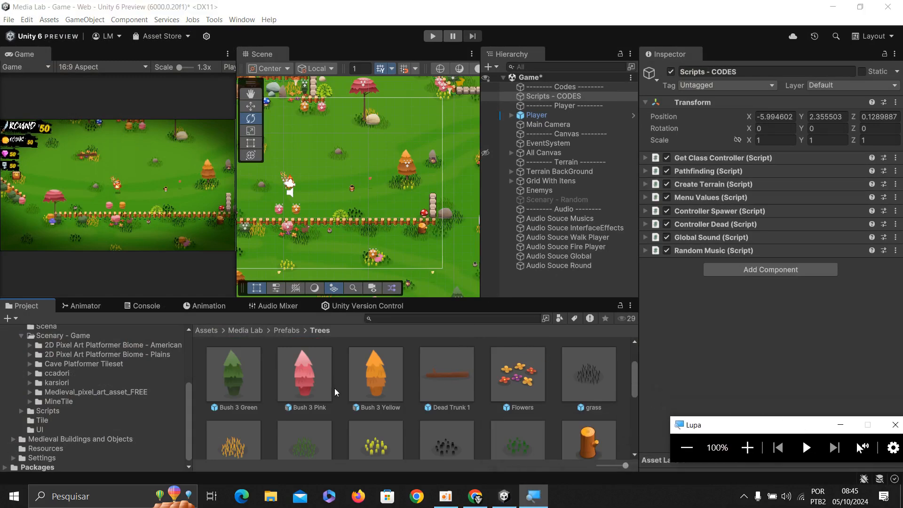
pyautogui.scroll(5, 57, 375)
pyautogui.click(13, 366)
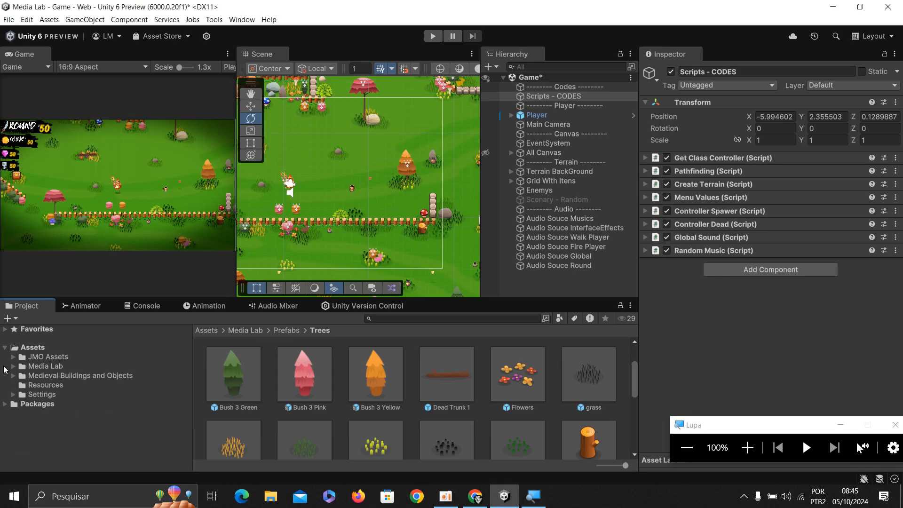
pyautogui.click(14, 366)
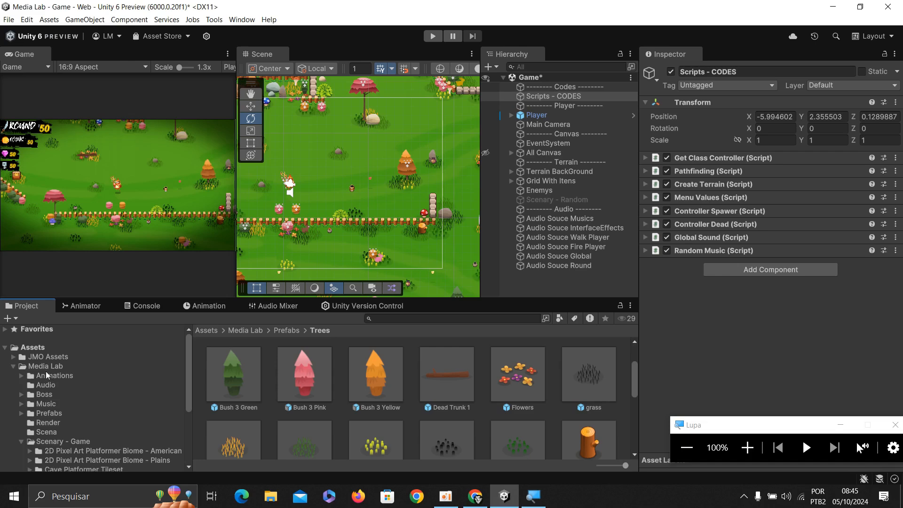
pyautogui.scroll(-4, 47, 375)
pyautogui.scroll(5, 40, 374)
pyautogui.click(45, 369)
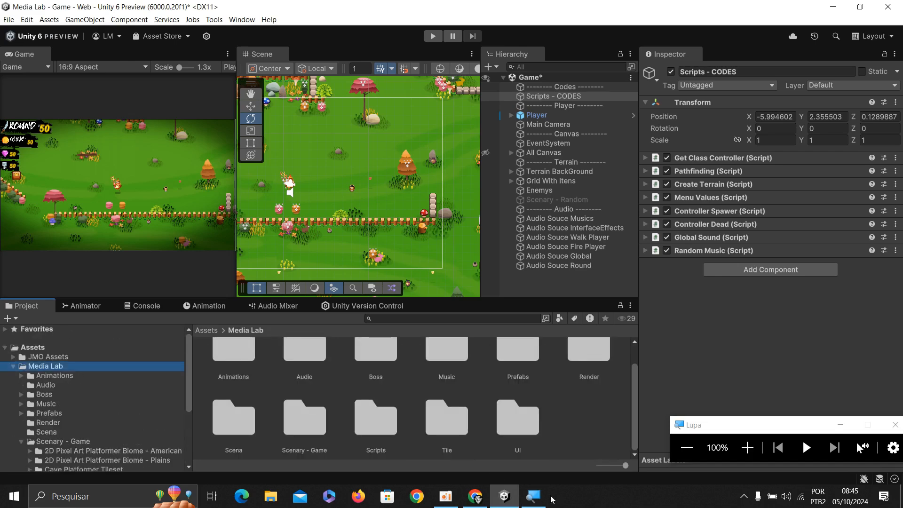
# Look through the Media Lab folder tree at 200% magnification, open its UI folder, and reset the magnification to 100%
pyautogui.click(747, 447)
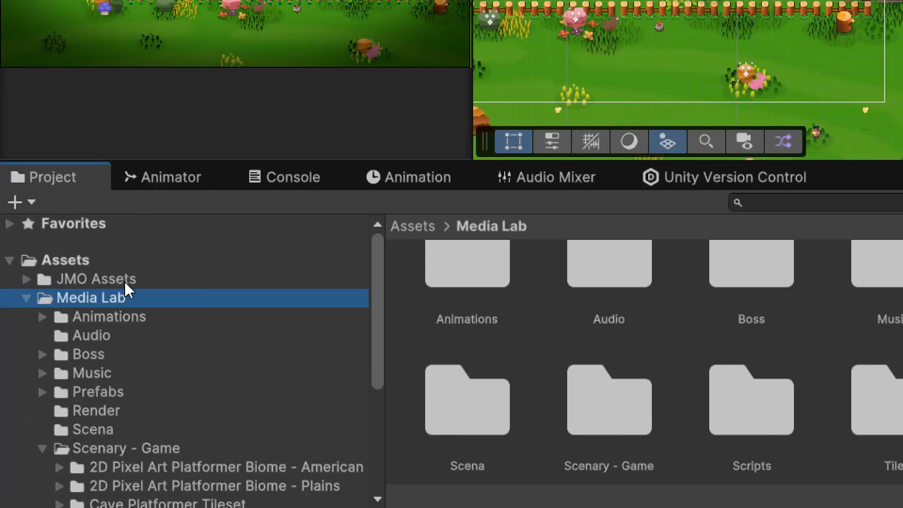
pyautogui.scroll(-3, 97, 339)
pyautogui.scroll(4, 98, 337)
pyautogui.scroll(-3, 124, 346)
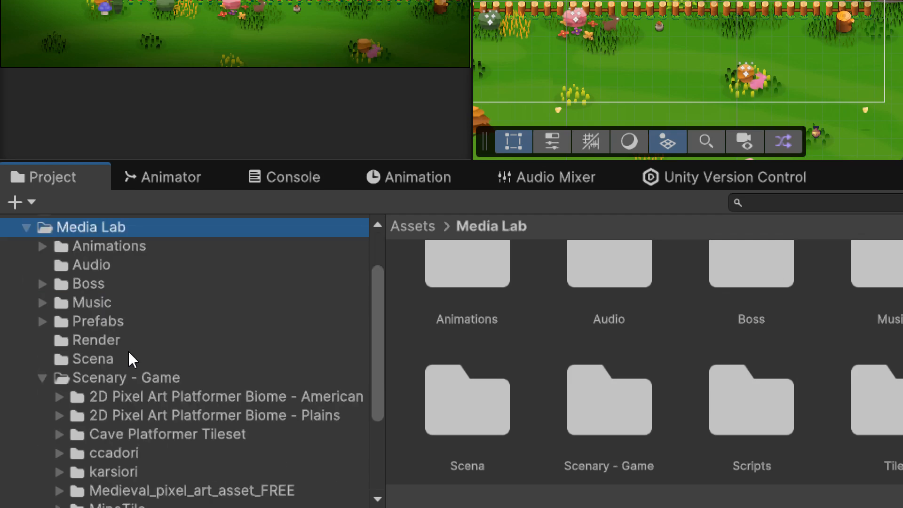
pyautogui.scroll(-6, 143, 354)
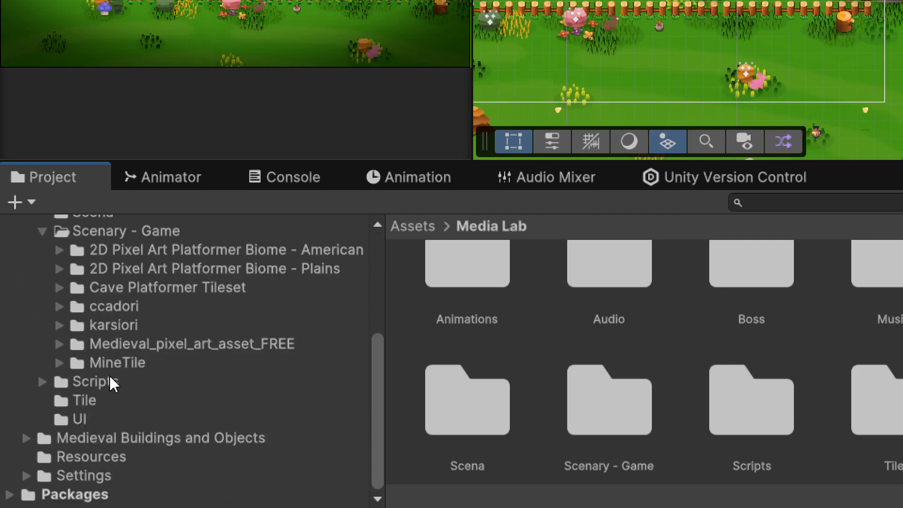
pyautogui.click(71, 418)
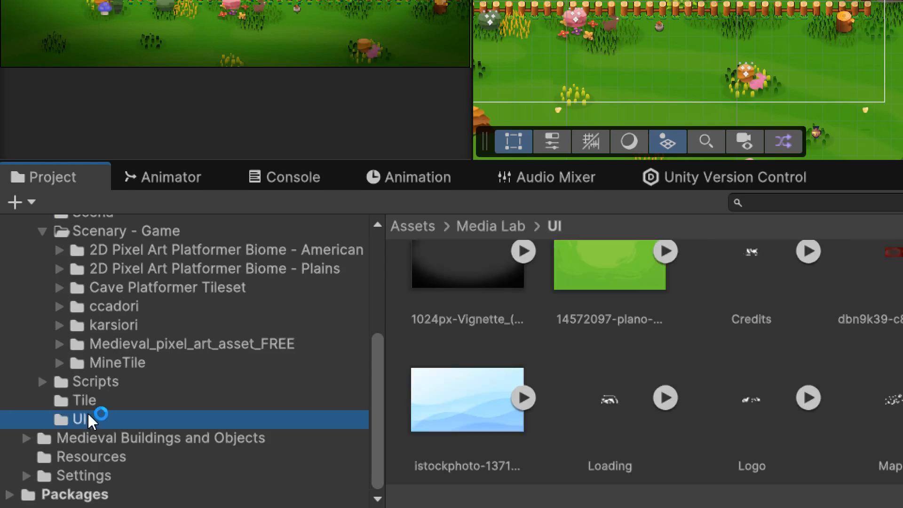
pyautogui.scroll(-3, 822, 392)
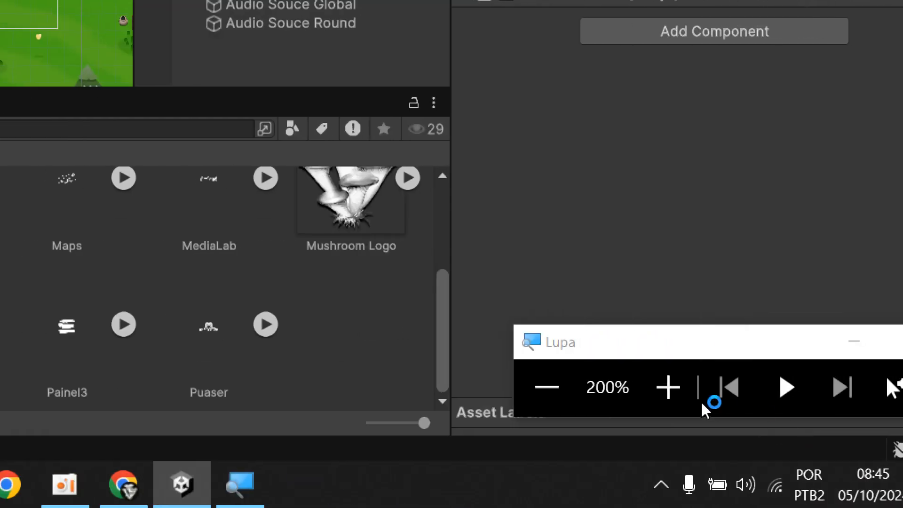
pyautogui.click(524, 388)
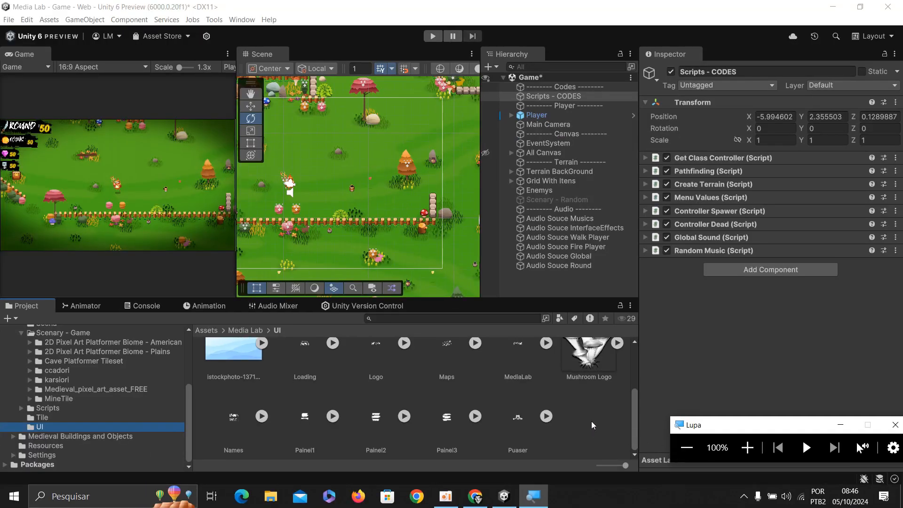
# Minimize Unity, import the KTrabalho file from the desktop into the UI folder, and look over the folder's assets
pyautogui.click(832, 7)
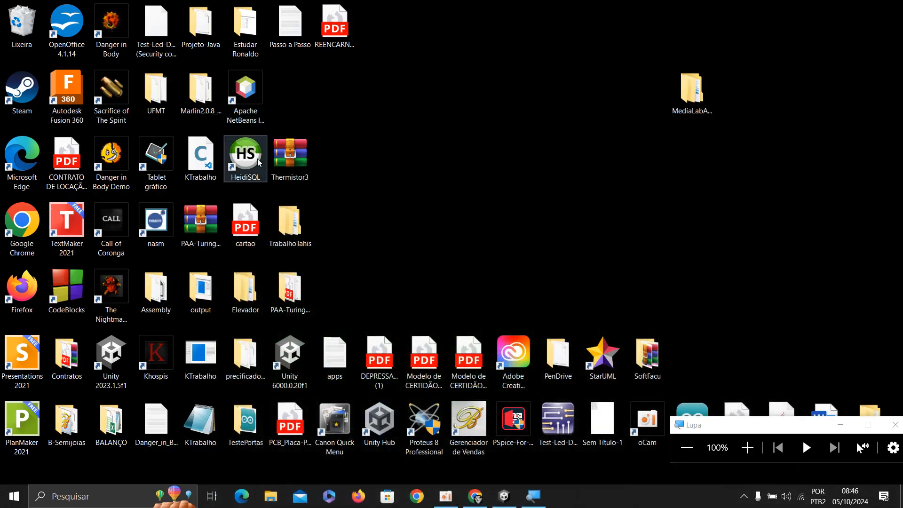
pyautogui.moveTo(210, 157); pyautogui.dragTo(573, 407)
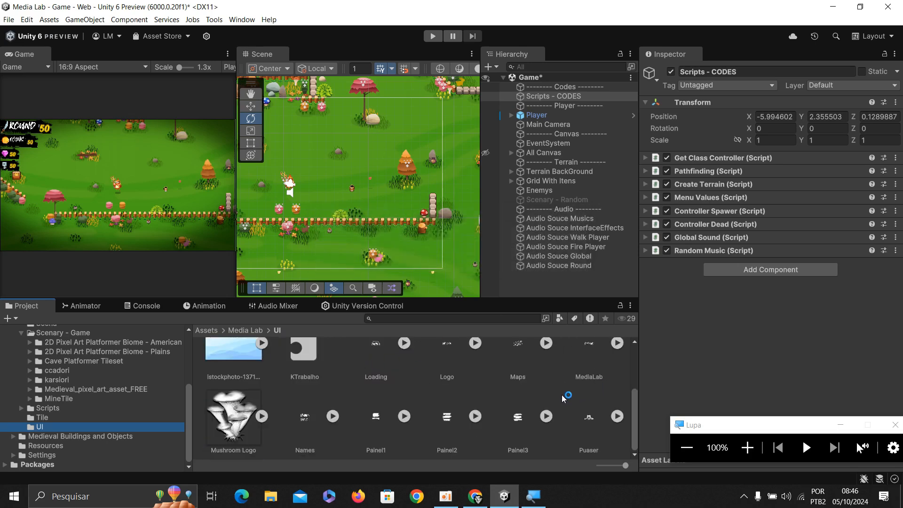
pyautogui.scroll(3, 551, 386)
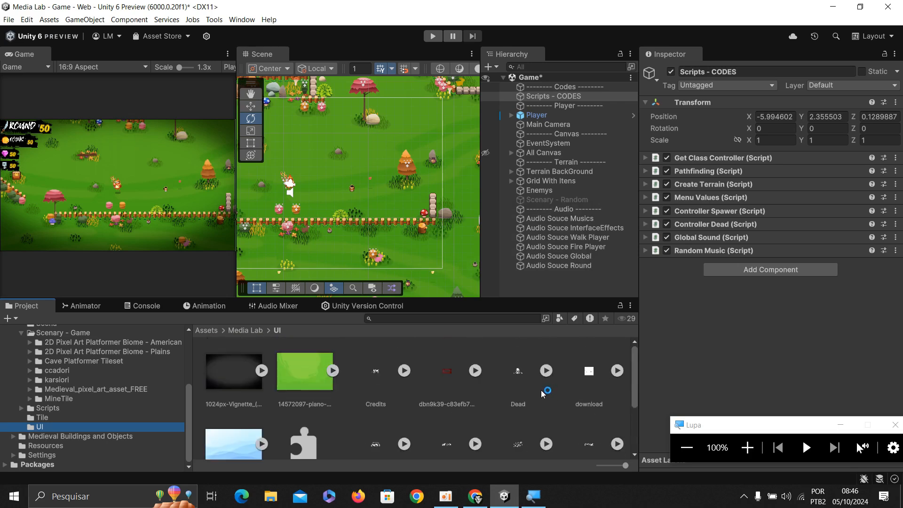
pyautogui.scroll(-3, 563, 383)
pyautogui.scroll(3, 563, 382)
pyautogui.scroll(-3, 558, 384)
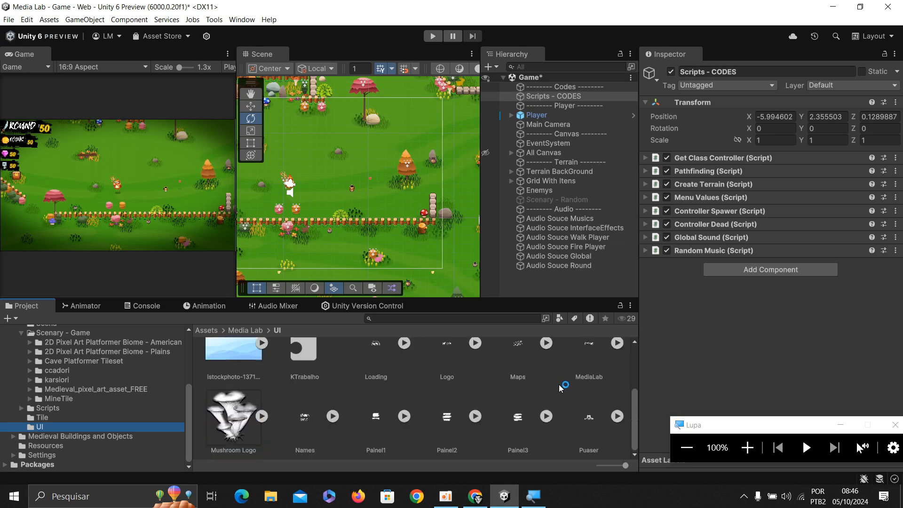
# Delete the KTrabalho file from the UI folder
pyautogui.click(322, 356)
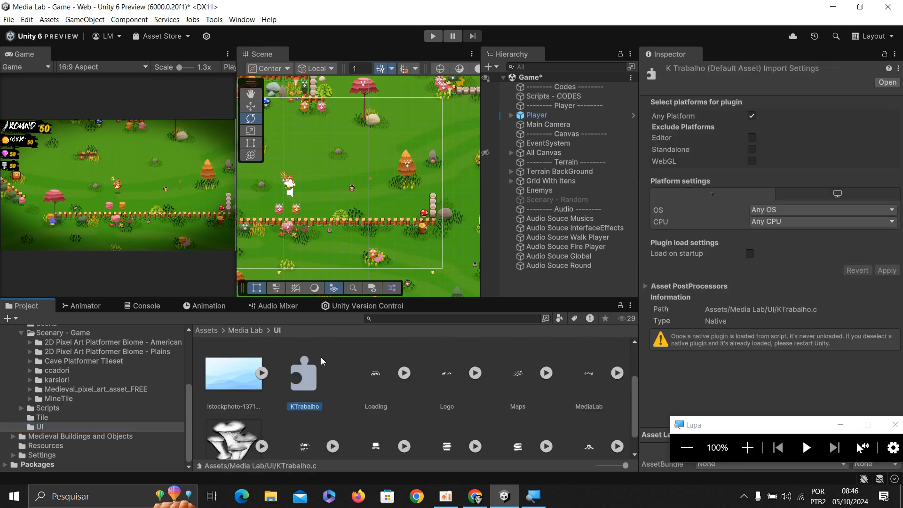
pyautogui.press('Delete')
pyautogui.click(489, 269)
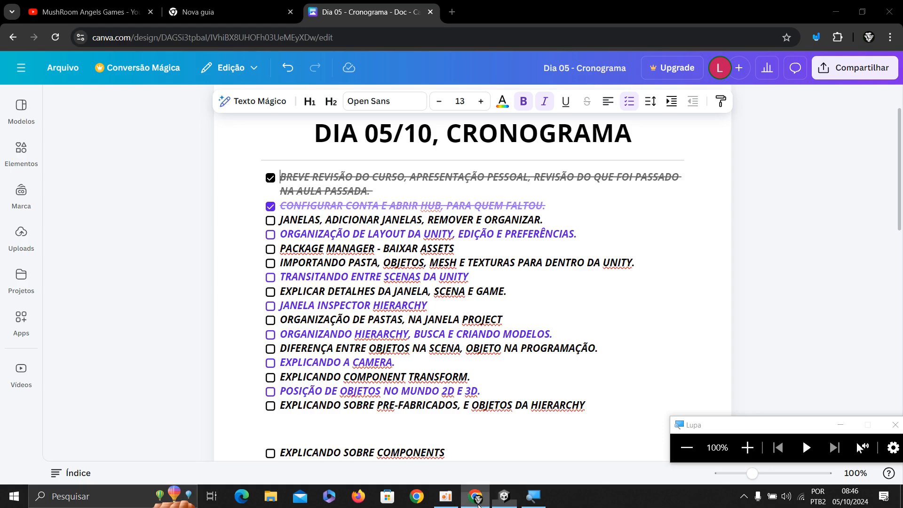
# Return from the Canva schedule to Unity, place the Console tab between Project and Animator, and bring the Project window back to front
pyautogui.click(476, 502)
pyautogui.click(478, 504)
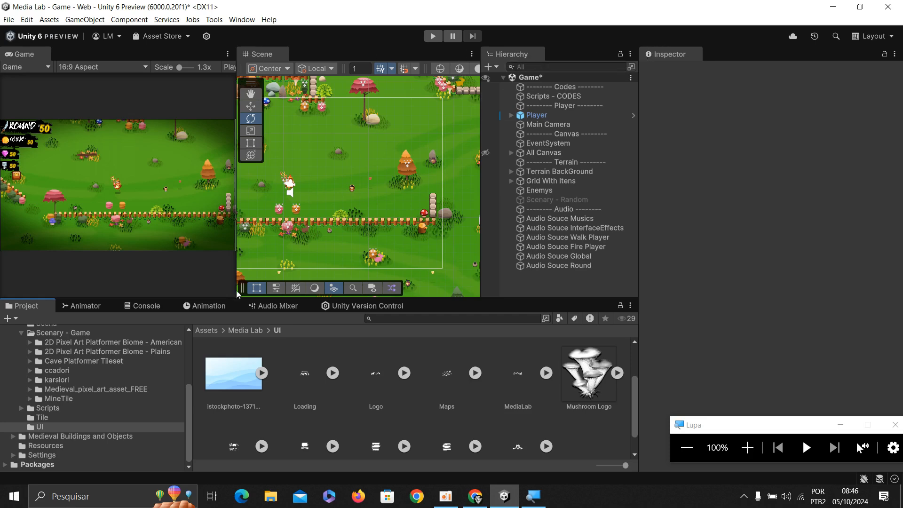
pyautogui.click(152, 310)
pyautogui.moveTo(151, 306); pyautogui.dragTo(74, 305)
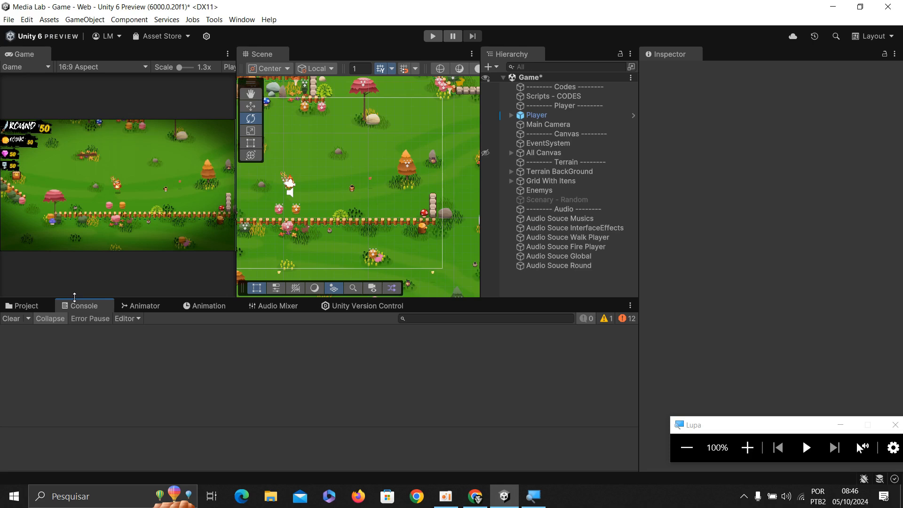
pyautogui.click(75, 294)
pyautogui.click(30, 307)
pyautogui.click(141, 307)
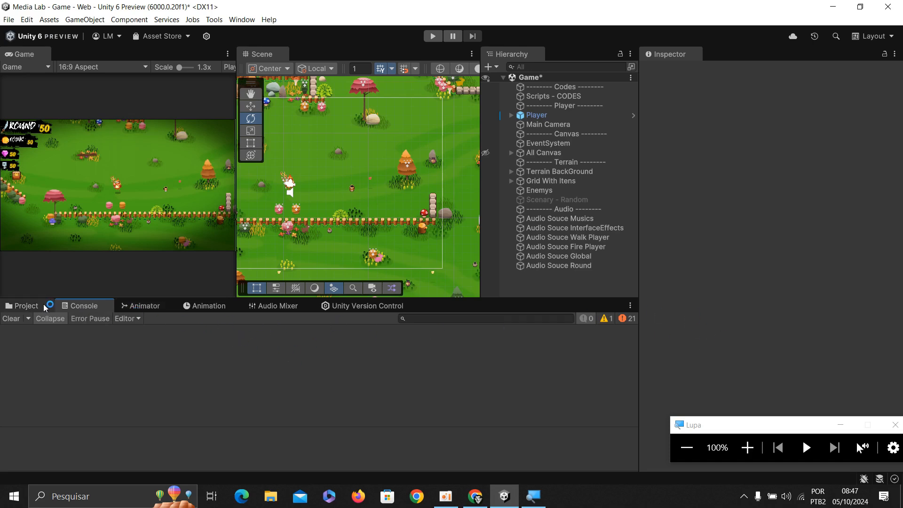
pyautogui.click(26, 305)
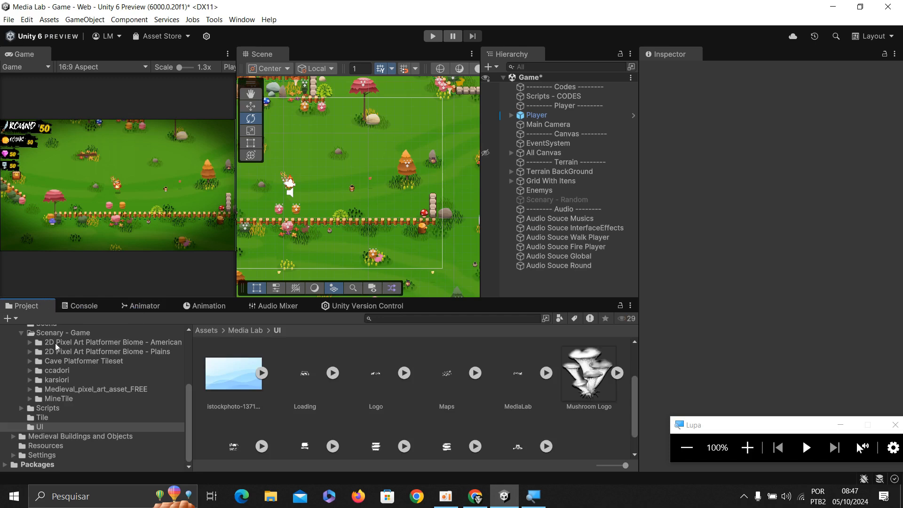
# Open the Scena folder in Media Lab at 200% magnification to show its scenes, and reset the magnification to 100%
pyautogui.scroll(5, 64, 371)
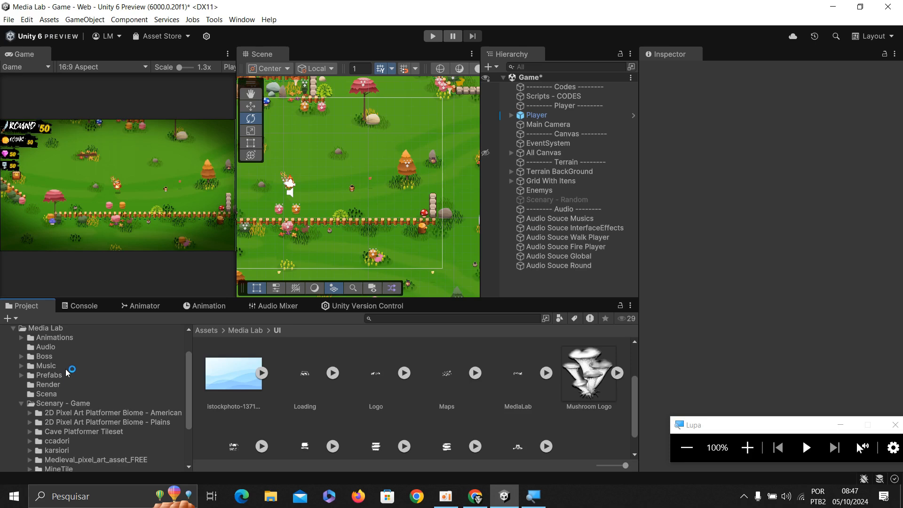
pyautogui.scroll(3, 73, 362)
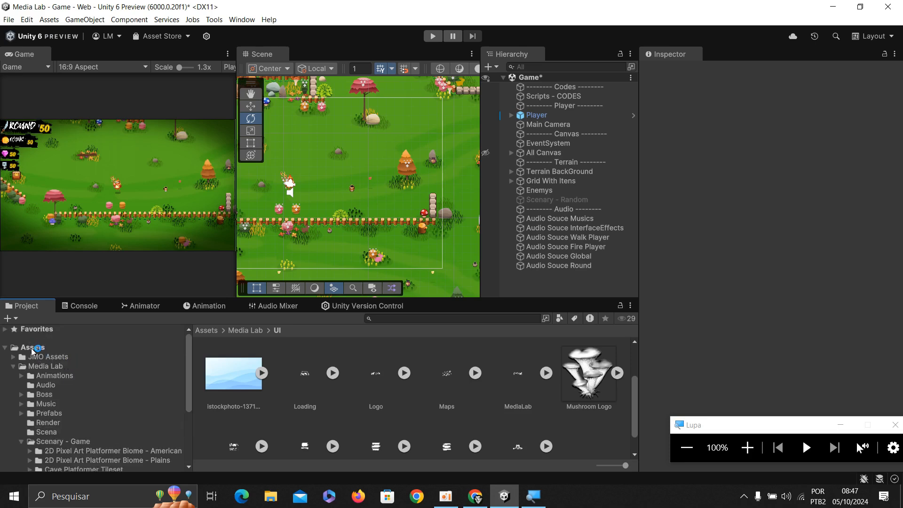
pyautogui.click(747, 447)
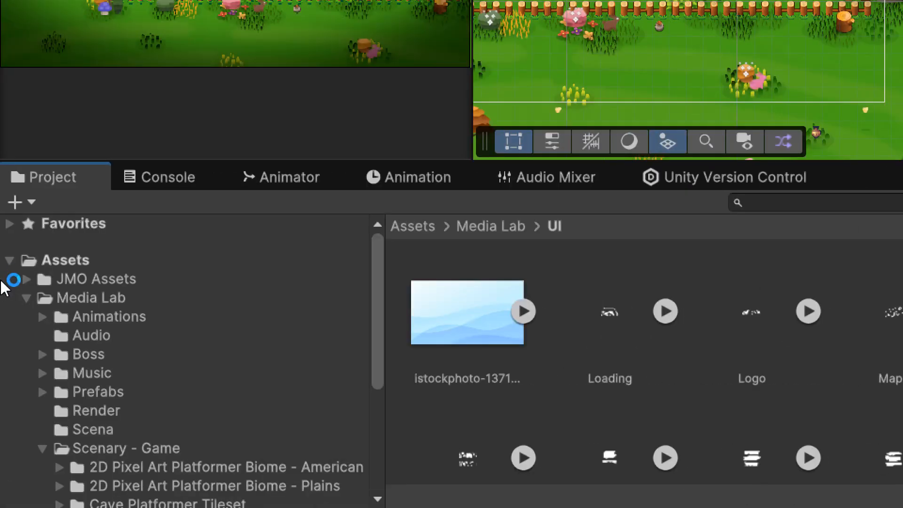
pyautogui.scroll(-3, 74, 339)
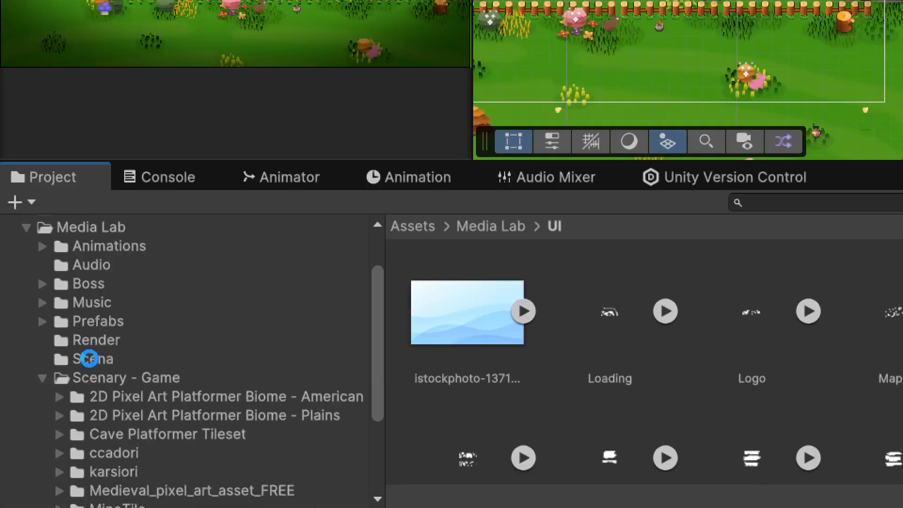
pyautogui.click(89, 359)
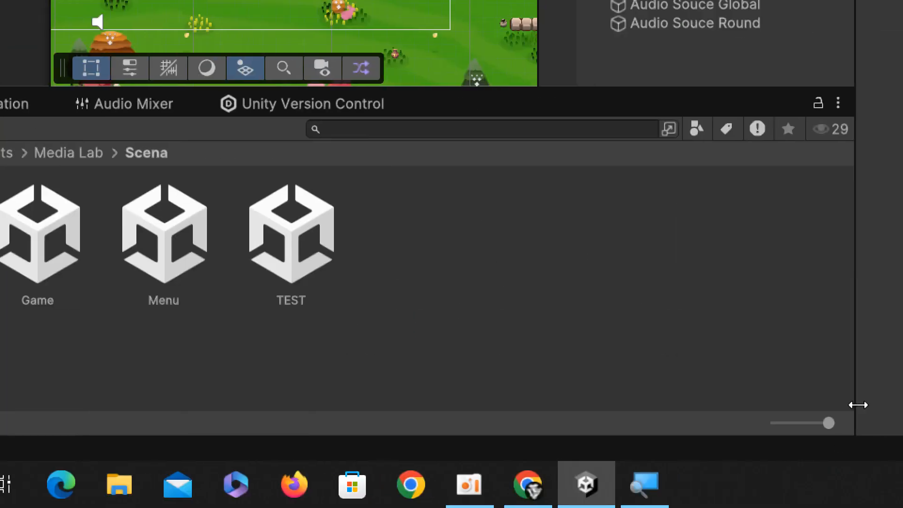
pyautogui.click(797, 387)
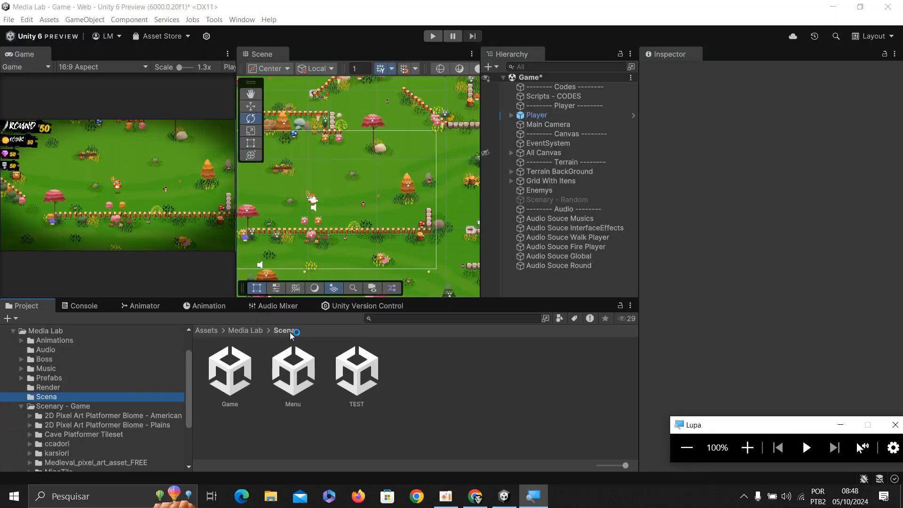
# Check the Canva schedule, return to Unity, and view the Console window at 200% magnification before going back to Project at 100%
pyautogui.click(484, 494)
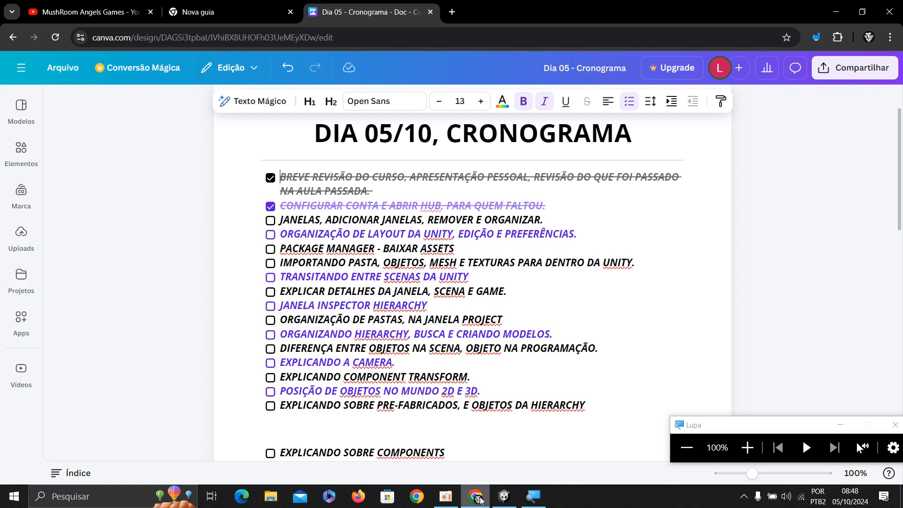
pyautogui.click(478, 495)
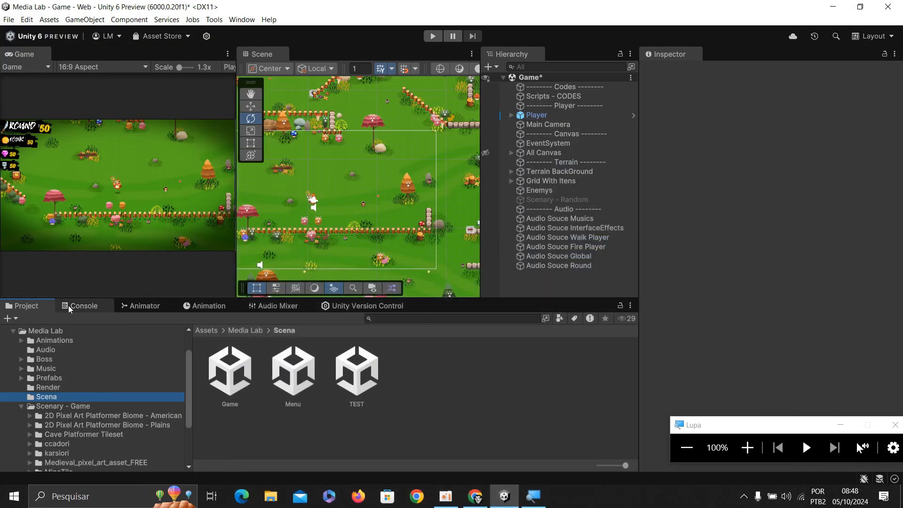
pyautogui.click(747, 447)
pyautogui.click(105, 227)
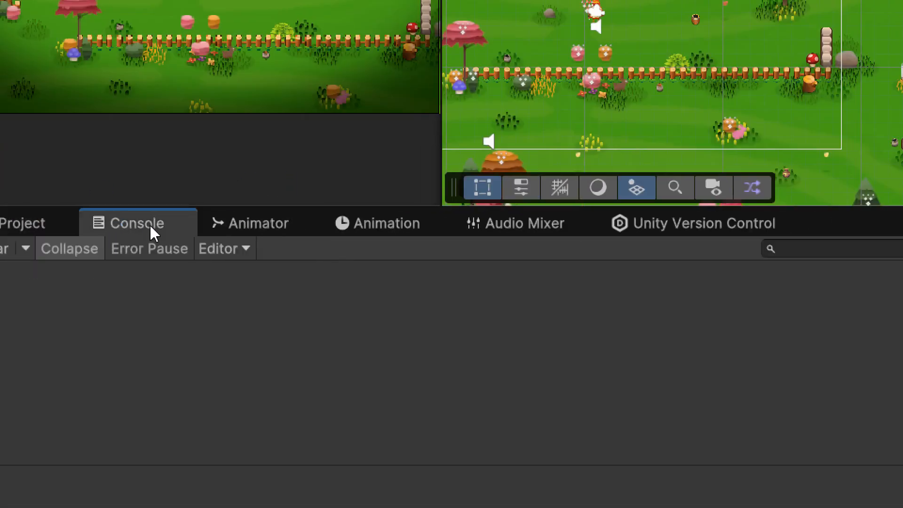
pyautogui.click(31, 223)
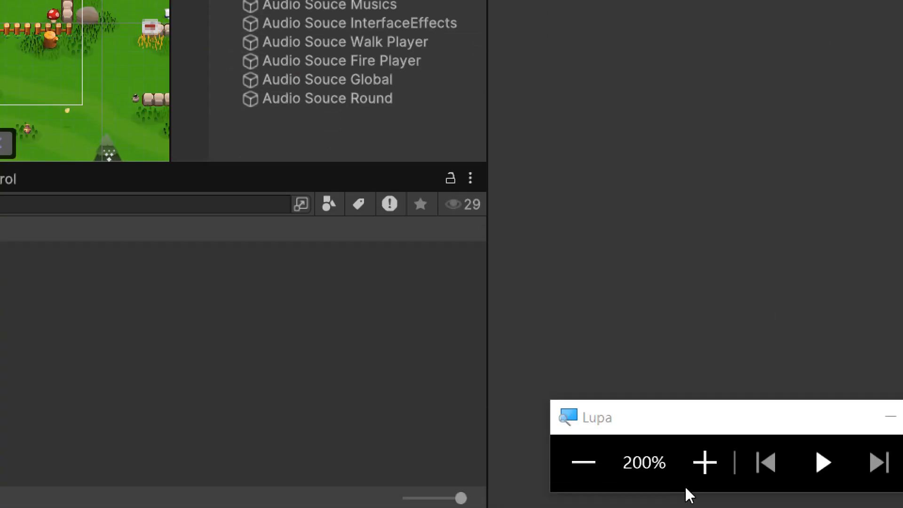
pyautogui.click(583, 462)
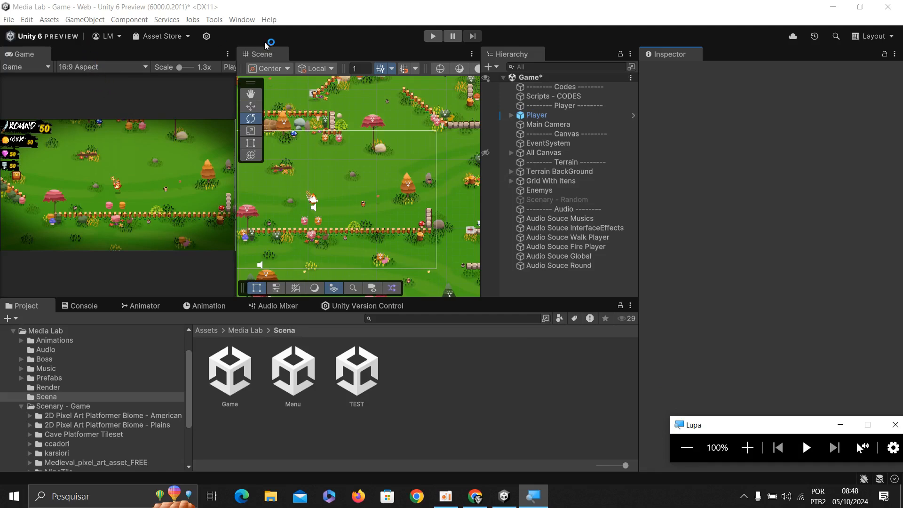
# Narrow the Inspector by moving its border with the Hierarchy outward, and magnify the screen to 200%
pyautogui.moveTo(262, 54); pyautogui.dragTo(293, 66)
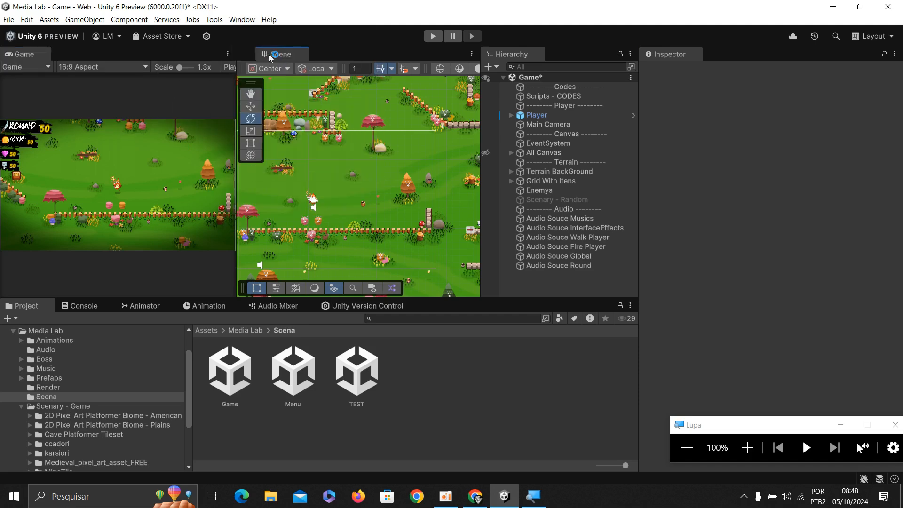
pyautogui.click(642, 133)
pyautogui.moveTo(642, 133); pyautogui.dragTo(712, 178)
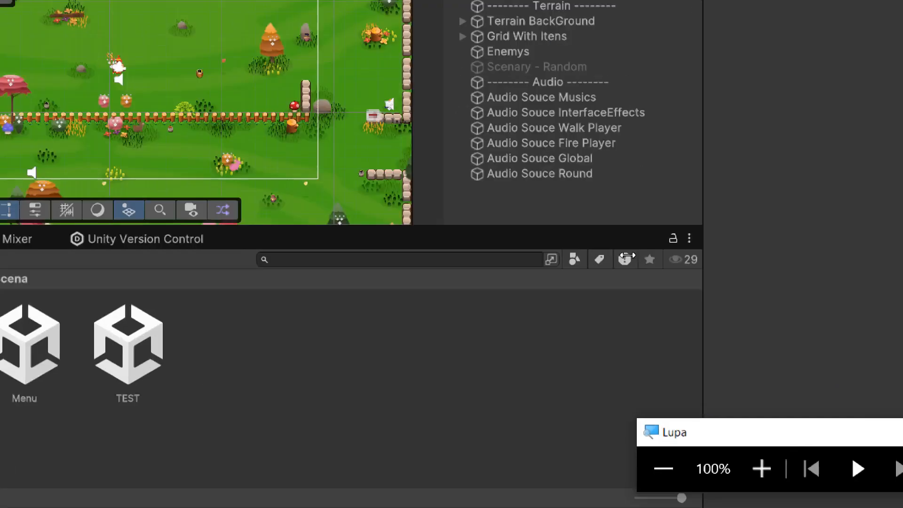
pyautogui.click(747, 447)
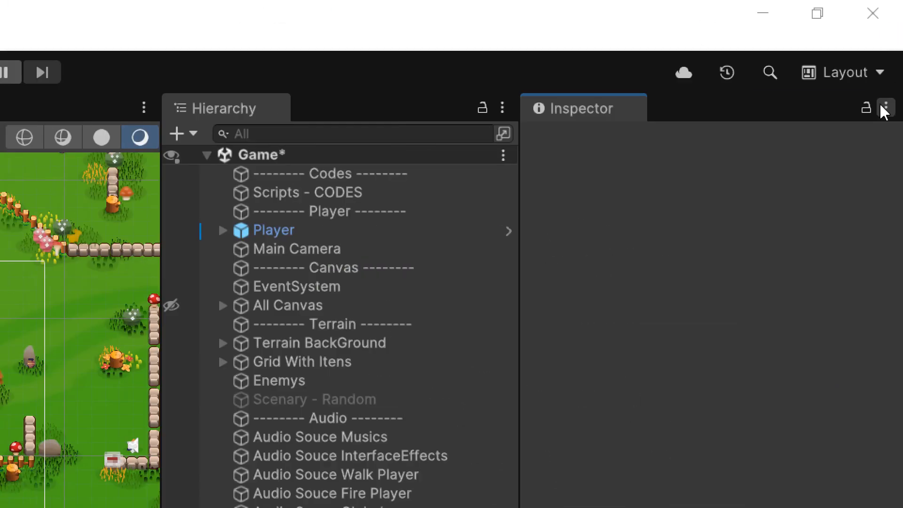
# Switch the window layout to 2 by 3 and to 4 Split, and reset the screen magnification to 100%
pyautogui.click(867, 74)
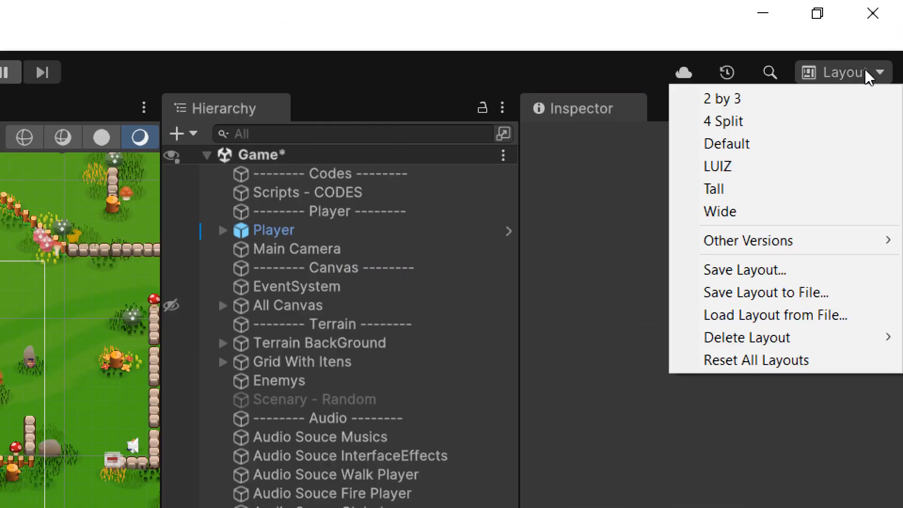
pyautogui.click(734, 100)
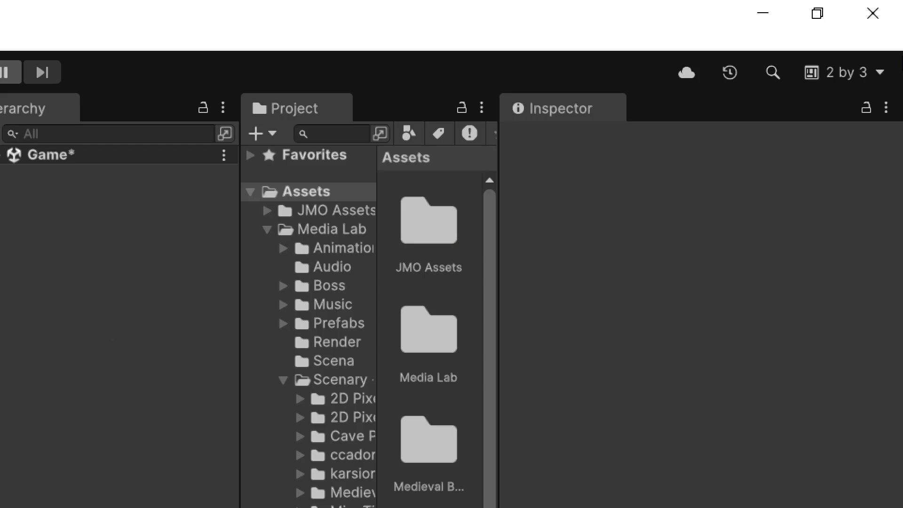
pyautogui.click(847, 78)
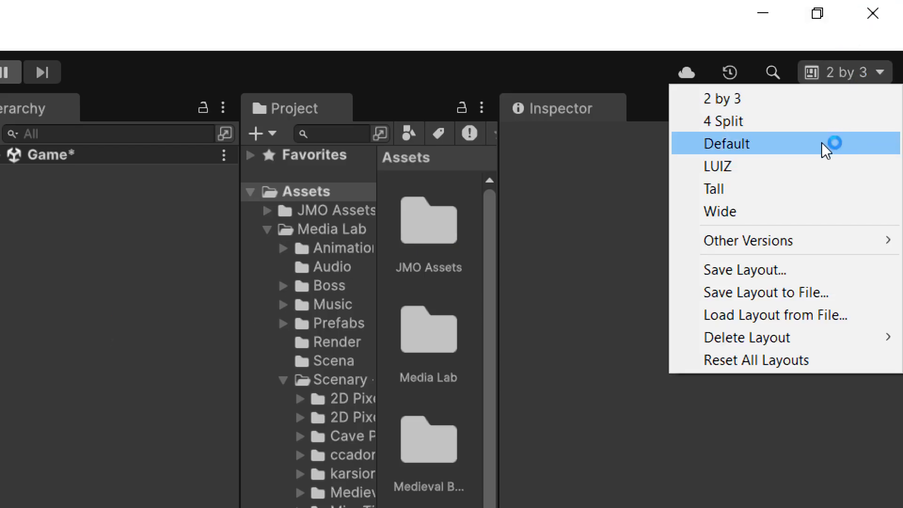
pyautogui.click(765, 113)
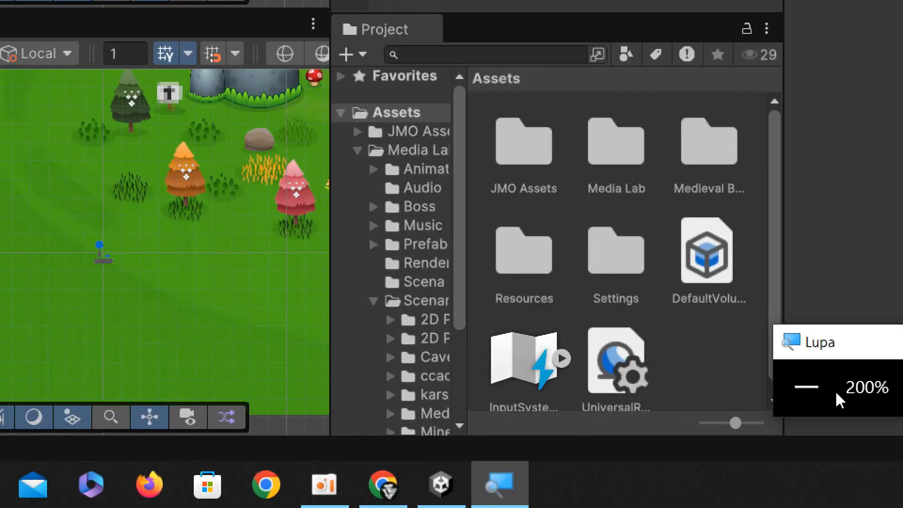
pyautogui.click(820, 388)
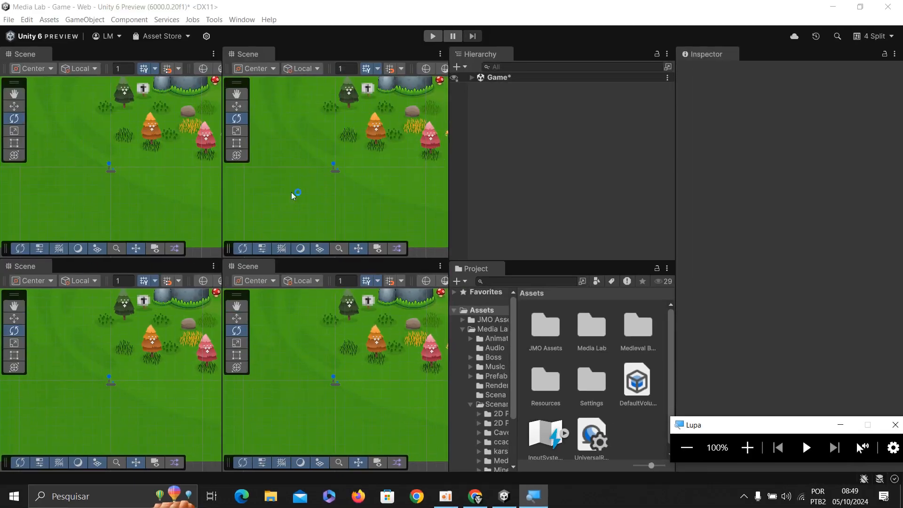
# Show the Wide and Default window layouts, and restore the custom saved layout
pyautogui.click(870, 34)
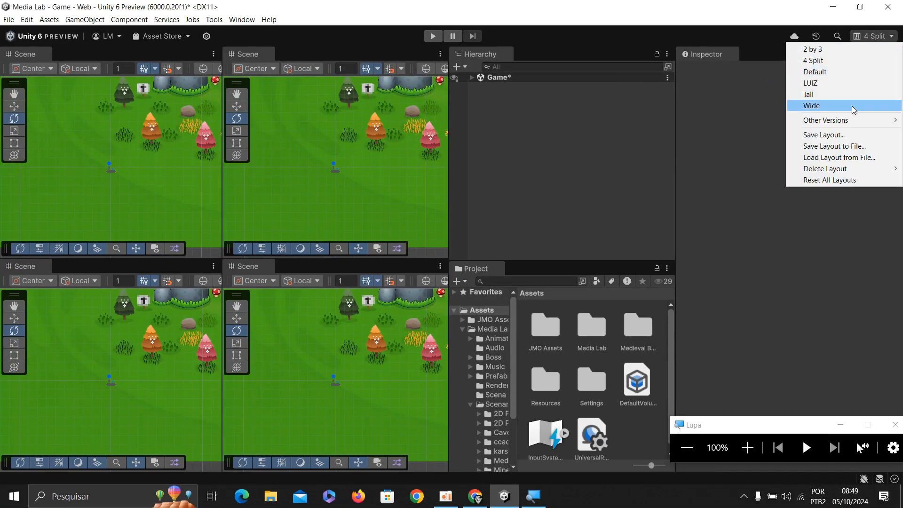
pyautogui.click(845, 97)
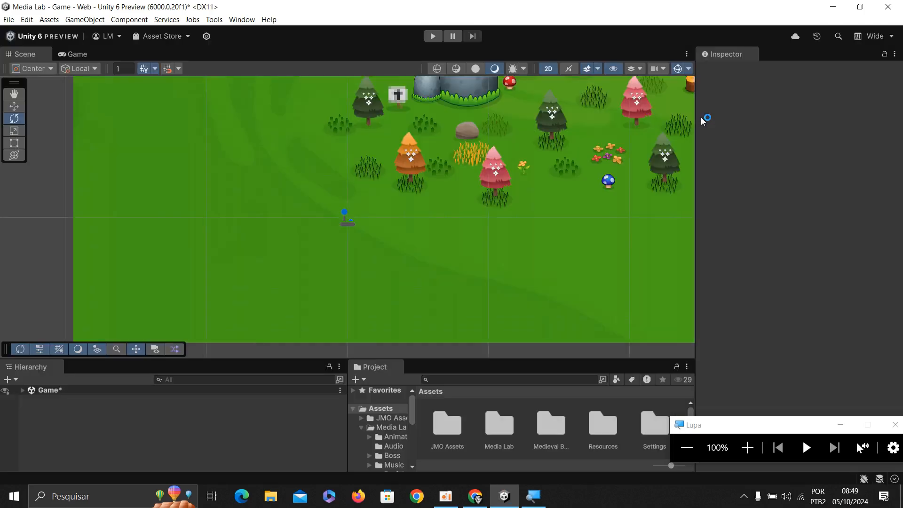
pyautogui.click(872, 38)
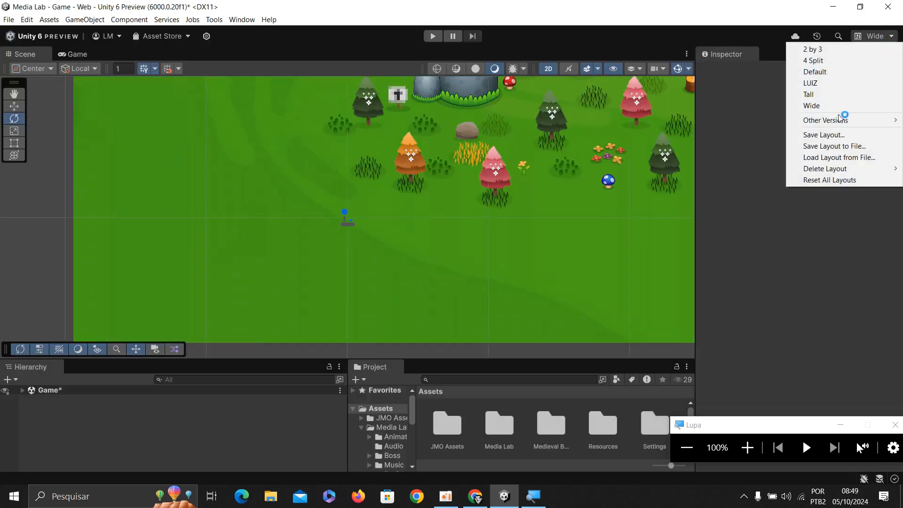
pyautogui.click(827, 72)
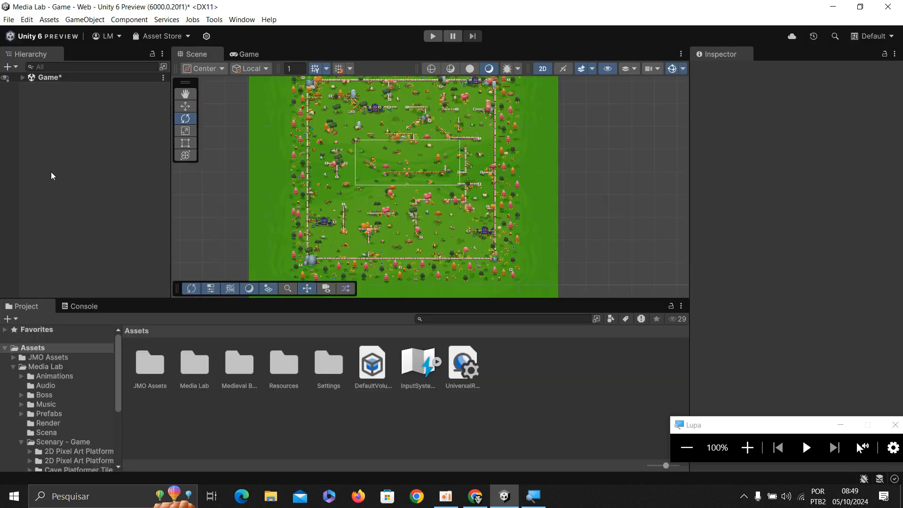
pyautogui.click(871, 38)
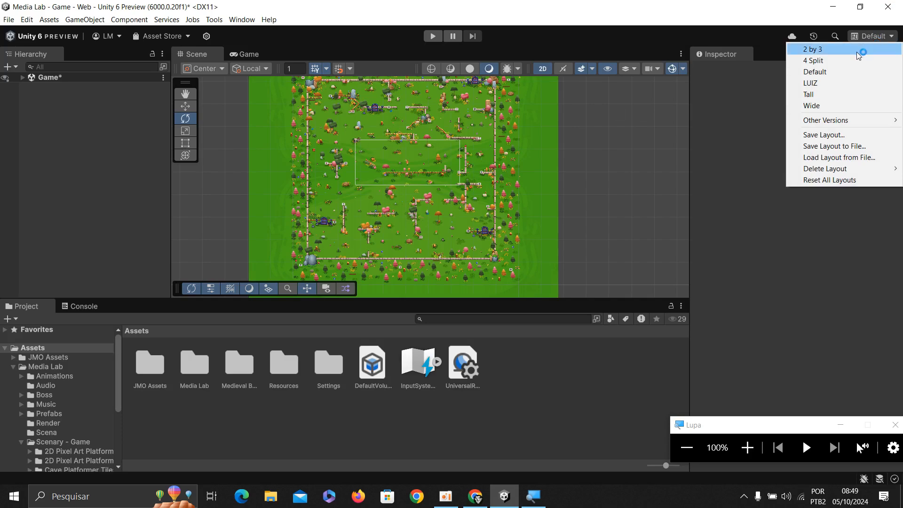
pyautogui.click(825, 83)
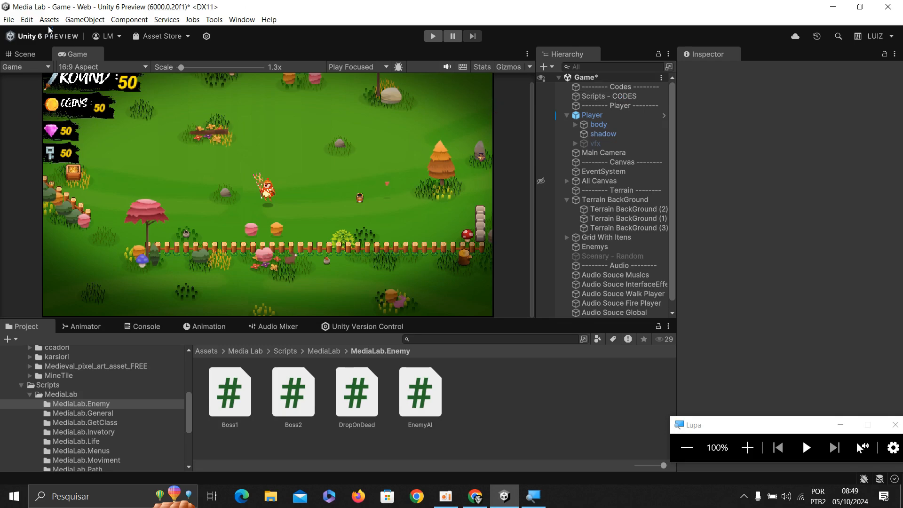
# Dock the Scene window beside Game, between Game and Hierarchy, and widen it by moving their shared border
pyautogui.click(25, 53)
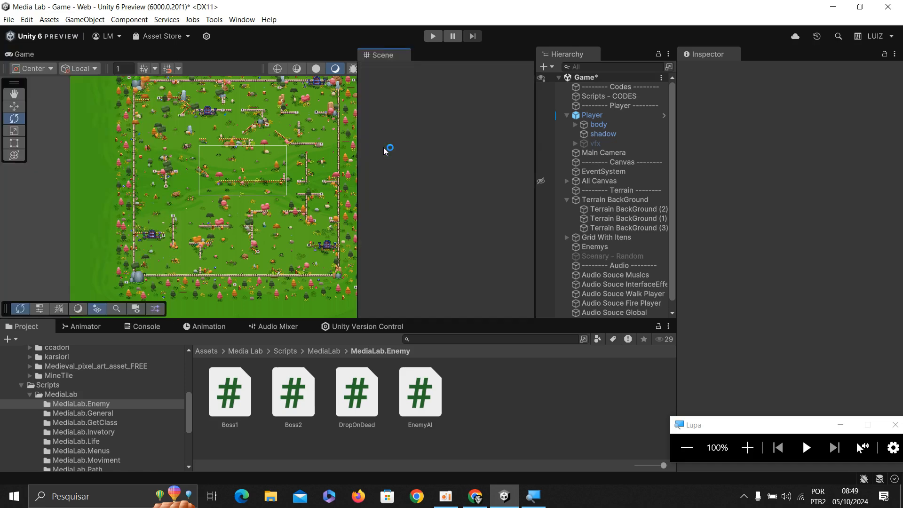
pyautogui.moveTo(32, 54); pyautogui.dragTo(475, 198)
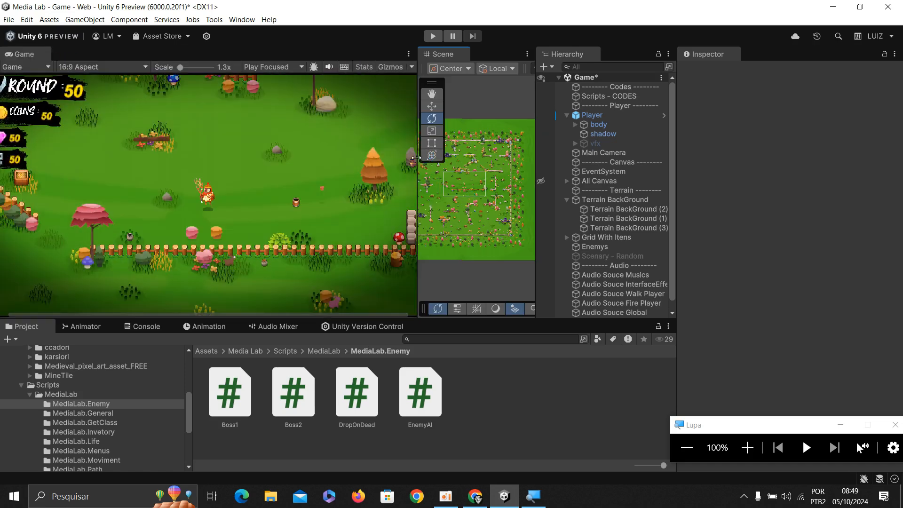
pyautogui.moveTo(416, 157); pyautogui.dragTo(319, 157)
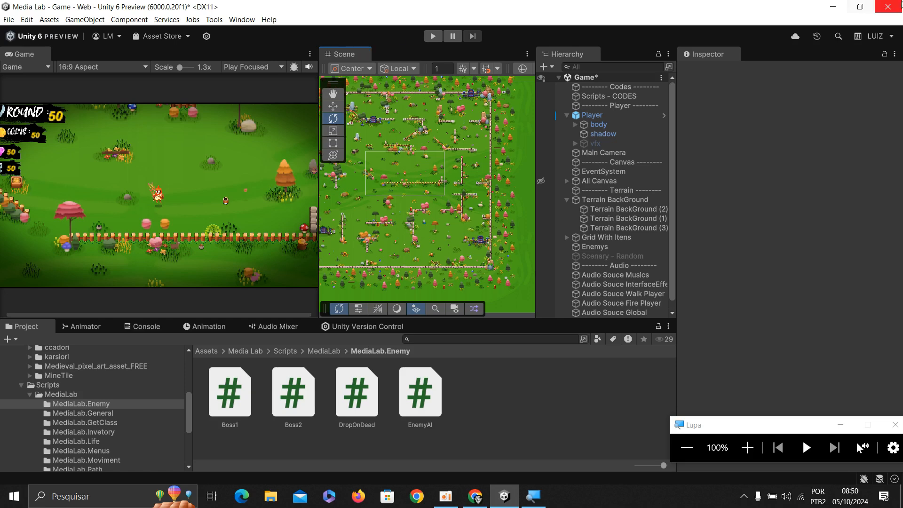
# Open the list of window layout options
pyautogui.click(874, 36)
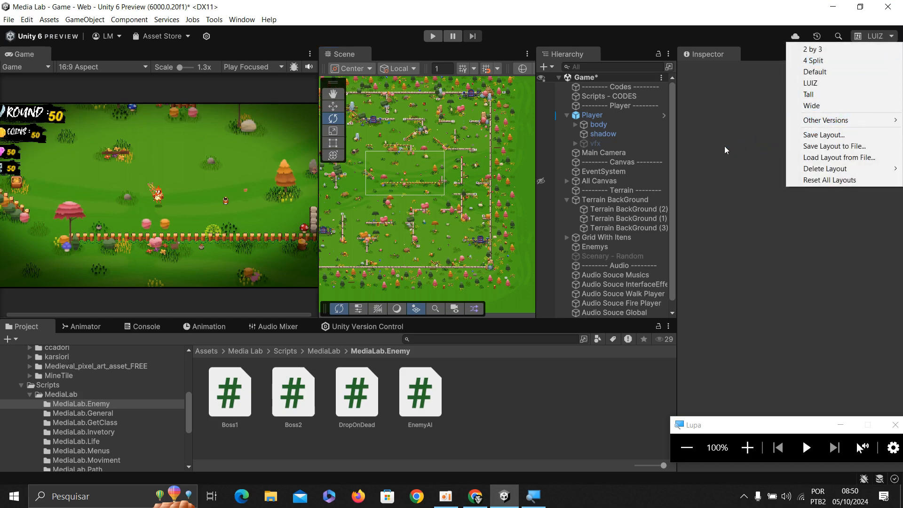
# Switch to the Canva schedule in the browser, tick off the window-management and Unity layout items, and return to Unity
pyautogui.click(473, 495)
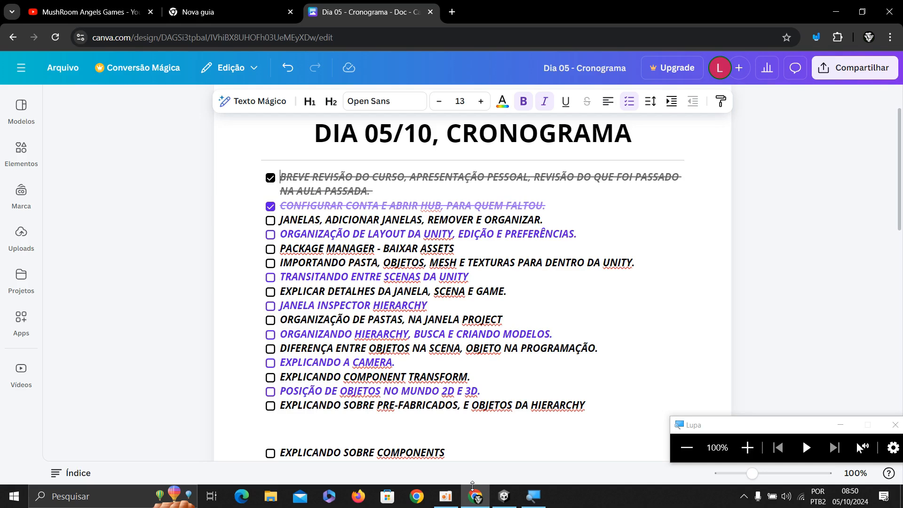
pyautogui.click(271, 221)
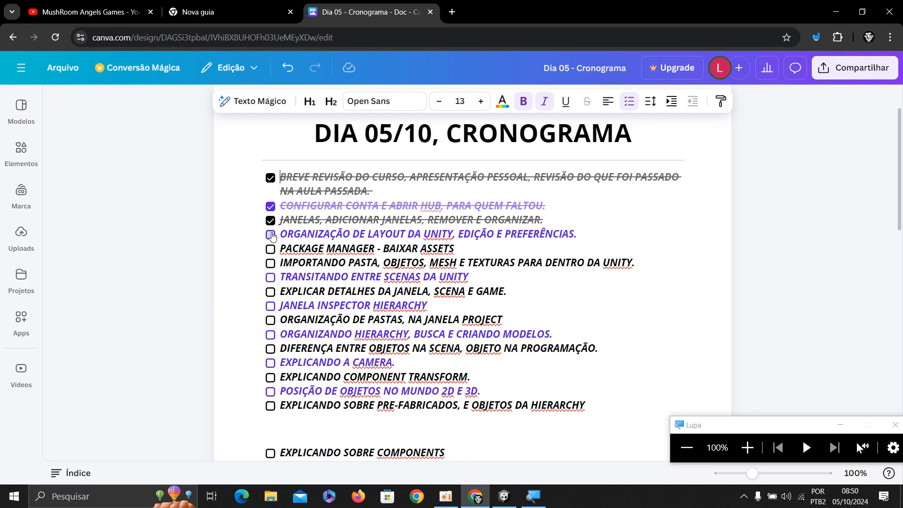
pyautogui.click(271, 235)
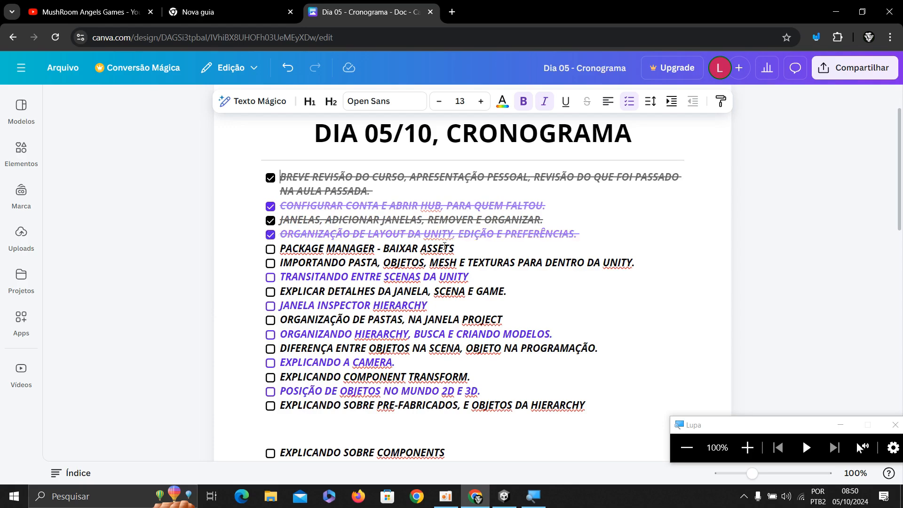
pyautogui.click(835, 12)
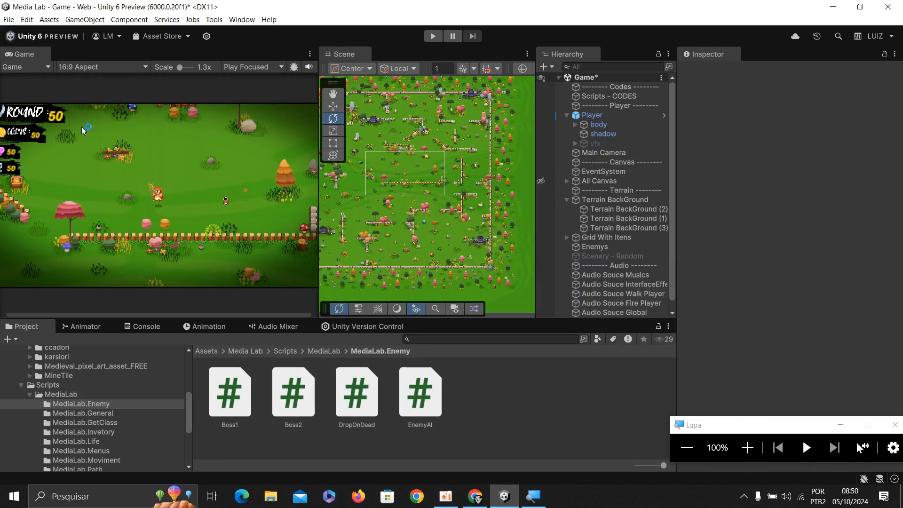
# Look at the Game view's display types and preview the game in Free Aspect
pyautogui.click(20, 67)
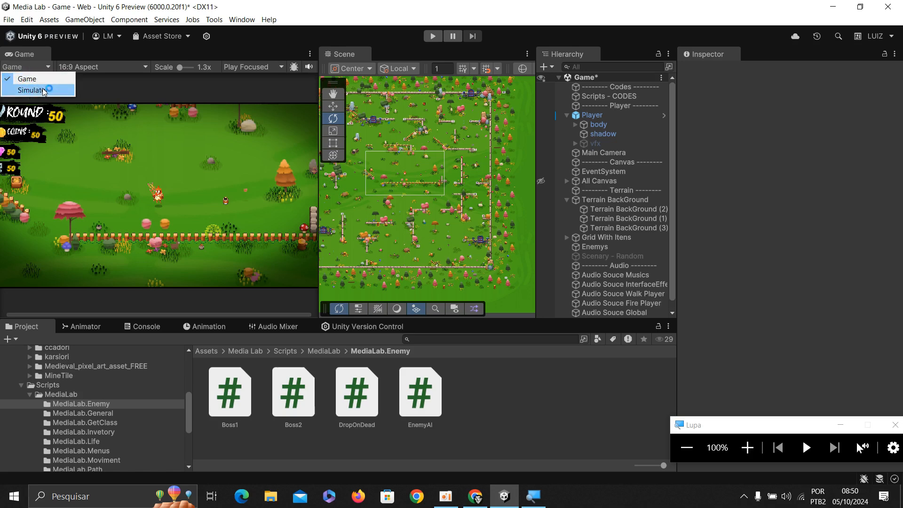
pyautogui.click(162, 82)
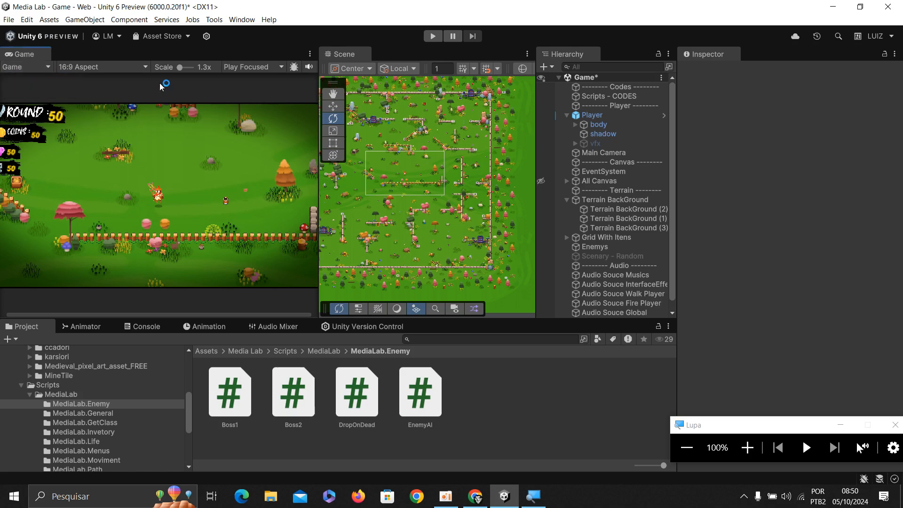
pyautogui.click(128, 67)
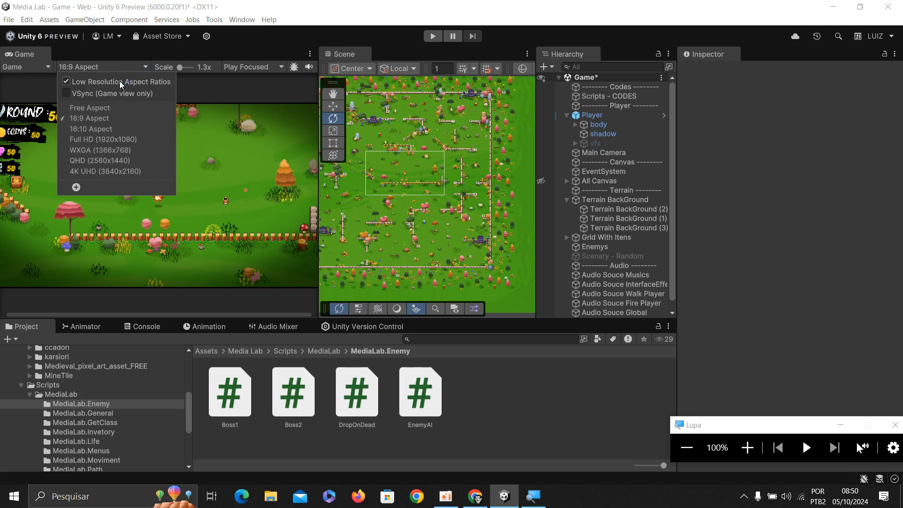
pyautogui.click(747, 447)
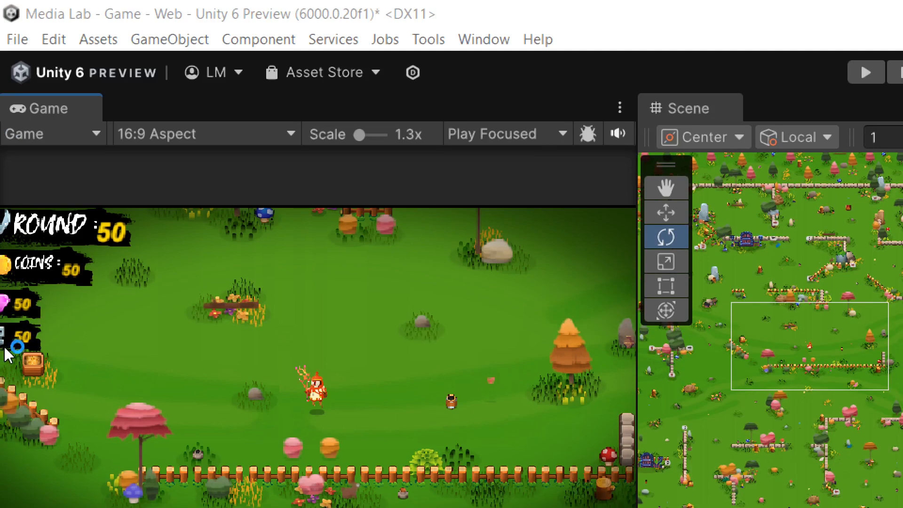
pyautogui.click(246, 133)
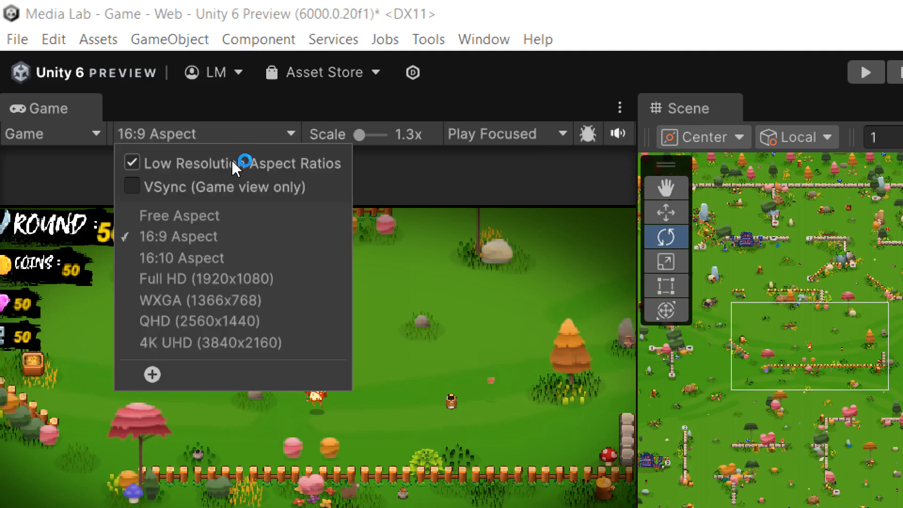
pyautogui.click(195, 217)
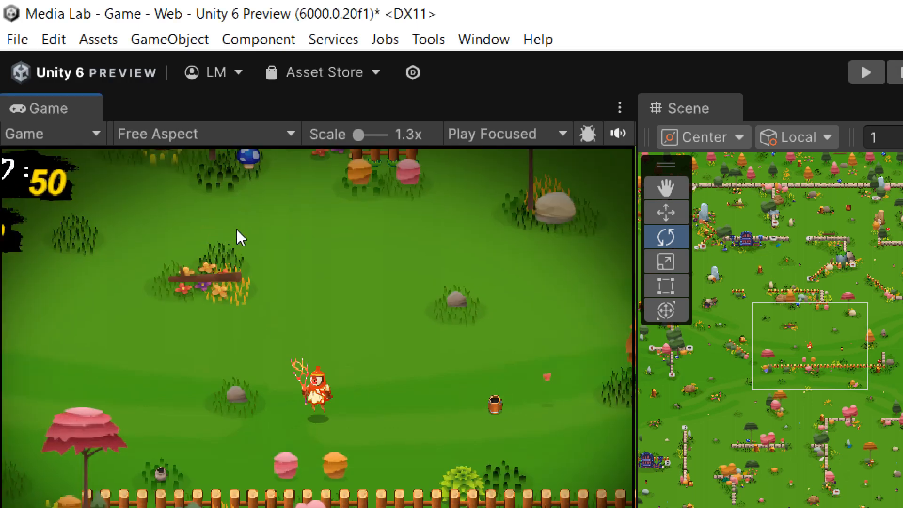
pyautogui.scroll(1, 240, 238)
pyautogui.scroll(-1, 312, 249)
# Preview the Game view in the 16:9 aspect ratio and in 16:10
pyautogui.click(244, 134)
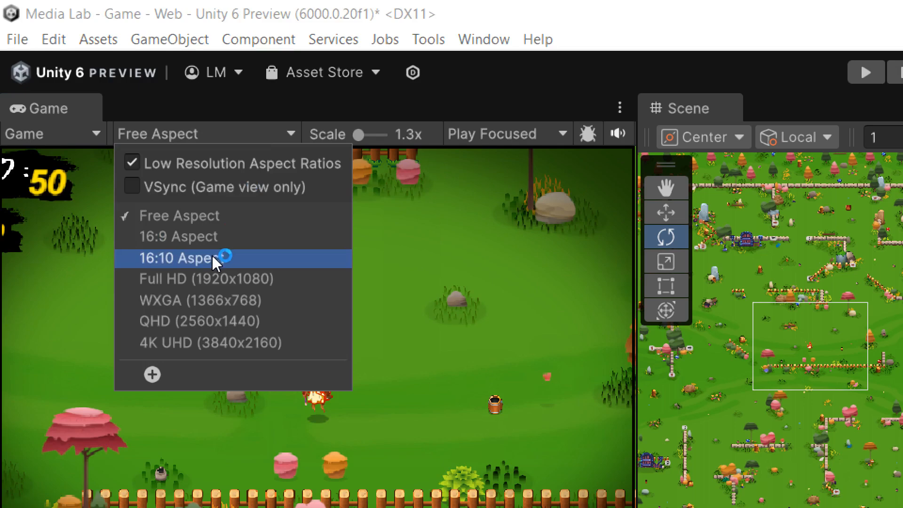
pyautogui.click(212, 238)
pyautogui.click(221, 134)
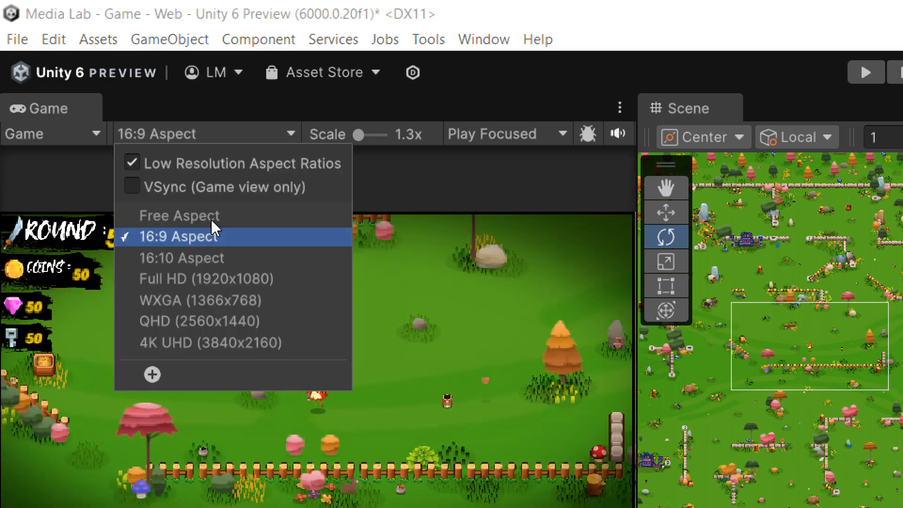
pyautogui.click(209, 259)
# Set the Game view resolution to Full HD (1920x1080) and reduce its scale to 0.35x
pyautogui.click(230, 134)
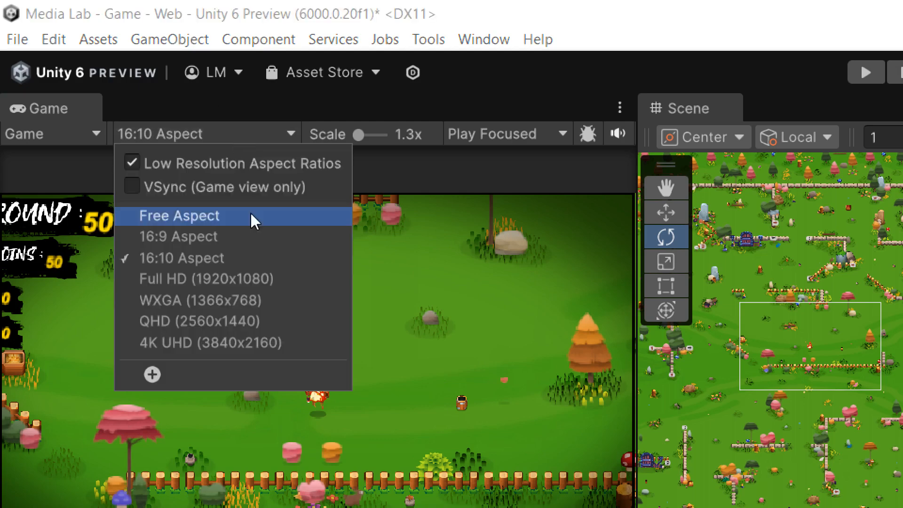
pyautogui.click(252, 282)
pyautogui.scroll(-5, 256, 310)
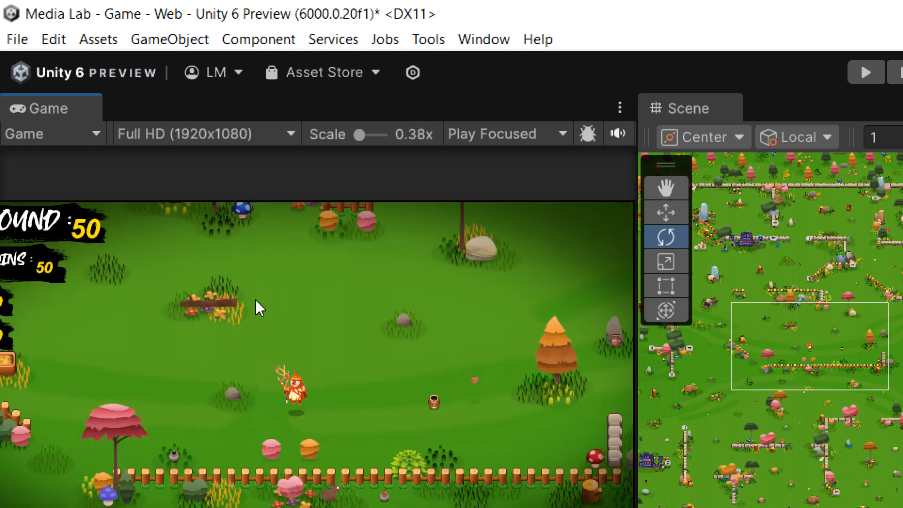
pyautogui.moveTo(358, 137); pyautogui.dragTo(323, 139)
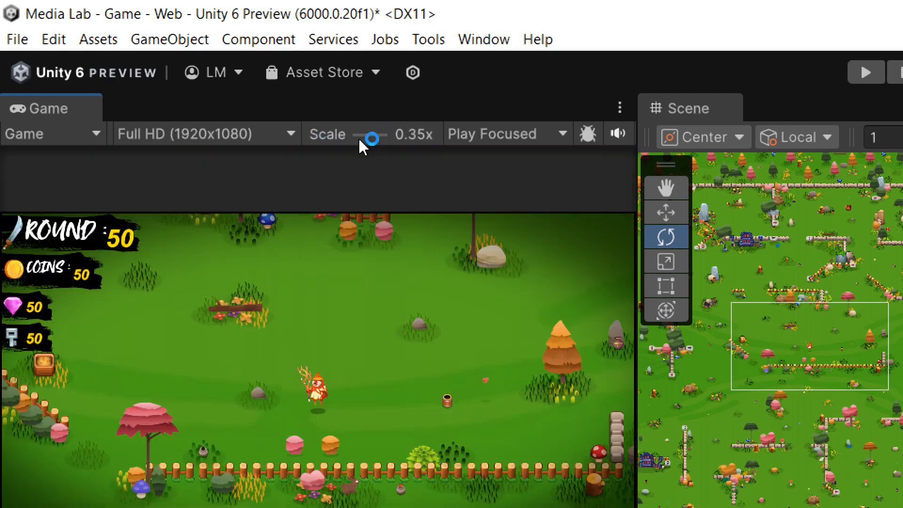
pyautogui.click(225, 132)
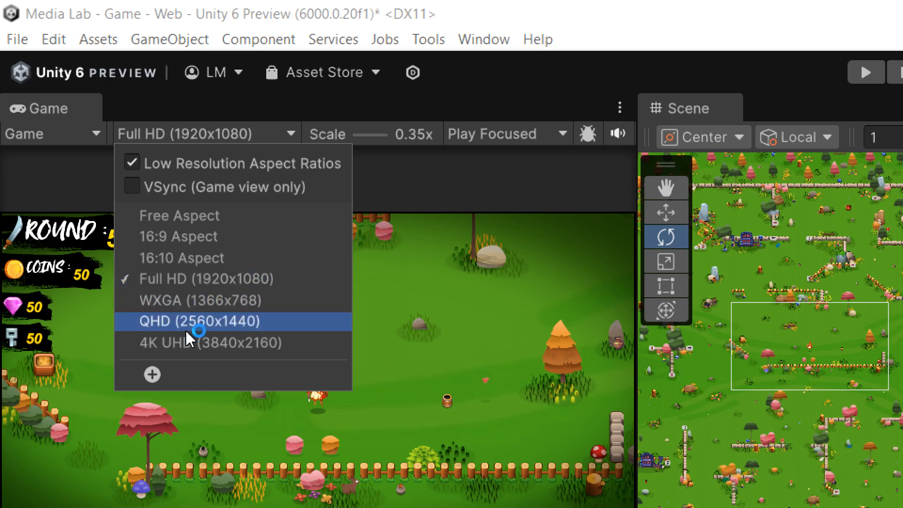
pyautogui.click(479, 158)
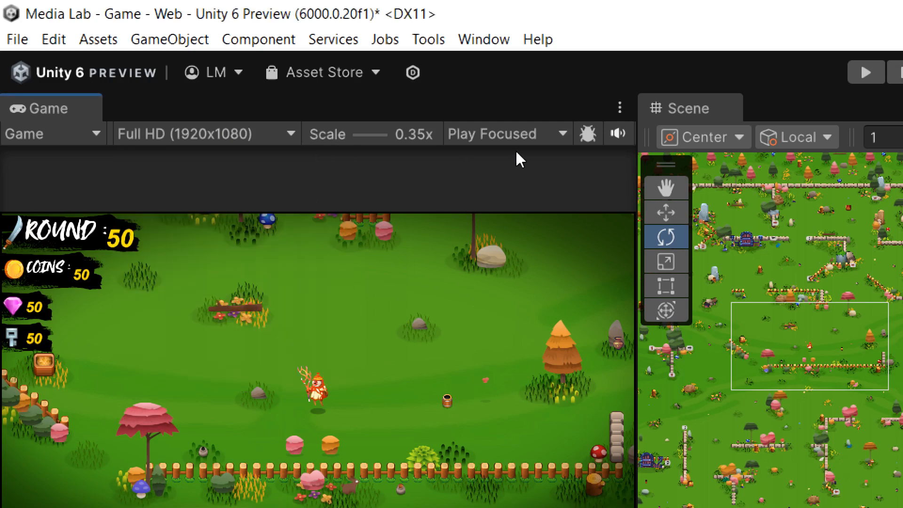
pyautogui.press('super+plus')
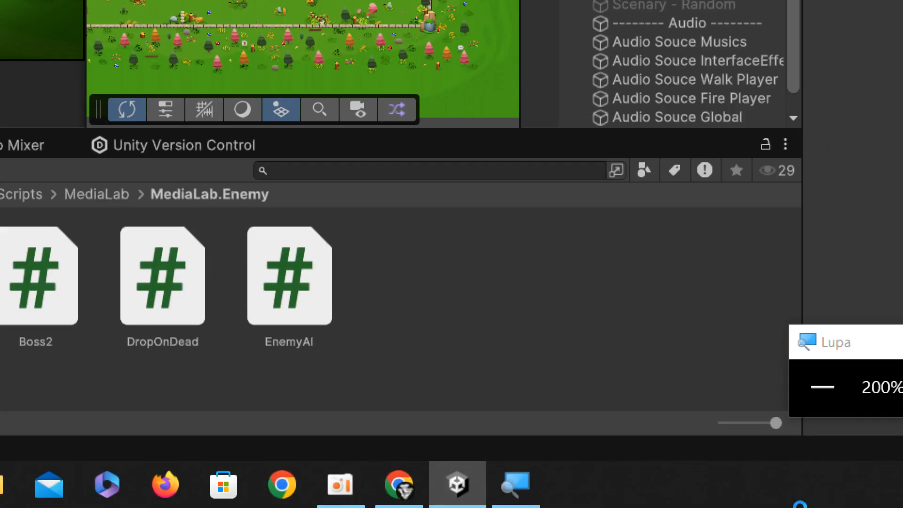
pyautogui.press('super+minus')
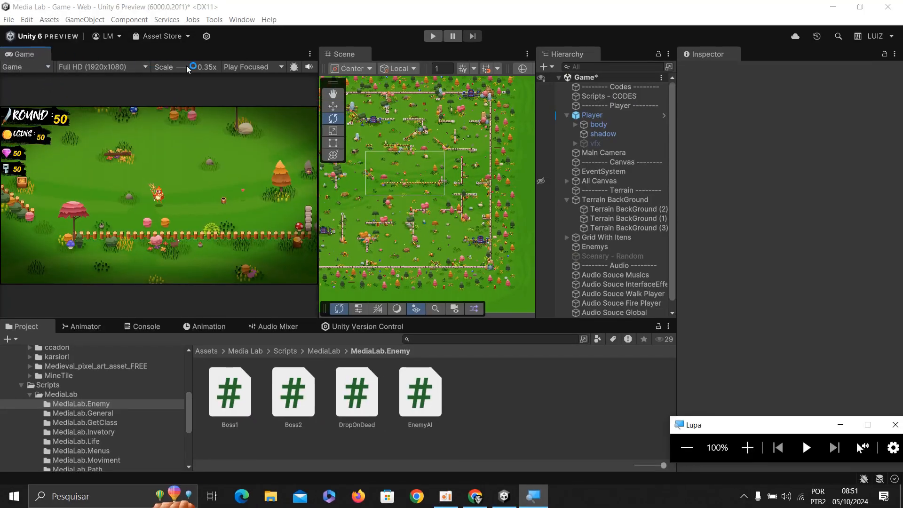
pyautogui.moveTo(188, 69); pyautogui.dragTo(142, 79)
# Set the Game view's play behavior to Play Maximized and run the game
pyautogui.click(225, 69)
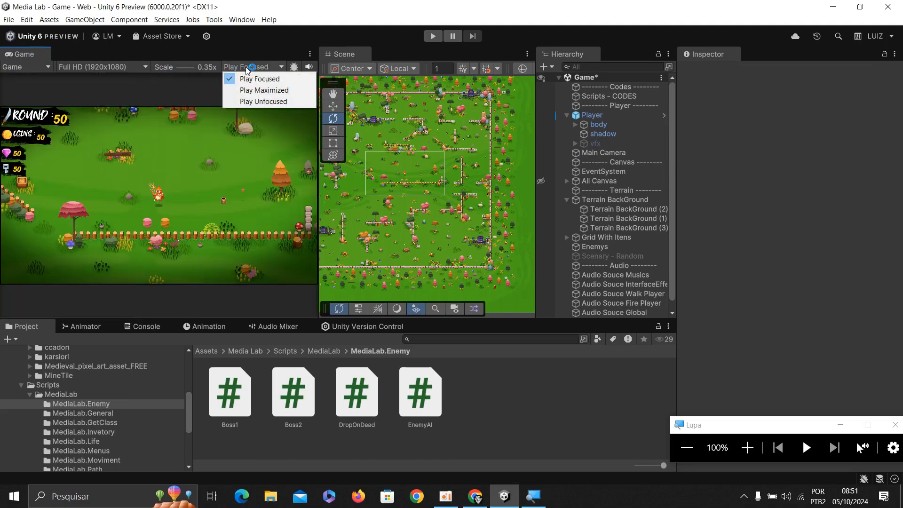
pyautogui.click(265, 94)
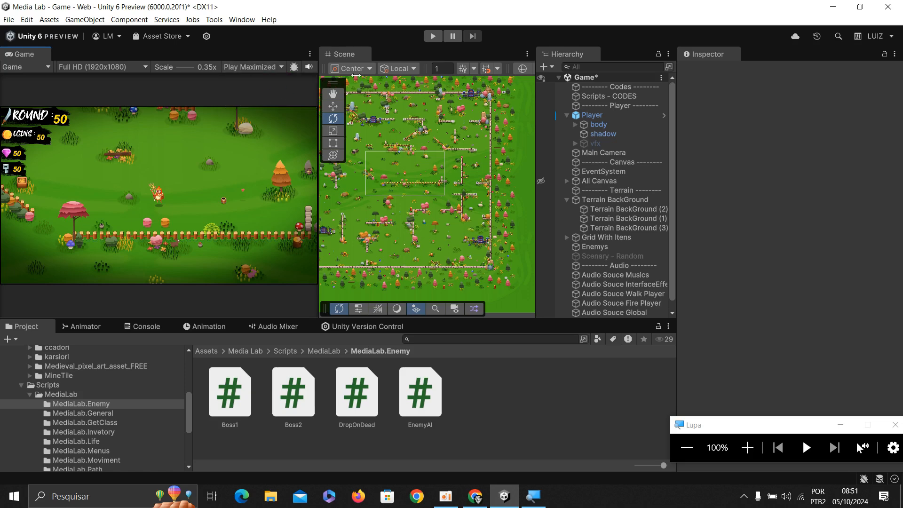
pyautogui.click(434, 37)
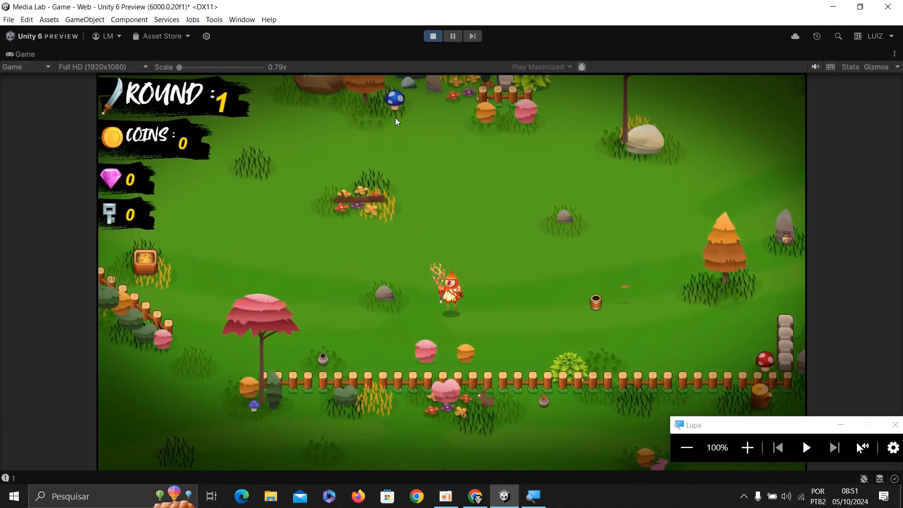
# Preview the running game in 16:10 Aspect, 4K UHD (3840x2160), WXGA (1366x768) and Free Aspect
pyautogui.click(98, 67)
pyautogui.click(90, 127)
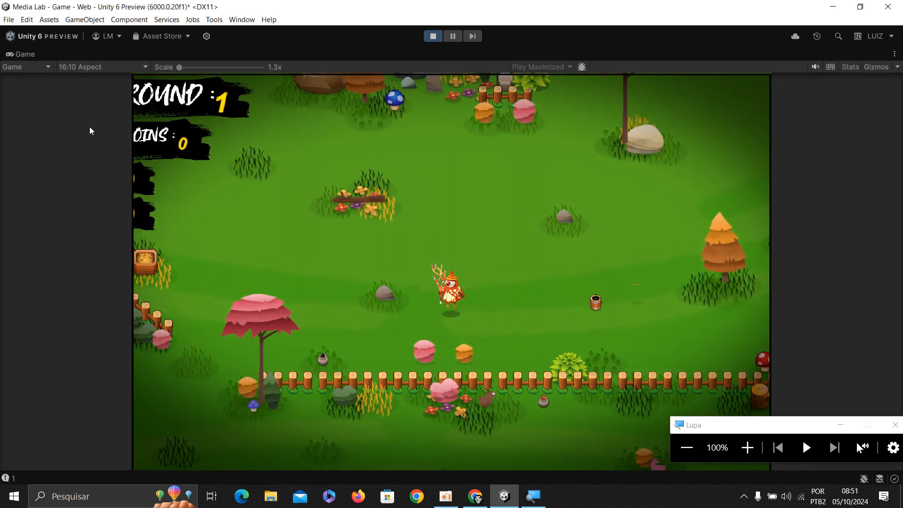
pyautogui.click(95, 68)
pyautogui.click(104, 171)
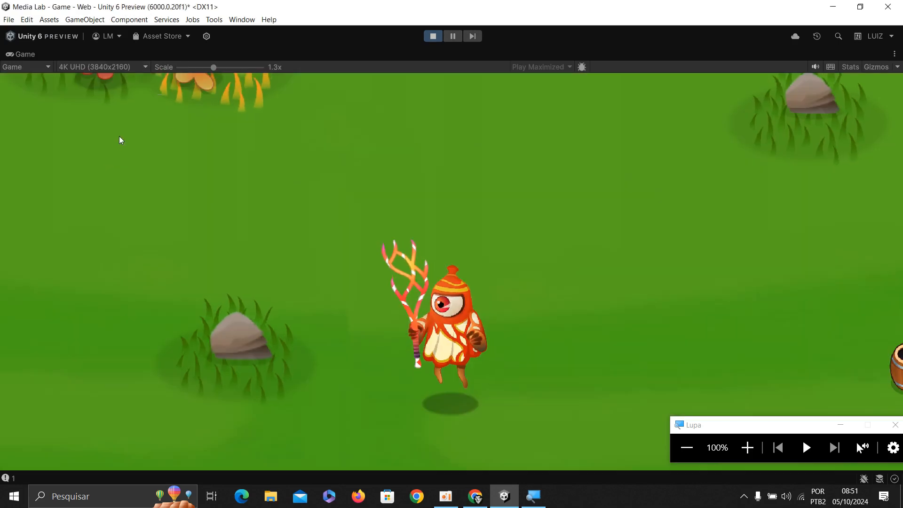
pyautogui.click(91, 66)
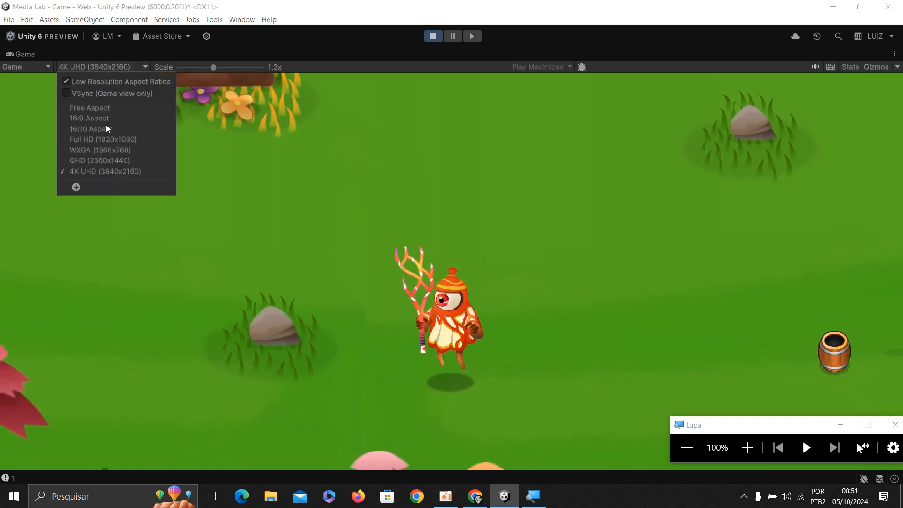
pyautogui.click(103, 149)
pyautogui.click(102, 67)
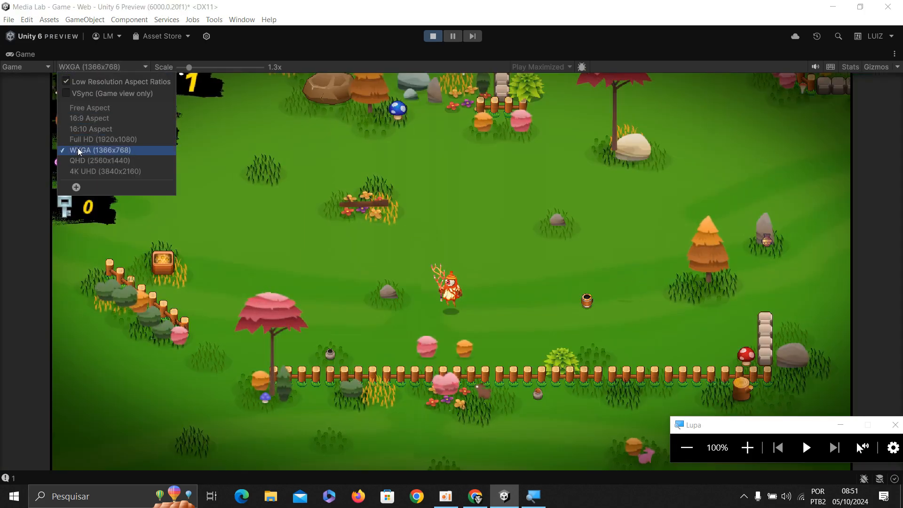
pyautogui.click(95, 110)
# Set the running game's resolution to Full HD (1920x1080) and lower its scale to 0.79x
pyautogui.click(111, 70)
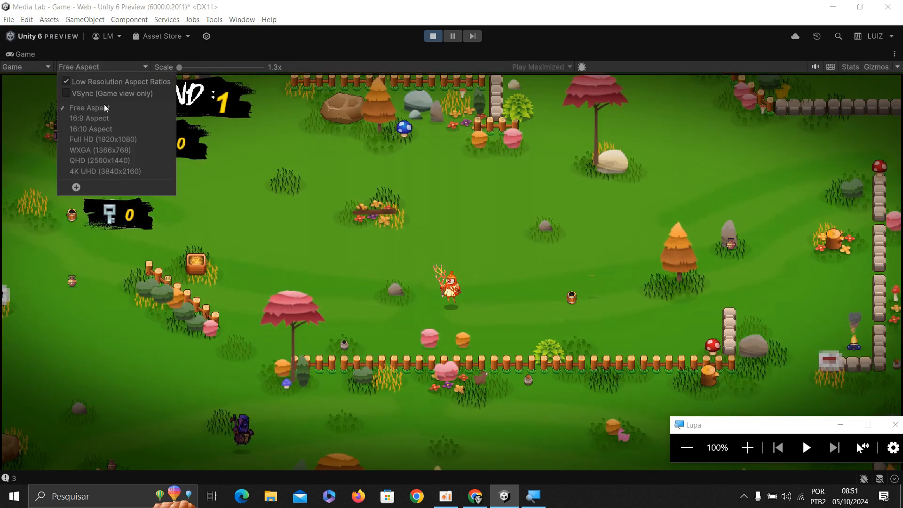
pyautogui.click(104, 142)
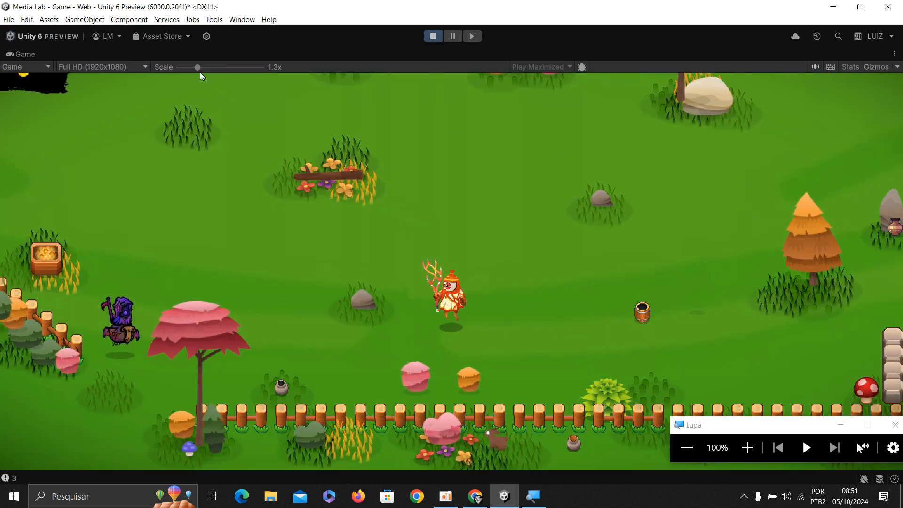
pyautogui.moveTo(197, 67); pyautogui.dragTo(151, 65)
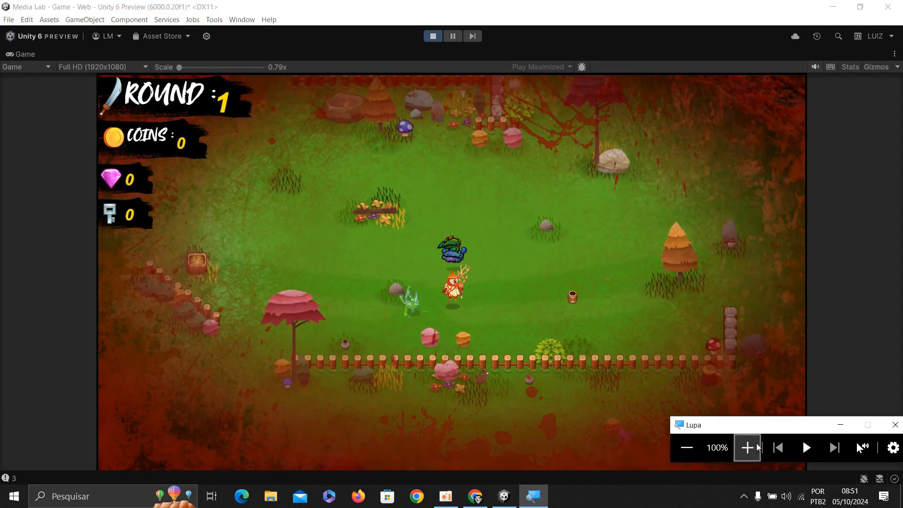
# Toggle the Game view's audio mute and Unity keyboard shortcuts, returning each to its original setting
pyautogui.click(747, 447)
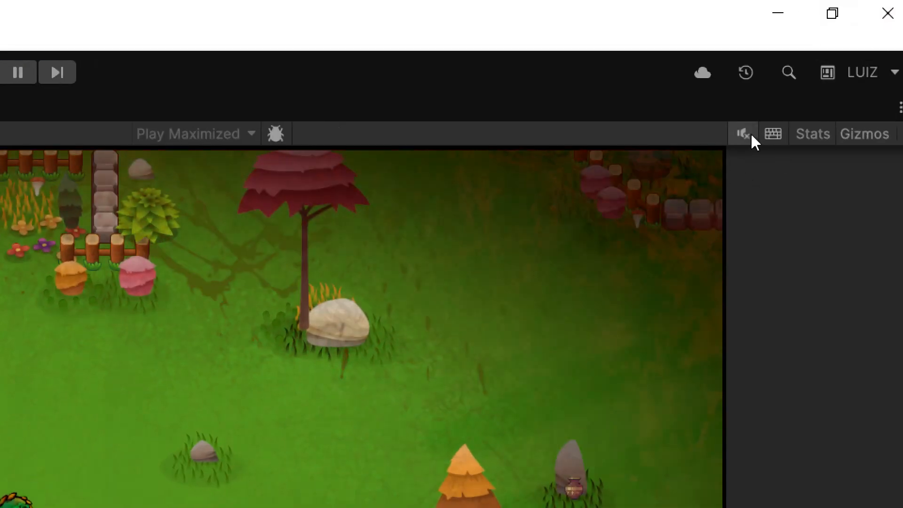
pyautogui.click(779, 137)
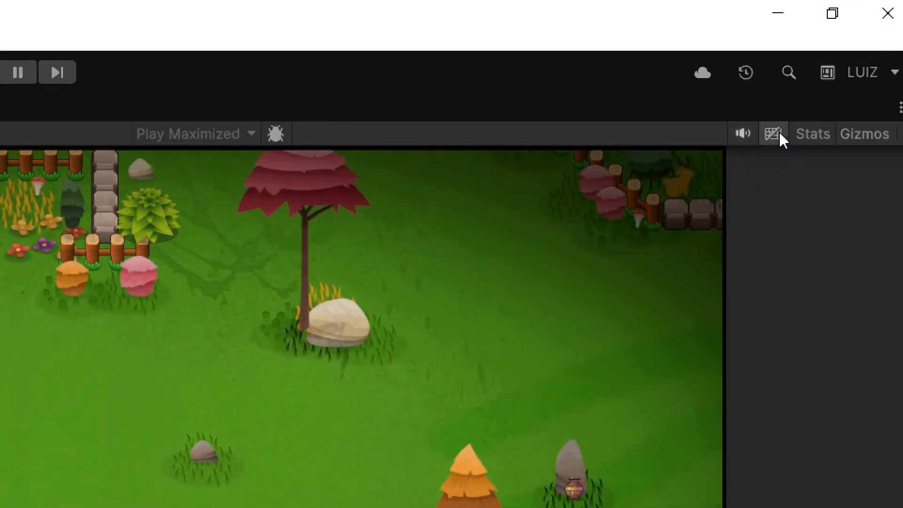
pyautogui.click(778, 134)
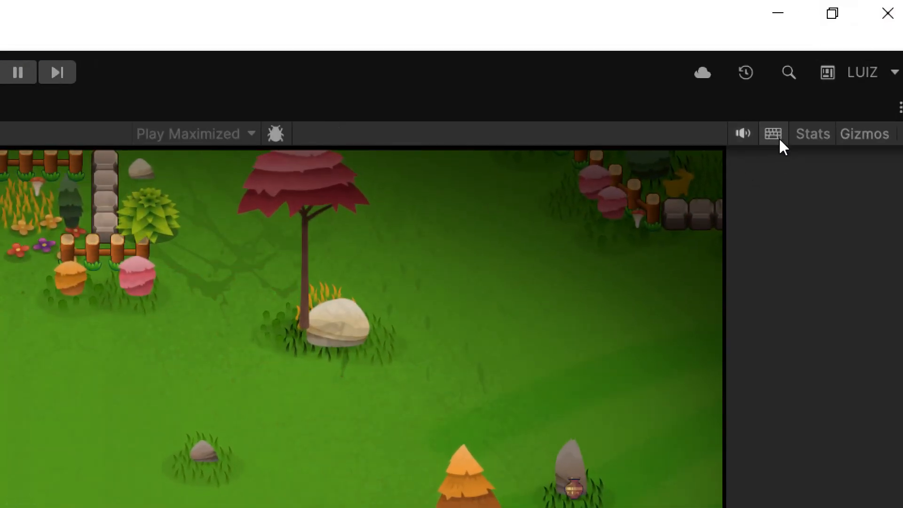
# Display the statistics overlay and the gizmos in the running Game view
pyautogui.click(808, 133)
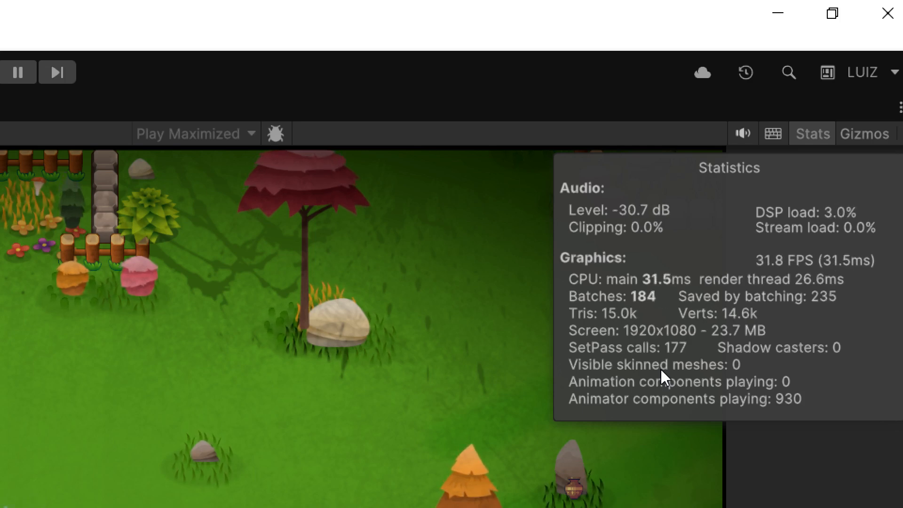
pyautogui.click(882, 136)
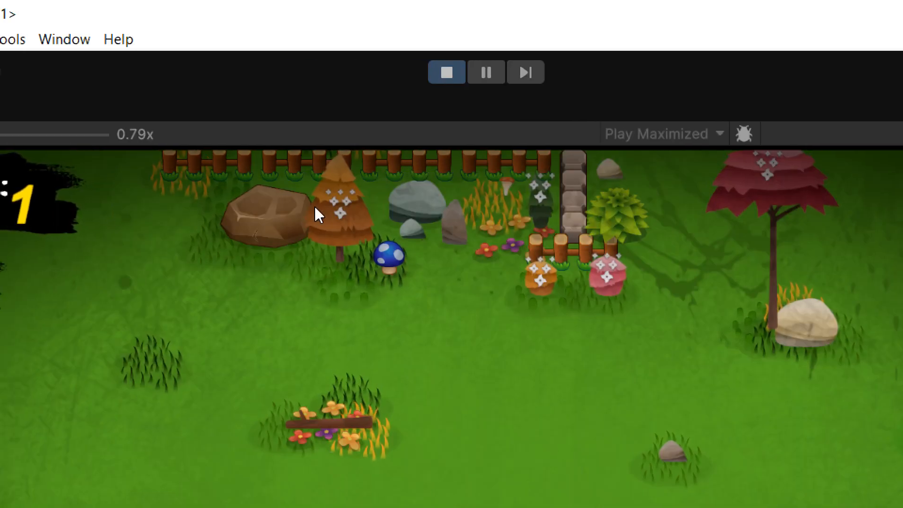
pyautogui.click(341, 217)
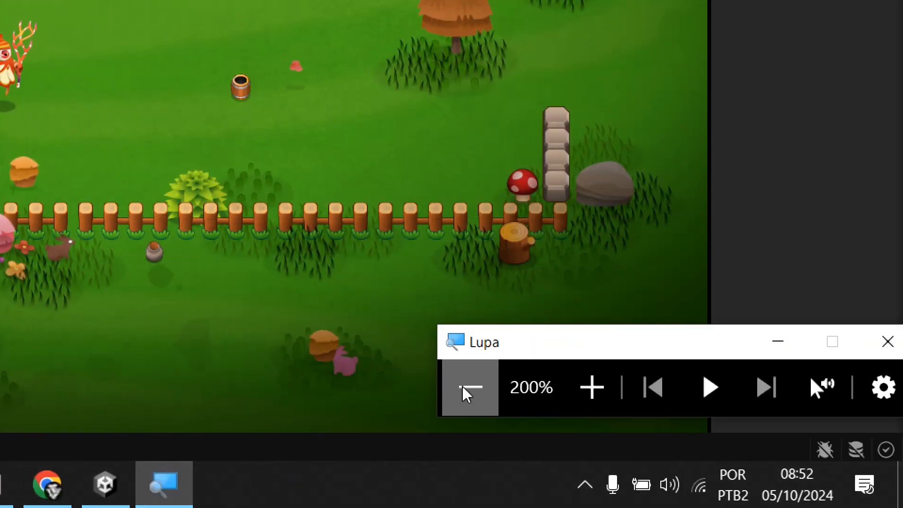
# Stop the running game and set the Game view's play mode to Play Focused
pyautogui.click(467, 387)
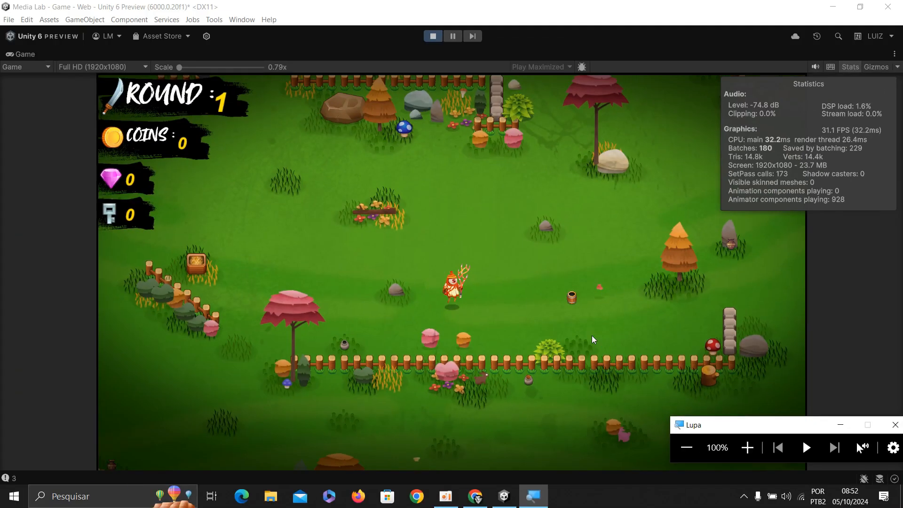
pyautogui.click(432, 37)
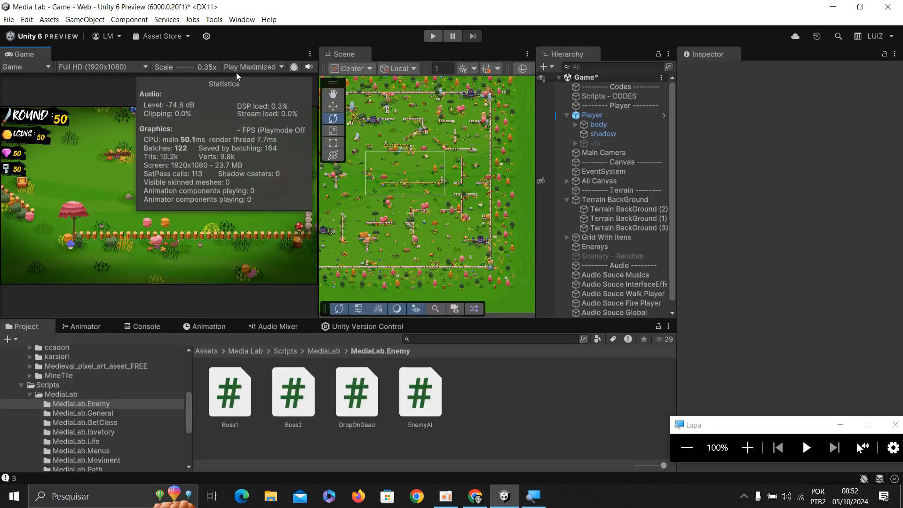
pyautogui.click(252, 68)
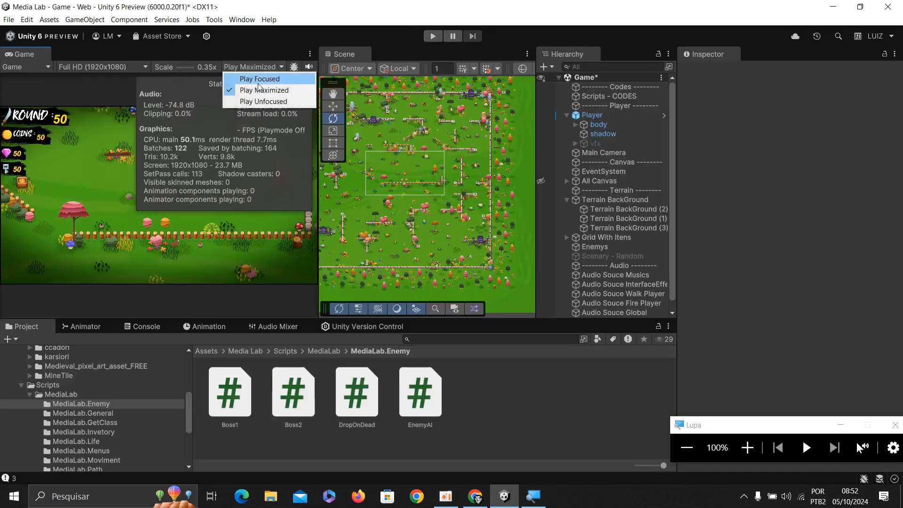
pyautogui.click(263, 84)
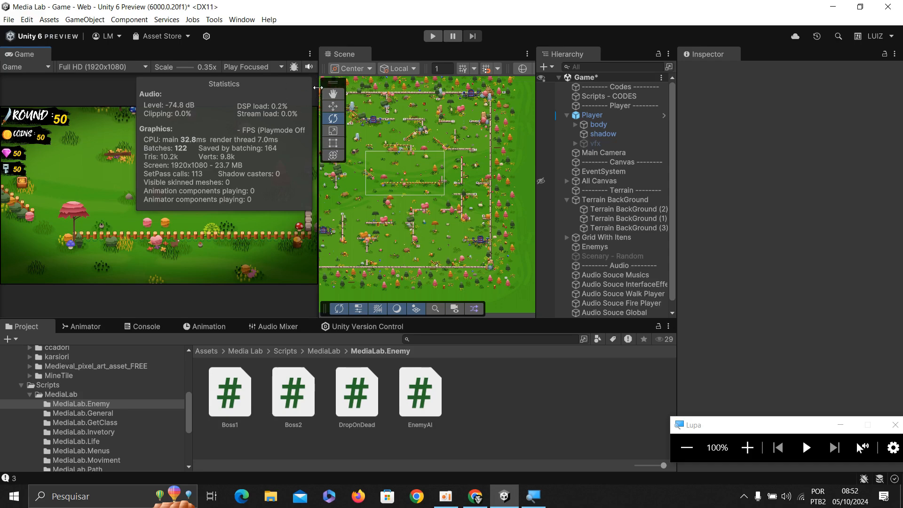
# Widen the Scene view at the Game view's expense and select the green tree in the upper-left area of the map
pyautogui.moveTo(318, 87); pyautogui.dragTo(111, 85)
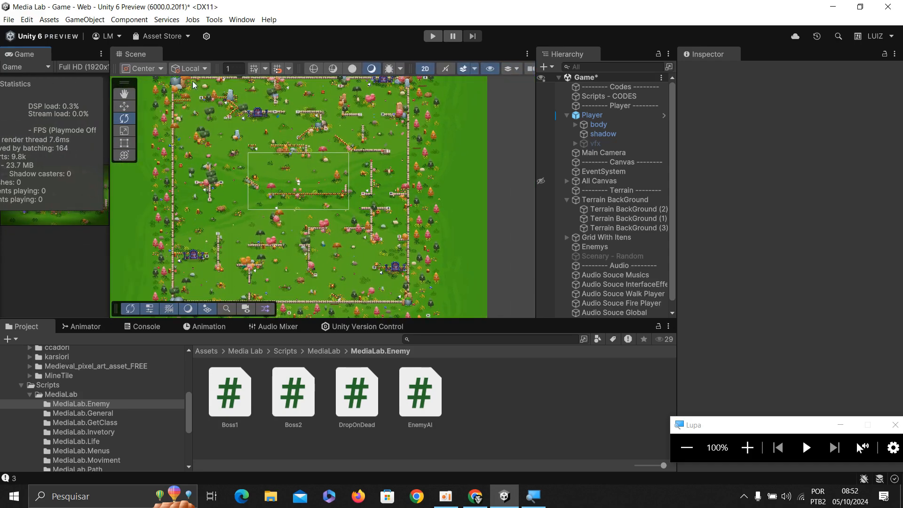
pyautogui.click(747, 447)
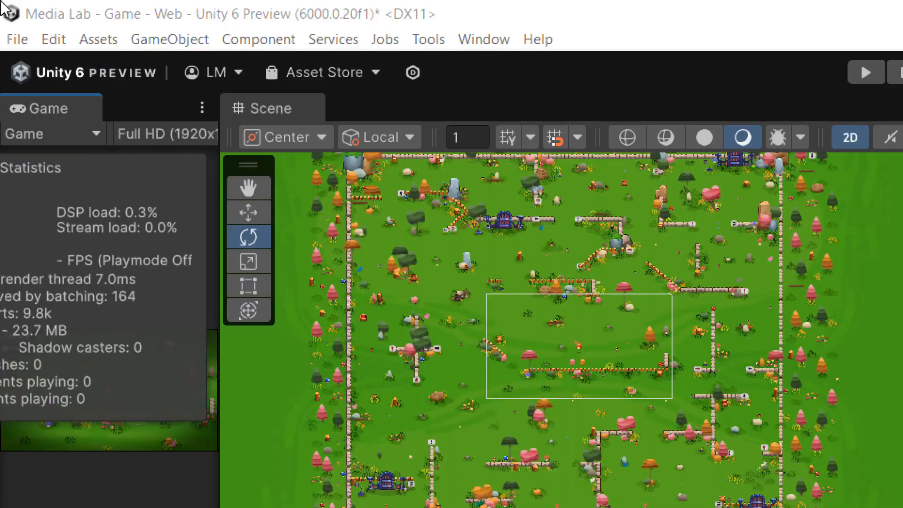
pyautogui.click(312, 137)
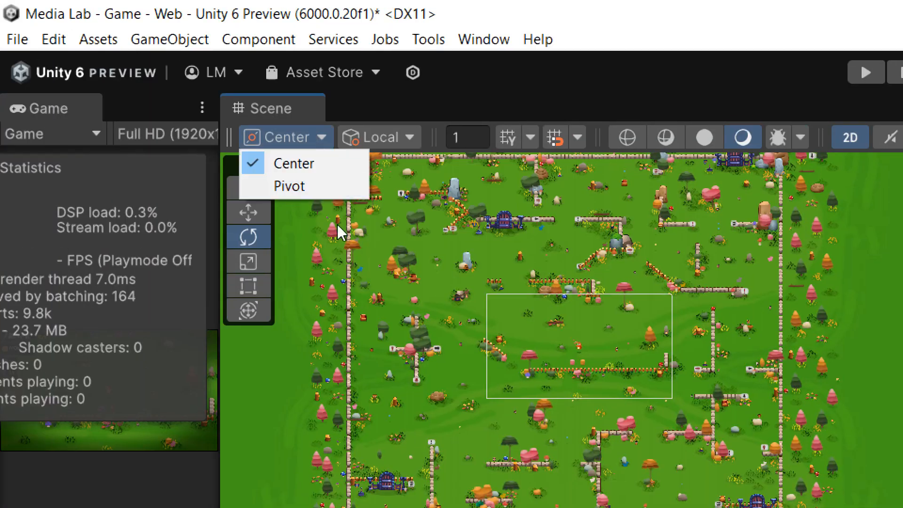
pyautogui.click(414, 266)
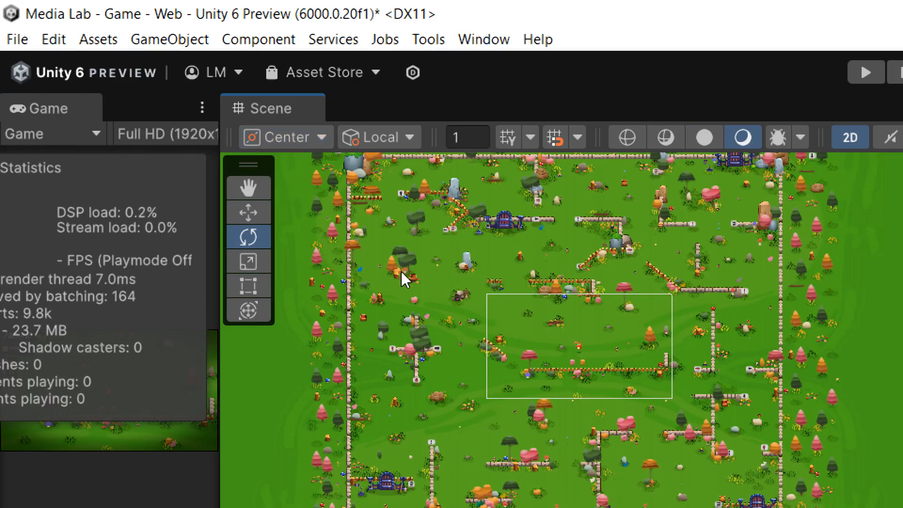
pyautogui.click(401, 272)
pyautogui.scroll(3, 403, 260)
pyautogui.scroll(1, 405, 261)
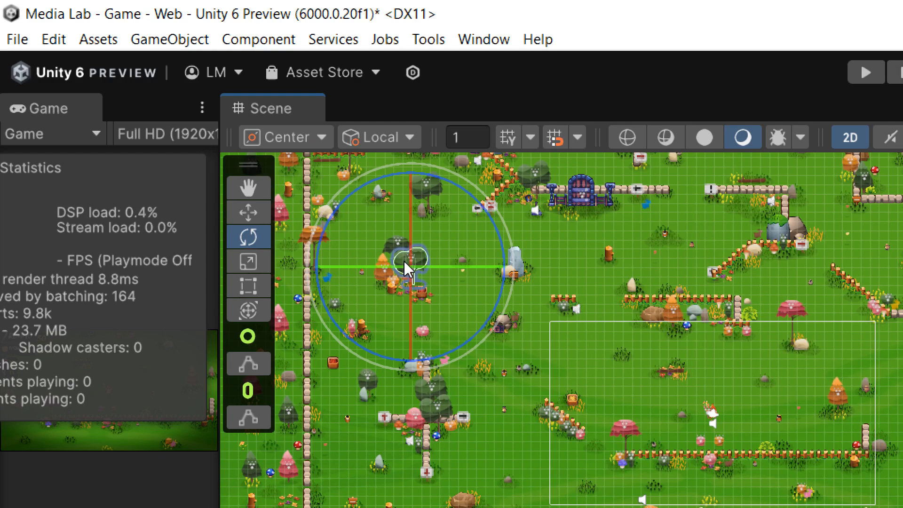
pyautogui.scroll(1, 402, 255)
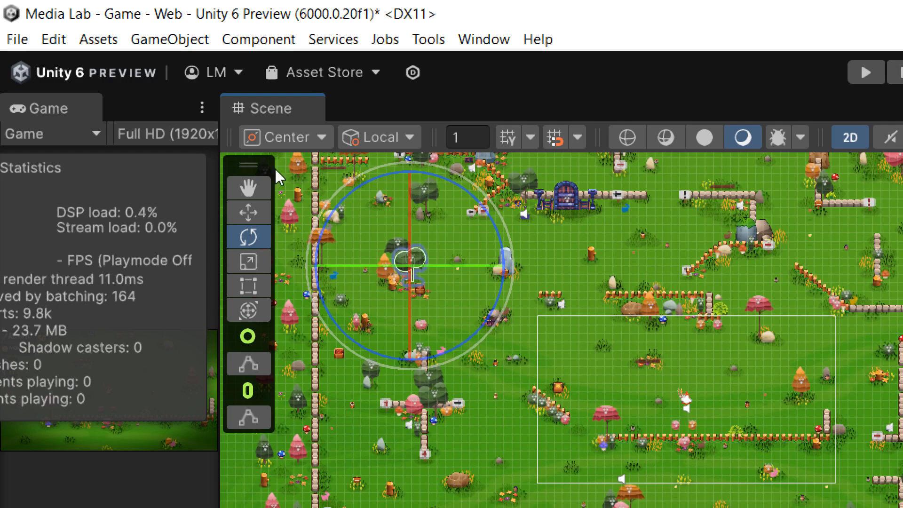
# Switch the selected tree's handle position to Pivot and back to Center to compare the two gizmo placements
pyautogui.click(281, 133)
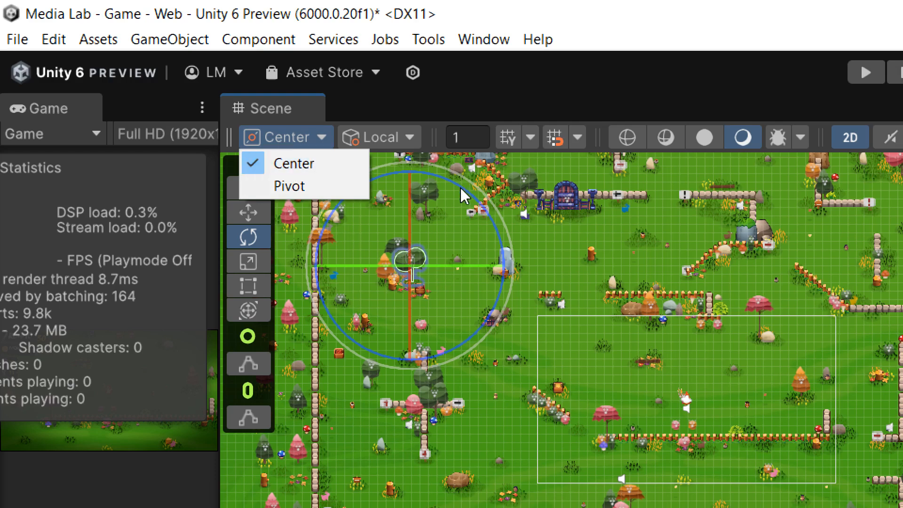
pyautogui.click(289, 186)
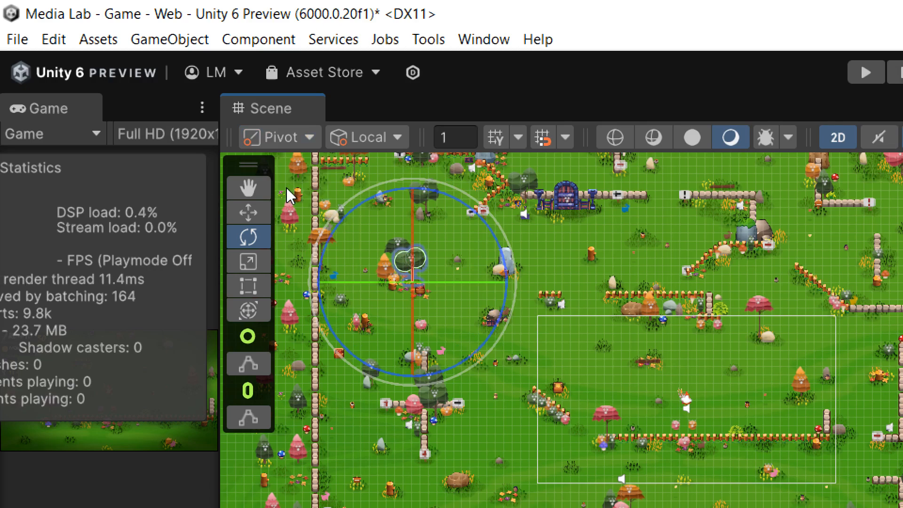
pyautogui.scroll(5, 437, 294)
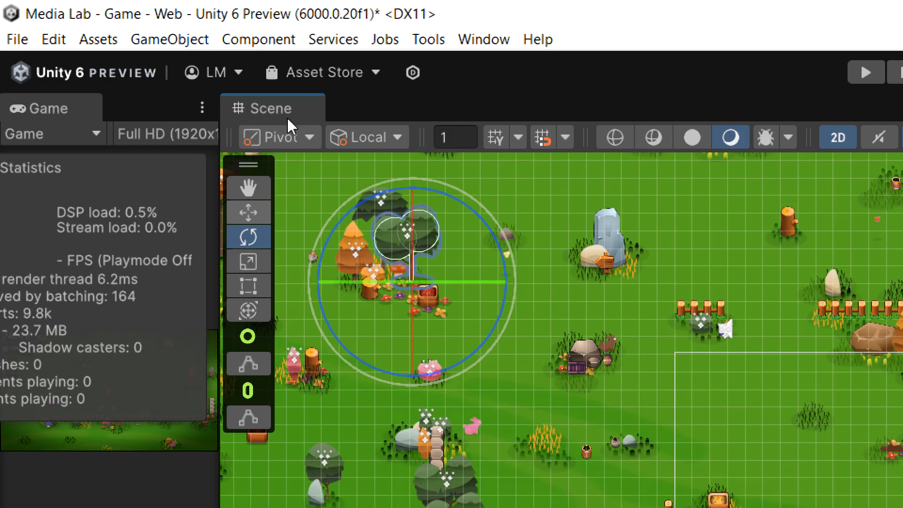
pyautogui.click(289, 133)
pyautogui.click(282, 161)
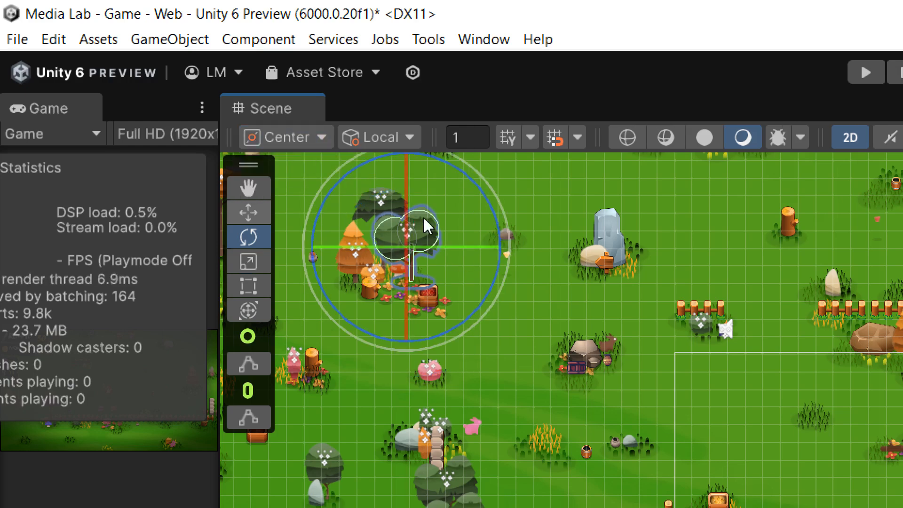
pyautogui.scroll(-2, 426, 201)
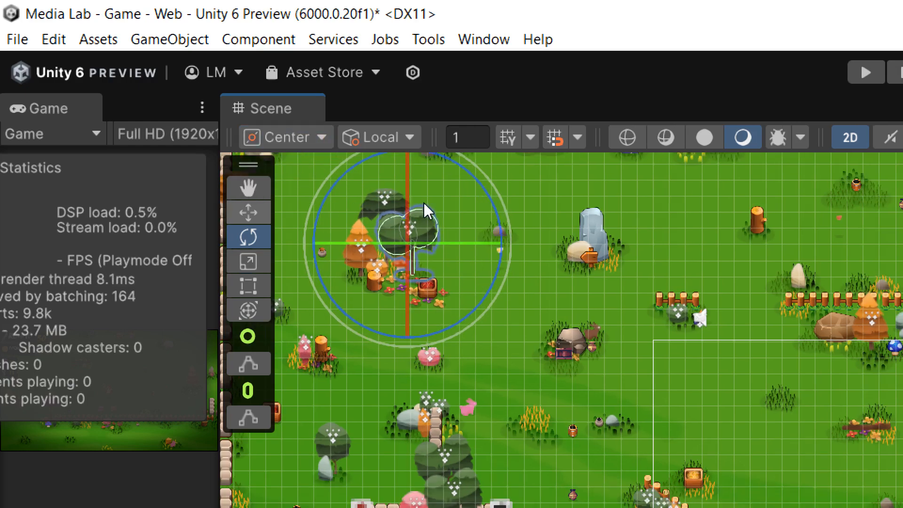
pyautogui.scroll(-1, 424, 204)
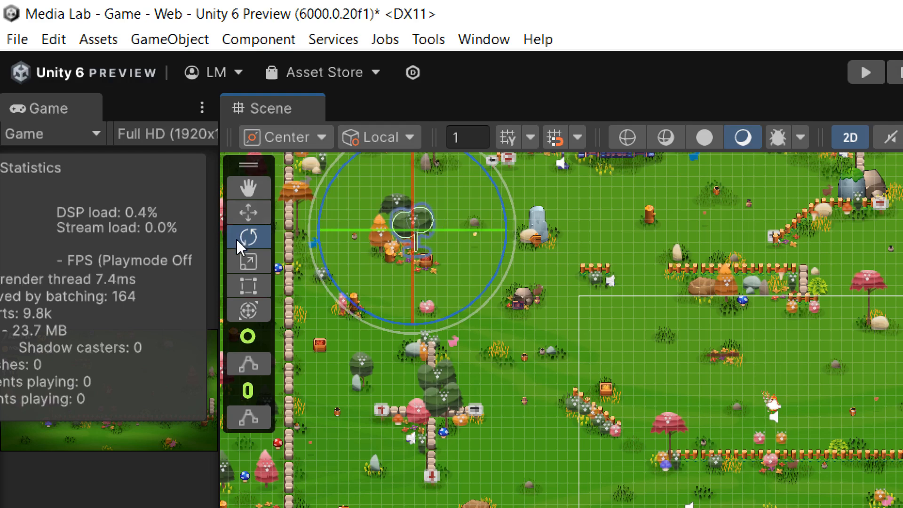
# Show the Move handles on the selected tree, rotate it to about 10.93° around Z, and activate the Scale tool
pyautogui.click(248, 212)
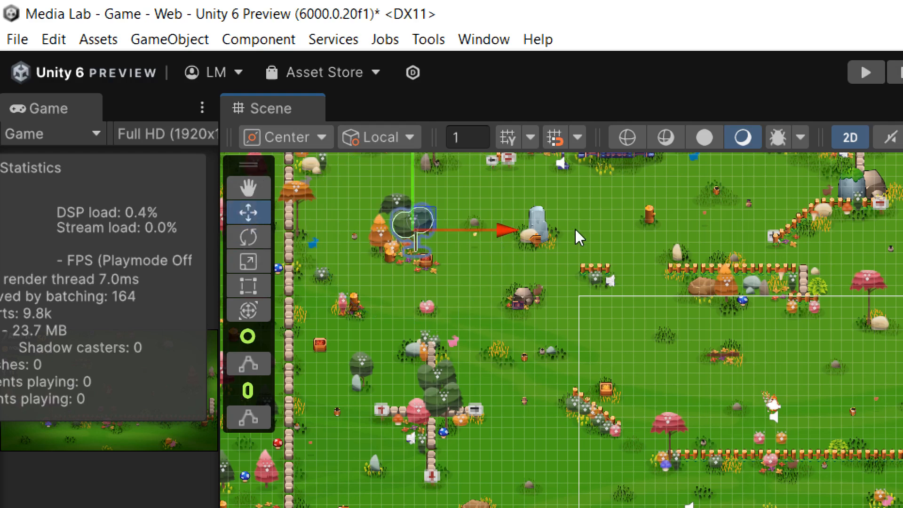
pyautogui.moveTo(574, 229); pyautogui.dragTo(585, 329, button='middle')
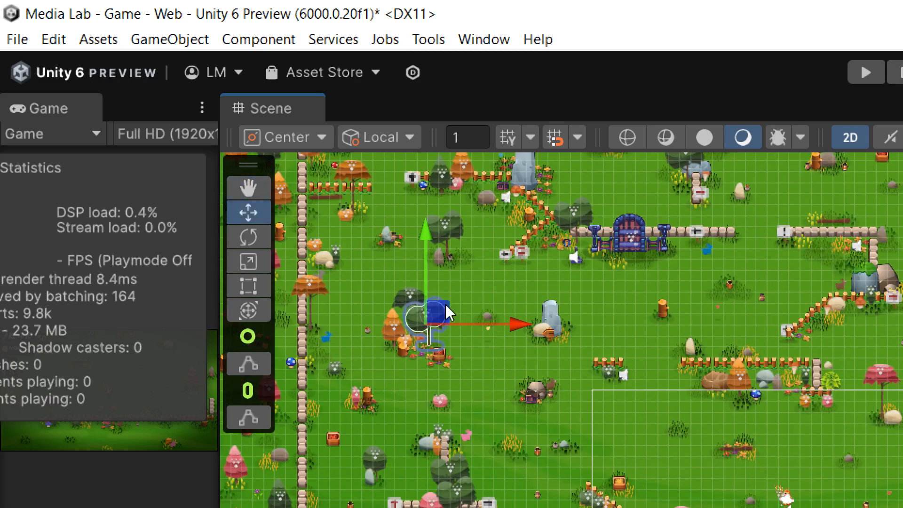
pyautogui.click(247, 234)
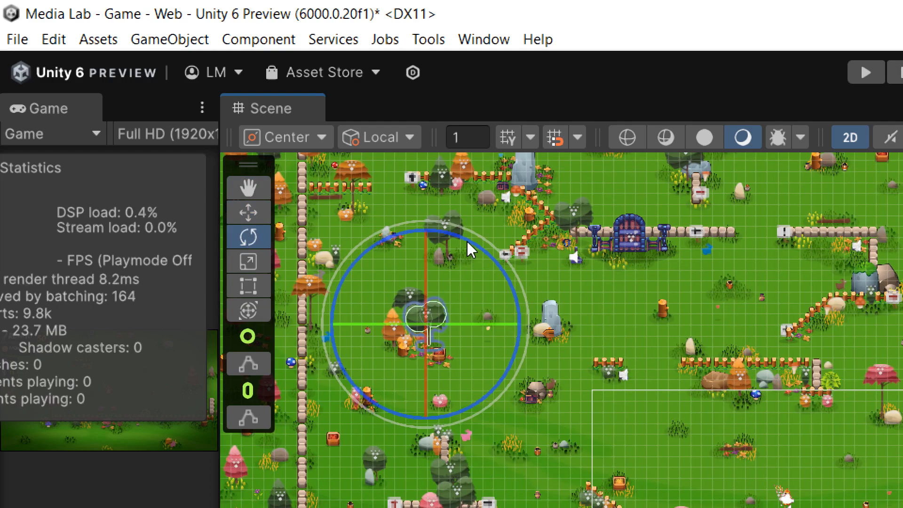
pyautogui.moveTo(467, 243); pyautogui.dragTo(467, 322)
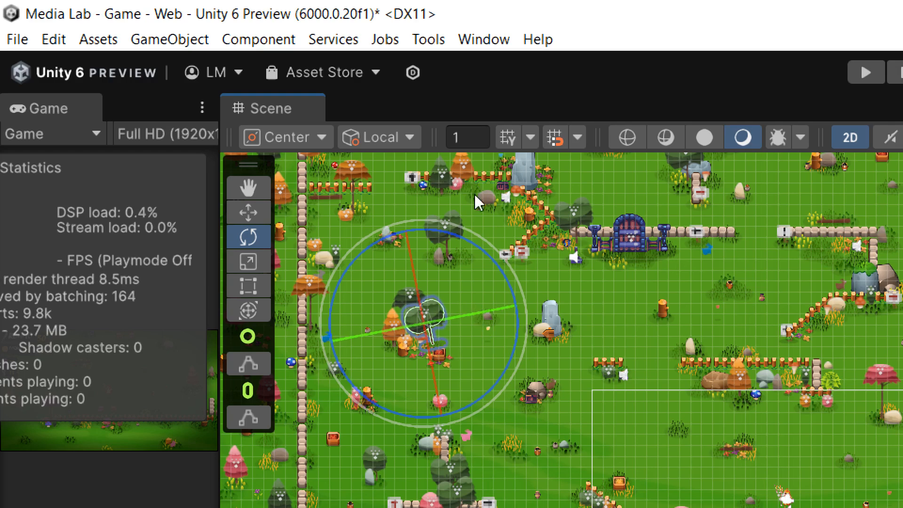
pyautogui.click(252, 259)
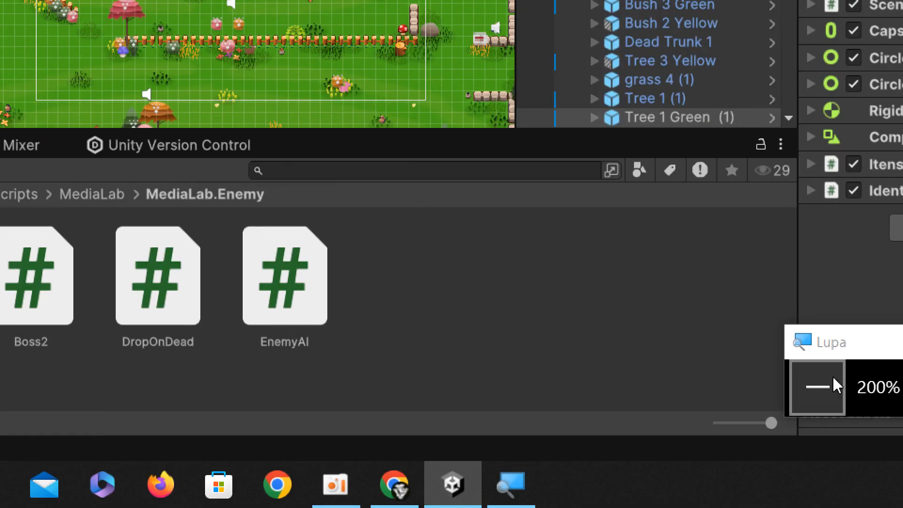
# Examine the Transform component on a Rabbit Brown Variant, a Rabbit 4 and a Stone 1 Brown Variant object
pyautogui.click(817, 386)
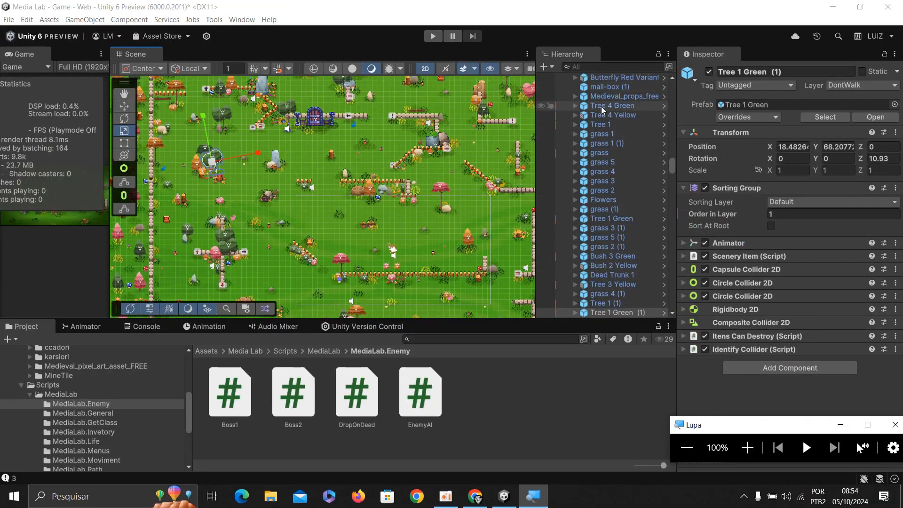
pyautogui.scroll(10, 611, 113)
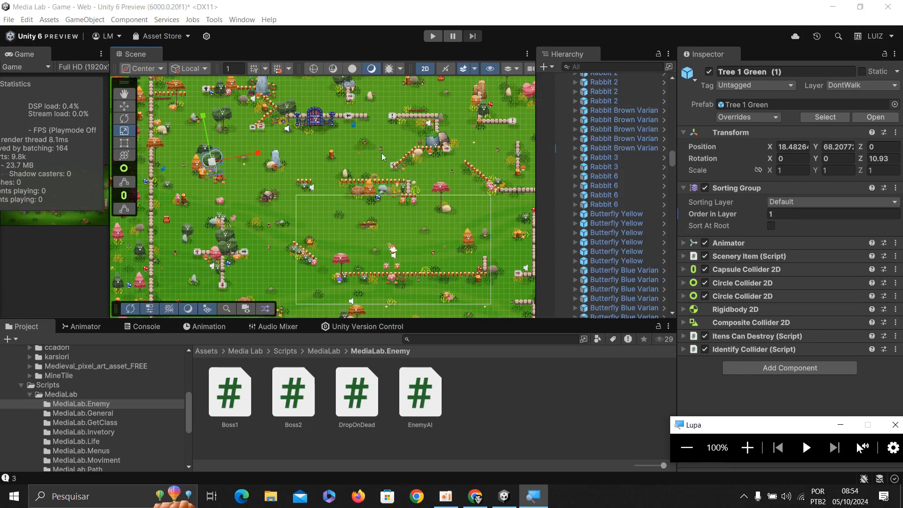
pyautogui.click(611, 138)
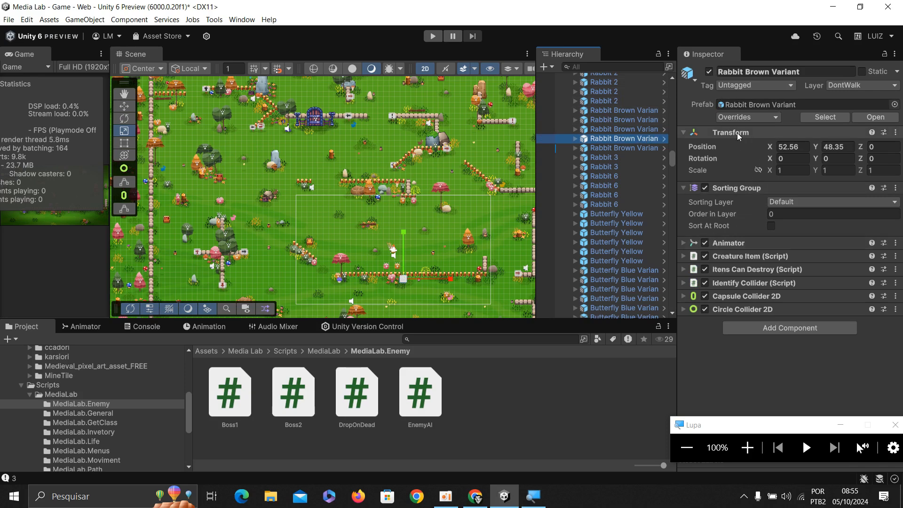
pyautogui.press('super+plus')
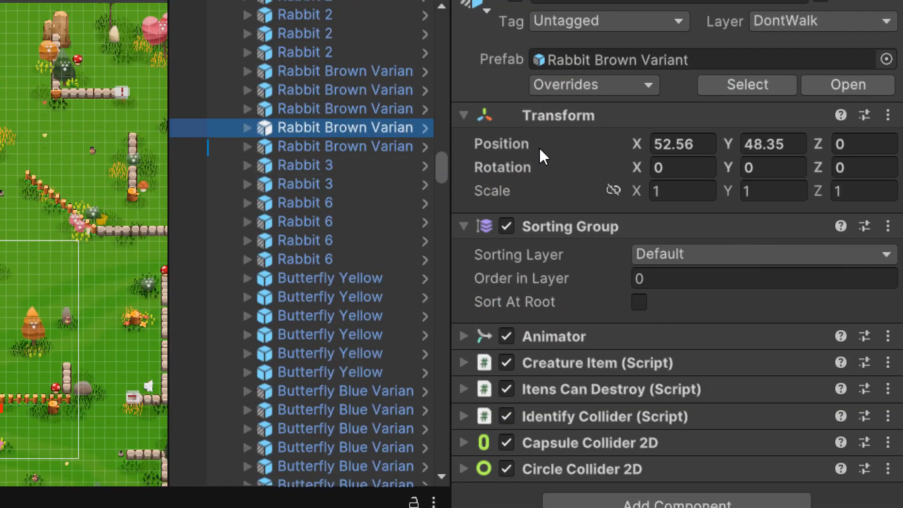
pyautogui.scroll(4, 282, 118)
pyautogui.click(288, 135)
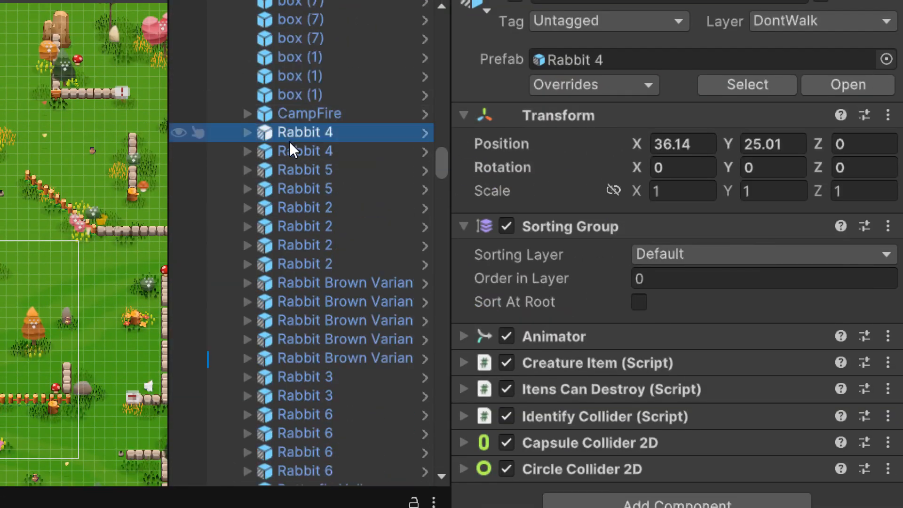
pyautogui.scroll(-5, 288, 140)
pyautogui.click(293, 137)
pyautogui.scroll(1, 293, 140)
pyautogui.scroll(-6, 293, 140)
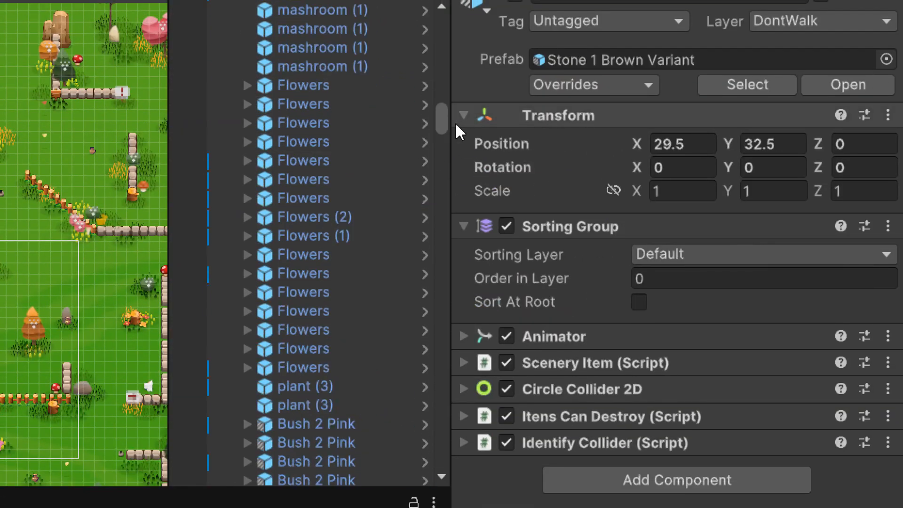
# Collapse the Grid With Itens group and inspect the components of Player and its body child
pyautogui.moveTo(442, 106); pyautogui.dragTo(442, 10)
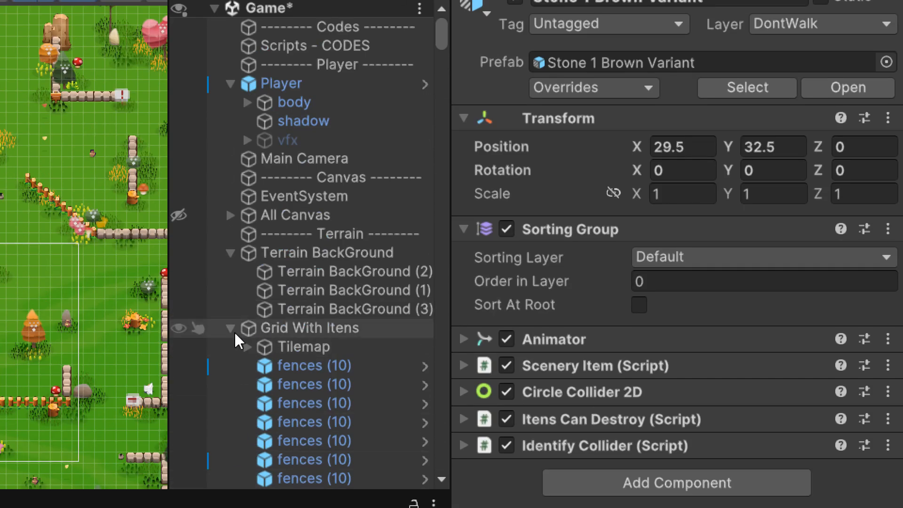
pyautogui.click(234, 331)
pyautogui.click(237, 87)
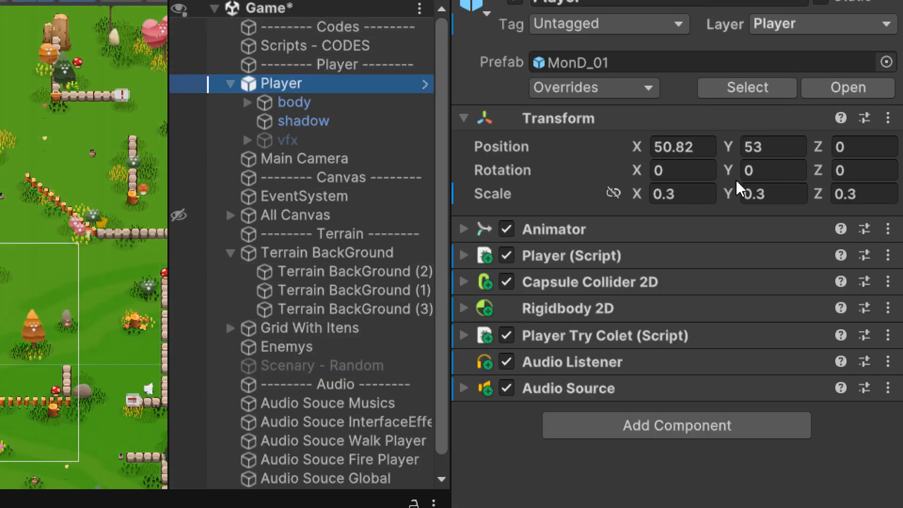
pyautogui.click(305, 104)
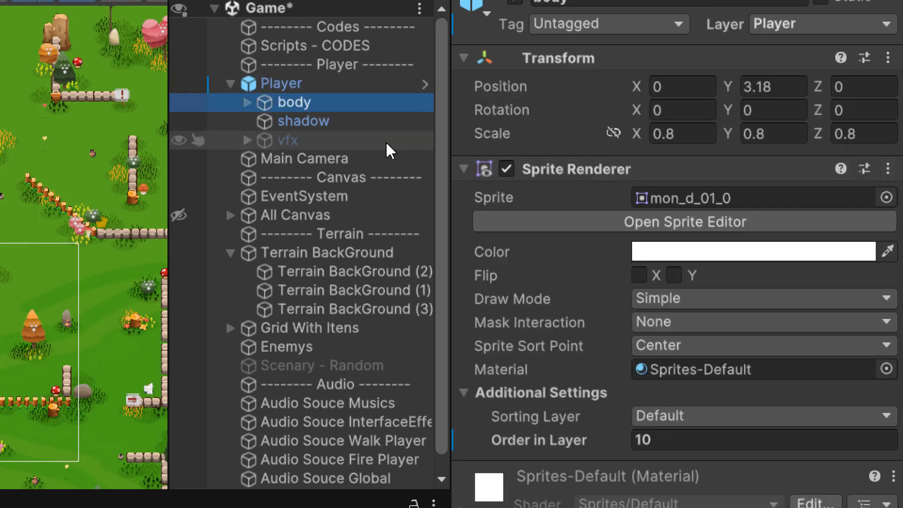
# Inspect the Codes separator and the Scripts - CODES object, reading the description of the Transform's Position property
pyautogui.click(305, 29)
pyautogui.click(305, 45)
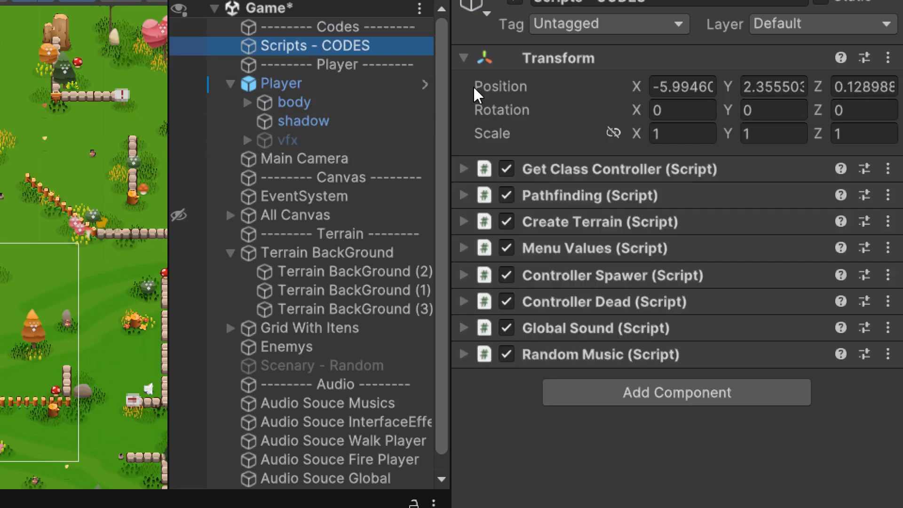
pyautogui.moveTo(474, 88)
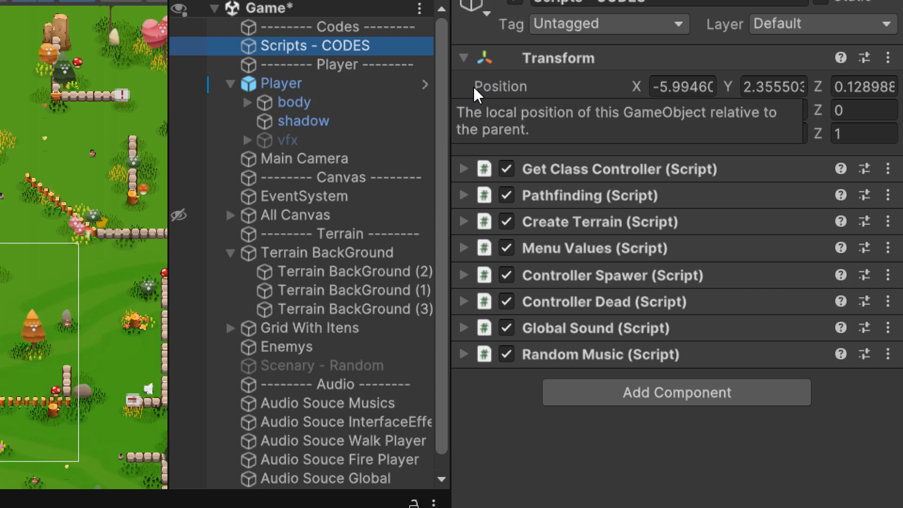
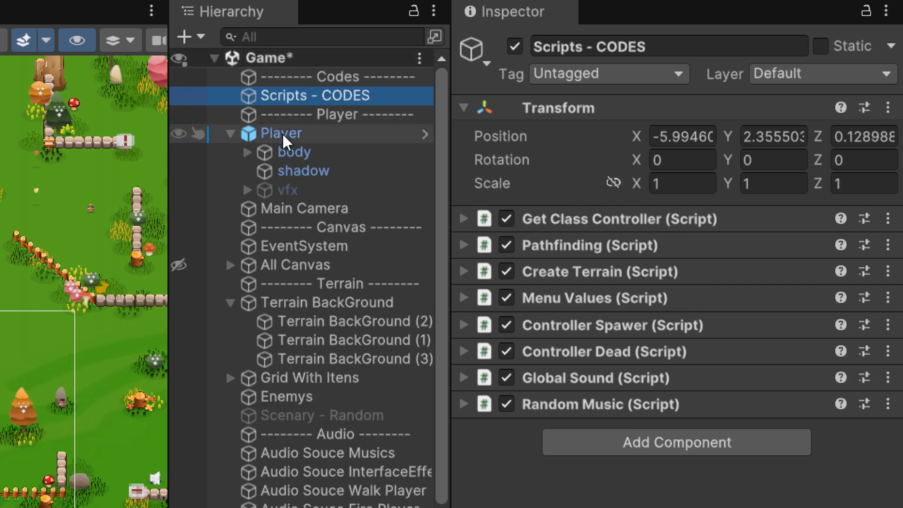
# Compare the Transform of the Player object with that of its body child
pyautogui.click(297, 151)
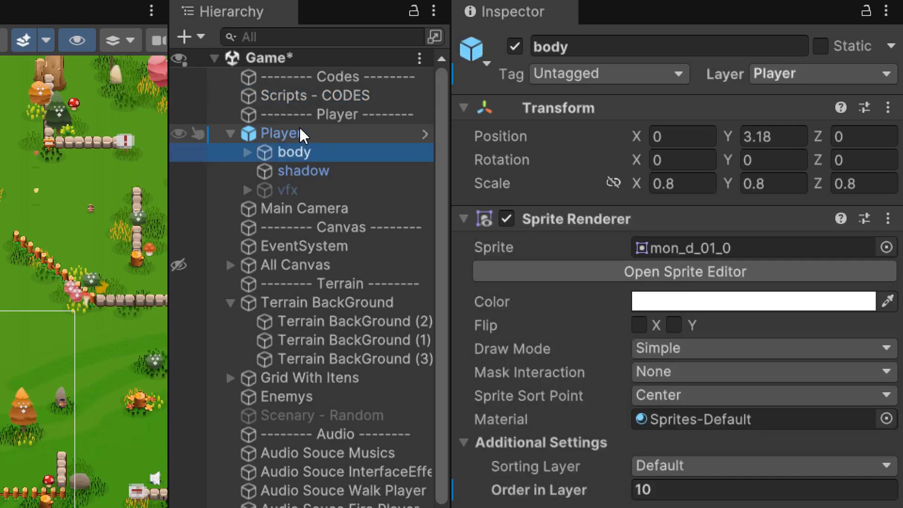
pyautogui.click(298, 132)
pyautogui.click(294, 150)
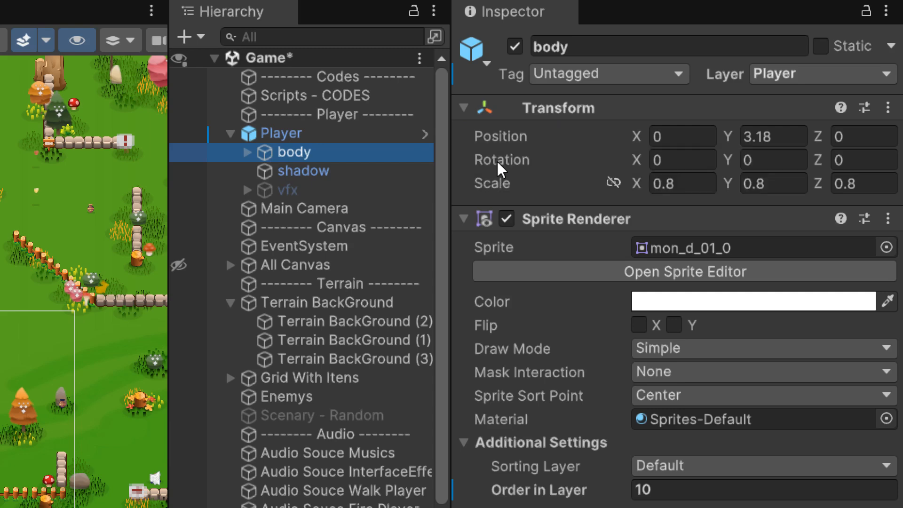
# Examine the Transform component of the Player object and the handle position options of the Scene view
pyautogui.click(285, 132)
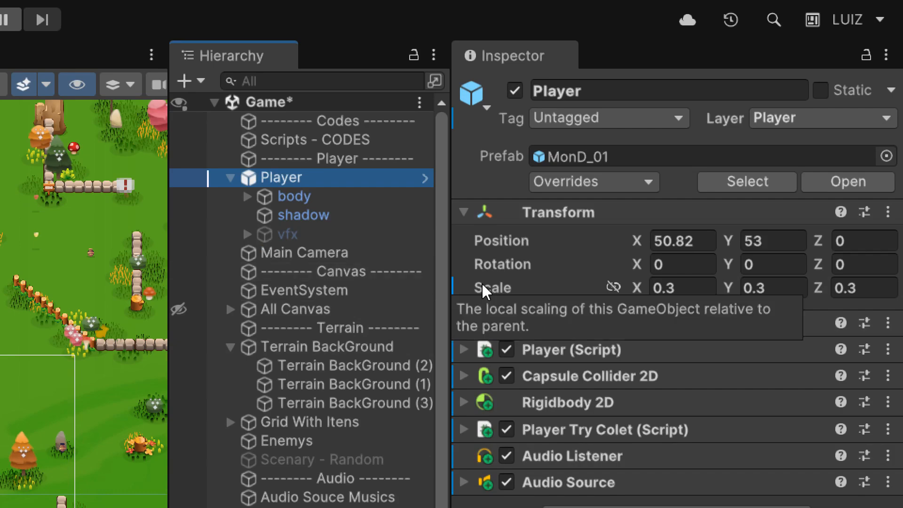
pyautogui.scroll(-4, 16, 308)
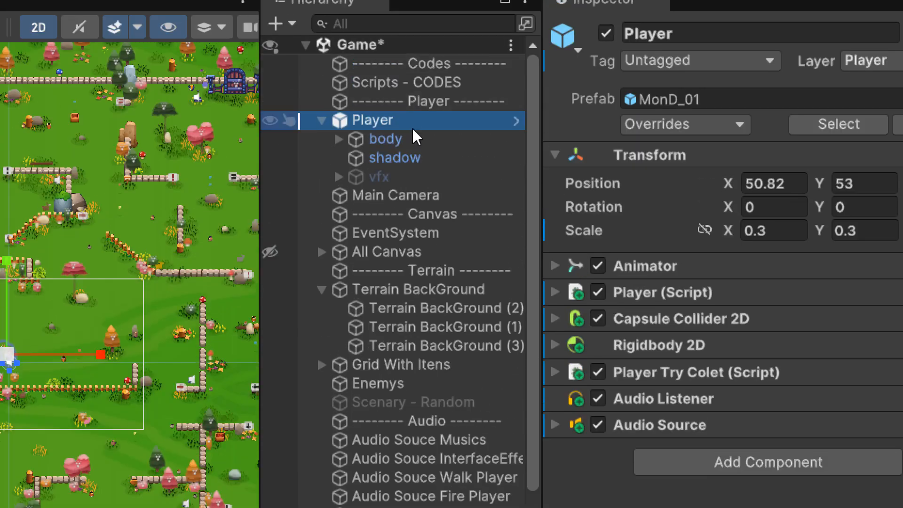
pyautogui.click(402, 194)
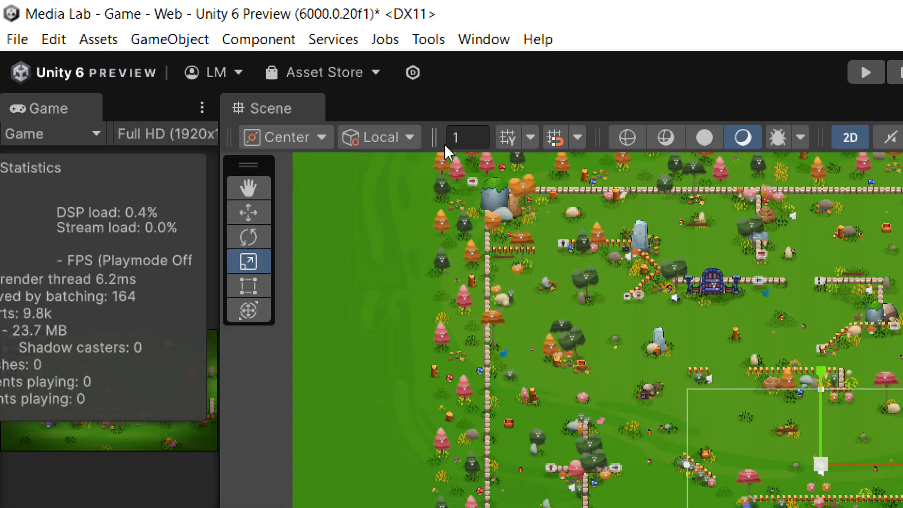
pyautogui.click(306, 147)
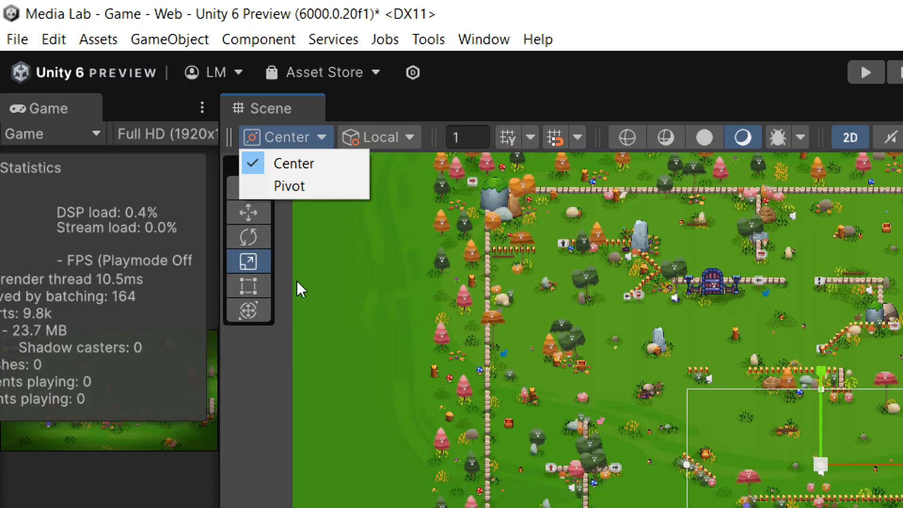
pyautogui.click(298, 286)
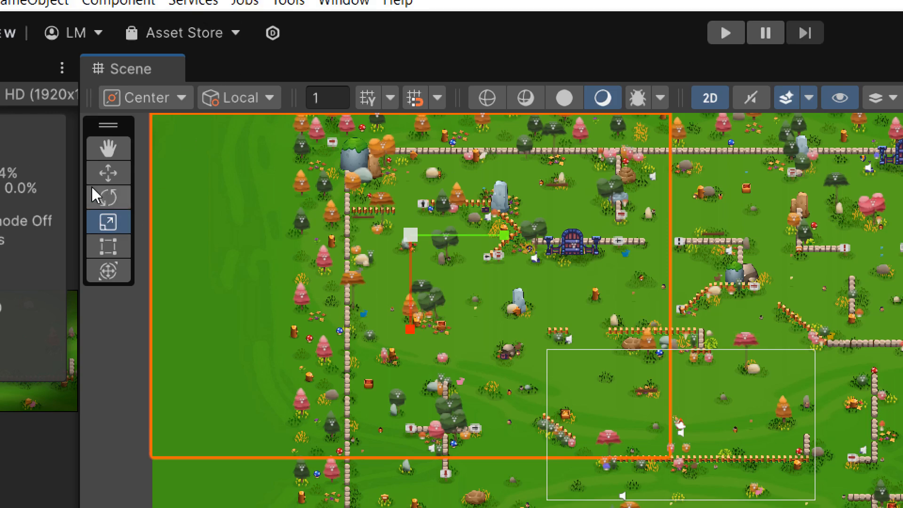
# Move Terrain BackGround (1) with the Move tool to a Y position of about -3.69
pyautogui.click(108, 173)
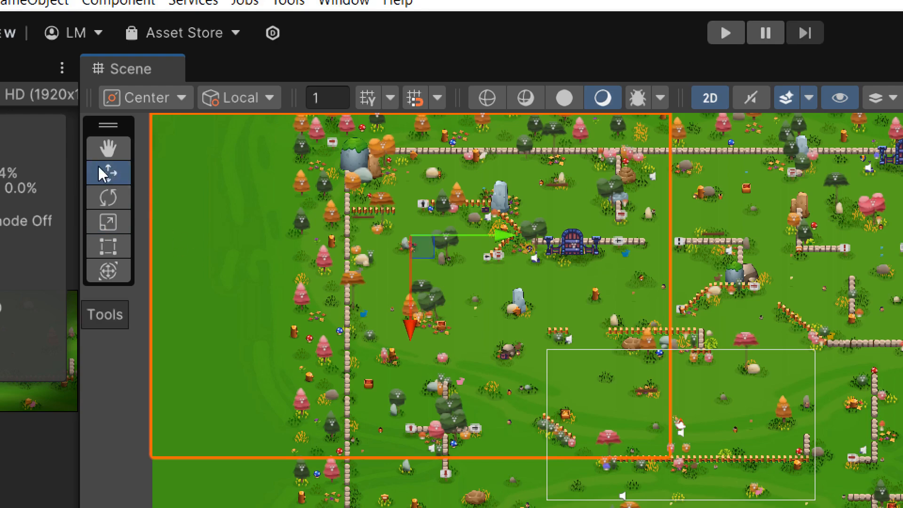
pyautogui.moveTo(499, 243); pyautogui.dragTo(343, 298)
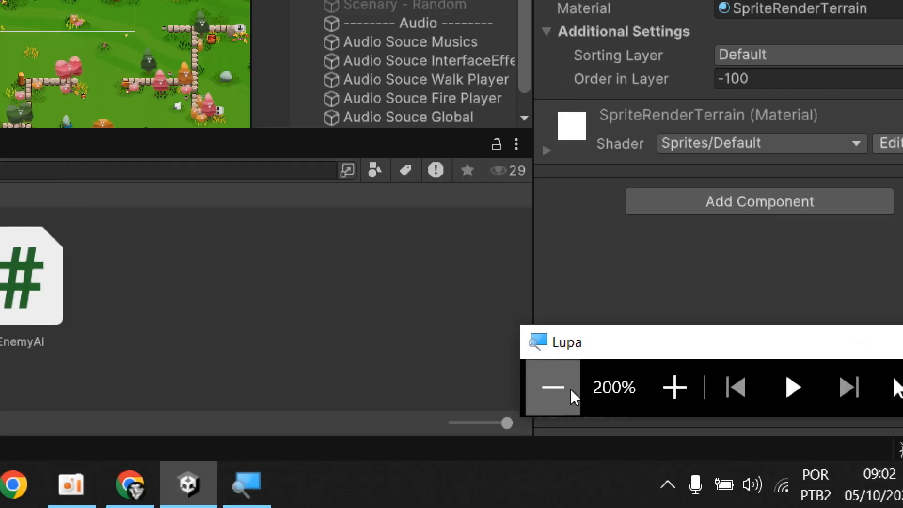
pyautogui.click(571, 390)
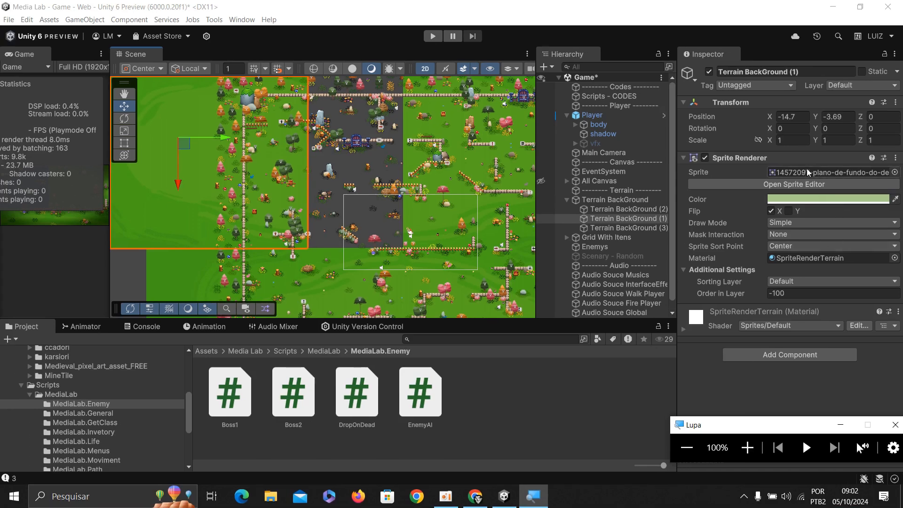
pyautogui.moveTo(797, 116); pyautogui.dragTo(780, 116)
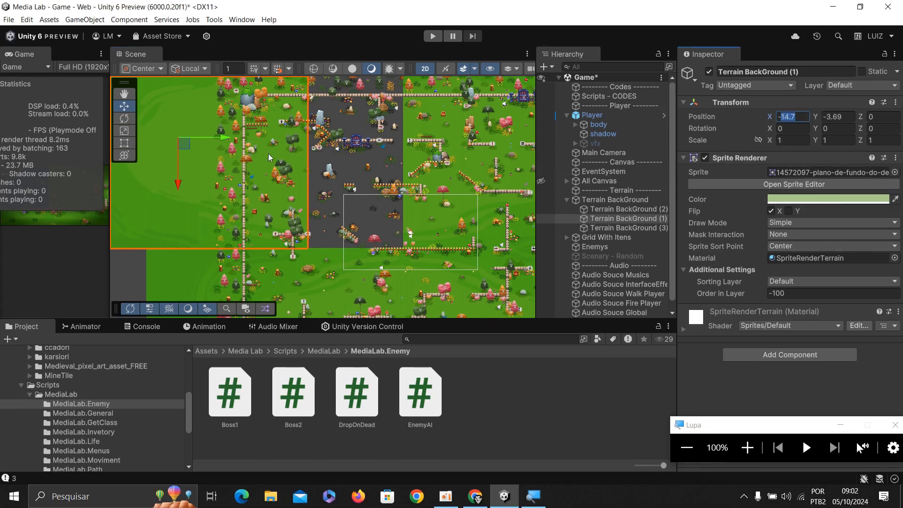
# Undo the move of Terrain BackGround (1) and switch the handle position to Pivot
pyautogui.moveTo(215, 138); pyautogui.dragTo(371, 155)
pyautogui.hotkey('ctrl', 'z')
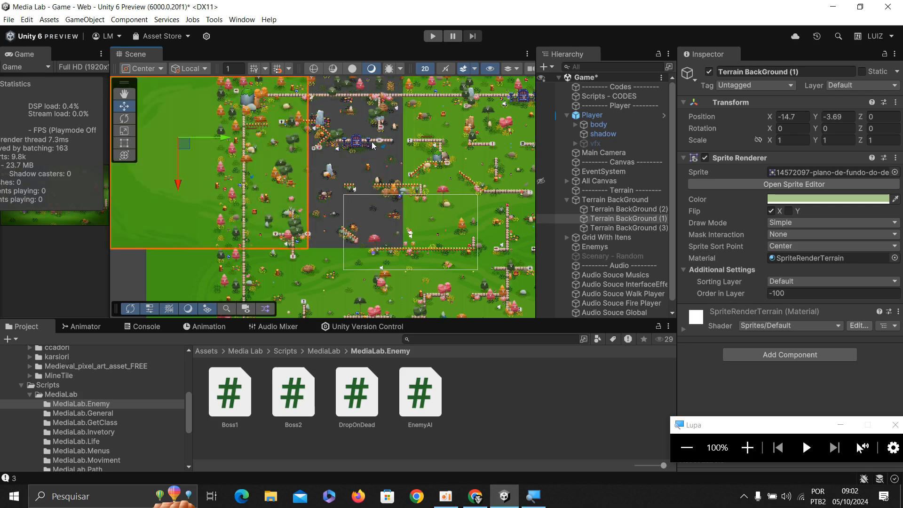
pyautogui.press('z')
pyautogui.hotkey('ctrl', 'z')
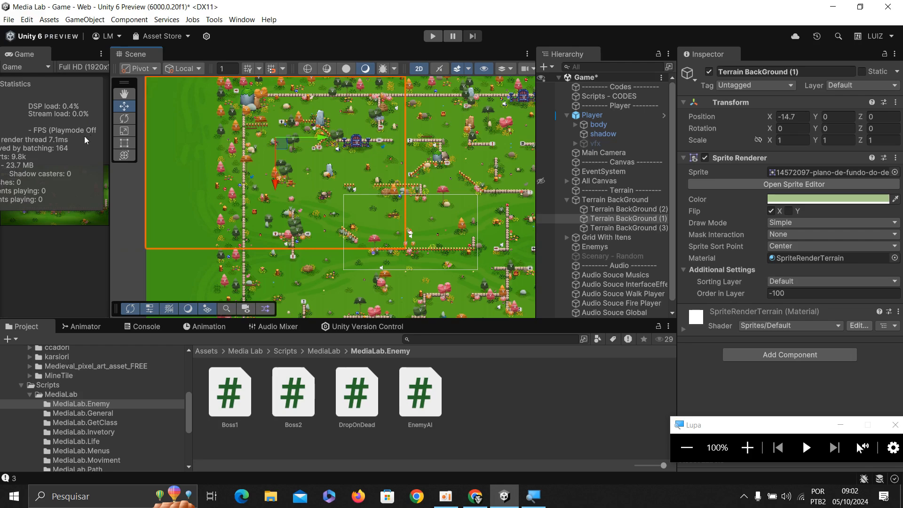
# Widen the Game view, hide its Statistics overlay and enlarge the player character to a 1.6x scale
pyautogui.moveTo(110, 193); pyautogui.dragTo(342, 96)
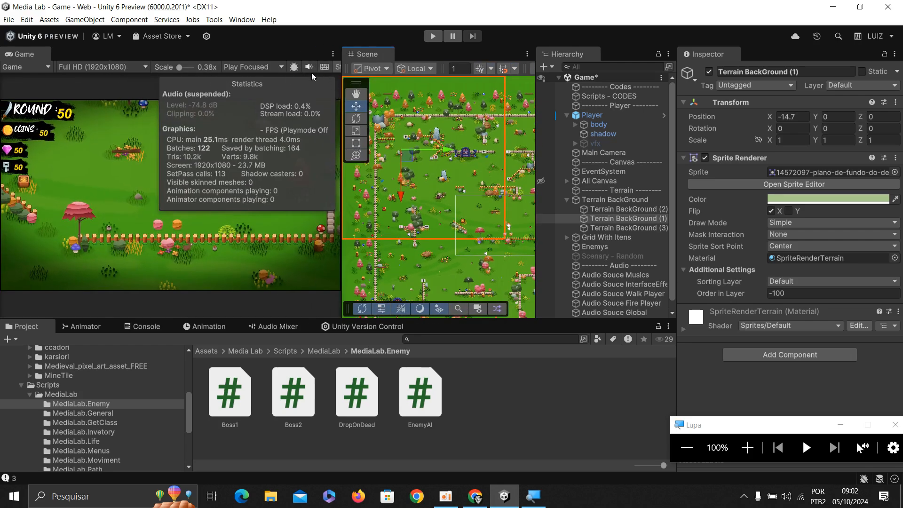
pyautogui.click(337, 67)
pyautogui.scroll(10, 167, 190)
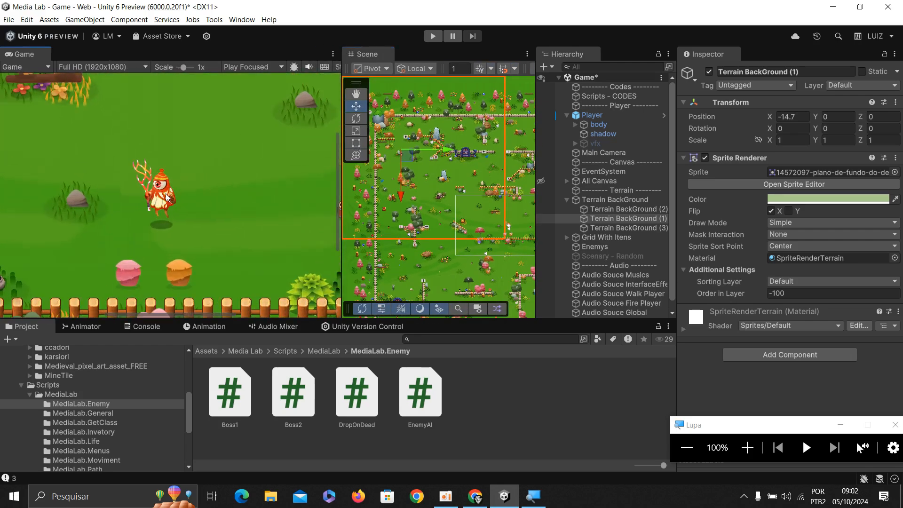
# Set the Player object's Z position to -50
pyautogui.click(592, 115)
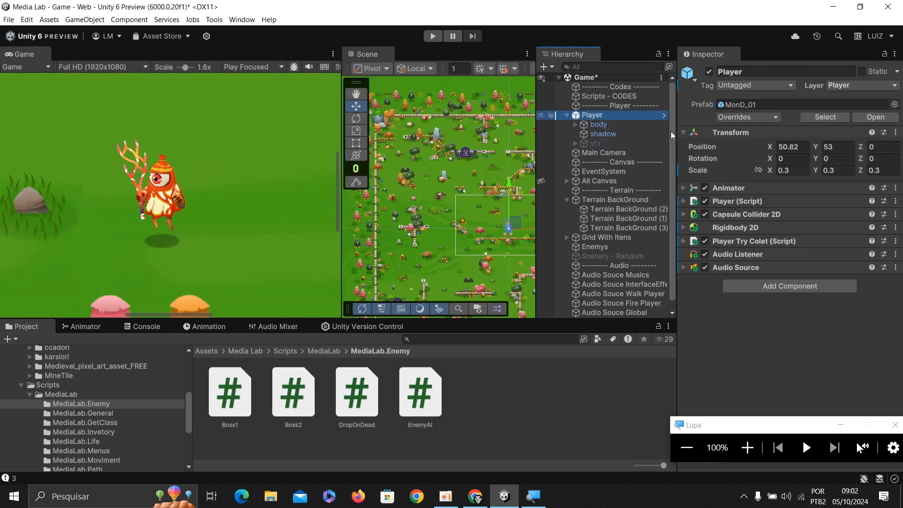
pyautogui.click(891, 149)
pyautogui.click(747, 447)
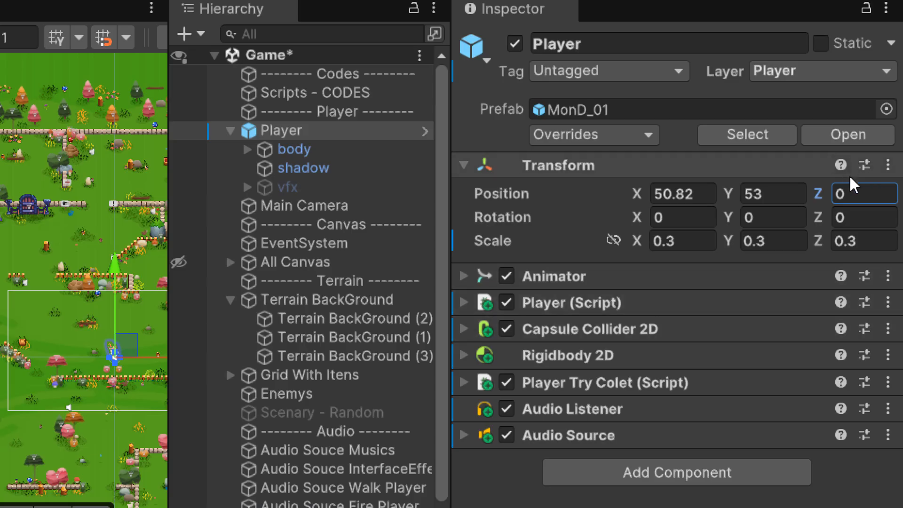
pyautogui.click(818, 195)
pyautogui.write('-50')
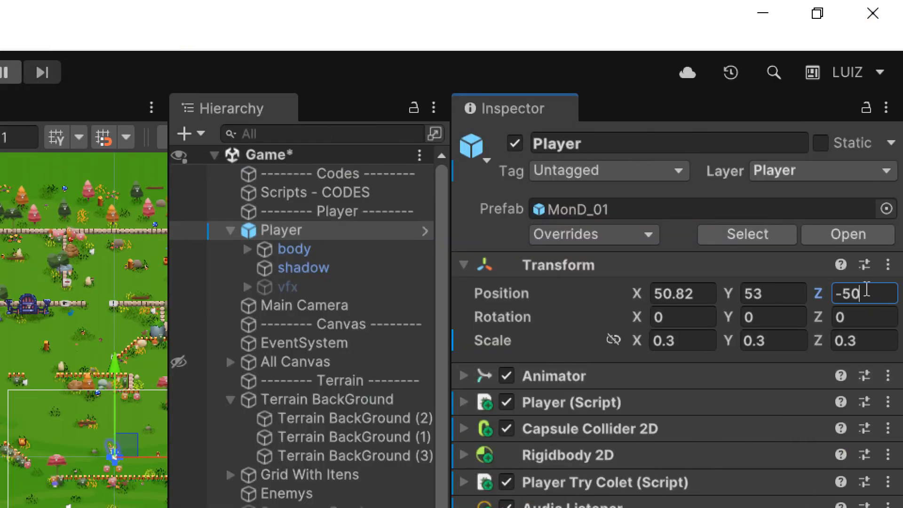
# Set the Player object's Z position back to 0
pyautogui.hotkey('ctrl', 'a')
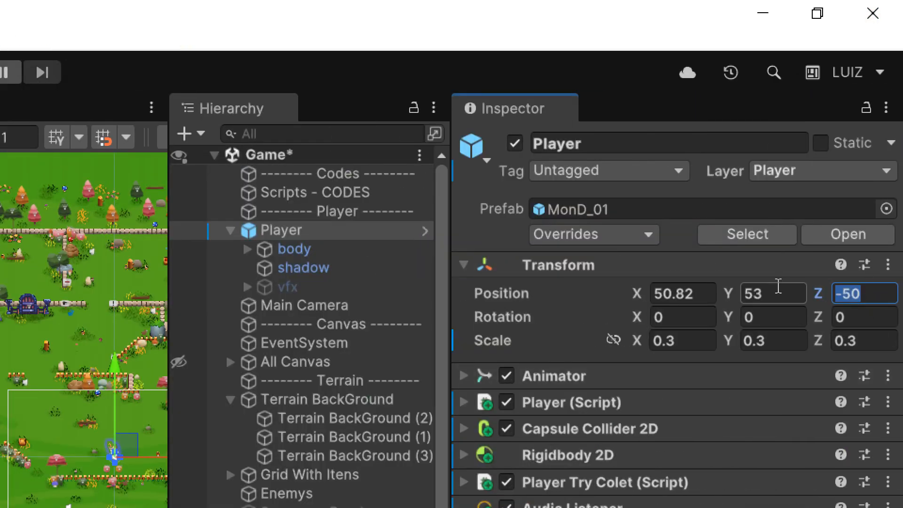
pyautogui.write('0')
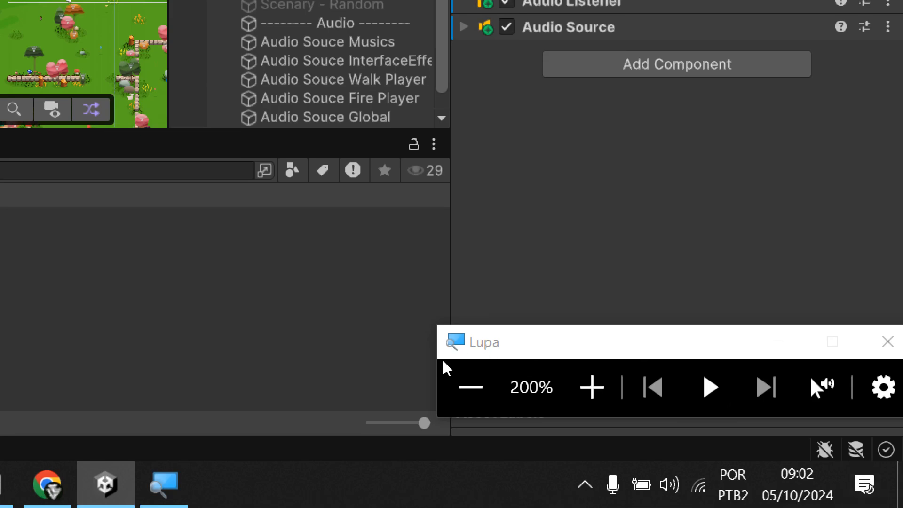
pyautogui.click(468, 387)
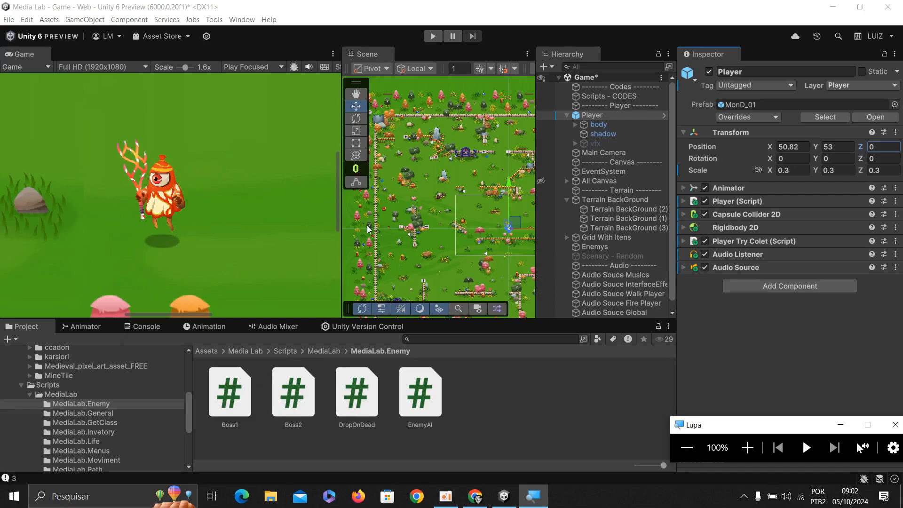
# Narrow the Game view to give the Scene view more width
pyautogui.click(340, 227)
pyautogui.moveTo(340, 227); pyautogui.dragTo(173, 214)
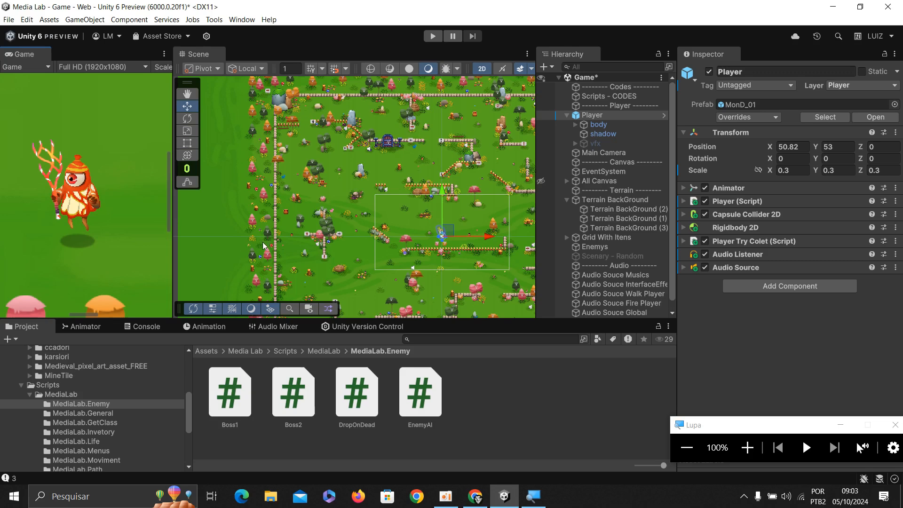
pyautogui.scroll(1, 362, 222)
pyautogui.scroll(-3, 363, 223)
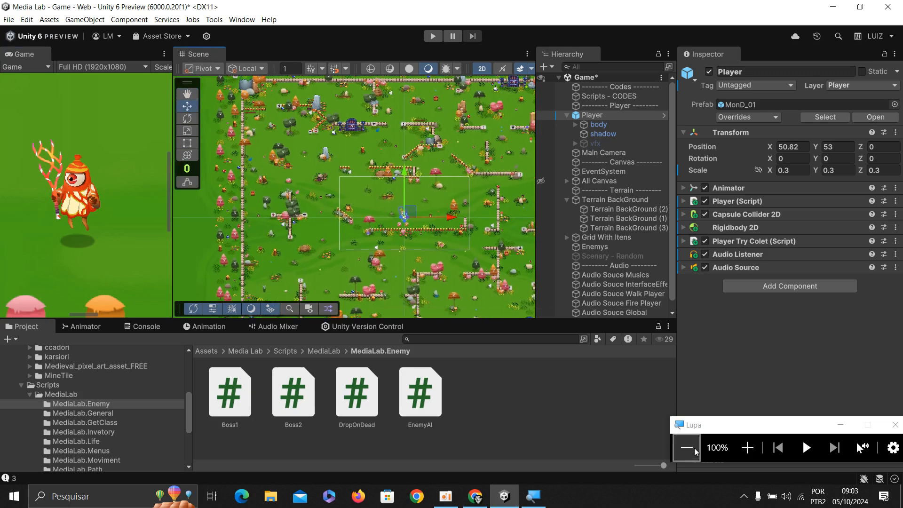
# Review the handle position and handle rotation options, and select the Player's body child
pyautogui.click(752, 446)
pyautogui.click(748, 448)
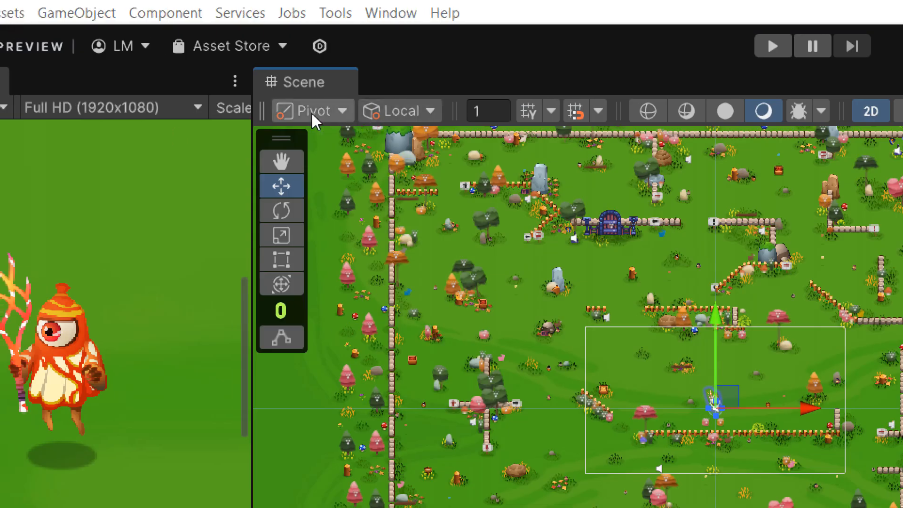
pyautogui.click(314, 121)
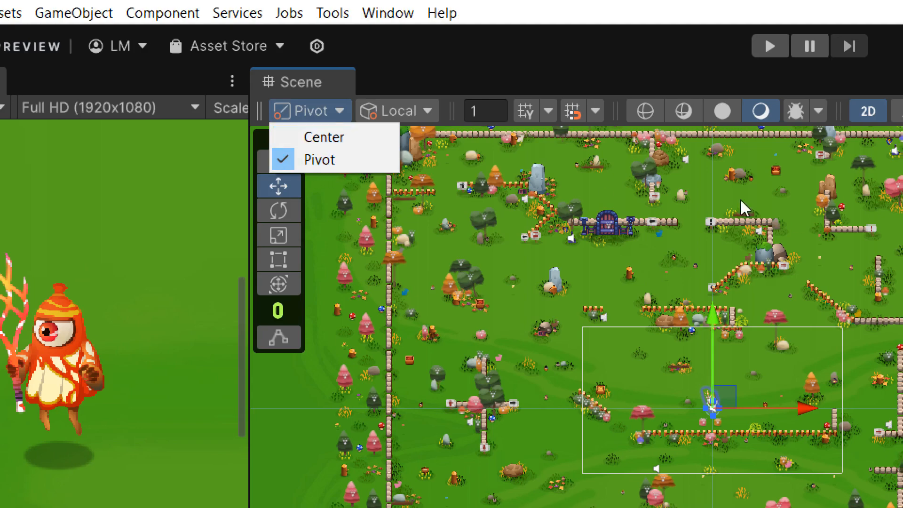
pyautogui.click(393, 115)
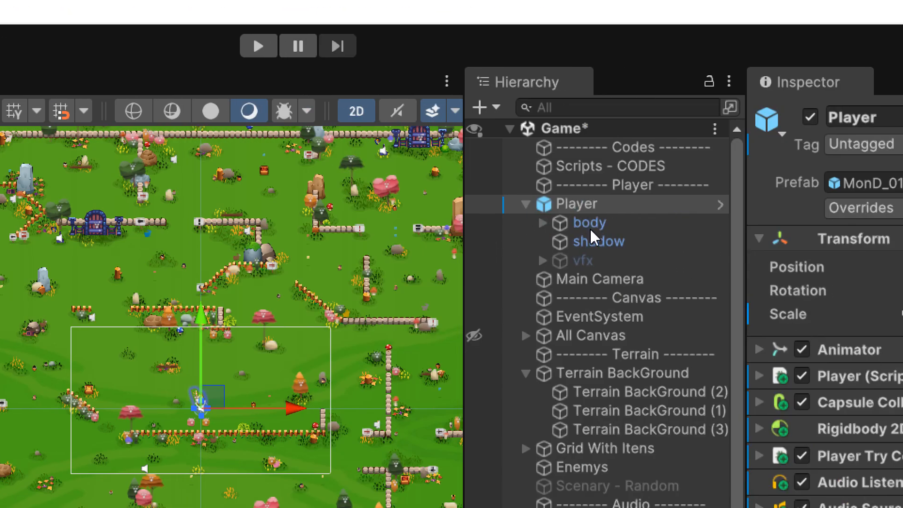
pyautogui.click(593, 229)
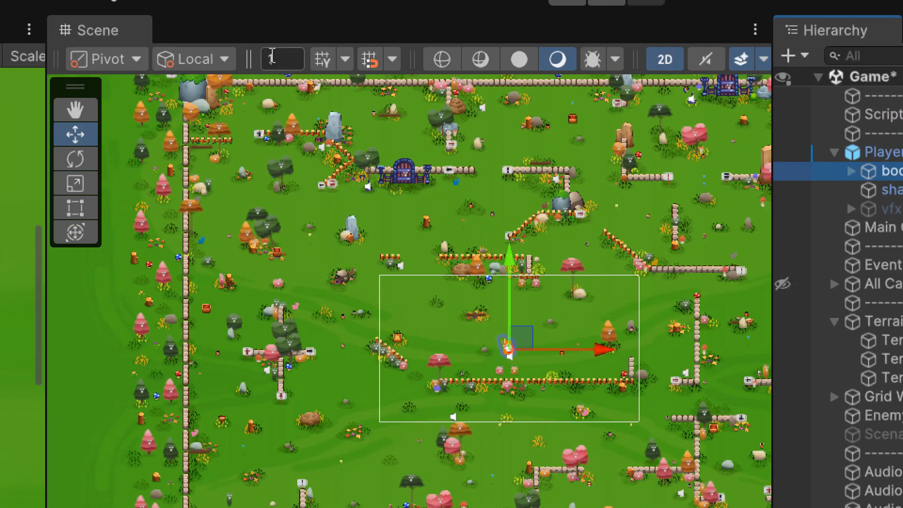
# Toggle the visibility of the Scene view grid on and off
pyautogui.moveTo(285, 57); pyautogui.dragTo(263, 58)
pyautogui.click(326, 66)
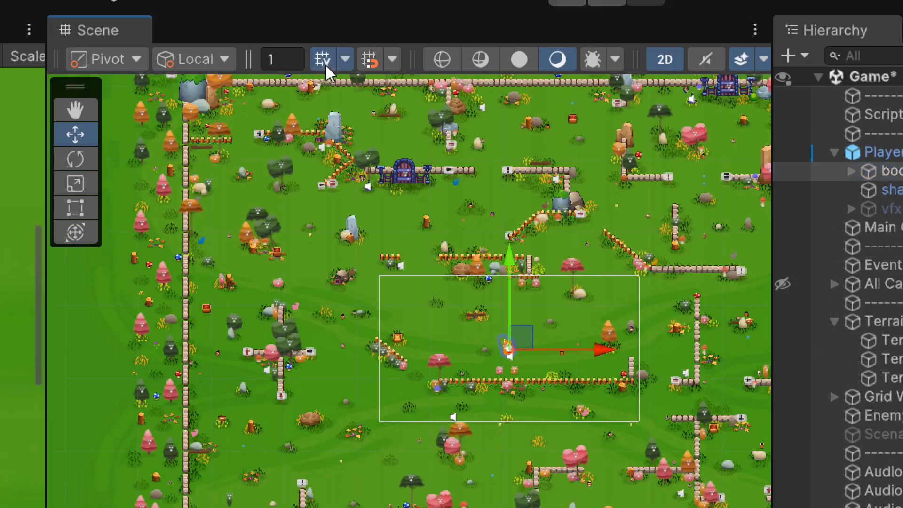
pyautogui.click(325, 64)
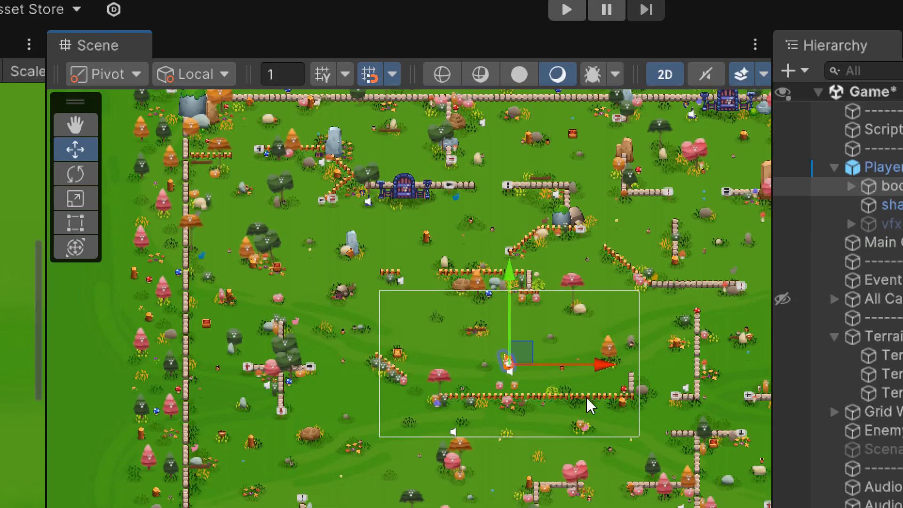
# Try moving the body child with grid snapping, undo the move and view the snap increment settings
pyautogui.moveTo(598, 359); pyautogui.dragTo(0, 449)
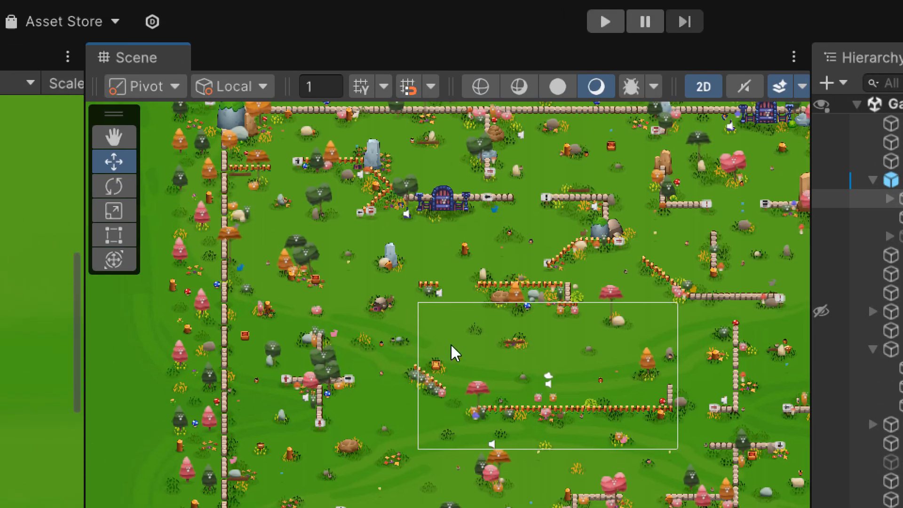
pyautogui.hotkey('ctrl', 'z')
pyautogui.click(432, 93)
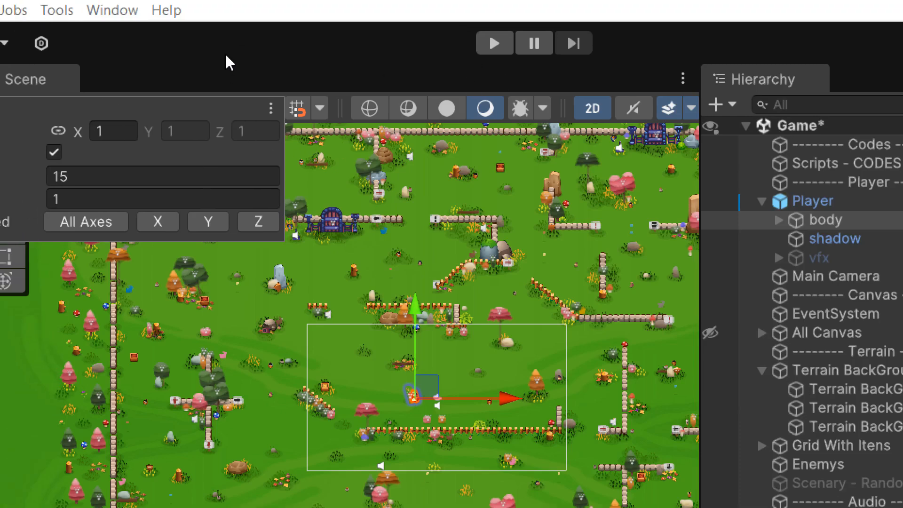
# Preview the scene in the Wireframe and Shaded Wireframe draw modes, inspecting the scenery meshes up close
pyautogui.click(370, 110)
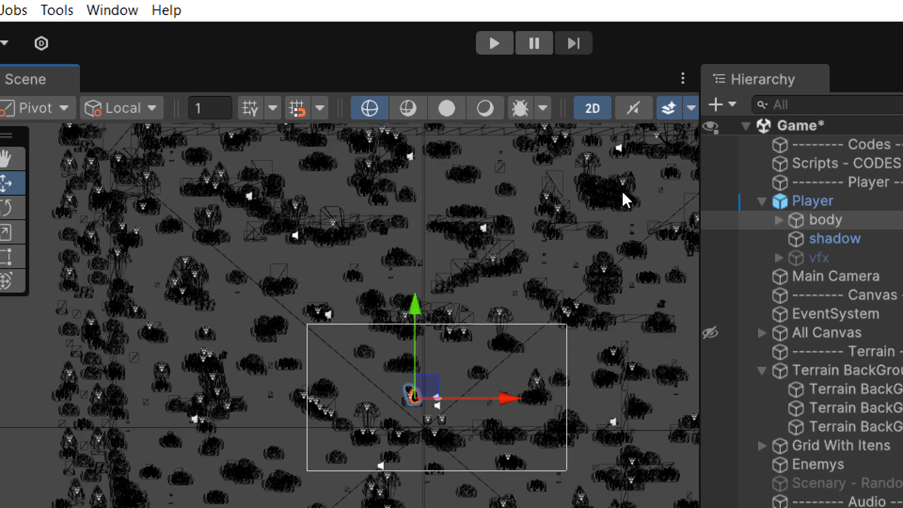
pyautogui.click(406, 108)
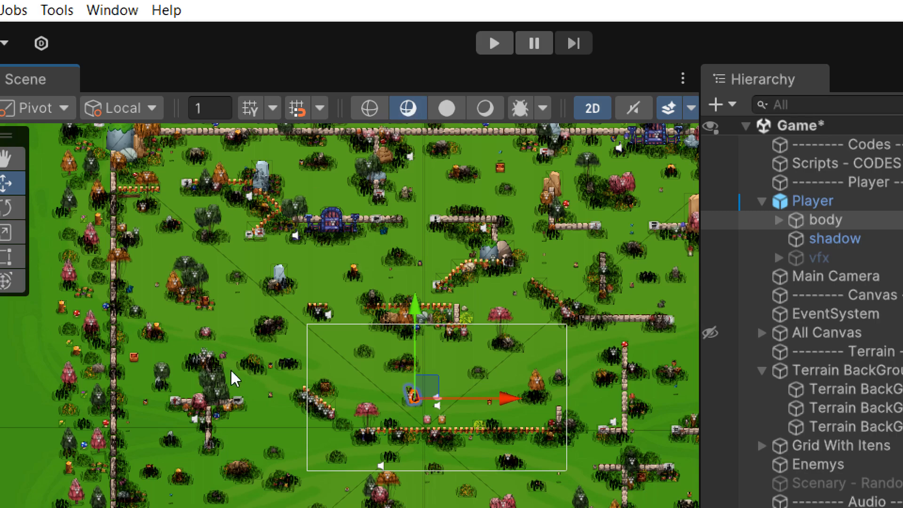
pyautogui.scroll(10, 235, 378)
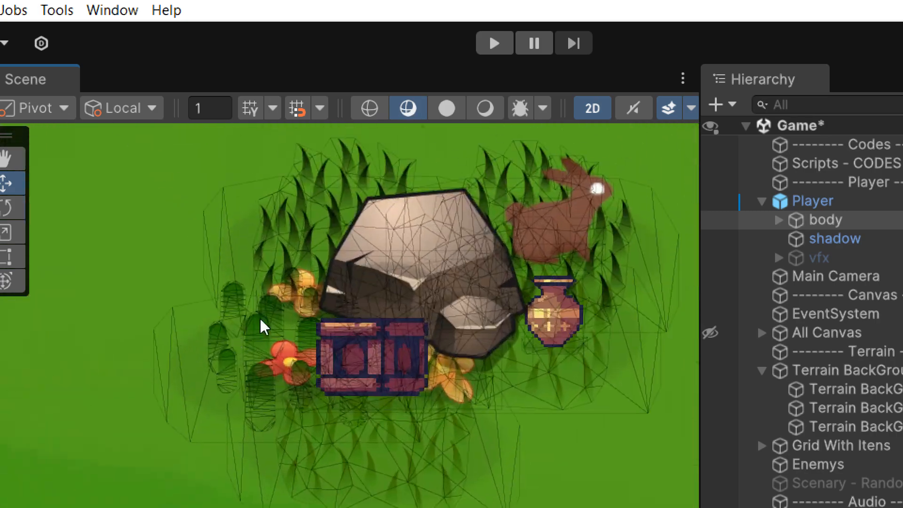
pyautogui.scroll(-8, 355, 317)
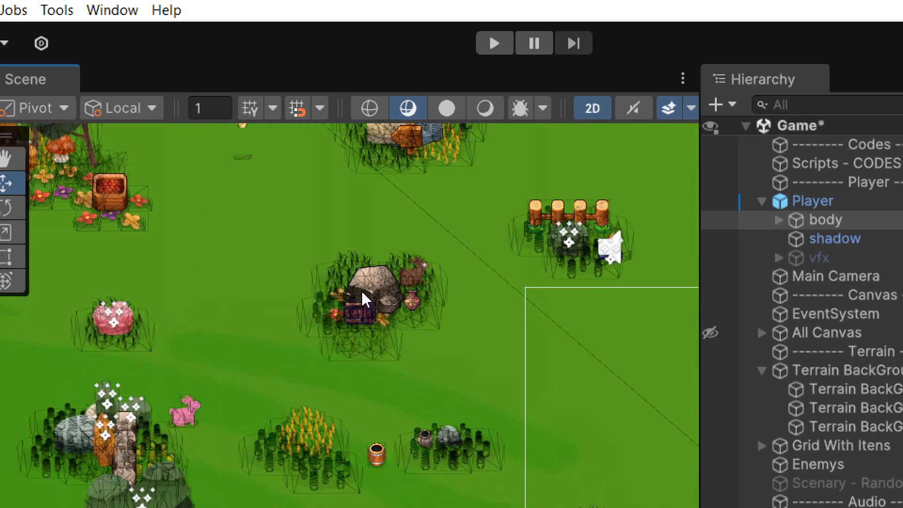
pyautogui.scroll(-5, 365, 298)
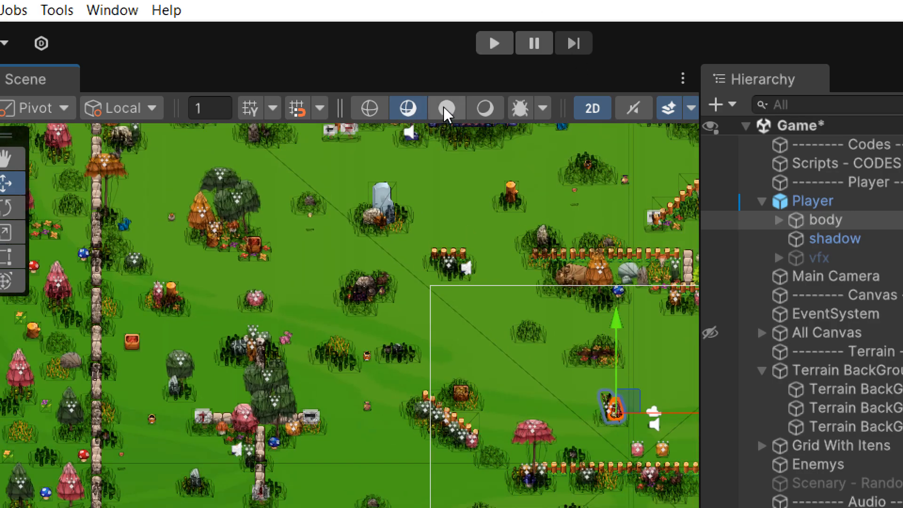
# Switch the Scene view to the Shaded draw mode and frame the area around the player
pyautogui.click(445, 108)
pyautogui.scroll(-10, 441, 214)
pyautogui.moveTo(507, 208); pyautogui.dragTo(409, 243, button='middle')
pyautogui.scroll(4, 392, 242)
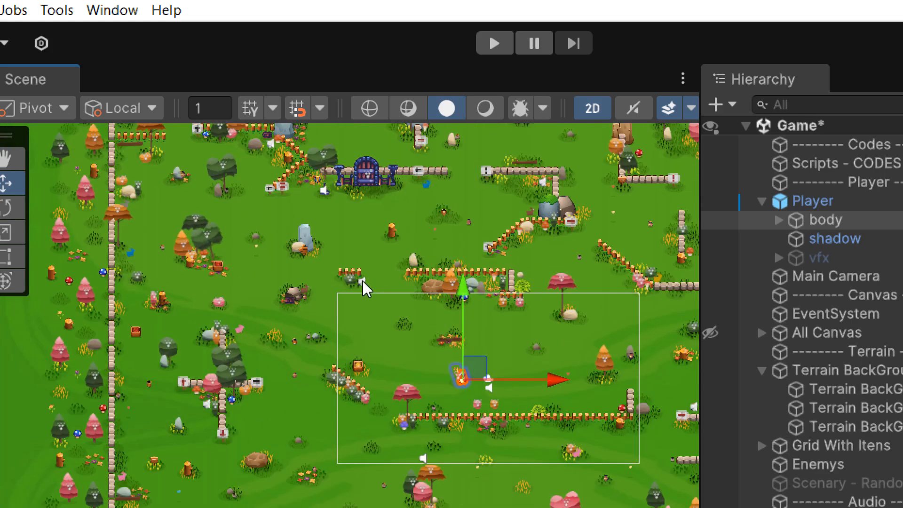
# Inspect the scenery up close, switch the Scene view to the fully lit Shaded draw mode and view the whole map
pyautogui.scroll(6, 282, 282)
pyautogui.scroll(-1, 326, 306)
pyautogui.scroll(4, 329, 310)
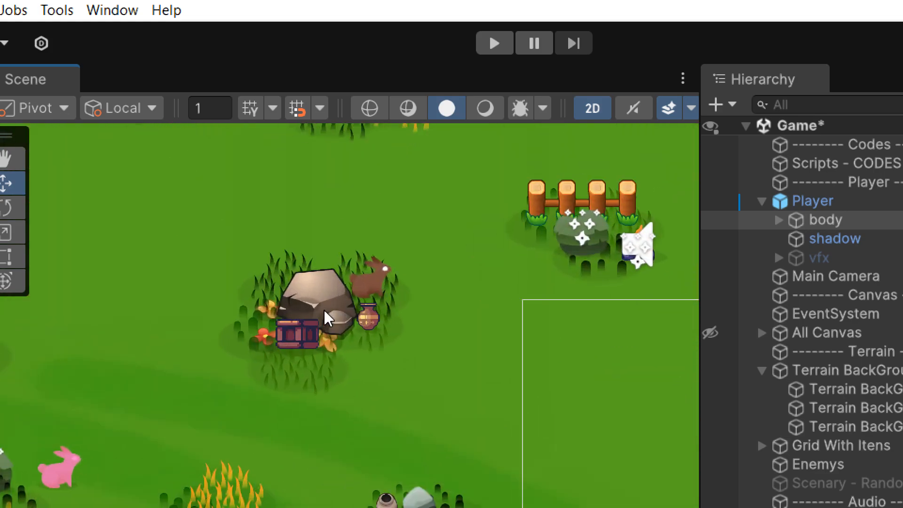
pyautogui.scroll(-2, 328, 318)
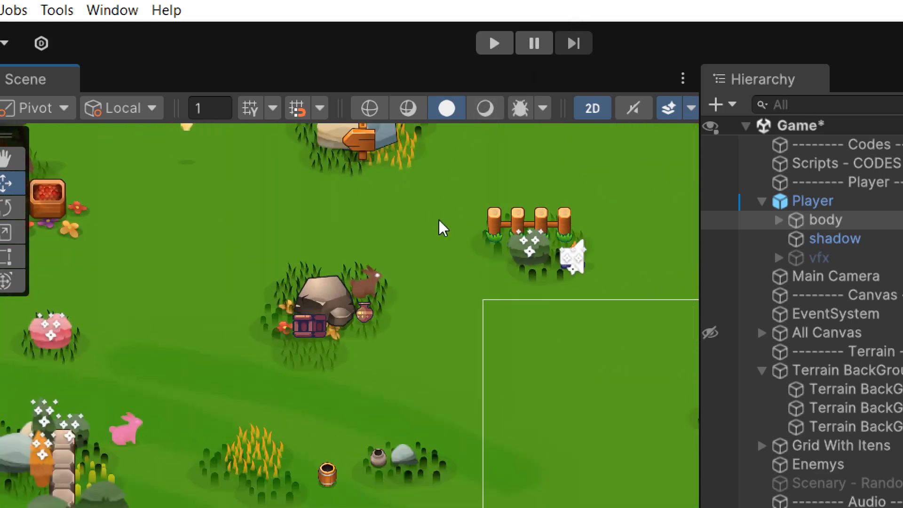
pyautogui.click(484, 108)
pyautogui.scroll(-8, 423, 301)
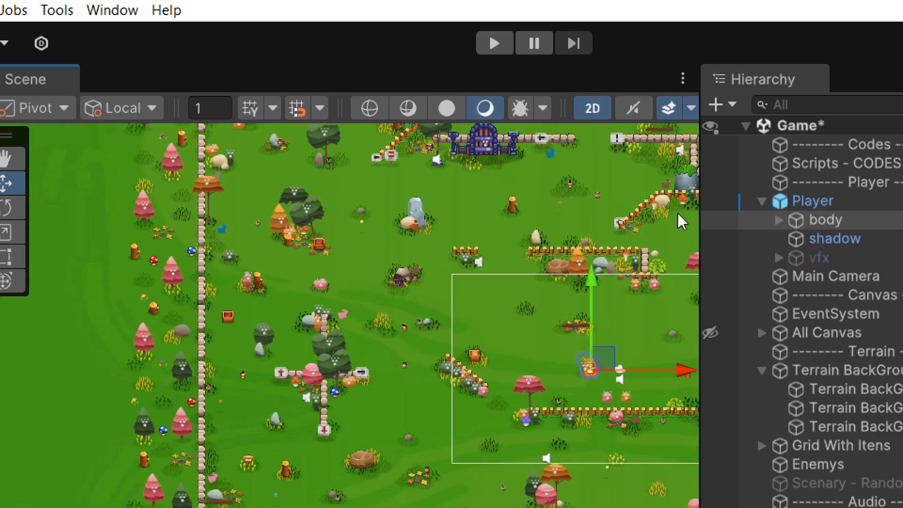
pyautogui.scroll(-4, 376, 207)
pyautogui.scroll(-1, 507, 184)
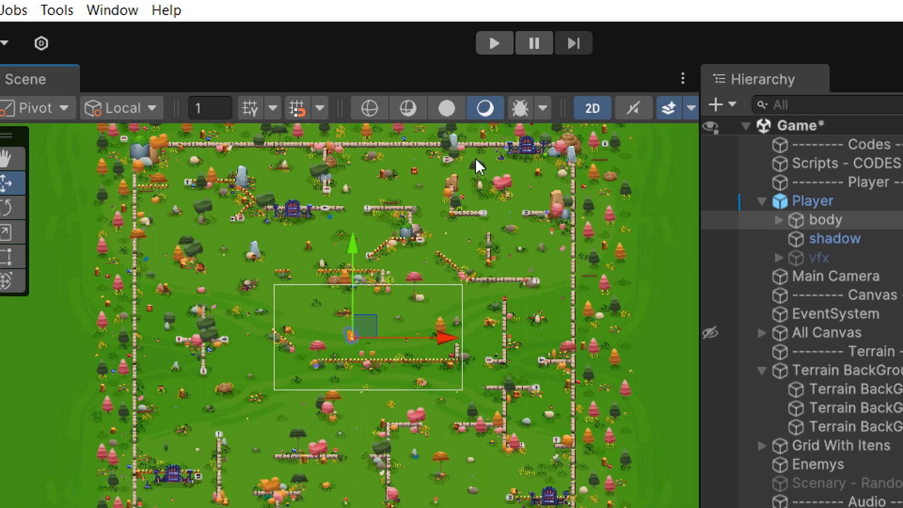
# Compare the Wireframe and Unlit draw modes on the whole map, returning to the fully lit Shaded mode
pyautogui.click(370, 114)
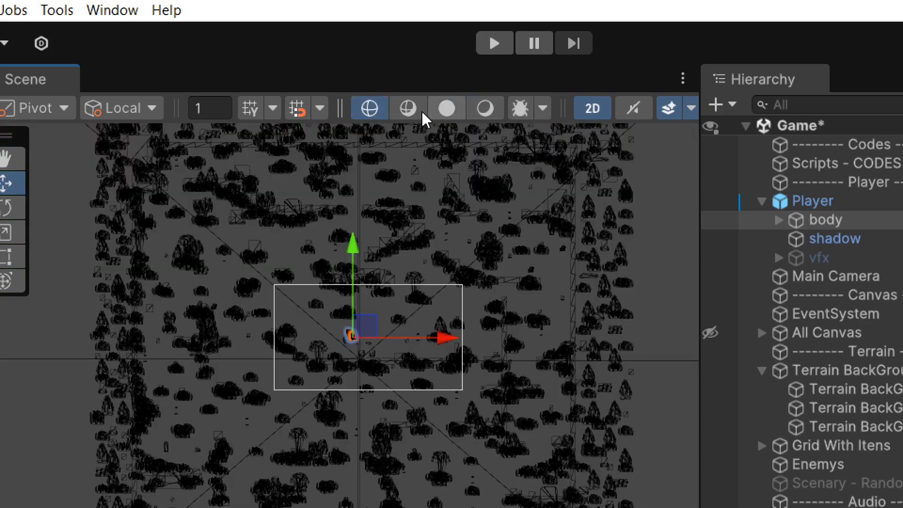
pyautogui.click(446, 114)
pyautogui.click(478, 113)
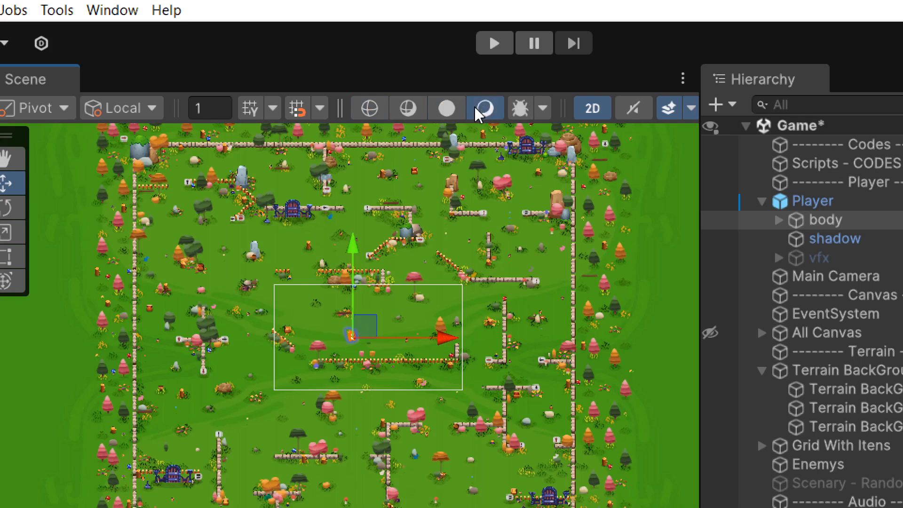
# Toggle the Scene view's Debug Draw Mode on and off several times
pyautogui.click(522, 115)
pyautogui.click(522, 116)
pyautogui.click(522, 115)
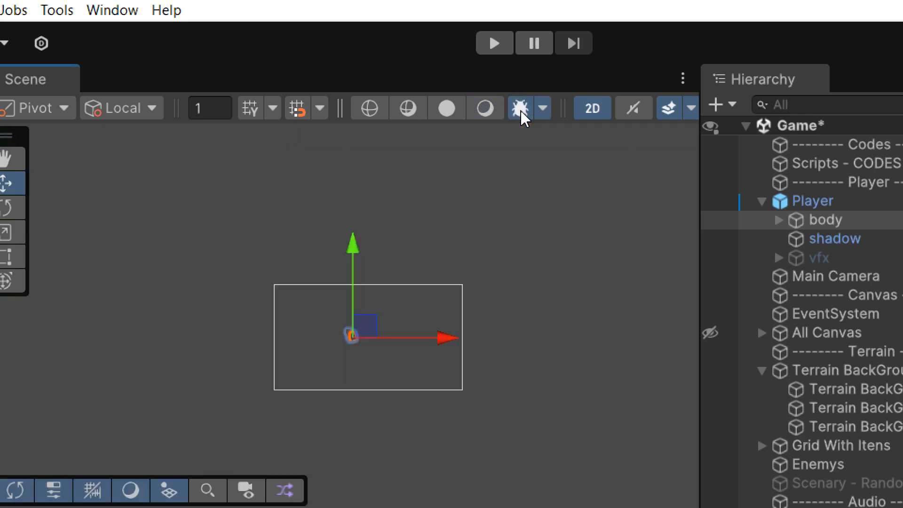
pyautogui.click(522, 113)
pyautogui.click(522, 112)
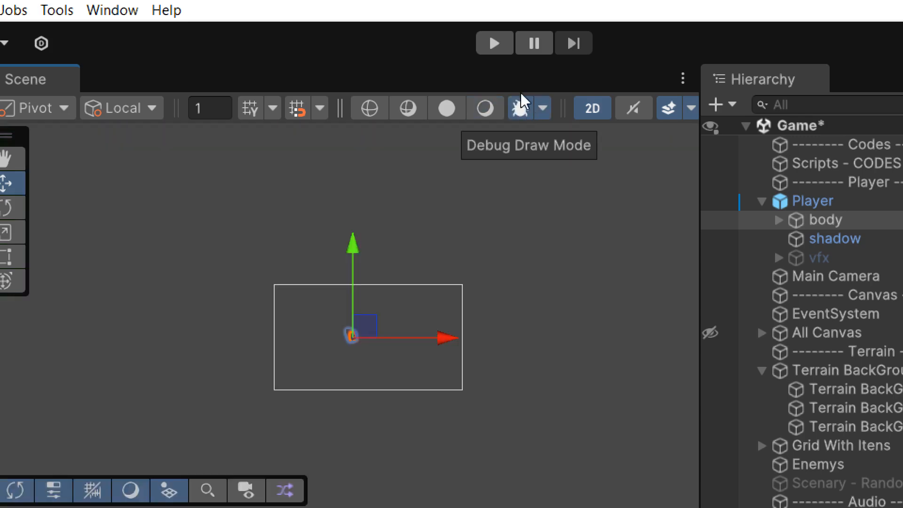
pyautogui.click(522, 110)
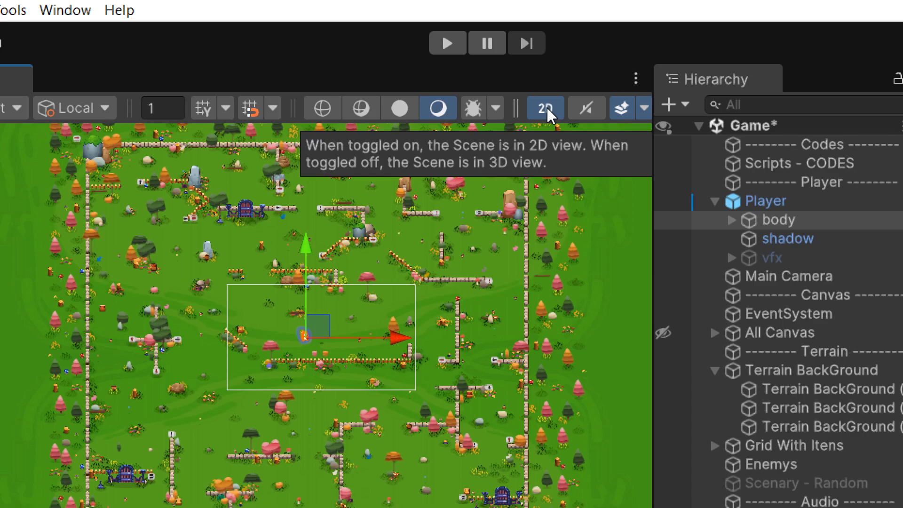
# Switch the Scene view to 3D, examine the flat terrain from different angles and return to 2D
pyautogui.click(545, 107)
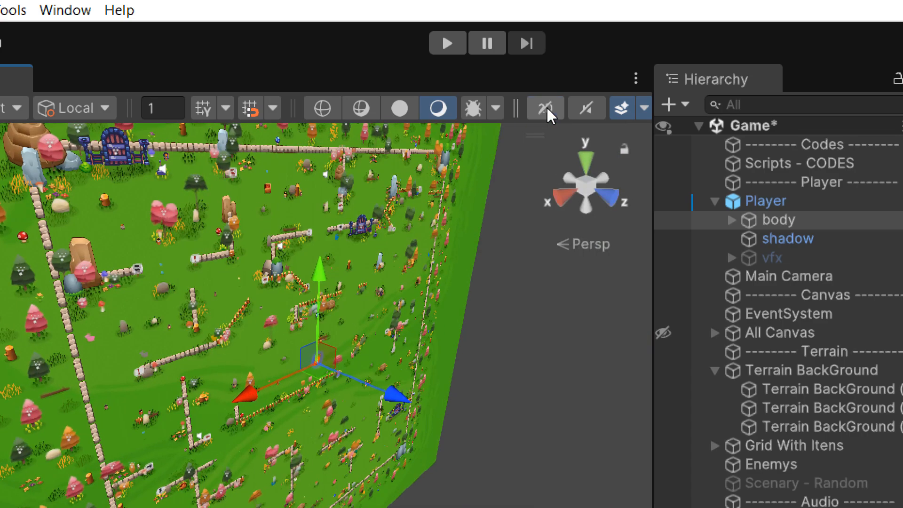
pyautogui.click(546, 107)
pyautogui.click(547, 109)
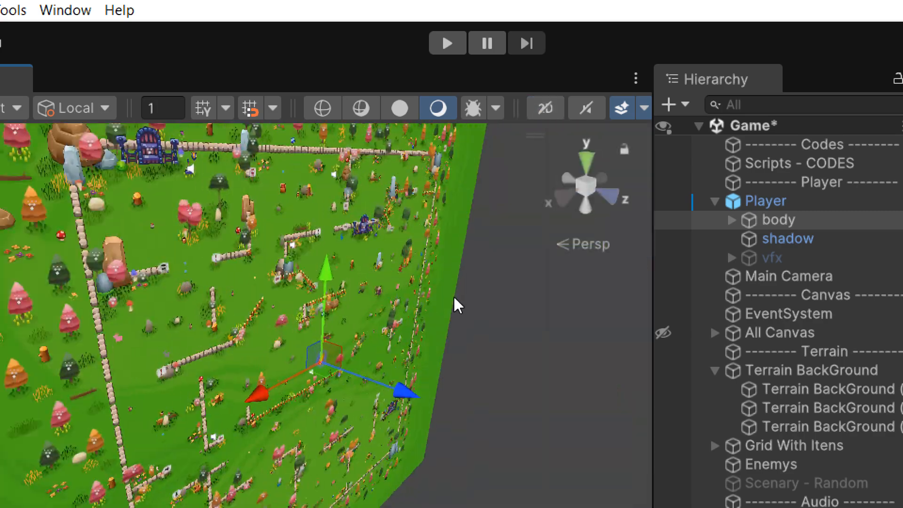
pyautogui.scroll(-5, 387, 340)
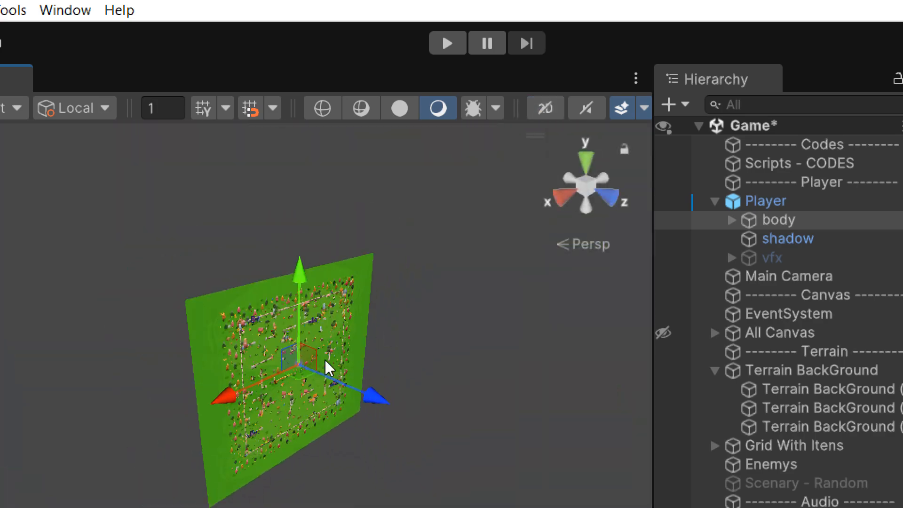
pyautogui.moveTo(394, 327); pyautogui.dragTo(514, 328, button='right')
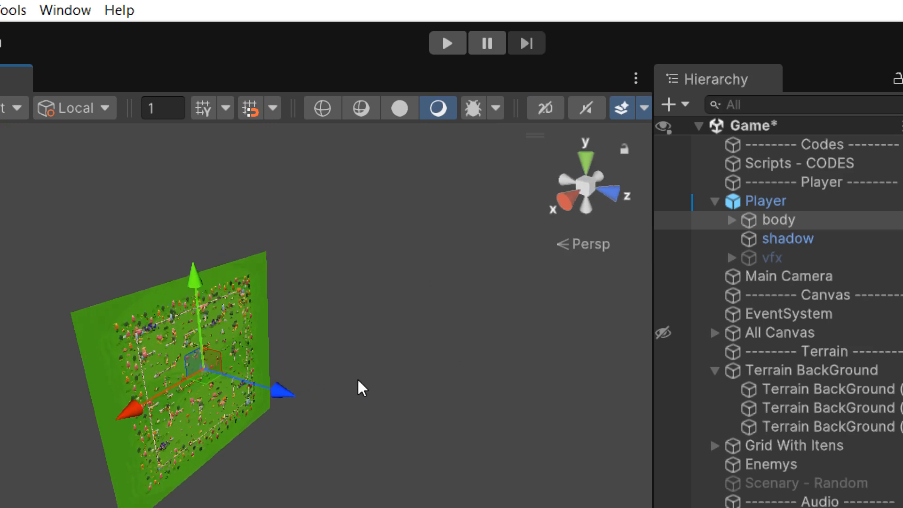
pyautogui.moveTo(359, 382); pyautogui.dragTo(682, 220, button='middle')
pyautogui.moveTo(518, 252); pyautogui.dragTo(271, 401, button='right')
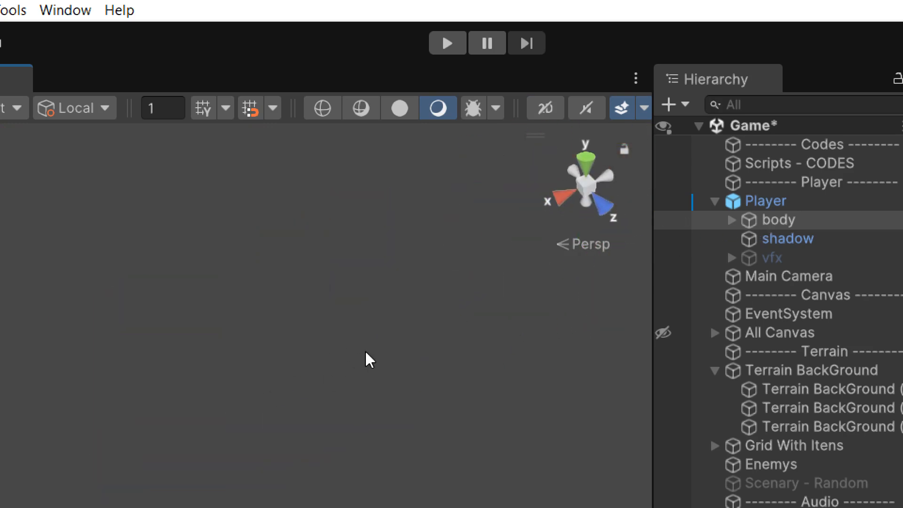
pyautogui.moveTo(367, 359); pyautogui.dragTo(131, 426, button='middle')
pyautogui.scroll(-3, 174, 363)
pyautogui.moveTo(532, 357); pyautogui.dragTo(450, 339, button='middle')
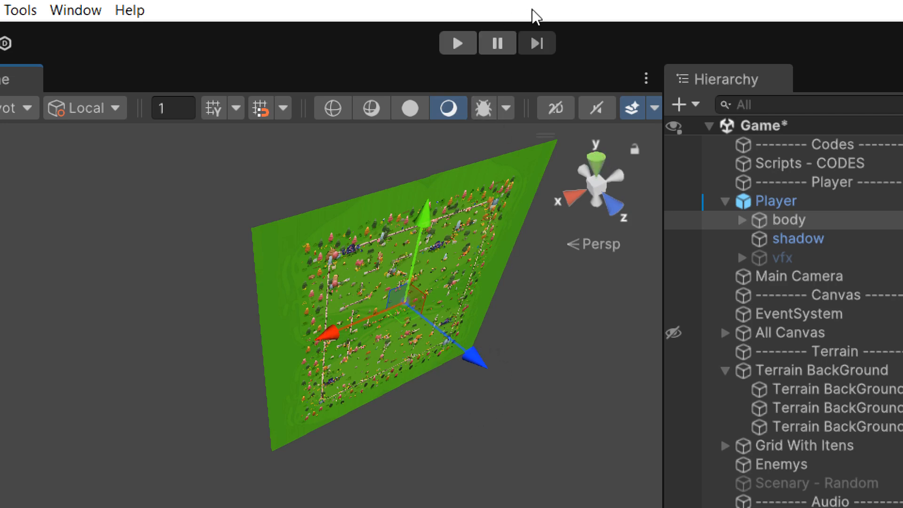
pyautogui.click(568, 105)
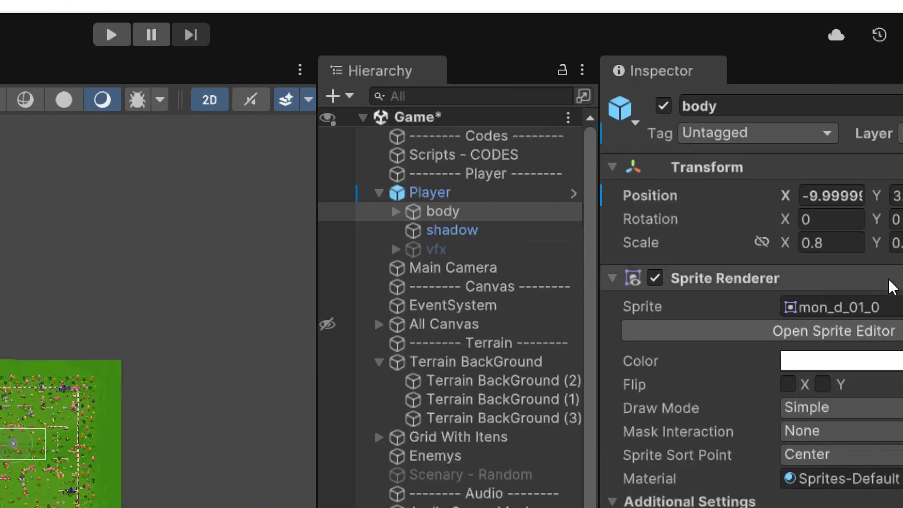
# Turn on the Scene view audio, turn off its effects and reset the screen magnifier to 100%
pyautogui.click(250, 102)
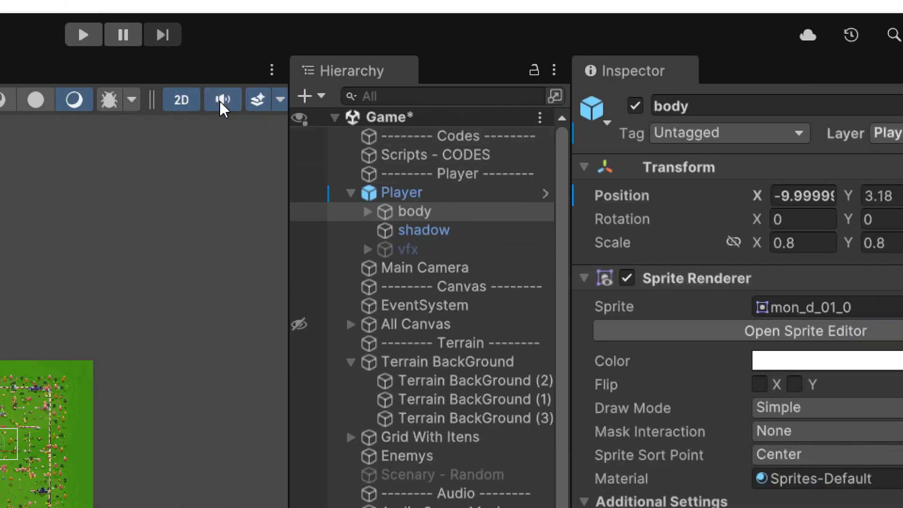
pyautogui.click(257, 99)
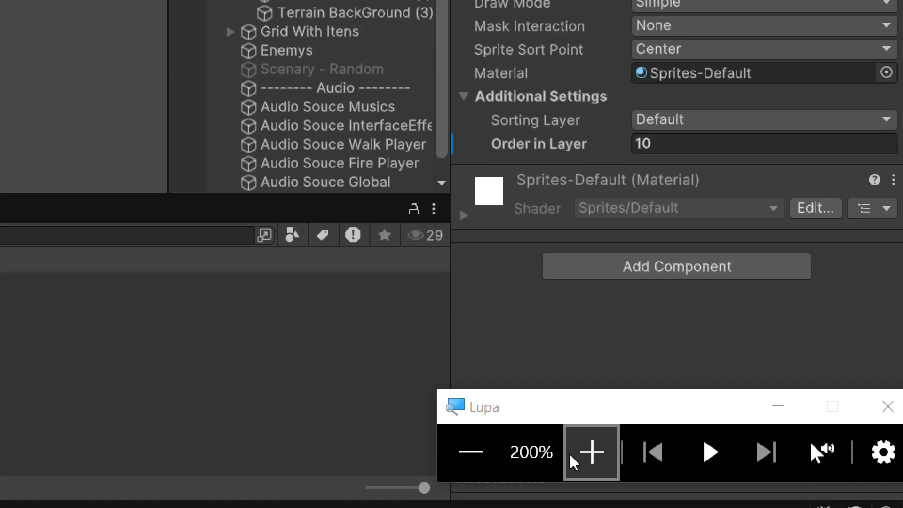
pyautogui.click(503, 463)
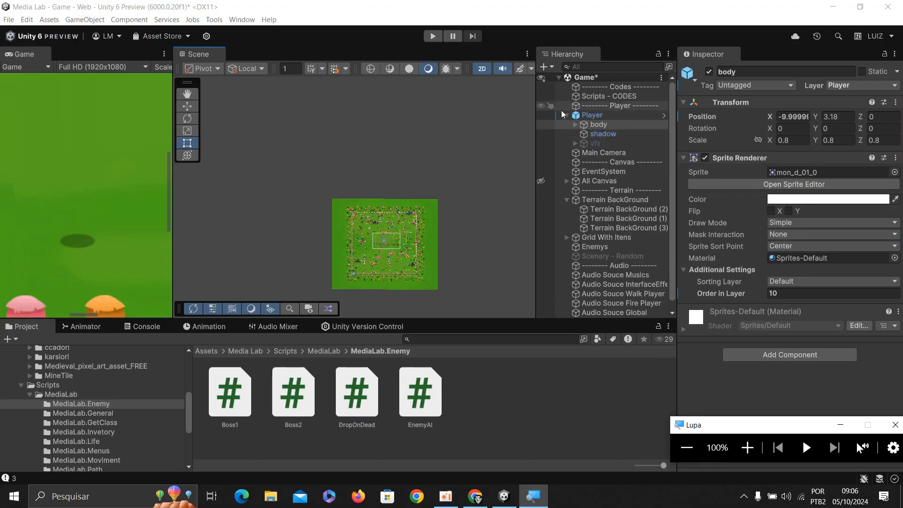
# Toggle the Scene view effects while examining the scenery at closer range, leaving the effects turned on
pyautogui.click(520, 69)
pyautogui.scroll(5, 395, 231)
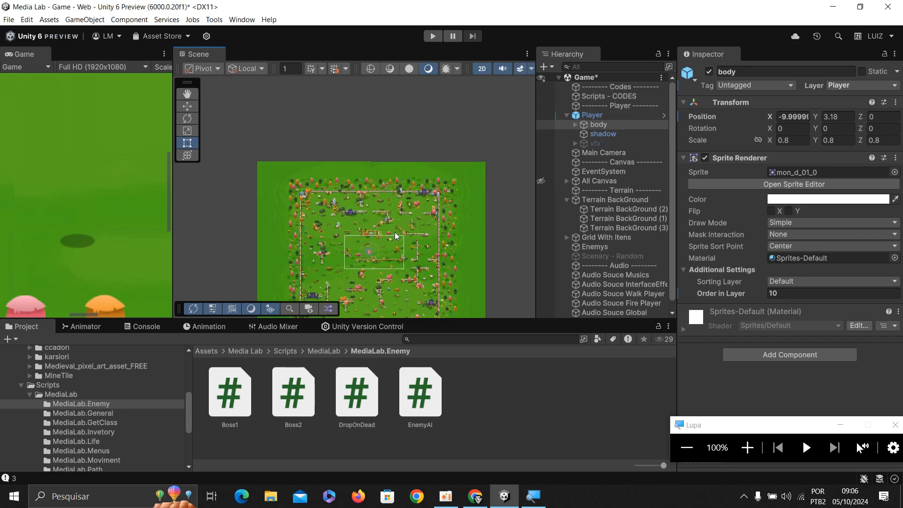
pyautogui.click(520, 69)
pyautogui.scroll(5, 356, 193)
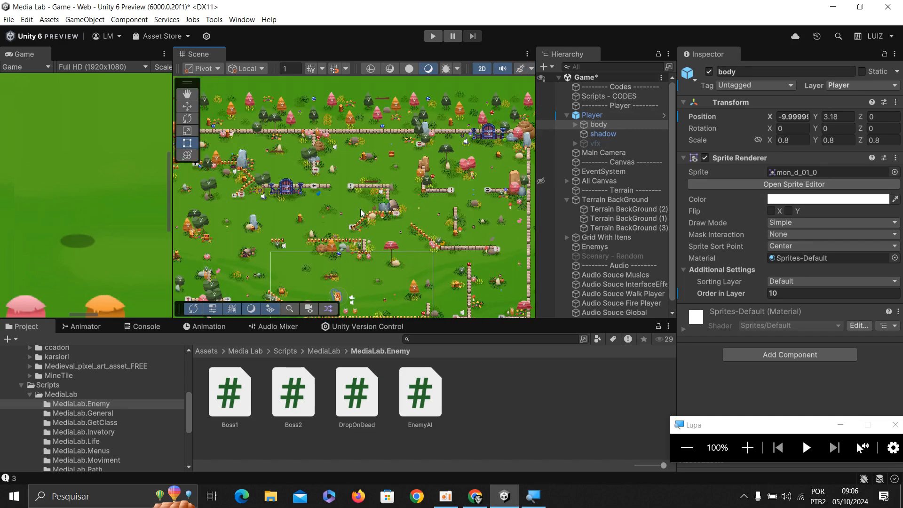
pyautogui.scroll(3, 356, 193)
pyautogui.click(520, 68)
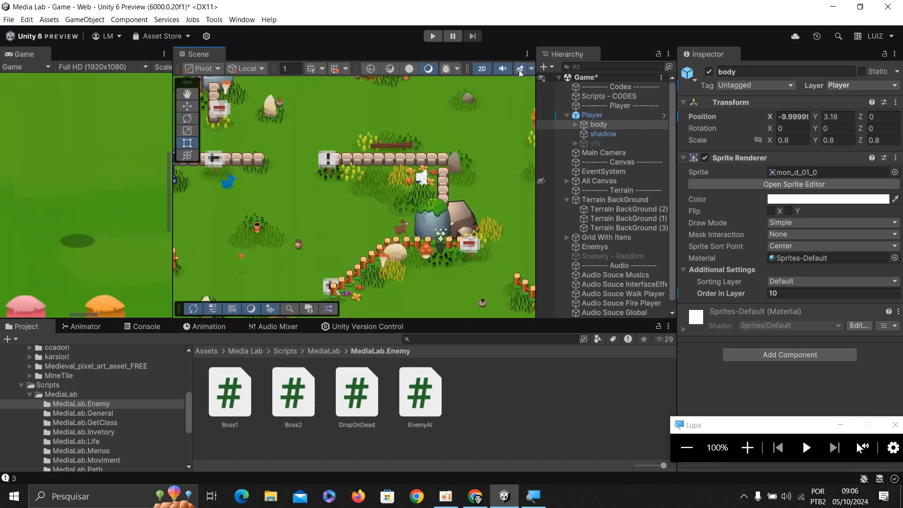
# Select the CampFire beside the stone fence and toggle the Scene view's camera overlay on and off
pyautogui.click(422, 178)
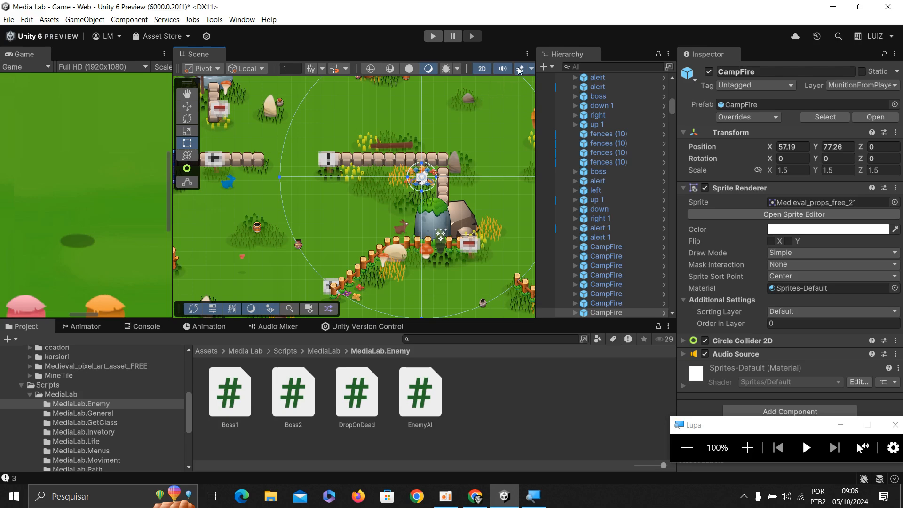
pyautogui.scroll(-6, 465, 176)
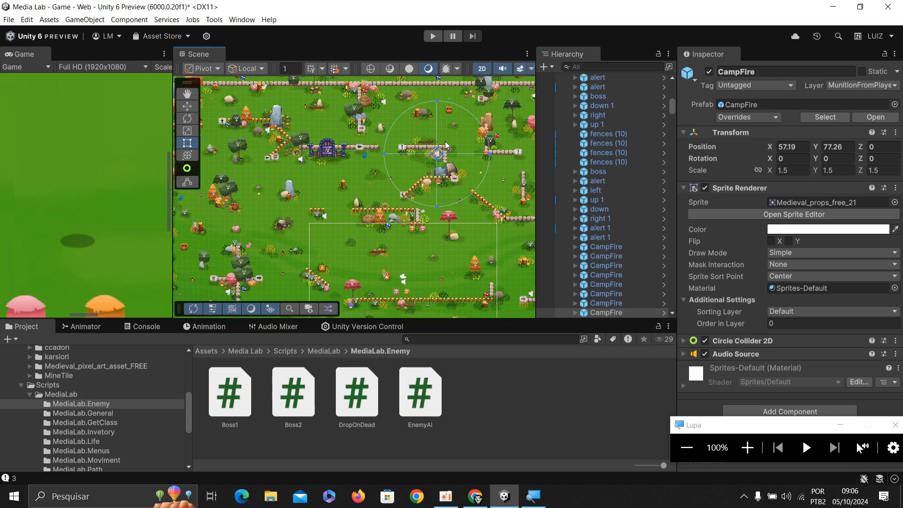
pyautogui.click(309, 309)
pyautogui.click(308, 309)
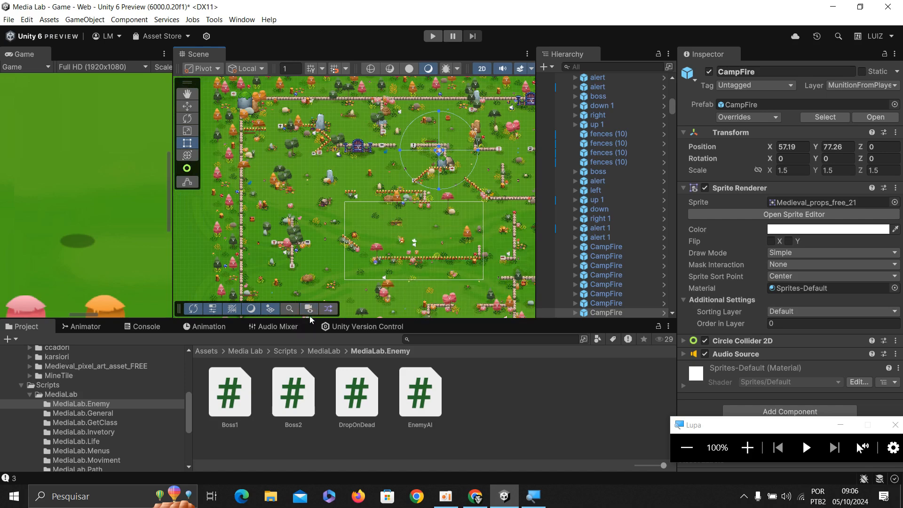
pyautogui.click(309, 309)
pyautogui.click(308, 309)
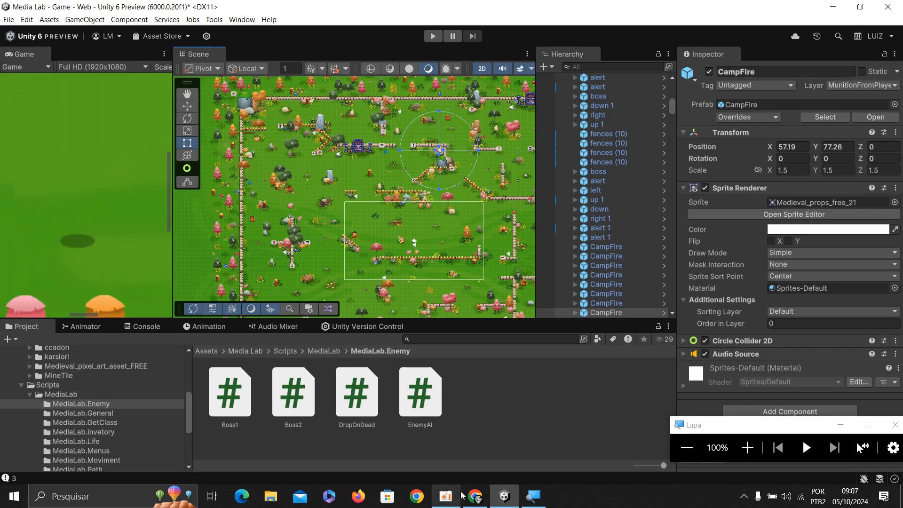
# Switch to the browser to check the "DIA 05/10, CRONOGRAMA" lesson schedule in Canva, and return to Unity
pyautogui.click(475, 497)
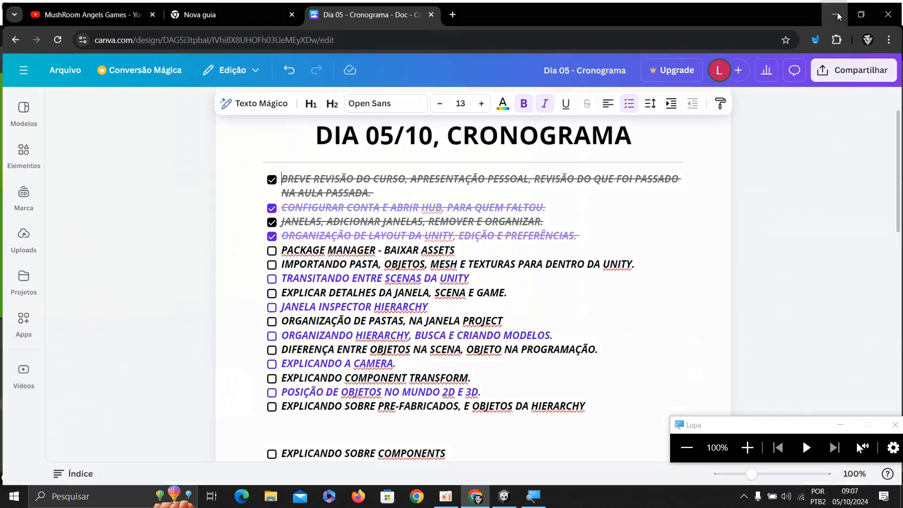
pyautogui.hotkey('alt', 'Tab')
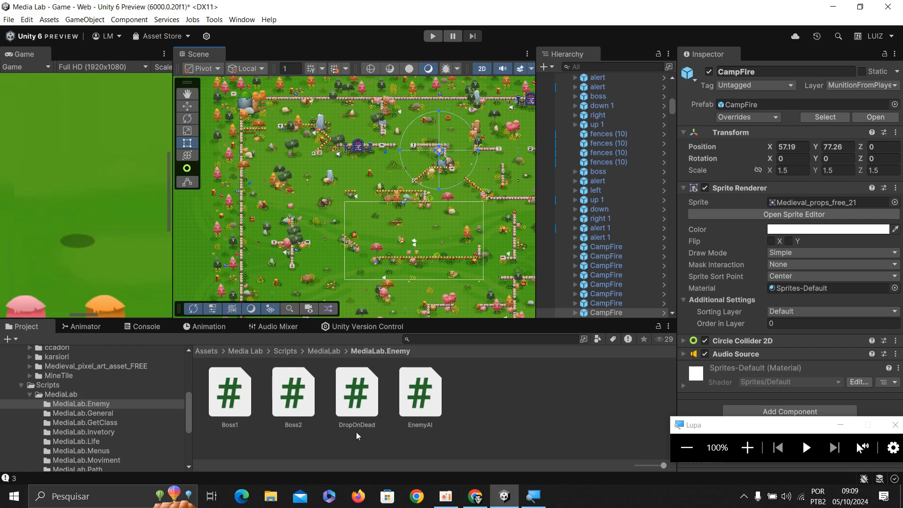
# Magnify the screen around the project folders and collapse the Media Lab folder under Assets
pyautogui.click(747, 447)
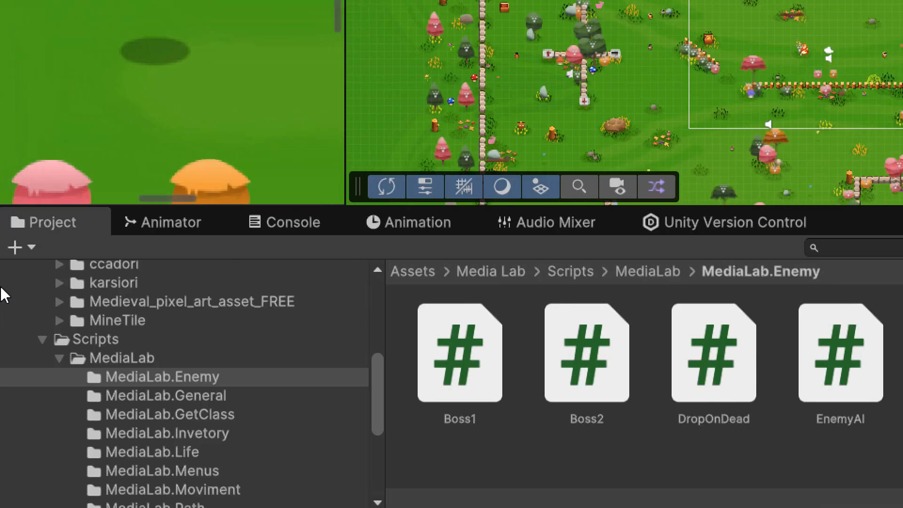
pyautogui.scroll(5, 19, 363)
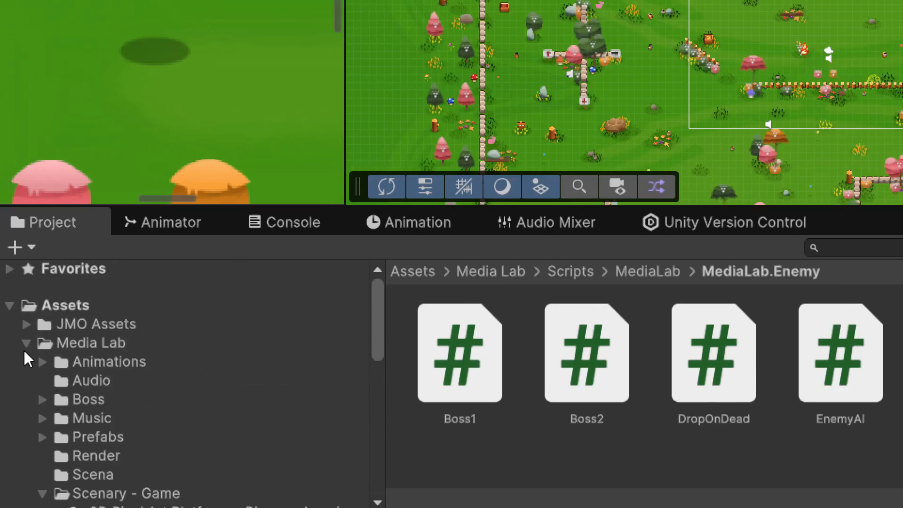
pyautogui.click(25, 343)
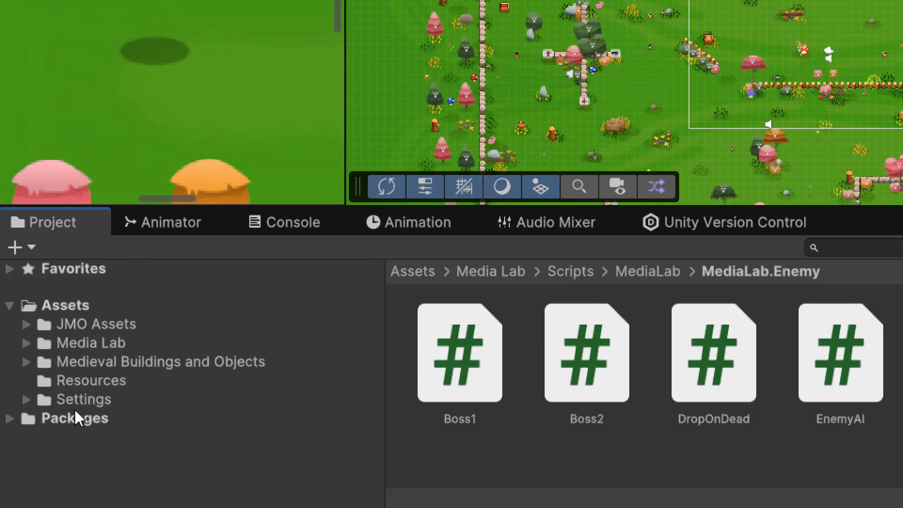
# Expand the Packages folder and browse through the project's installed packages
pyautogui.click(9, 418)
pyautogui.scroll(-5, 79, 427)
pyautogui.scroll(3, 79, 426)
pyautogui.scroll(3, 88, 335)
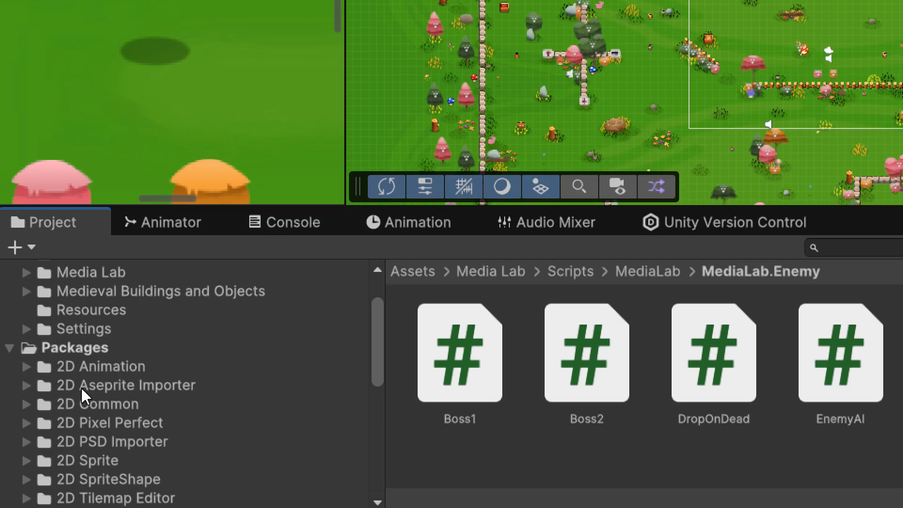
pyautogui.scroll(-5, 114, 429)
pyautogui.scroll(4, 97, 393)
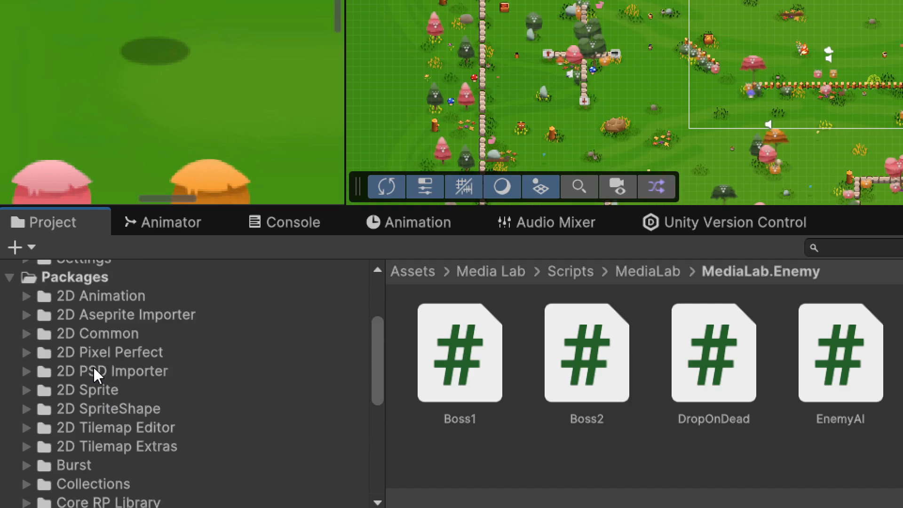
pyautogui.scroll(-6, 82, 381)
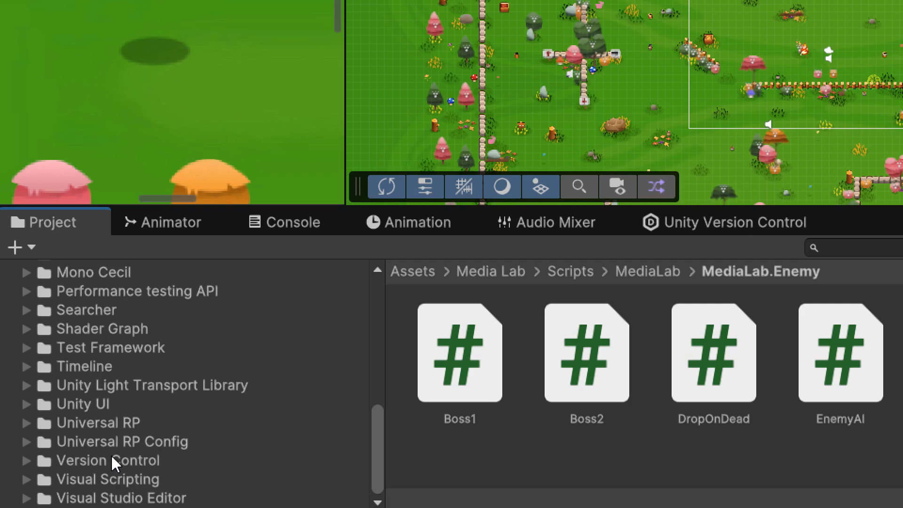
pyautogui.scroll(8, 118, 442)
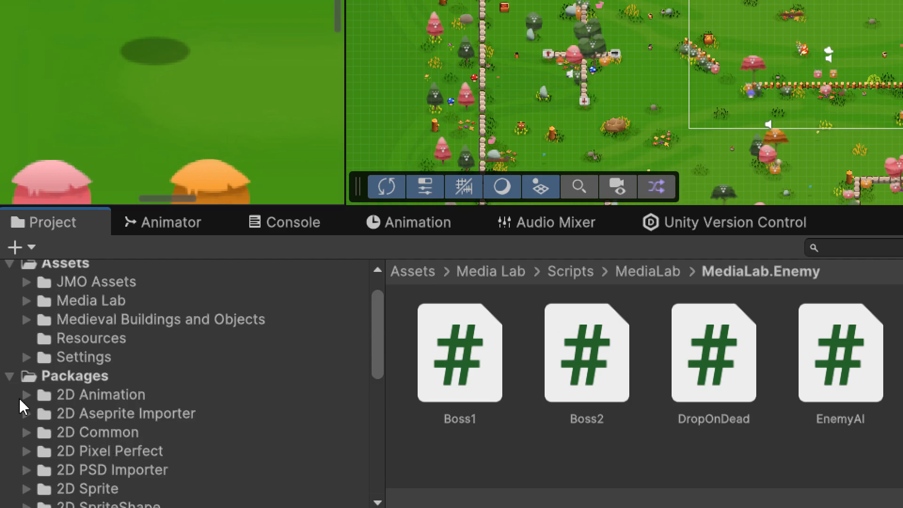
# Collapse the Packages folder and view the contents of Medieval Buildings and Objects, Resources and Settings under Assets
pyautogui.click(8, 375)
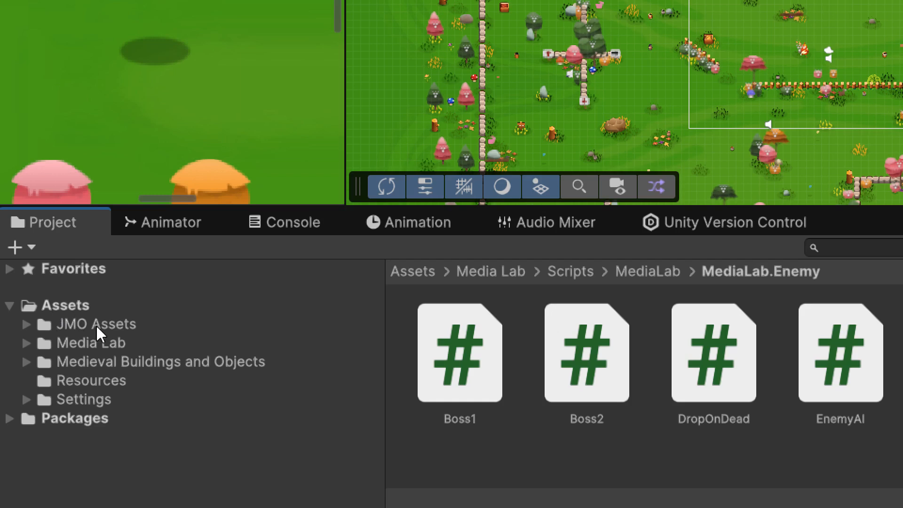
pyautogui.click(115, 358)
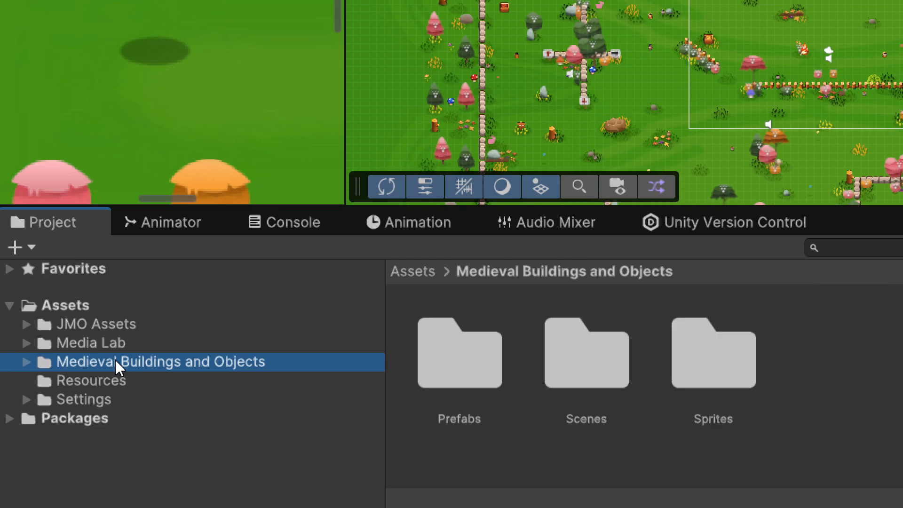
pyautogui.click(112, 380)
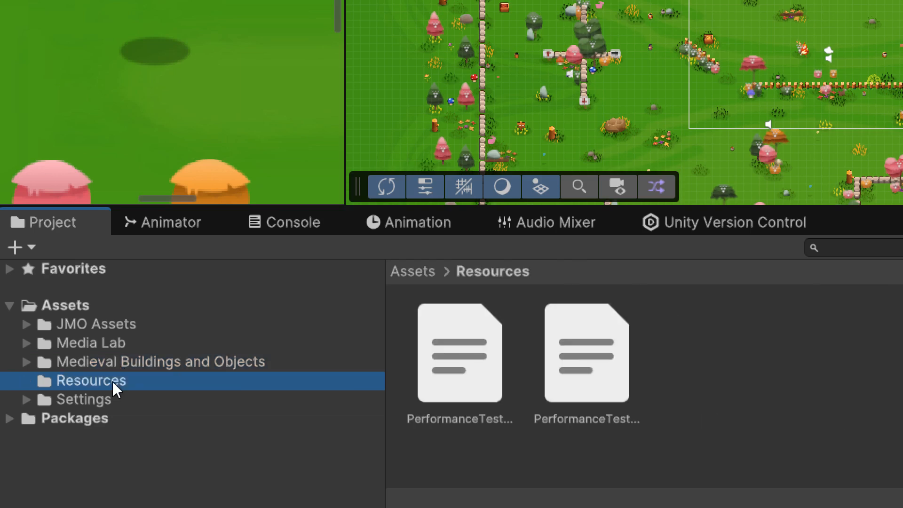
pyautogui.click(89, 394)
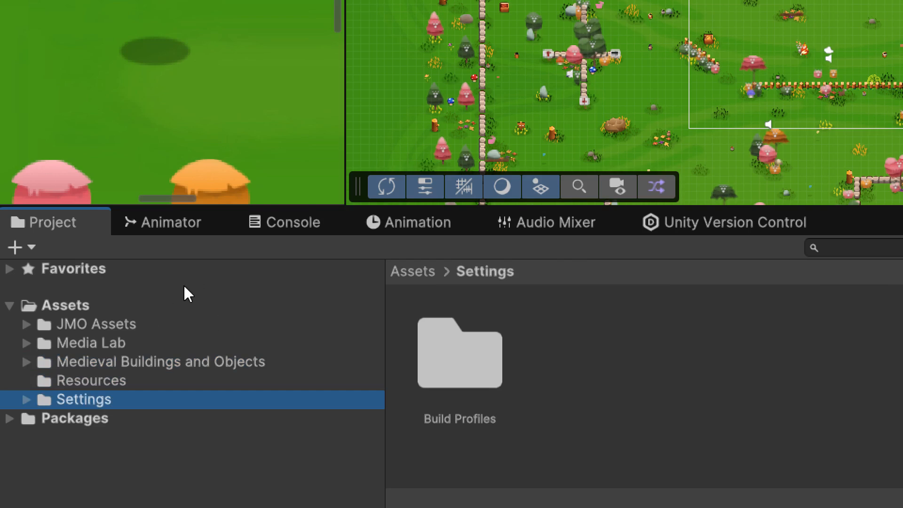
# Expand the Media Lab folder under Assets and browse through its subfolders
pyautogui.click(27, 342)
pyautogui.scroll(-3, 52, 330)
pyautogui.scroll(3, 45, 339)
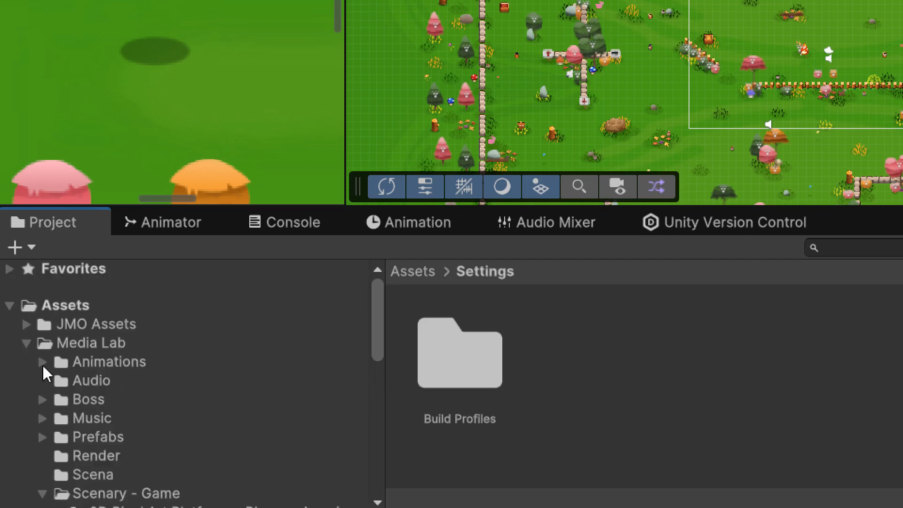
pyautogui.scroll(-3, 71, 348)
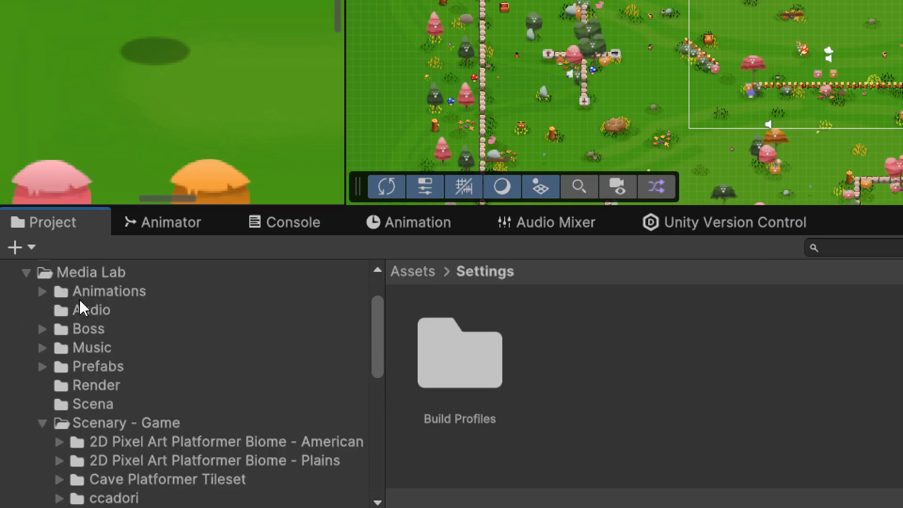
pyautogui.scroll(3, 77, 320)
pyautogui.scroll(-5, 67, 342)
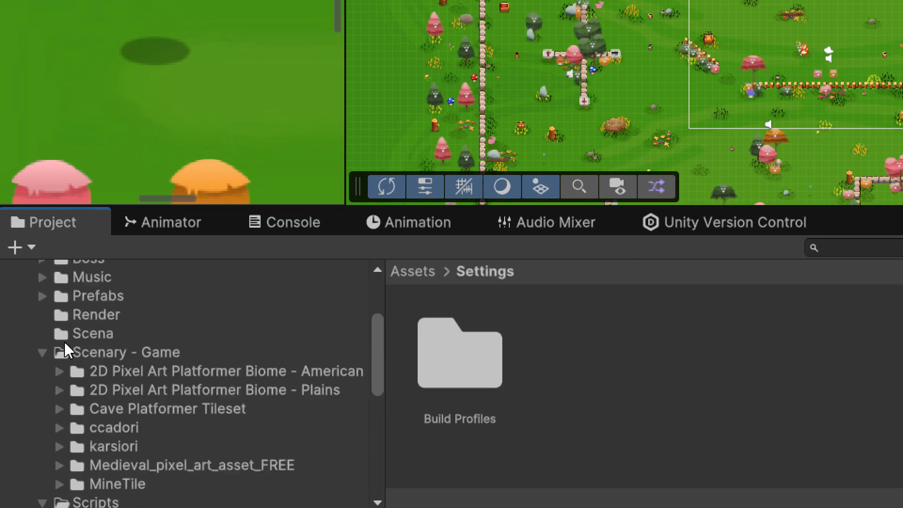
pyautogui.scroll(5, 33, 359)
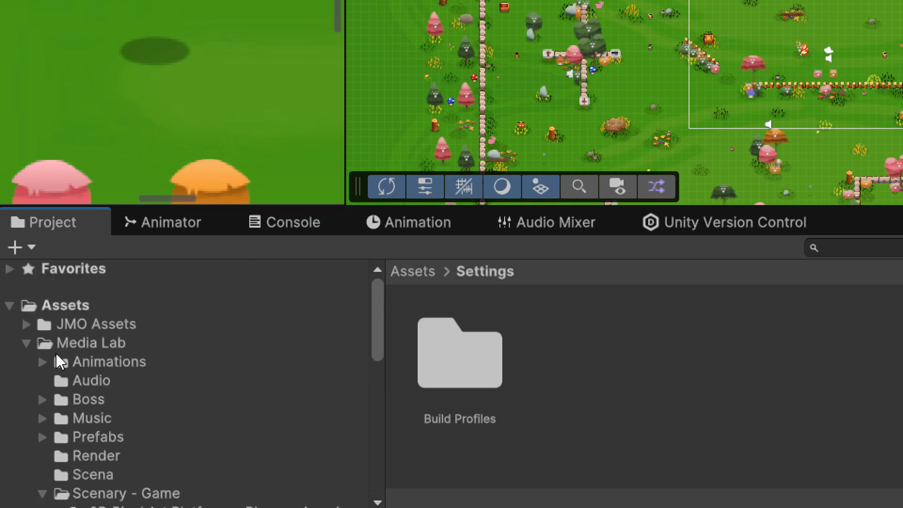
pyautogui.scroll(-3, 70, 350)
pyautogui.scroll(-5, 47, 437)
pyautogui.scroll(3, 56, 405)
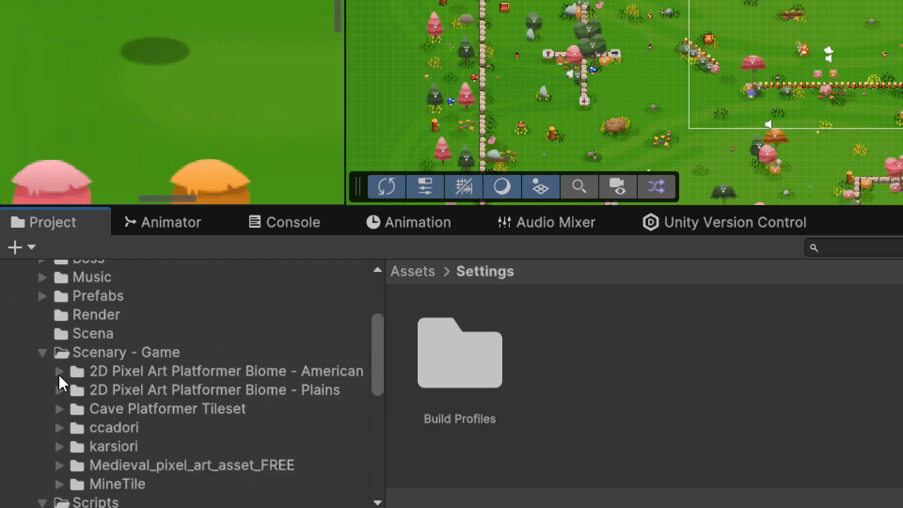
# Collapse the Scenary - Game and Scripts subfolders inside Media Lab
pyautogui.click(38, 351)
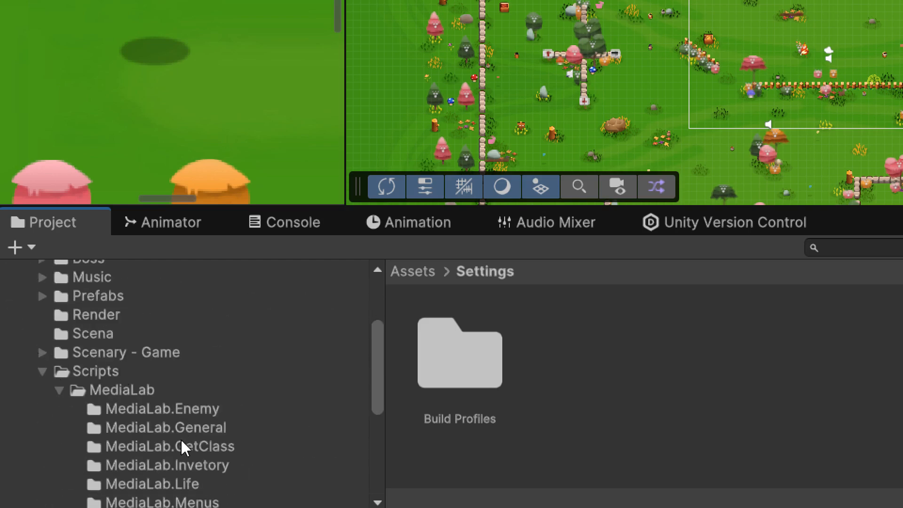
pyautogui.click(44, 371)
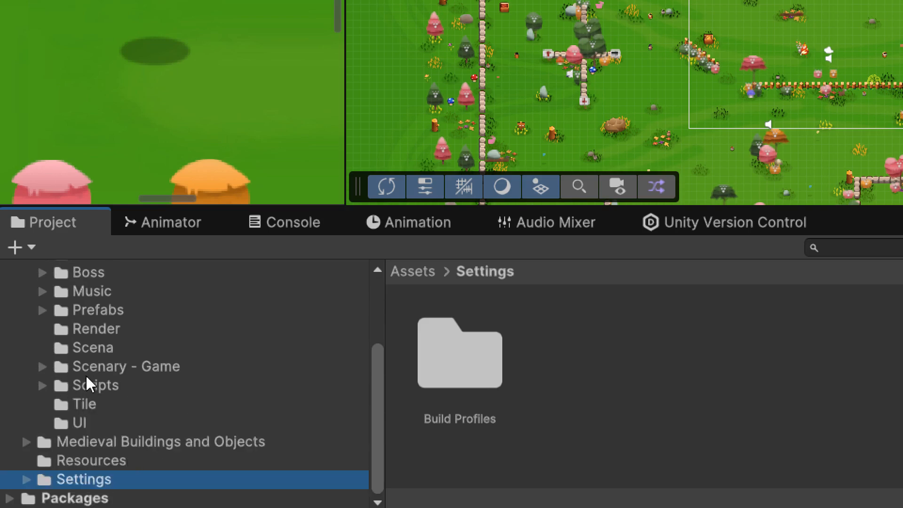
pyautogui.scroll(3, 48, 411)
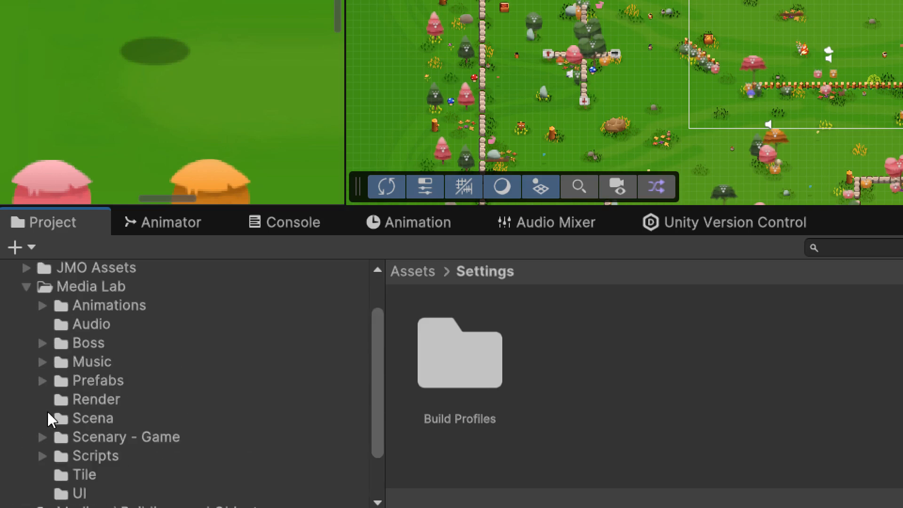
# Expand Scenary - Game and view its asset pack folders, including MineTile, Cave Platformer Tileset and both 2D Pixel Art Platformer Biome folders
pyautogui.click(42, 437)
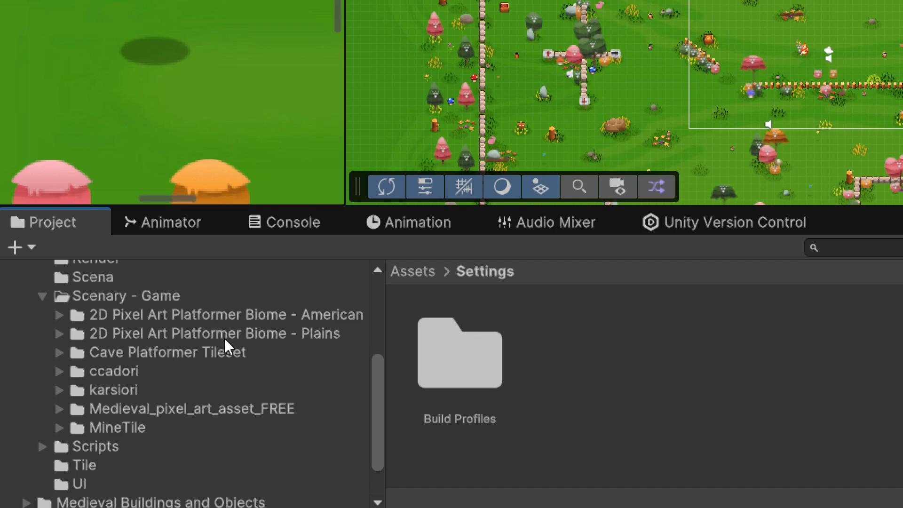
pyautogui.click(112, 393)
pyautogui.click(121, 412)
pyautogui.click(117, 429)
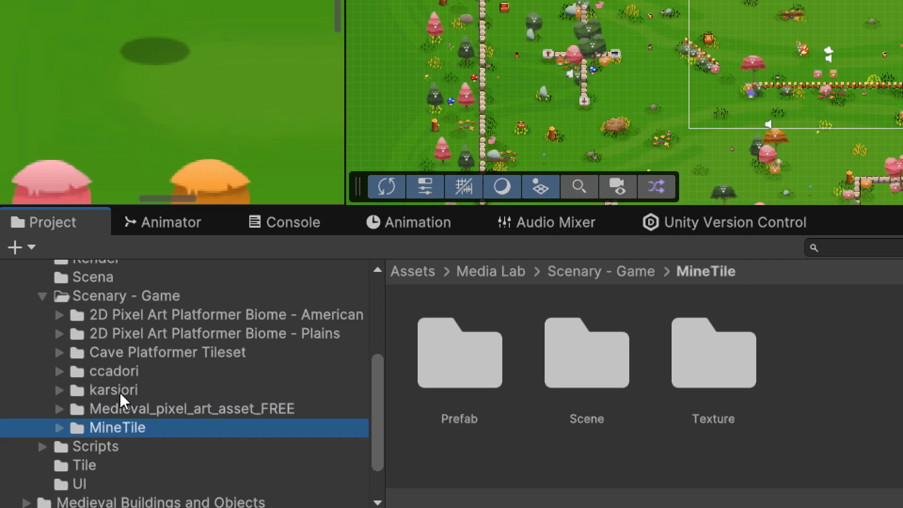
pyautogui.click(120, 393)
pyautogui.click(131, 370)
pyautogui.click(150, 349)
pyautogui.click(175, 333)
pyautogui.click(196, 314)
# Look over the Media Lab folder tree, and collapse Scenary - Game and the whole Media Lab folder
pyautogui.scroll(3, 195, 357)
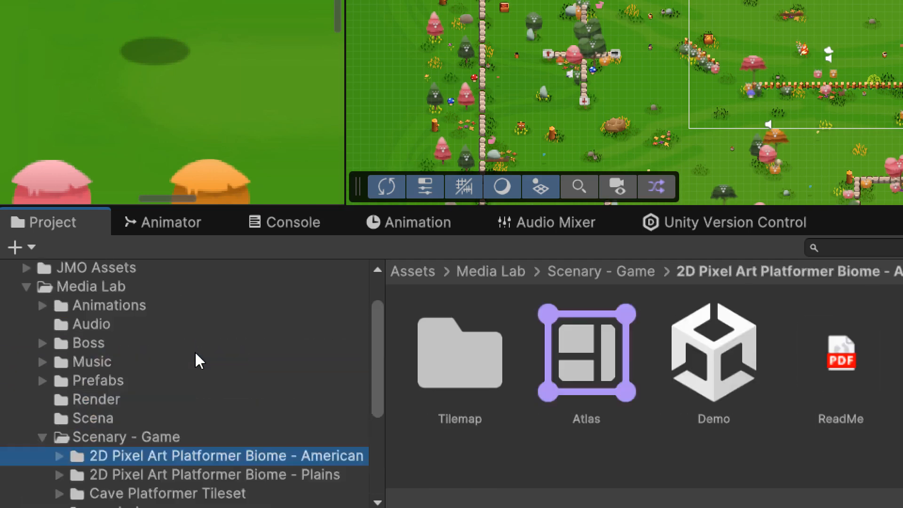
pyautogui.scroll(3, 192, 358)
pyautogui.scroll(-10, 188, 358)
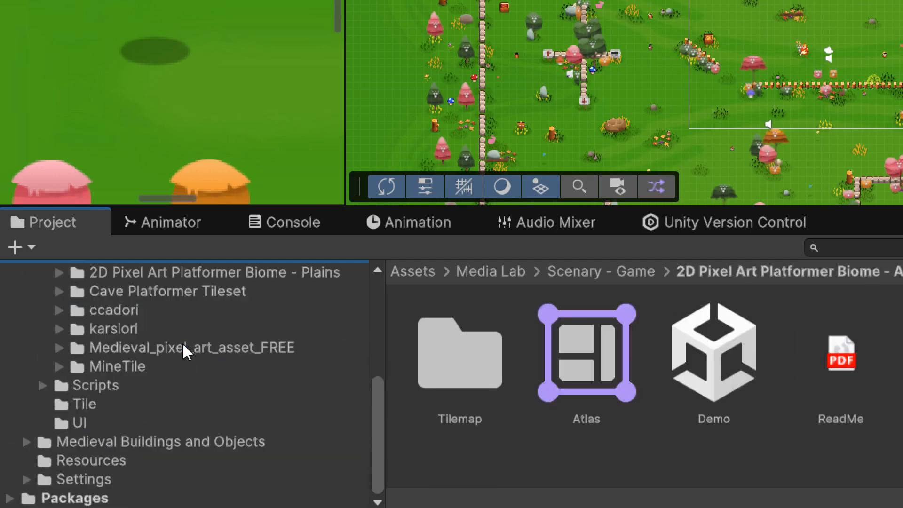
pyautogui.scroll(5, 141, 357)
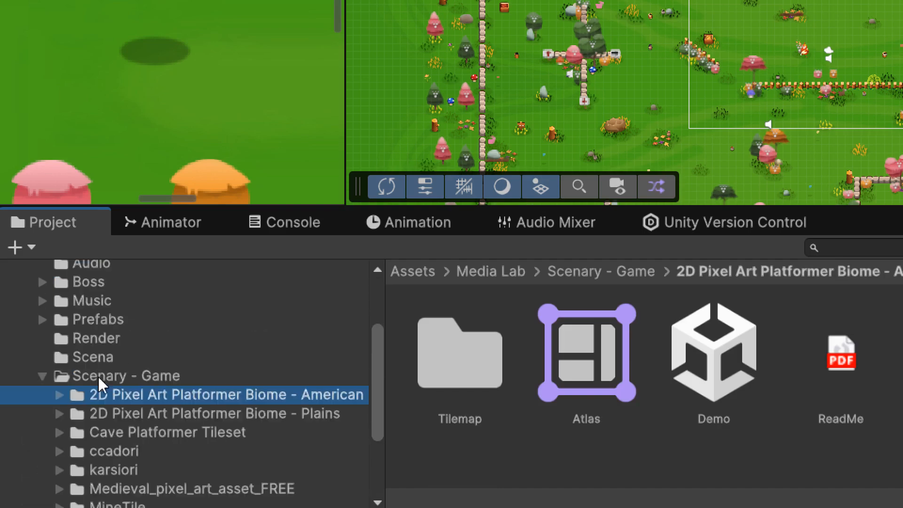
pyautogui.click(43, 446)
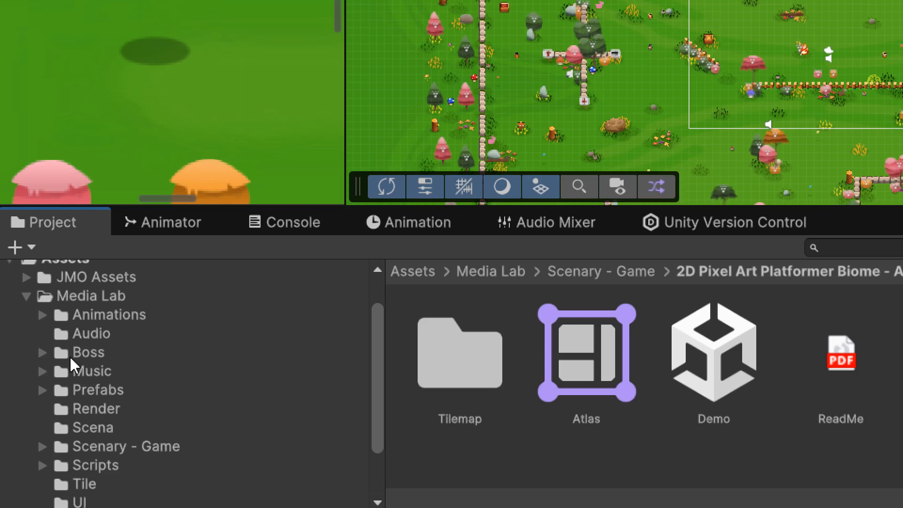
pyautogui.scroll(2, 106, 323)
pyautogui.click(26, 343)
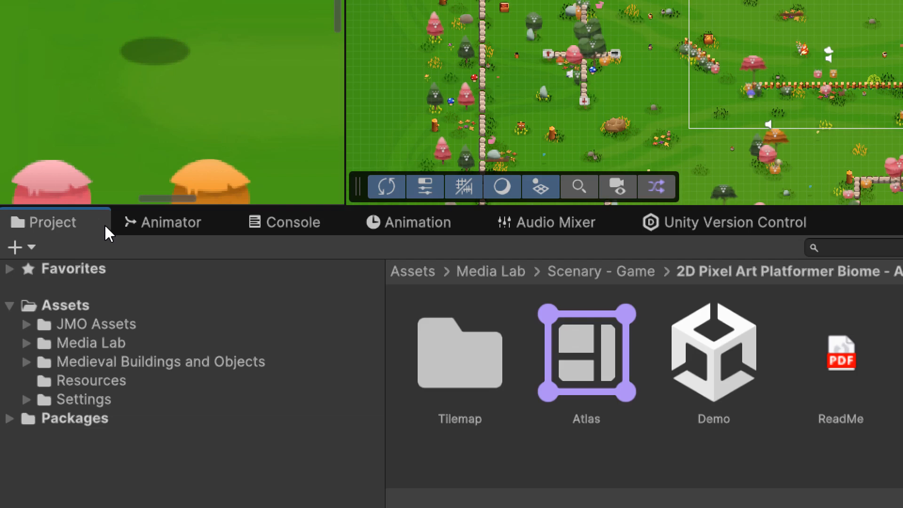
# Reopen Media Lab, expand its Scripts folder and browse the MediaLab script subfolders, from Enemy and General onward
pyautogui.click(26, 343)
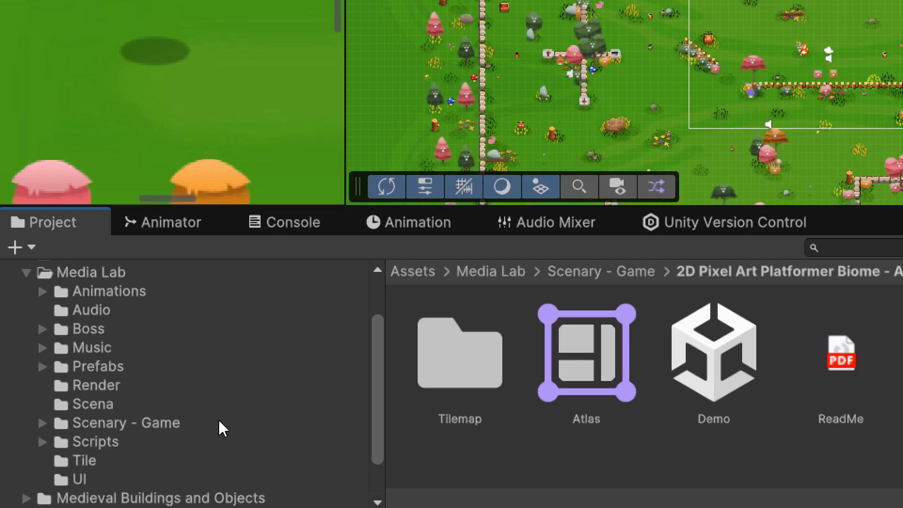
pyautogui.click(94, 441)
pyautogui.scroll(-3, 56, 432)
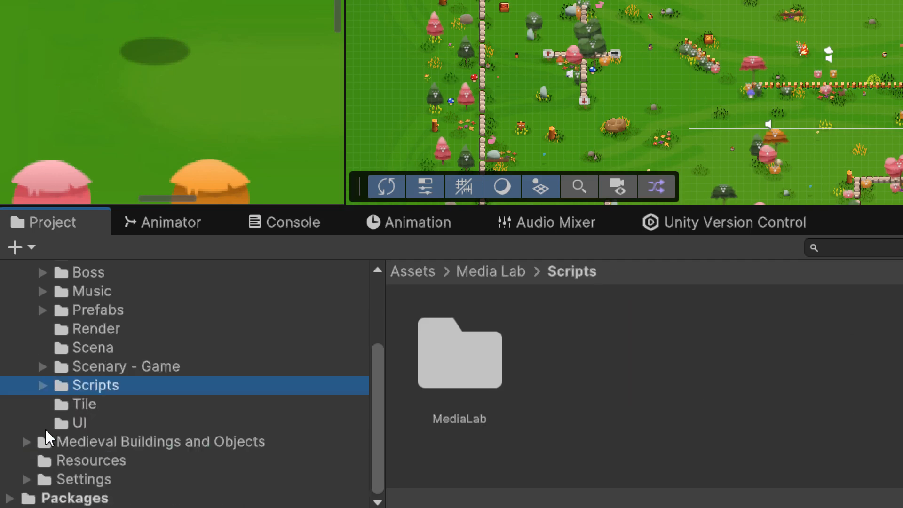
pyautogui.click(42, 385)
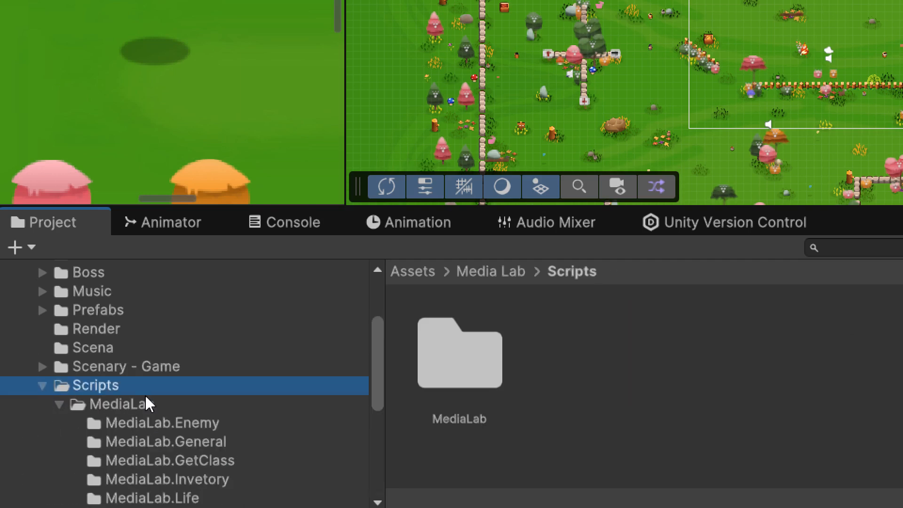
pyautogui.scroll(-5, 132, 412)
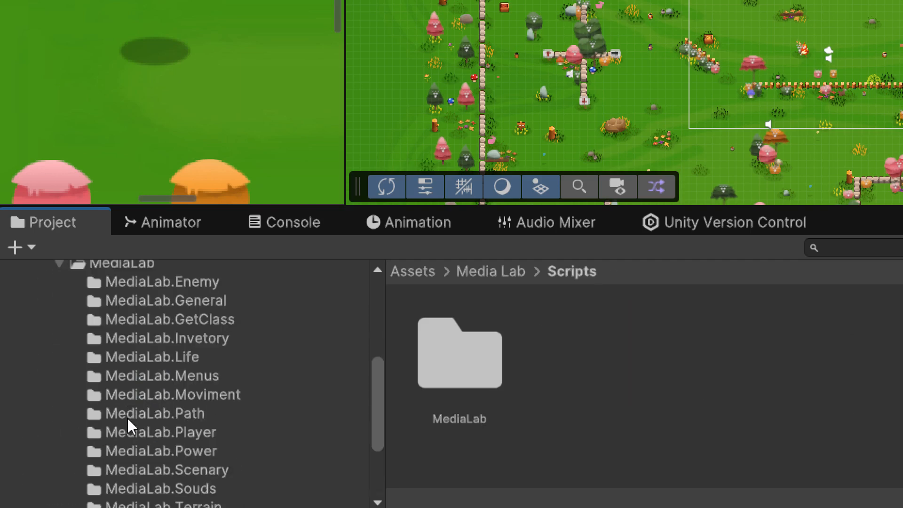
pyautogui.scroll(3, 131, 391)
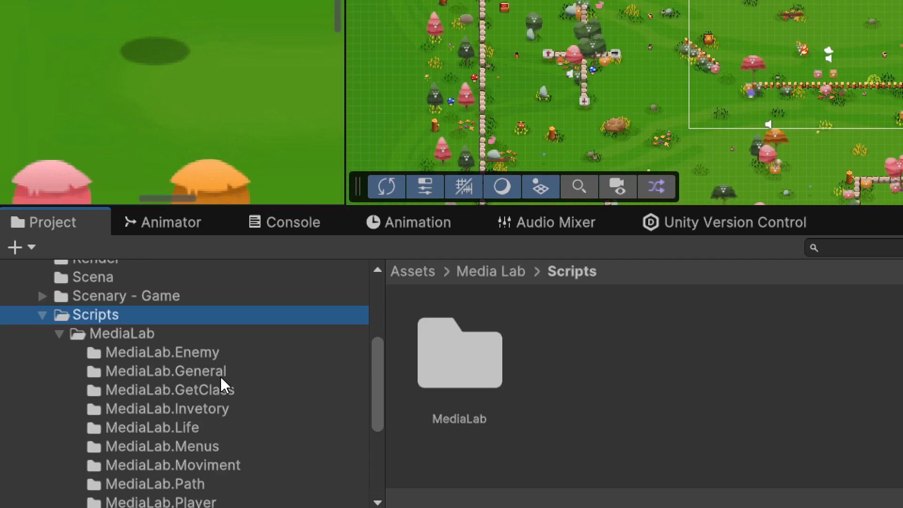
pyautogui.scroll(-3, 219, 380)
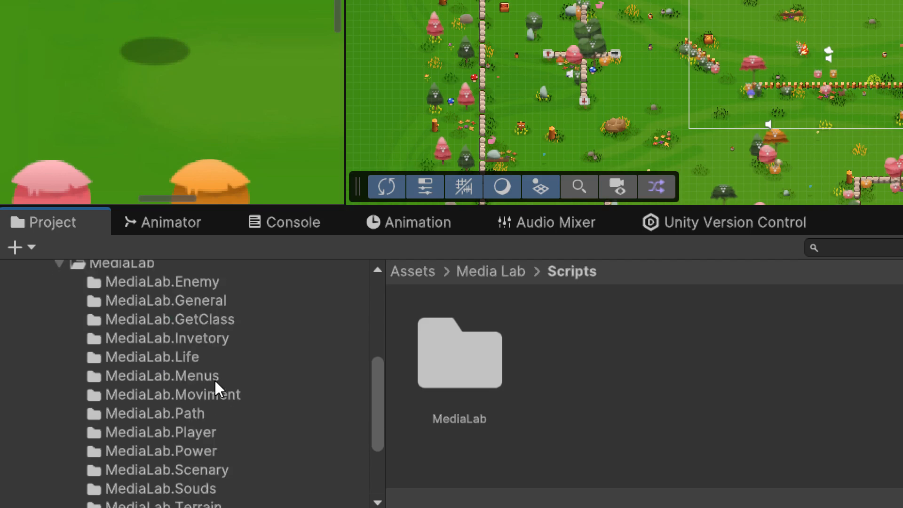
pyautogui.scroll(10, 214, 379)
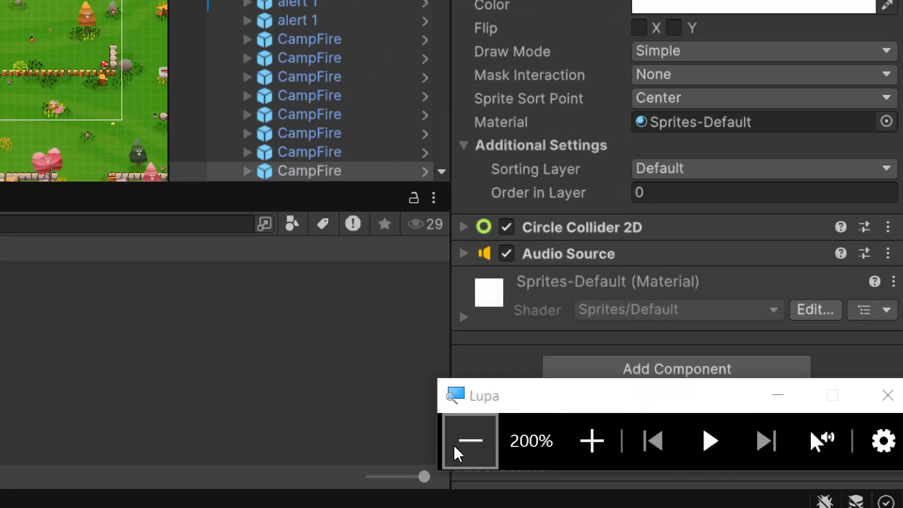
# Open the Package Manager and set the screen magnifier to 100% so its whole window can be seen
pyautogui.click(456, 446)
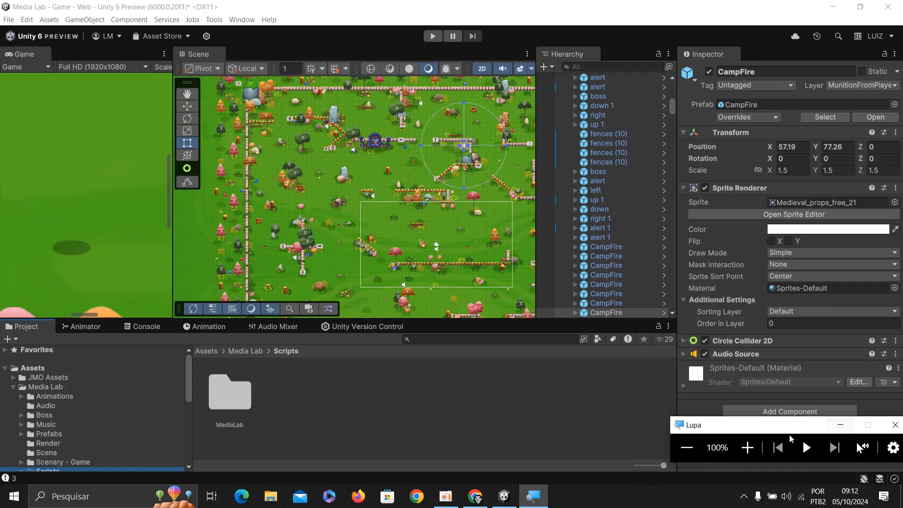
pyautogui.click(747, 447)
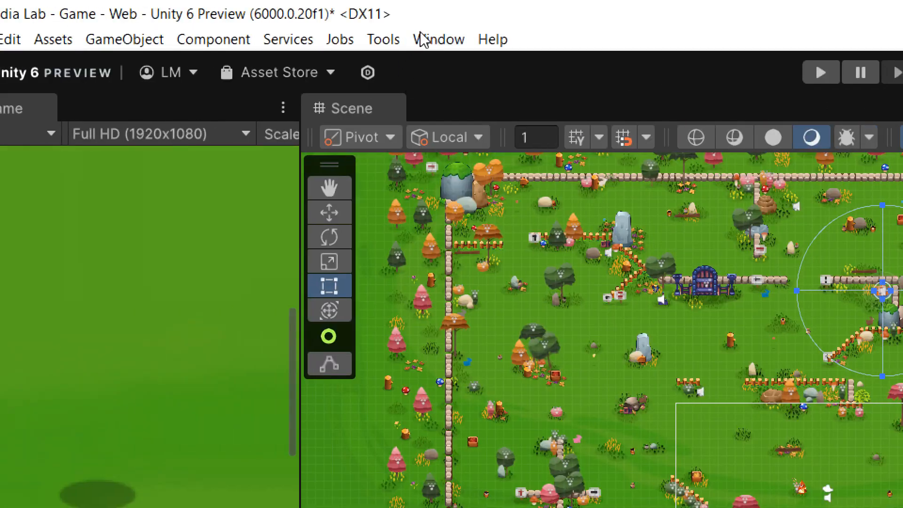
pyautogui.click(434, 39)
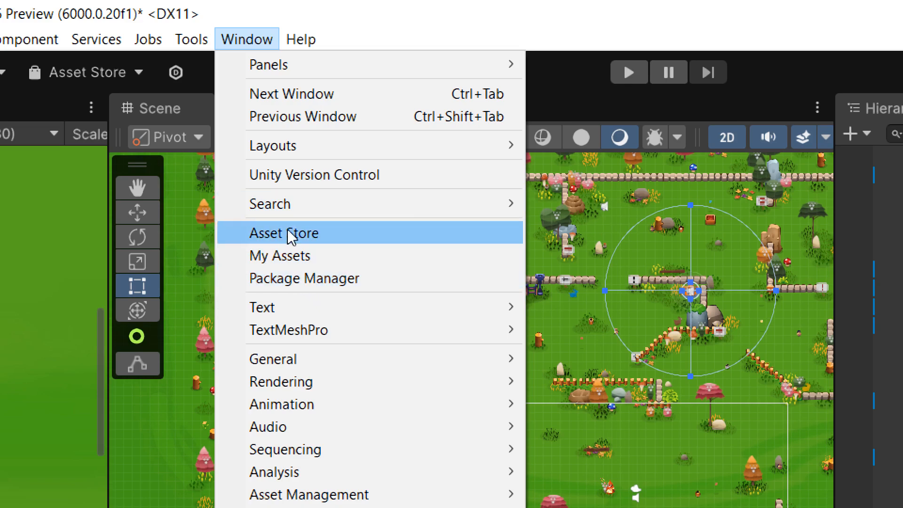
pyautogui.click(291, 282)
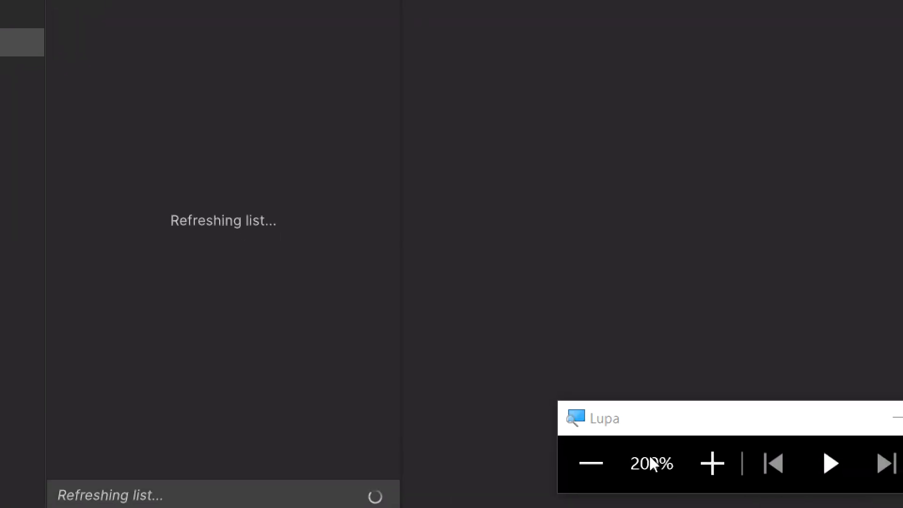
pyautogui.click(590, 463)
pyautogui.moveTo(491, 140); pyautogui.dragTo(335, 67)
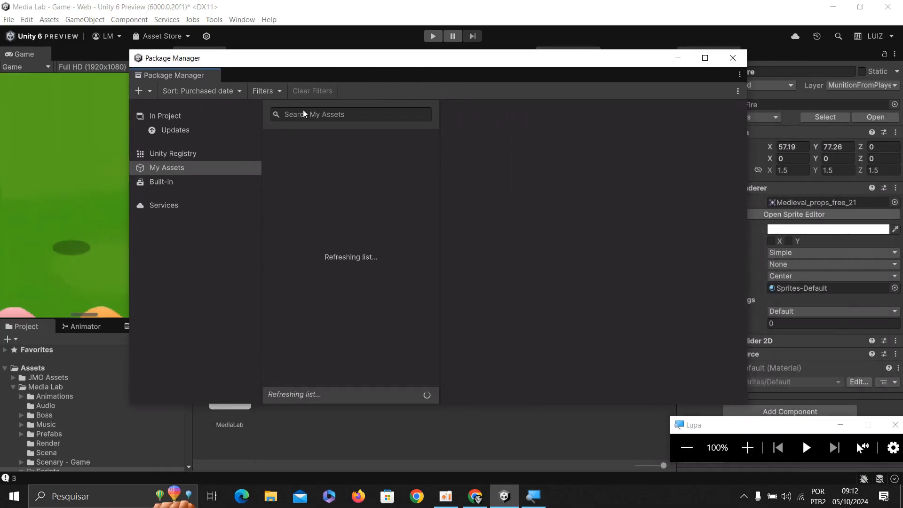
# Show the In Project packages in the Package Manager and browse the Asset Store and Unity package lists
pyautogui.click(157, 121)
pyautogui.scroll(-10, 320, 177)
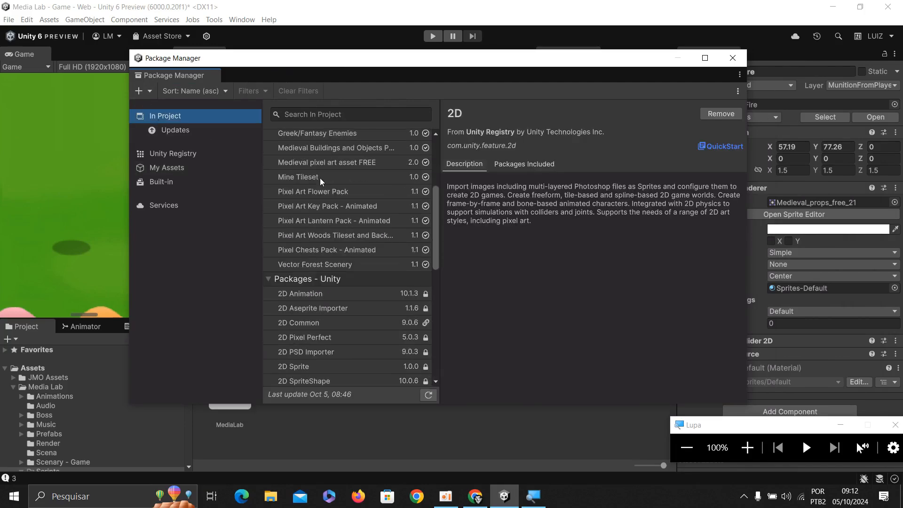
pyautogui.scroll(9, 321, 181)
pyautogui.scroll(2, 320, 184)
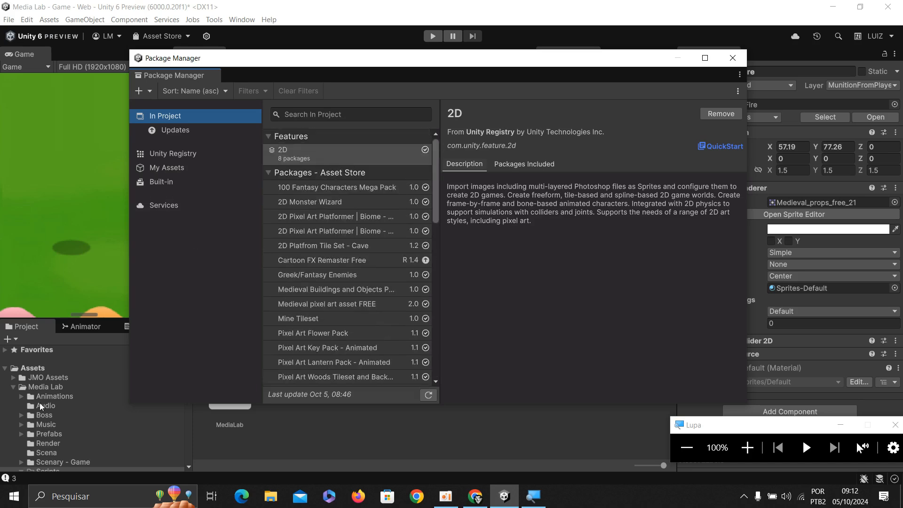
# Collapse the Media Lab folder in the project tree and look through the in-project package list again
pyautogui.click(13, 392)
pyautogui.click(12, 385)
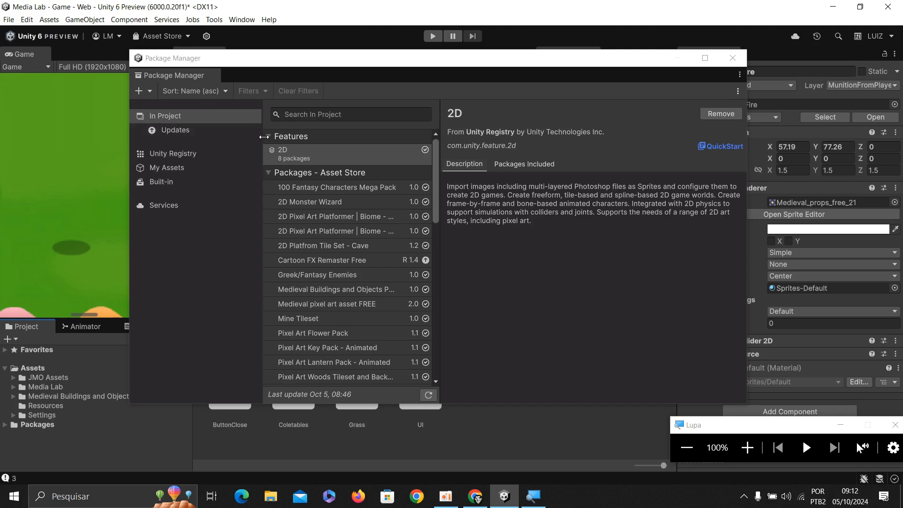
pyautogui.scroll(-3, 335, 194)
pyautogui.scroll(3, 335, 195)
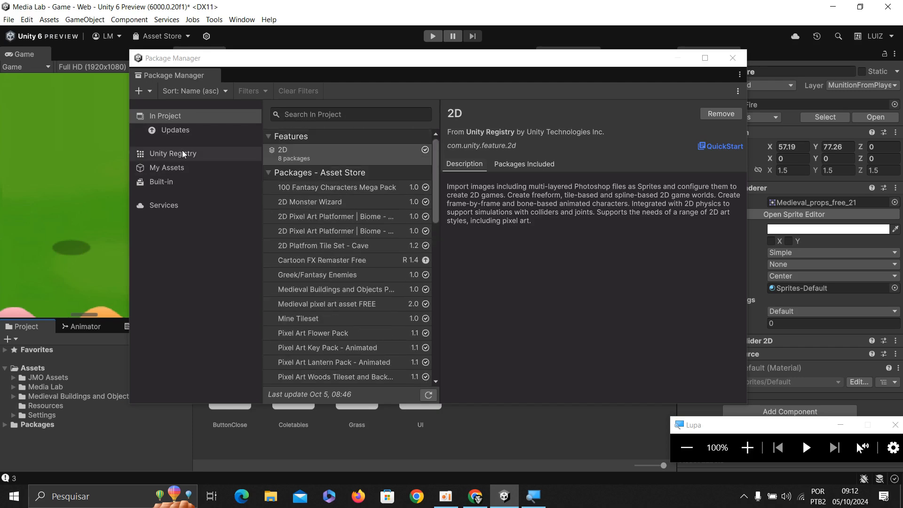
# Show the Unity Registry packages and the My Assets list in the Package Manager, and close its window
pyautogui.click(196, 152)
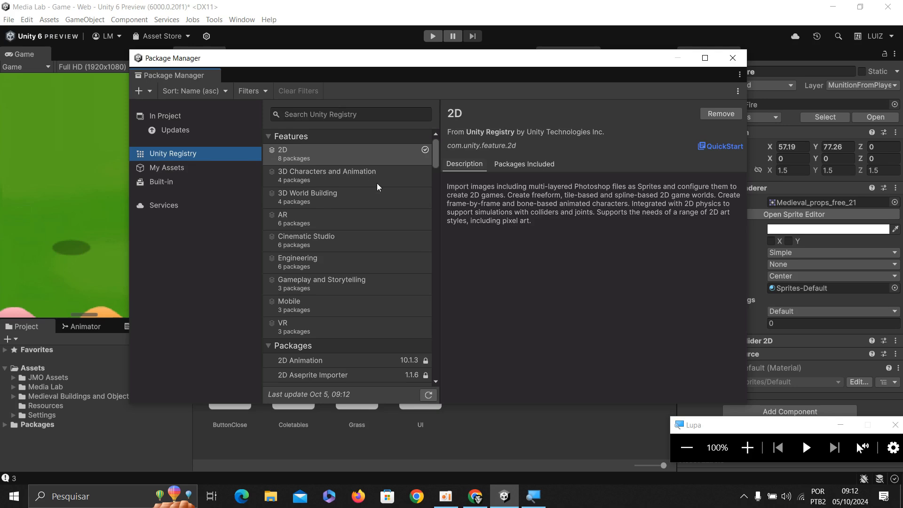
pyautogui.scroll(-1, 376, 184)
pyautogui.click(201, 167)
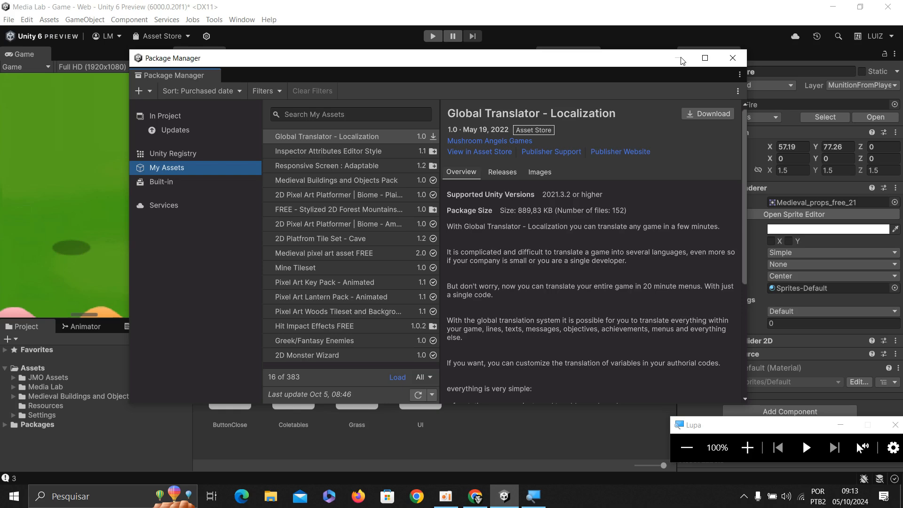
pyautogui.click(732, 58)
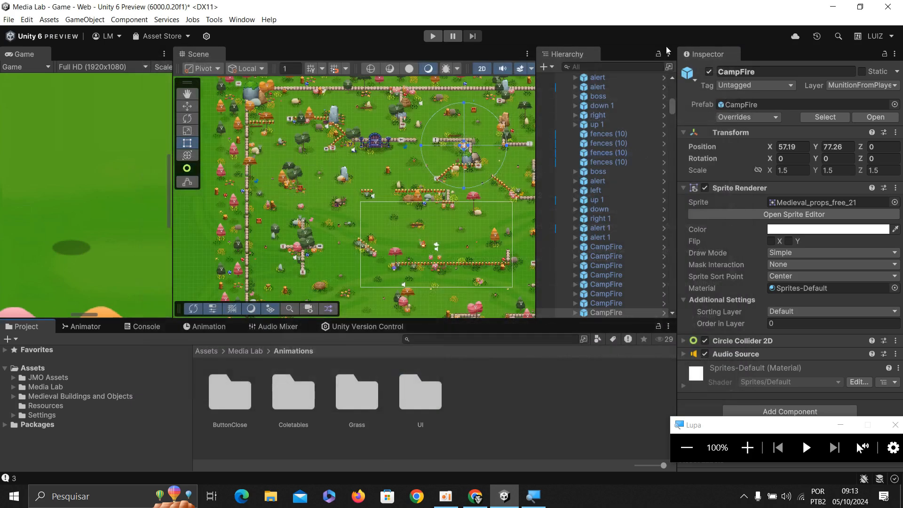
# Open the Unity Asset Store website from the editor and dismiss the browser's page translation offer
pyautogui.click(242, 19)
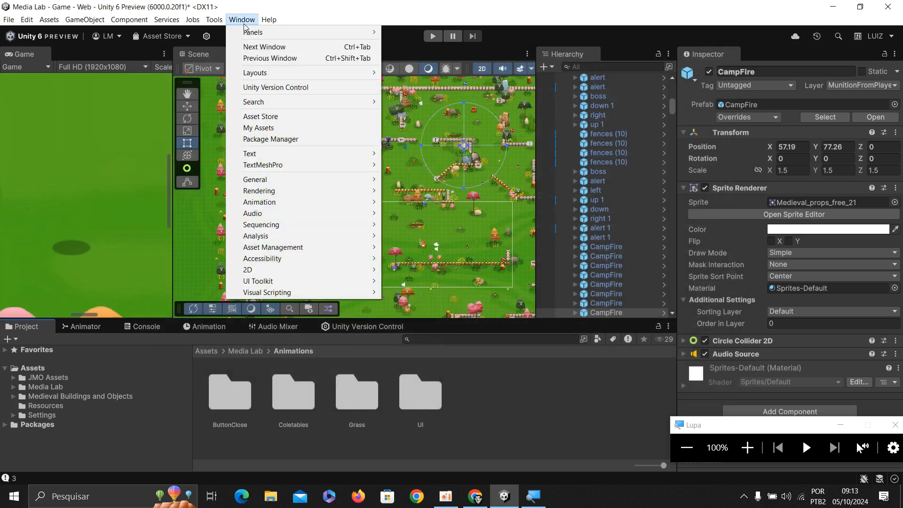
pyautogui.click(282, 117)
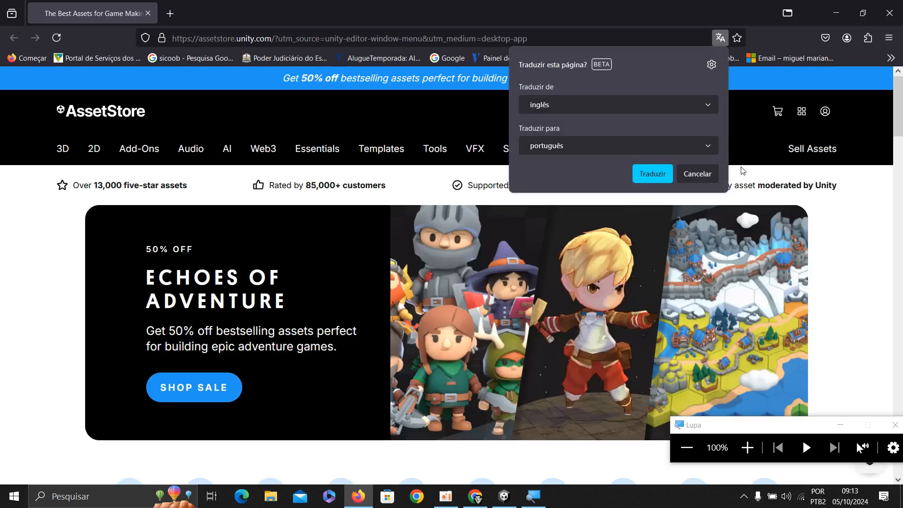
pyautogui.click(711, 173)
# Look over the Asset Store home page, including its sale banner, on-sale assets and the 2D category submenu
pyautogui.scroll(-6, 617, 236)
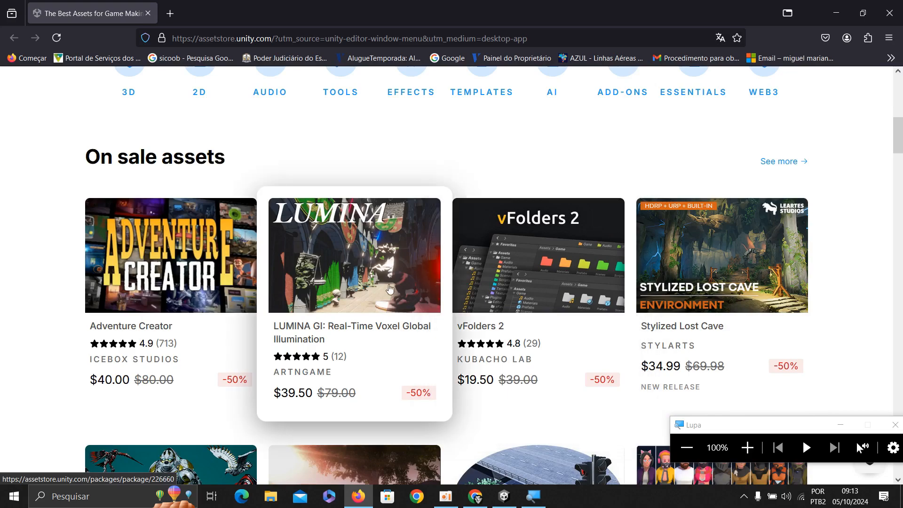
pyautogui.scroll(-4, 391, 294)
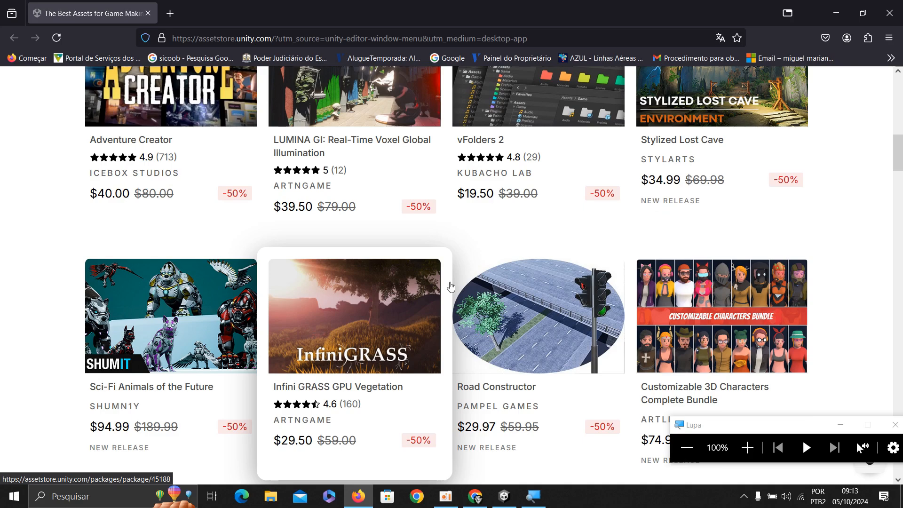
pyautogui.scroll(1, 470, 286)
pyautogui.scroll(-2, 582, 316)
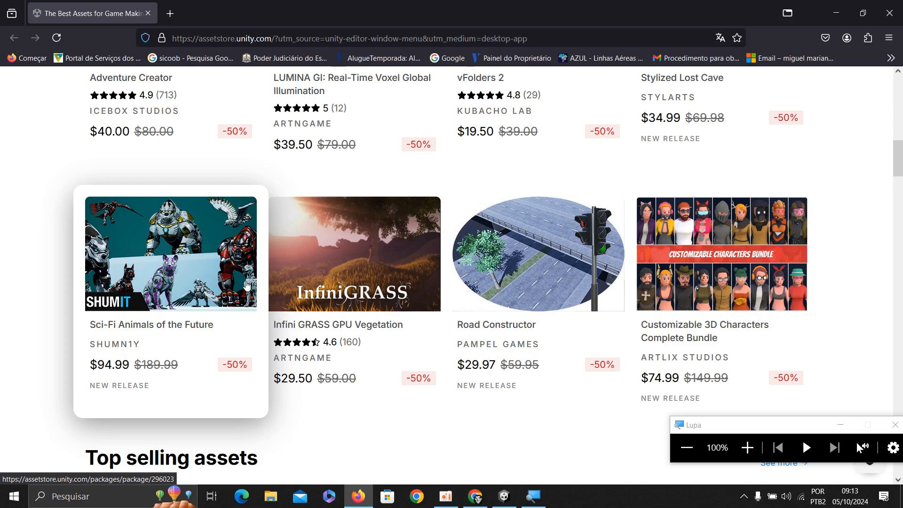
pyautogui.scroll(9, 261, 145)
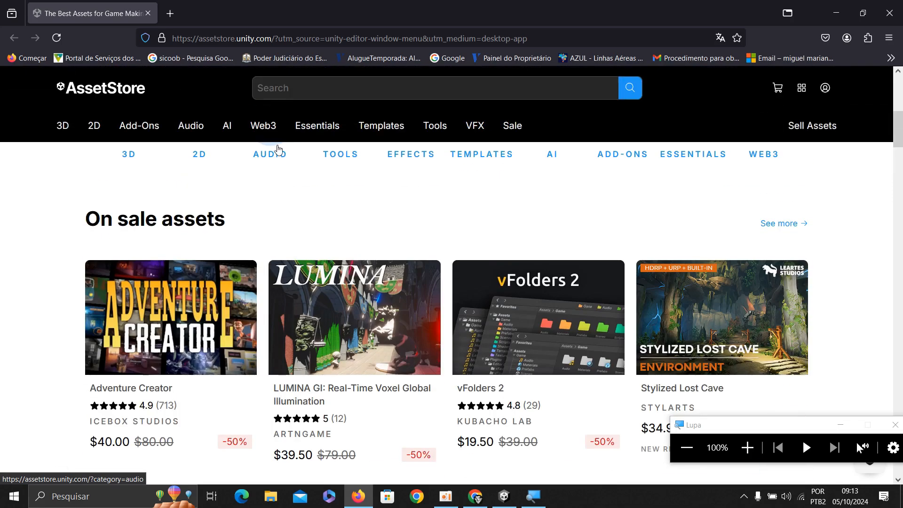
pyautogui.scroll(5, 318, 184)
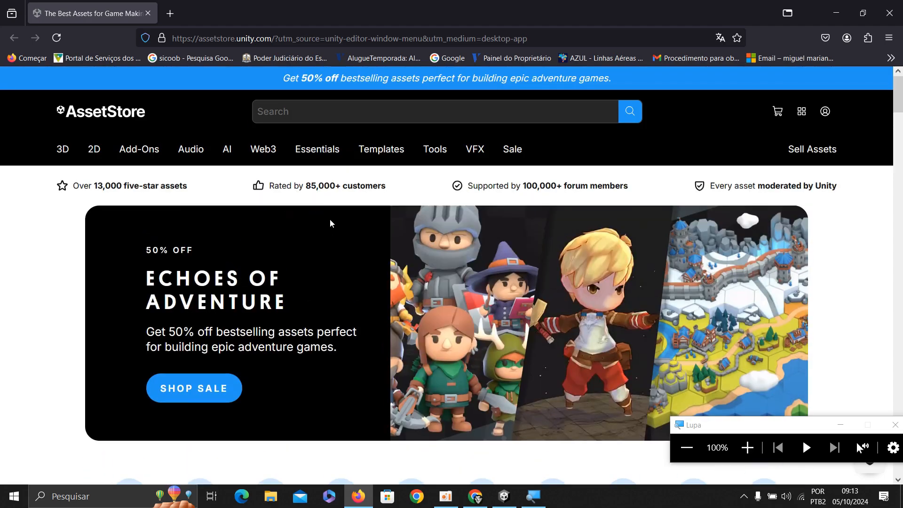
pyautogui.scroll(-10, 289, 228)
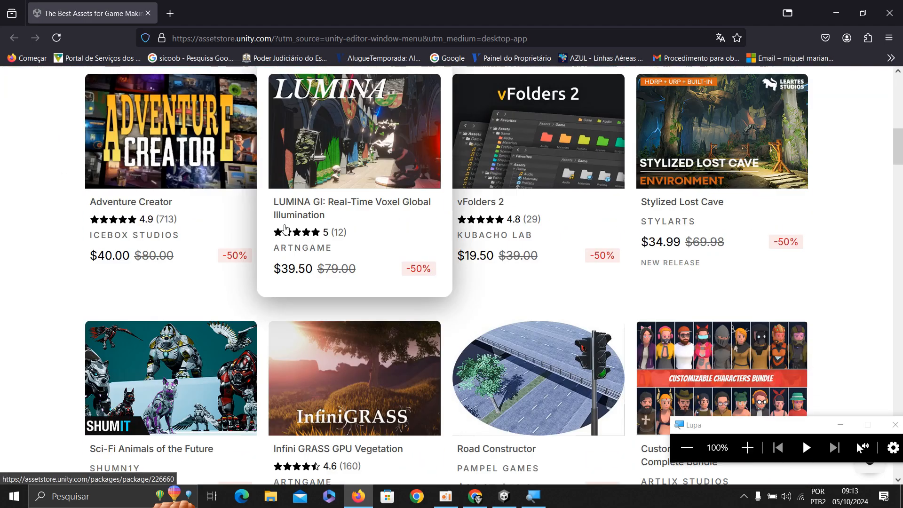
pyautogui.scroll(3, 274, 232)
pyautogui.scroll(5, 274, 233)
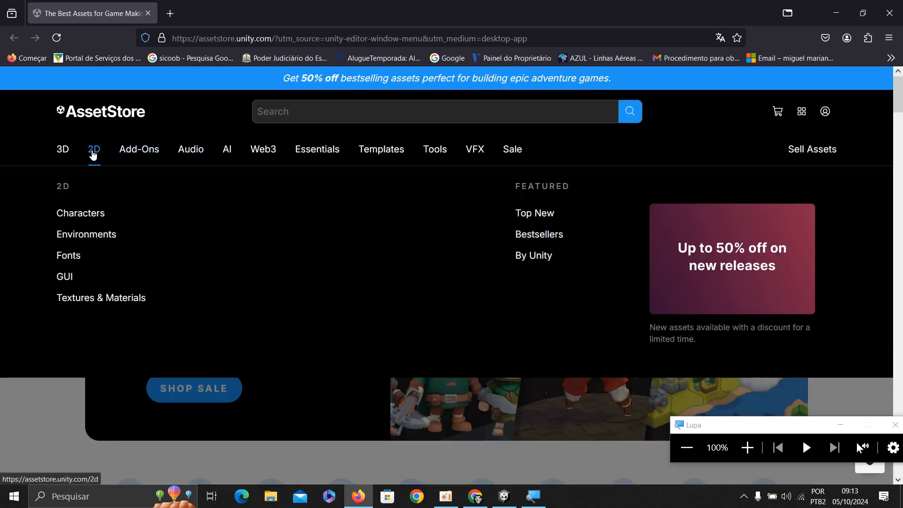
pyautogui.moveTo(160, 157)
pyautogui.scroll(-10, 693, 308)
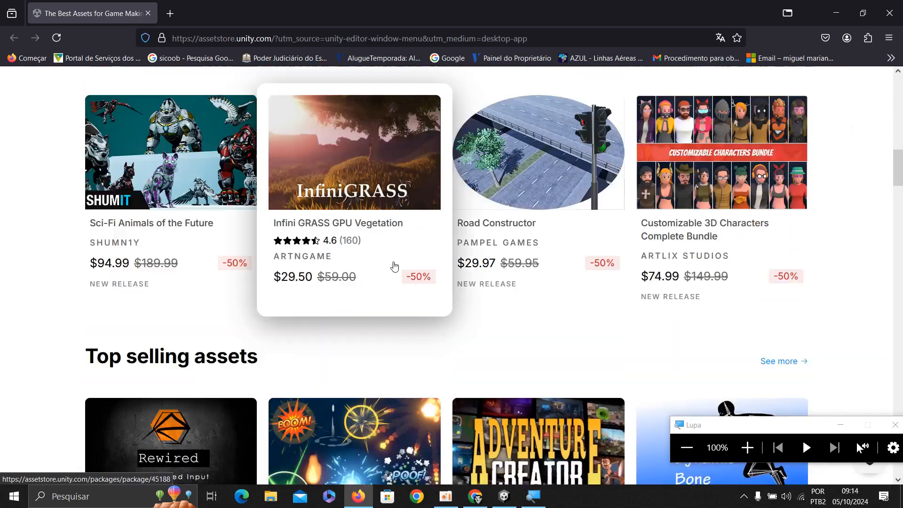
pyautogui.scroll(8, 394, 267)
# Search the Asset Store for "2d" and filter the results by the Free price option
pyautogui.click(301, 94)
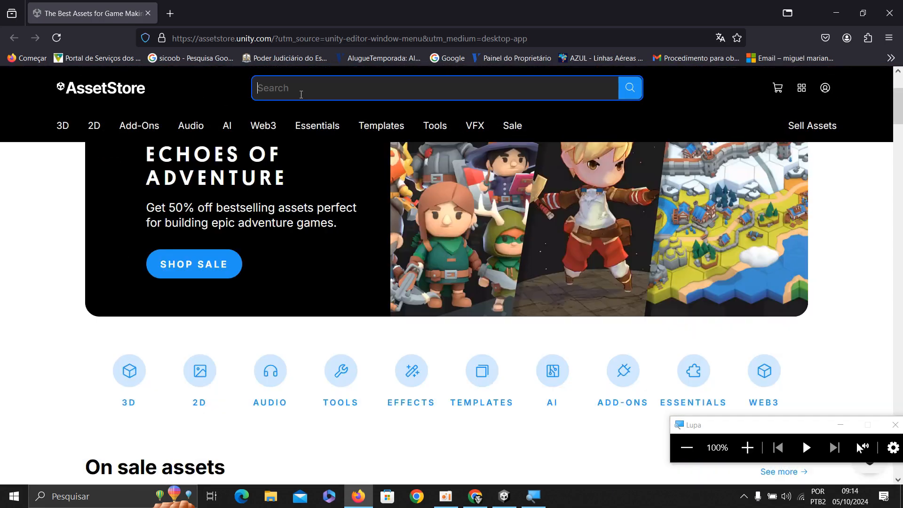
pyautogui.write('2d')
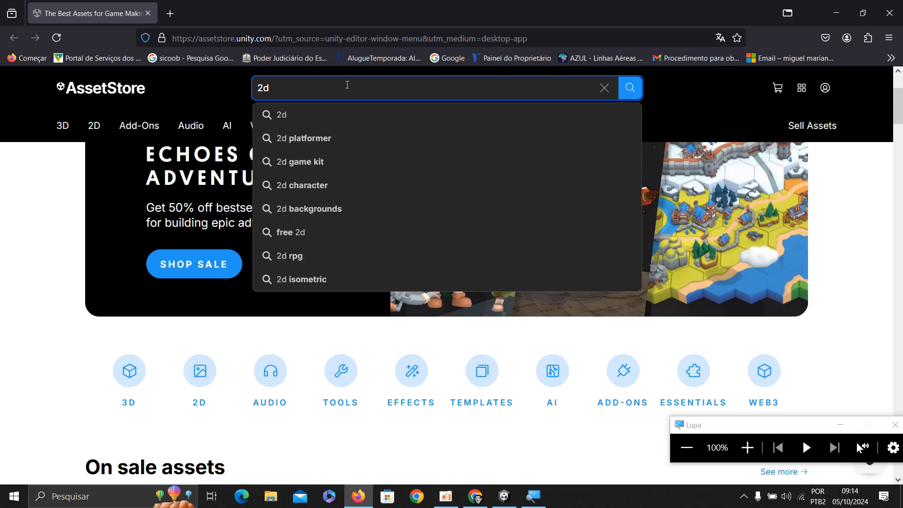
pyautogui.press('Return')
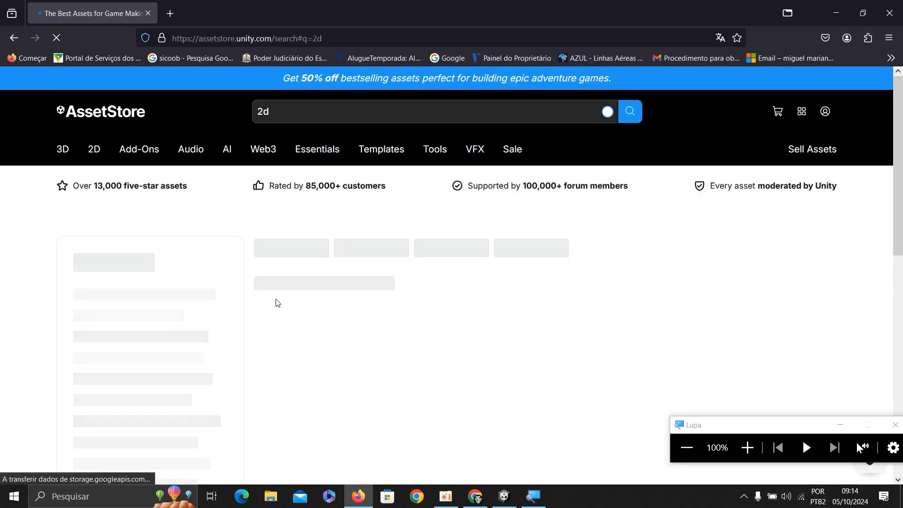
pyautogui.scroll(-6, 263, 276)
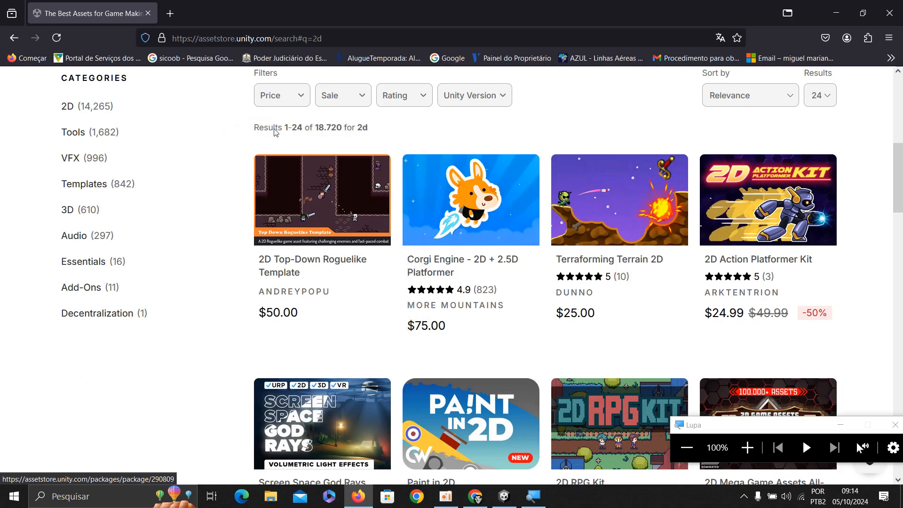
pyautogui.click(272, 95)
pyautogui.click(280, 126)
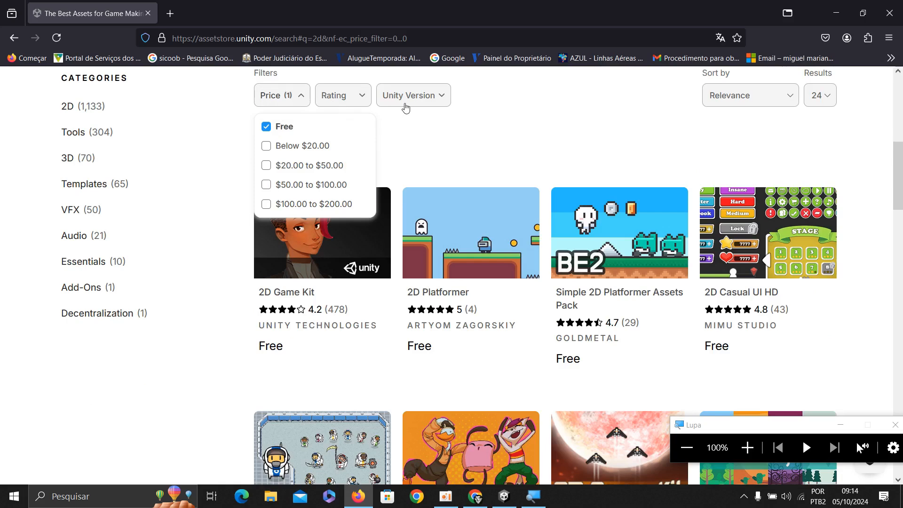
# View the rating filter options without choosing one and browse the free 2D assets in the results
pyautogui.click(334, 96)
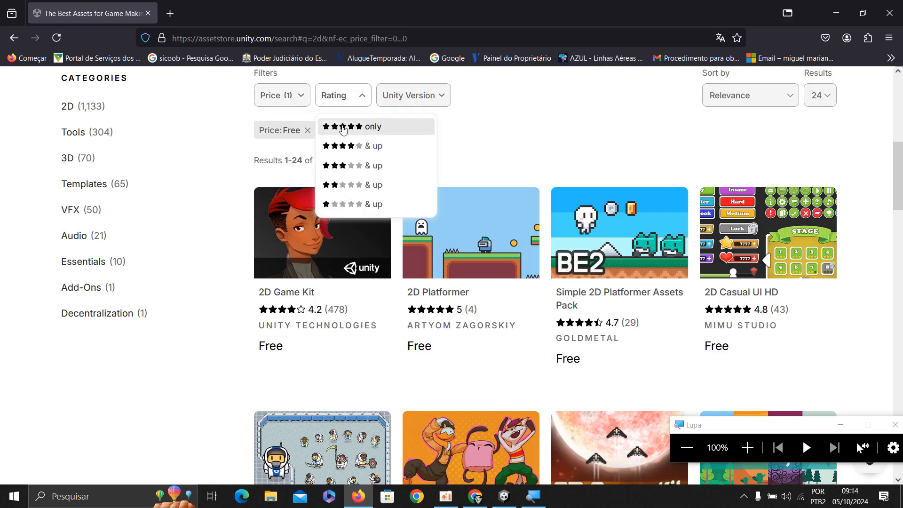
pyautogui.click(573, 130)
pyautogui.scroll(-2, 349, 230)
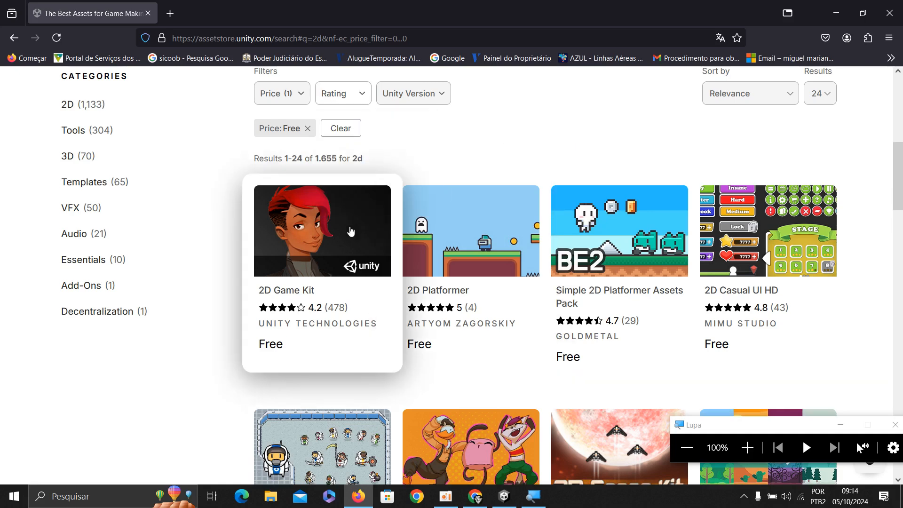
pyautogui.scroll(1, 339, 230)
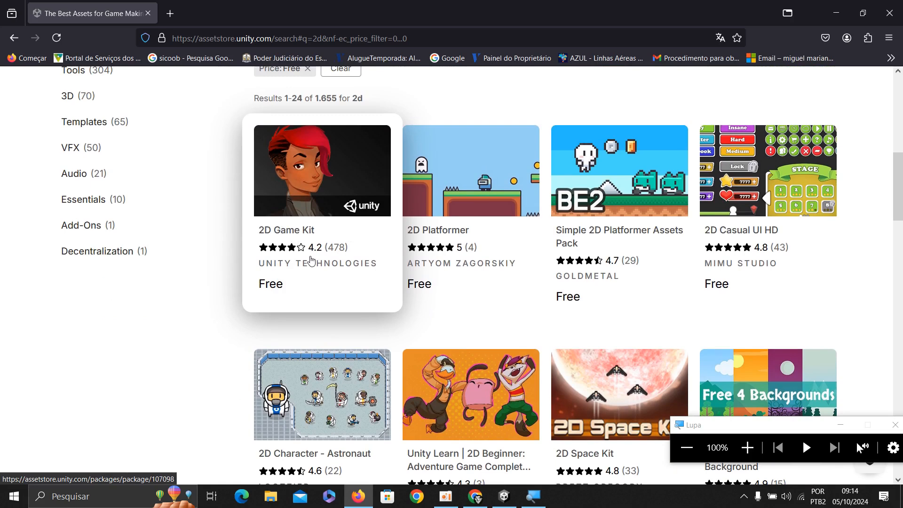
pyautogui.scroll(-3, 452, 270)
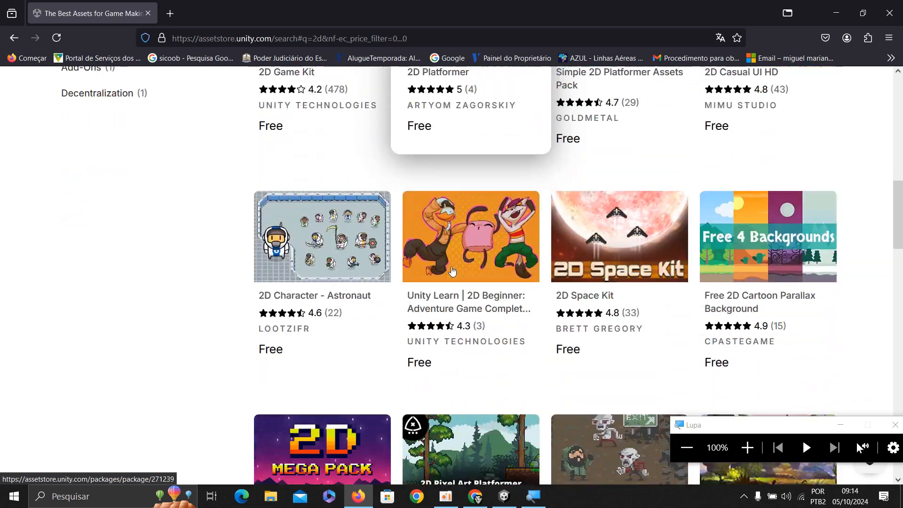
pyautogui.scroll(-2, 451, 270)
pyautogui.scroll(-2, 452, 270)
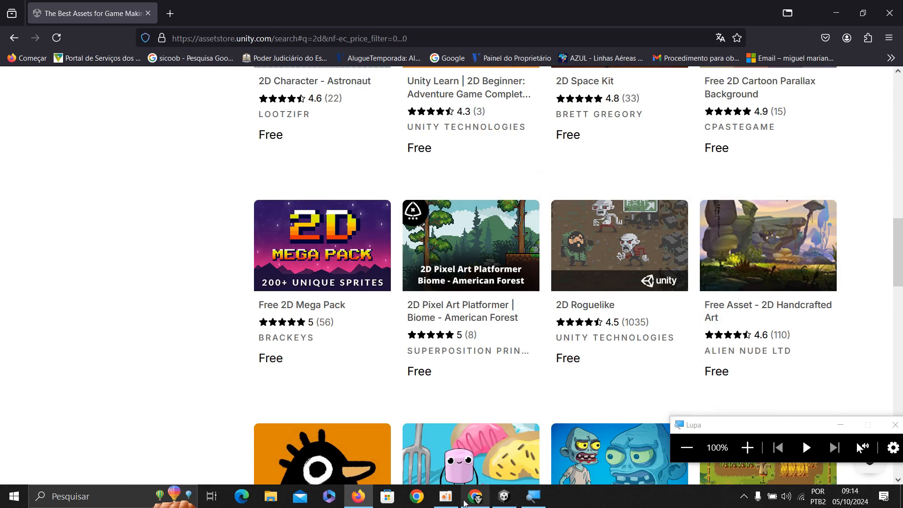
# Switch back to the Unity editor and reveal the project's Assets folder in File Explorer
pyautogui.click(504, 496)
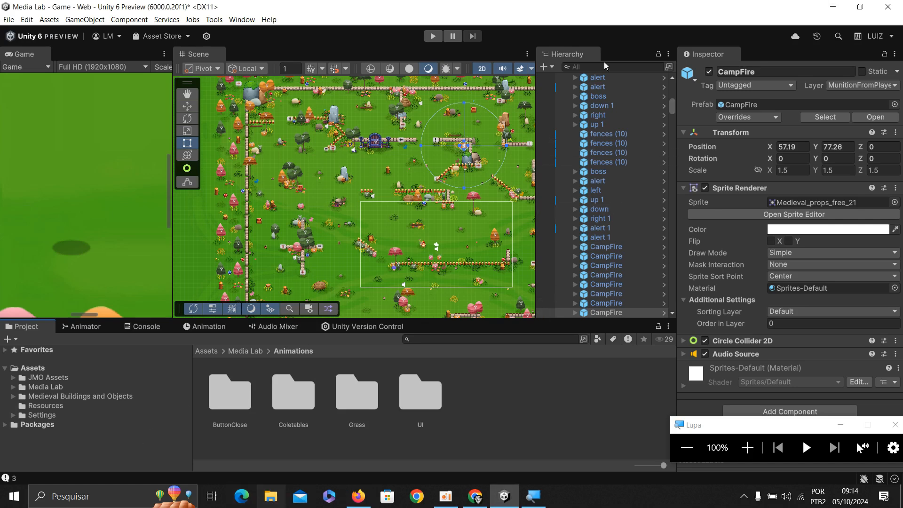
pyautogui.rightClick(35, 370)
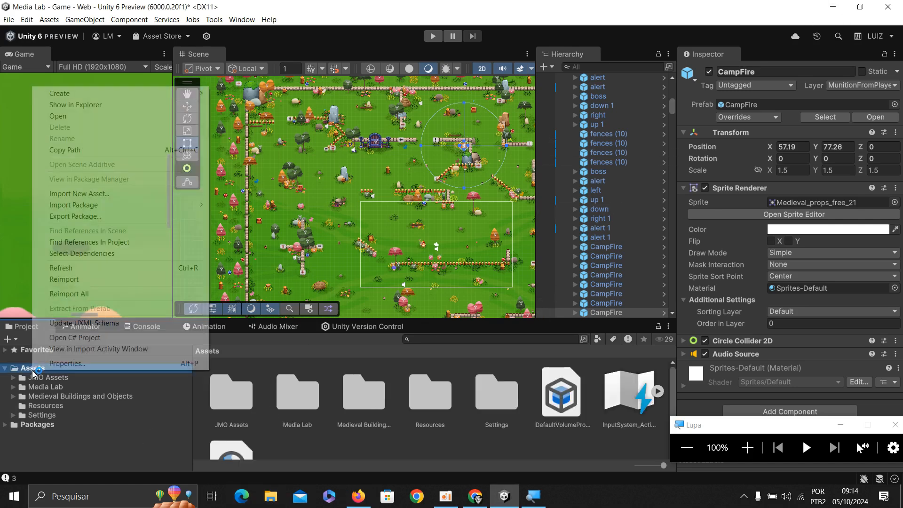
pyautogui.click(117, 110)
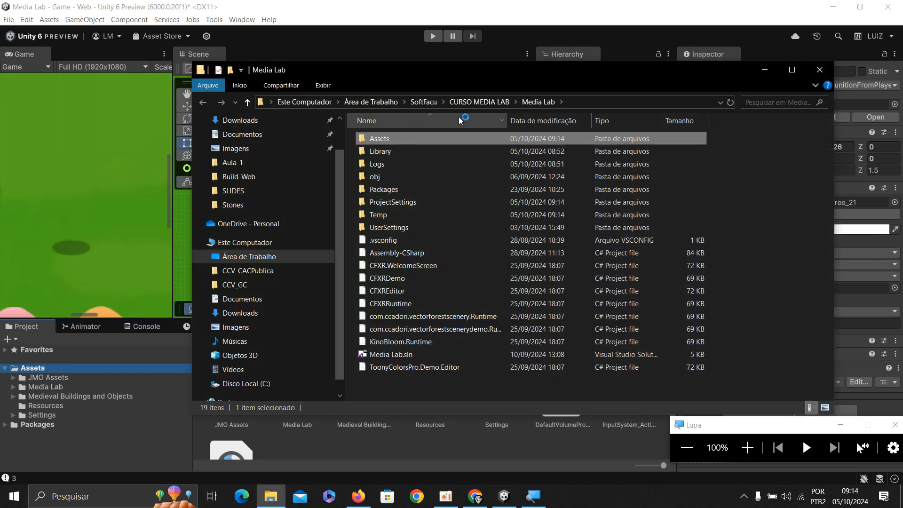
# Go up to the CURSO MEDIA LAB folder and open the "Roteiro de Aulas Preliminar." PDF from its SLIDES folder
pyautogui.click(488, 102)
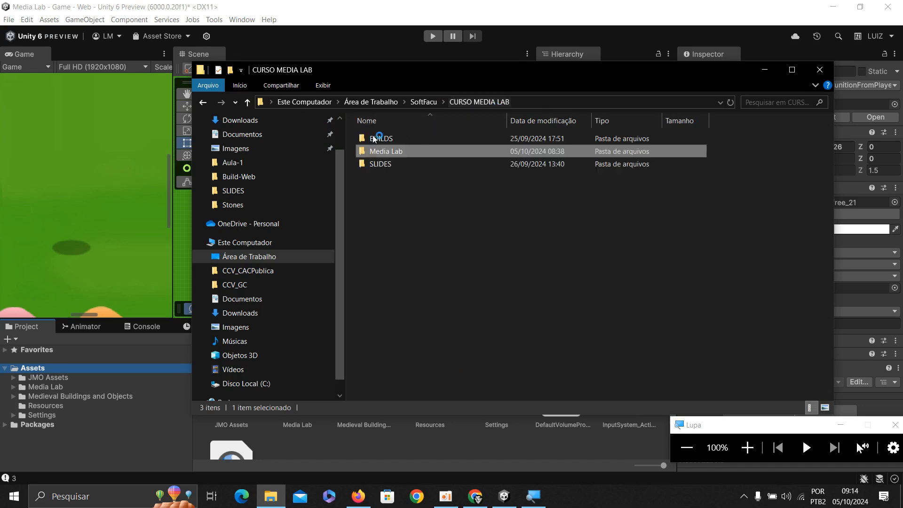
pyautogui.doubleClick(387, 166)
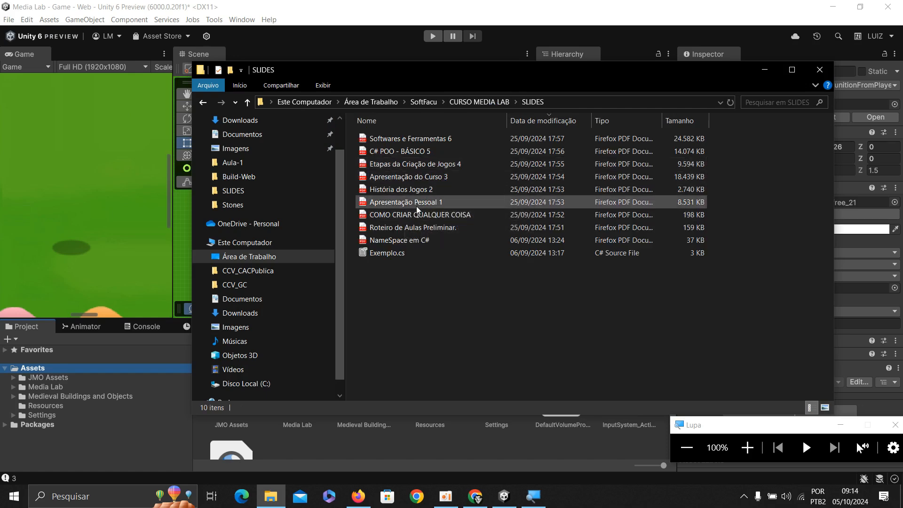
pyautogui.doubleClick(398, 229)
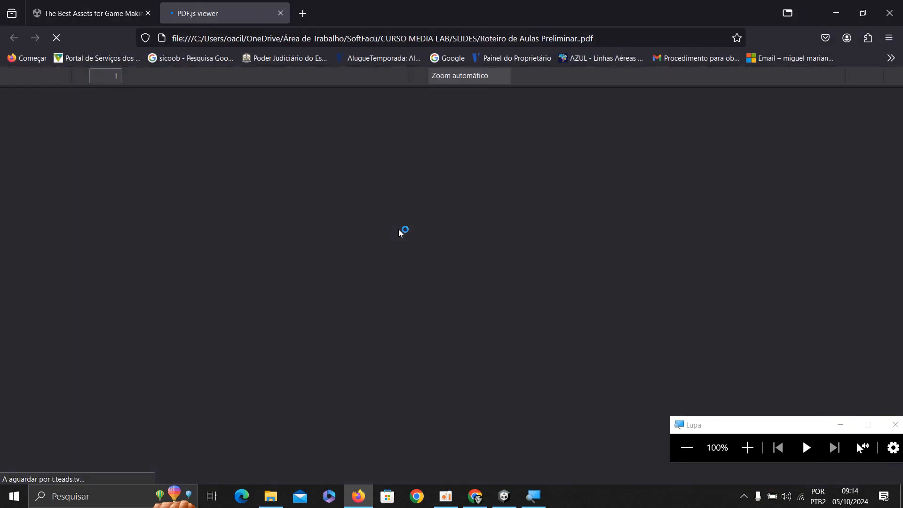
# Look through the lesson schedule PDF to the CENÁRIOS section and examine its list of Asset Store links
pyautogui.scroll(-20, 398, 231)
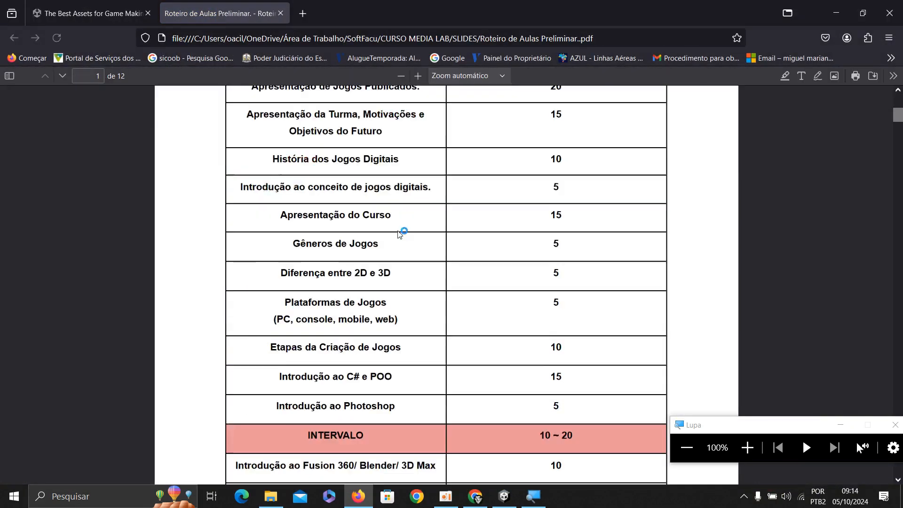
pyautogui.scroll(-7, 399, 233)
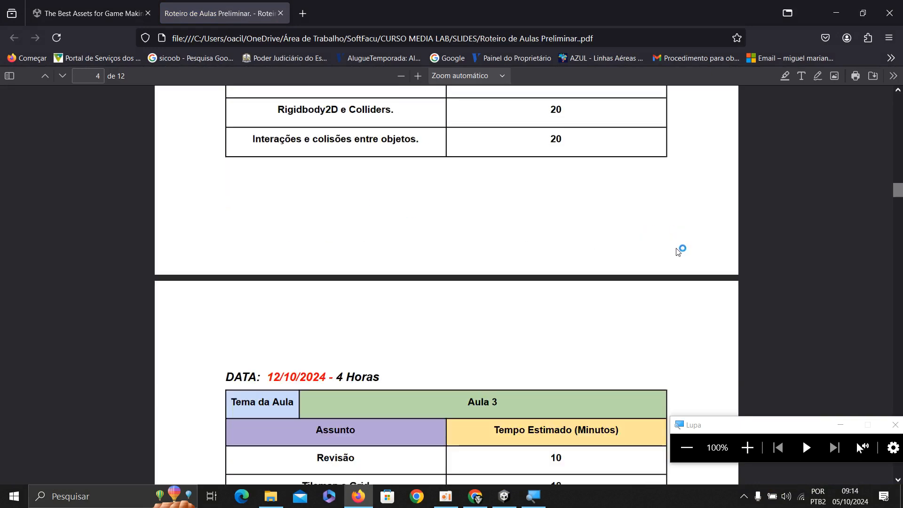
pyautogui.scroll(-13, 679, 250)
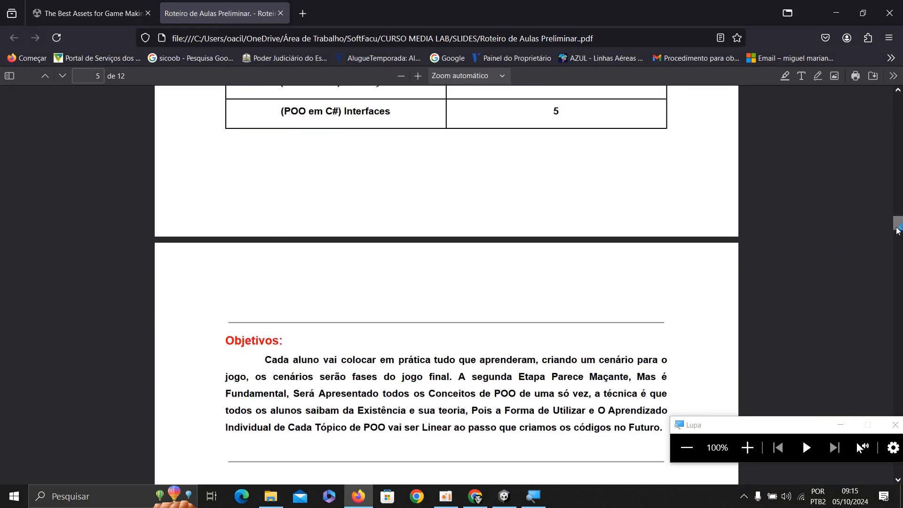
pyautogui.moveTo(898, 234); pyautogui.dragTo(897, 391)
pyautogui.scroll(4, 644, 202)
pyautogui.scroll(-2, 593, 216)
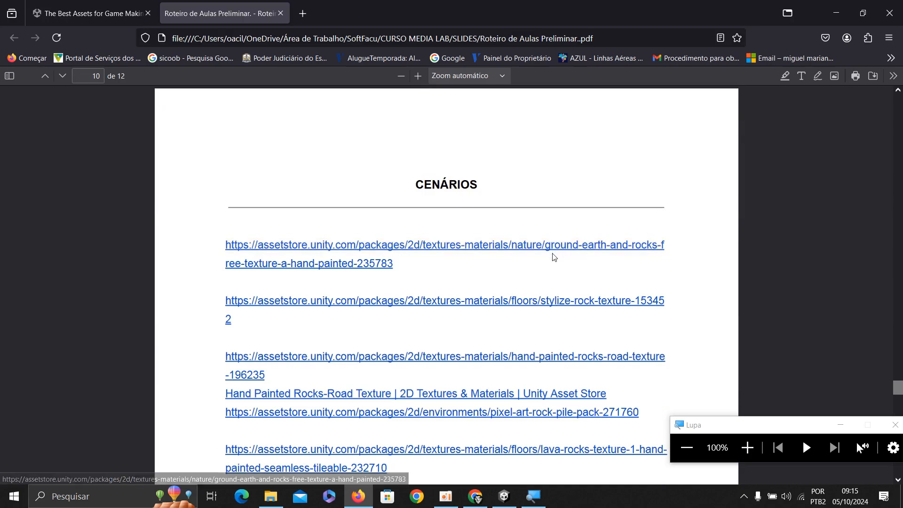
pyautogui.scroll(-15, 541, 261)
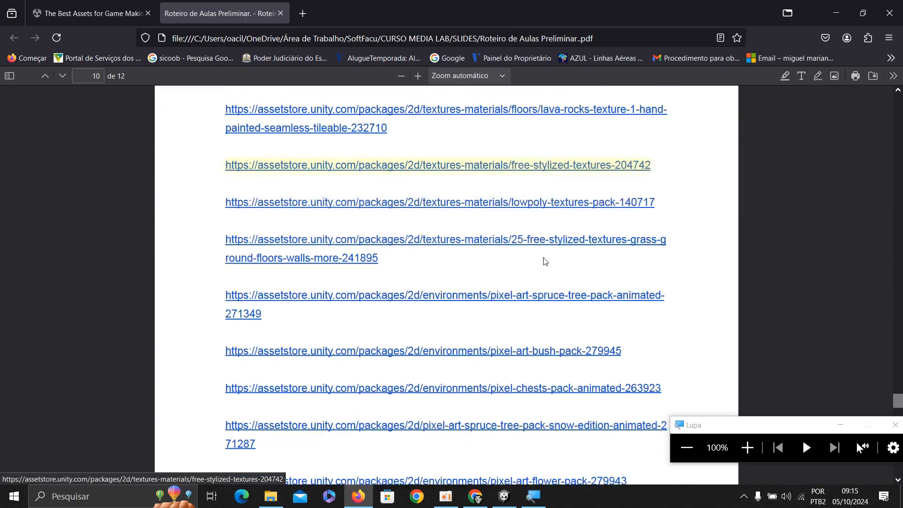
pyautogui.scroll(-13, 534, 262)
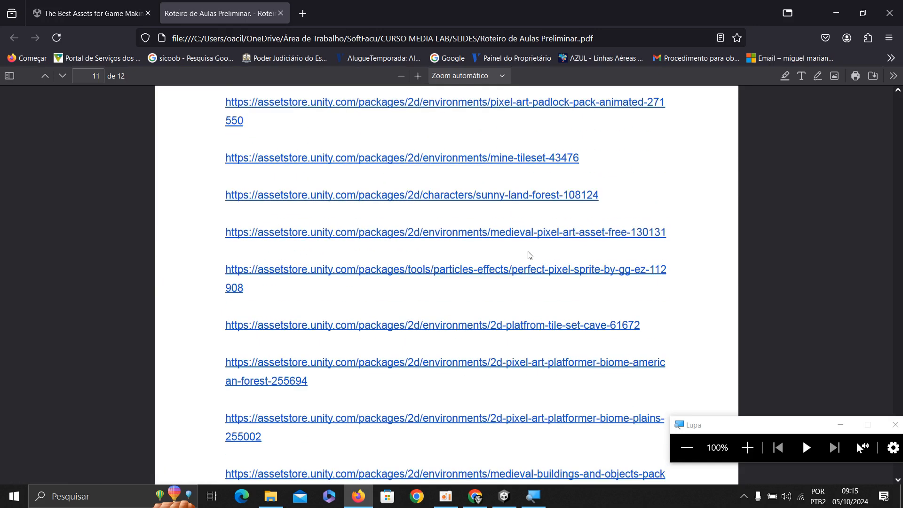
# Examine the ENEMIES and PARTÍCULAS link lists at the end of the lesson schedule PDF, and close the browser window
pyautogui.scroll(-6, 540, 240)
pyautogui.scroll(2, 519, 227)
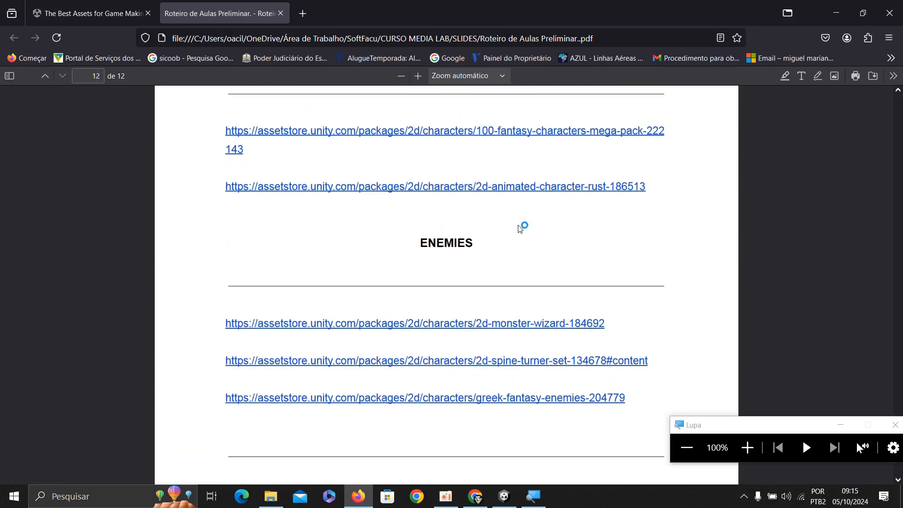
pyautogui.scroll(-7, 568, 232)
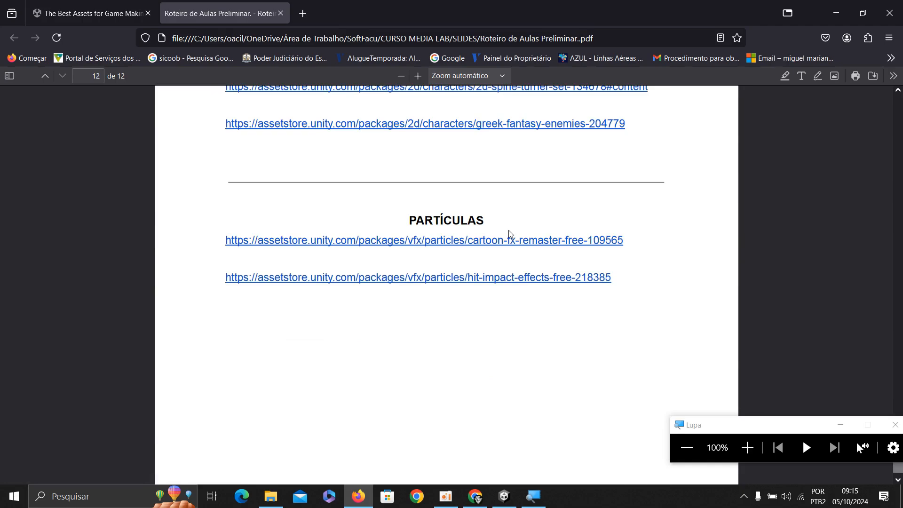
pyautogui.scroll(20, 509, 234)
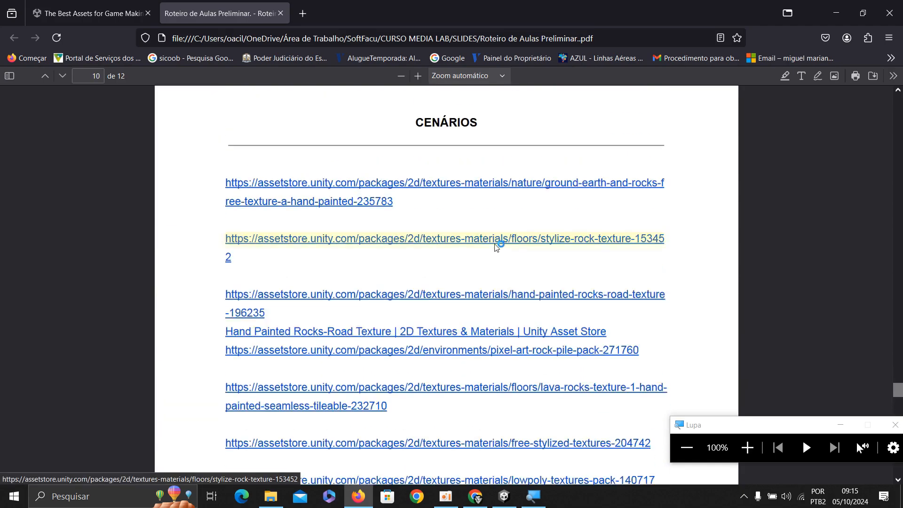
pyautogui.scroll(15, 497, 248)
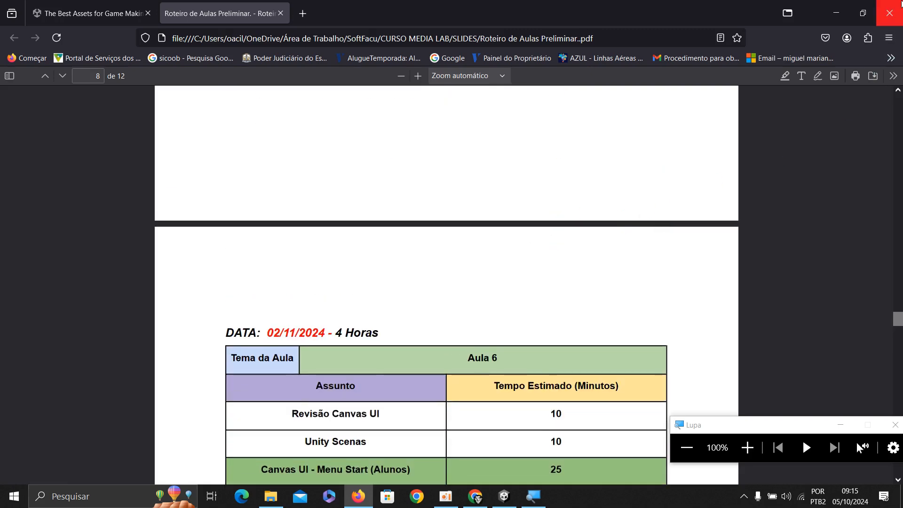
pyautogui.click(896, 9)
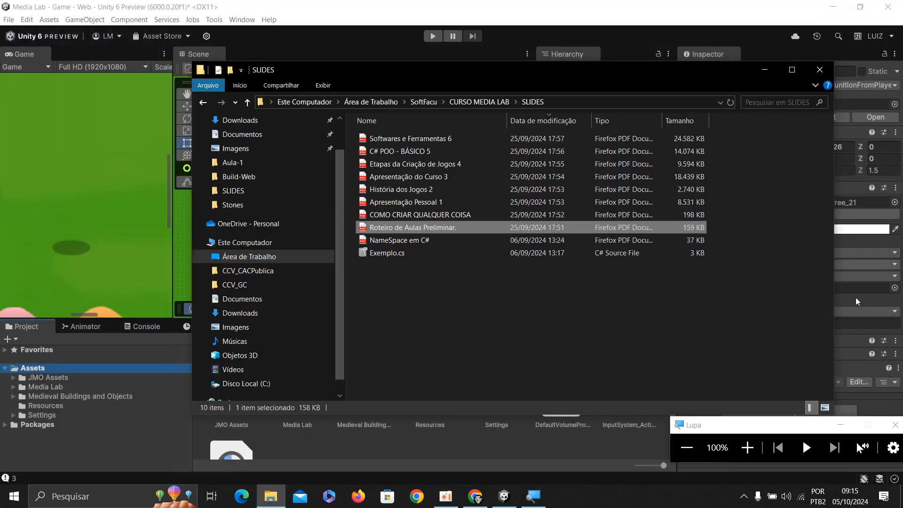
# Check the Canva schedule, switch back to Unity, open the Asset Store website from the editor and decline the page translation
pyautogui.click(474, 496)
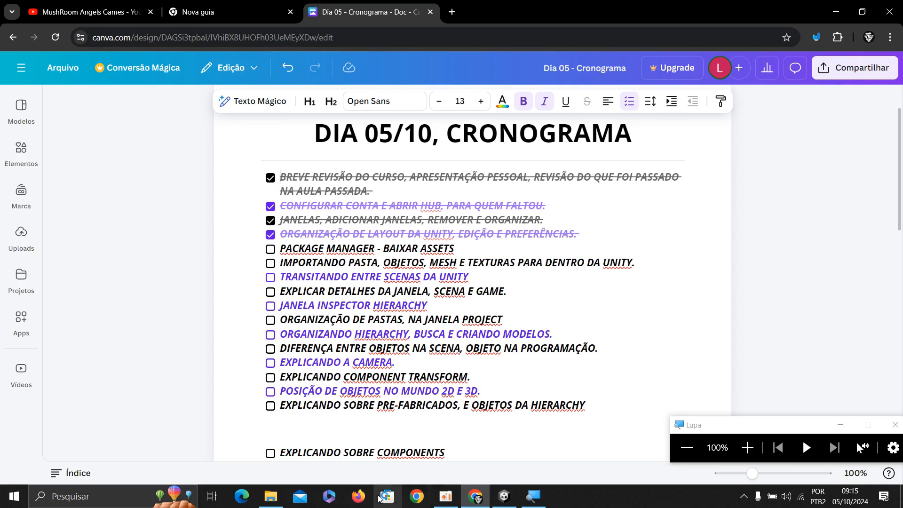
pyautogui.click(504, 497)
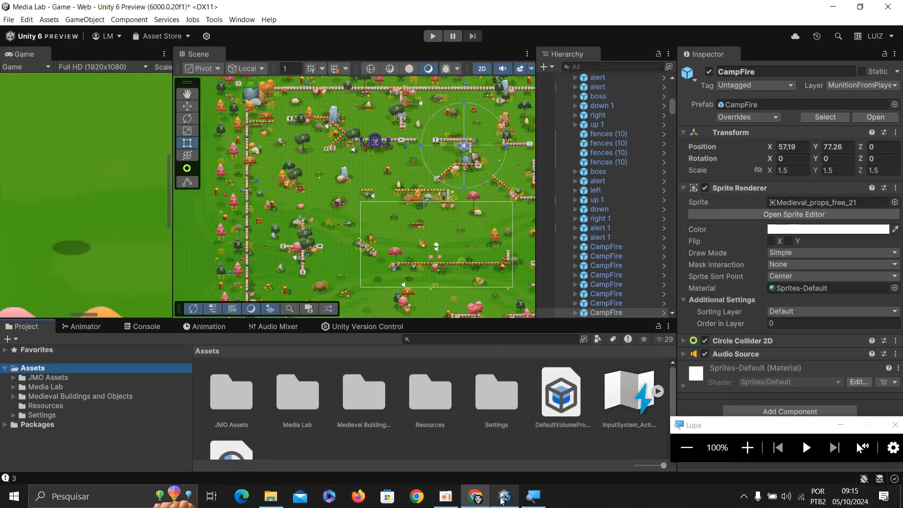
pyautogui.click(244, 20)
pyautogui.click(289, 117)
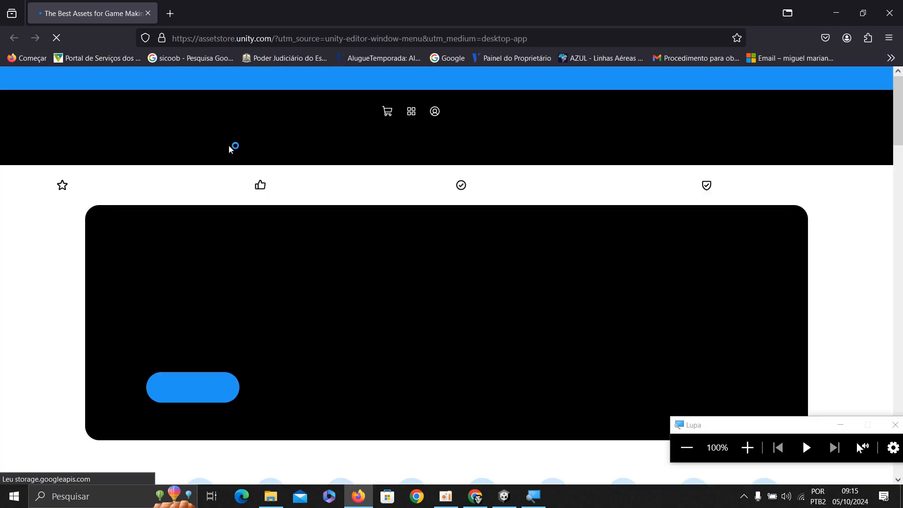
pyautogui.moveTo(181, 163)
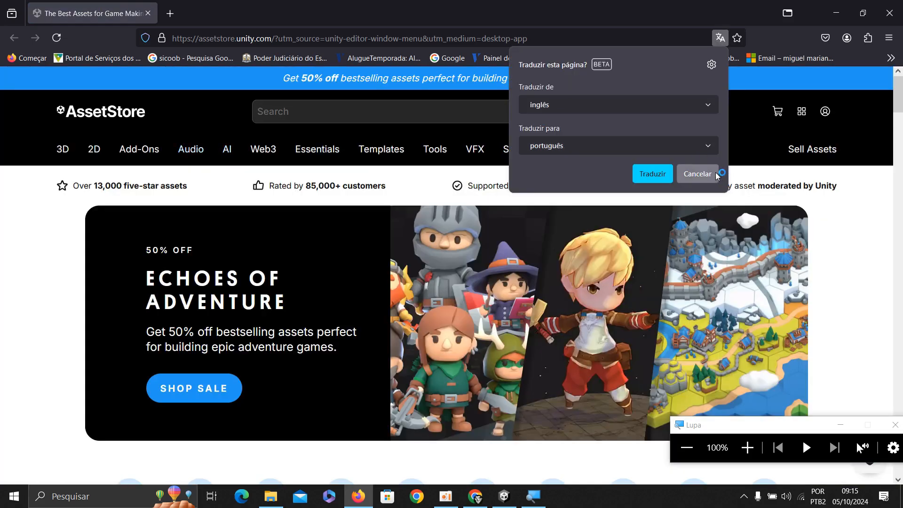
pyautogui.click(698, 174)
# Open the Asset Store's 2D category and look over its featured assets and subcategories
pyautogui.scroll(-5, 476, 207)
pyautogui.scroll(5, 476, 207)
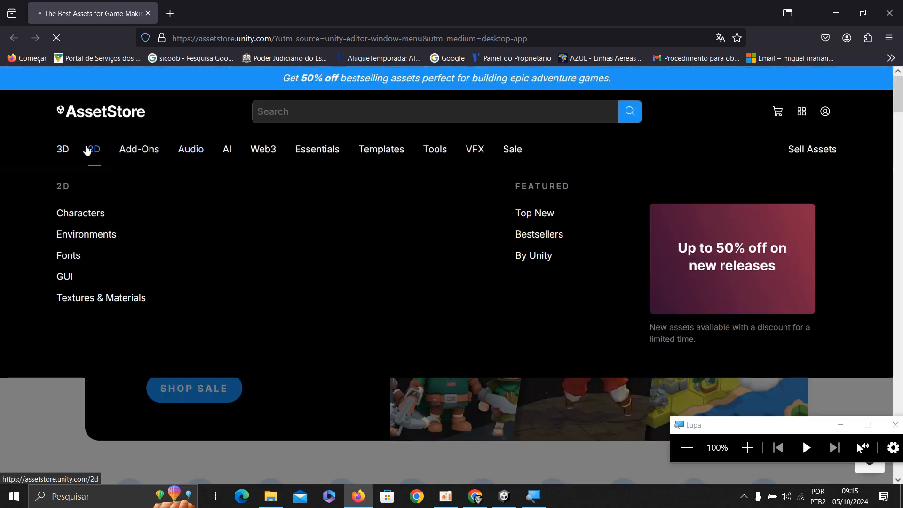
pyautogui.click(87, 150)
pyautogui.scroll(-5, 283, 209)
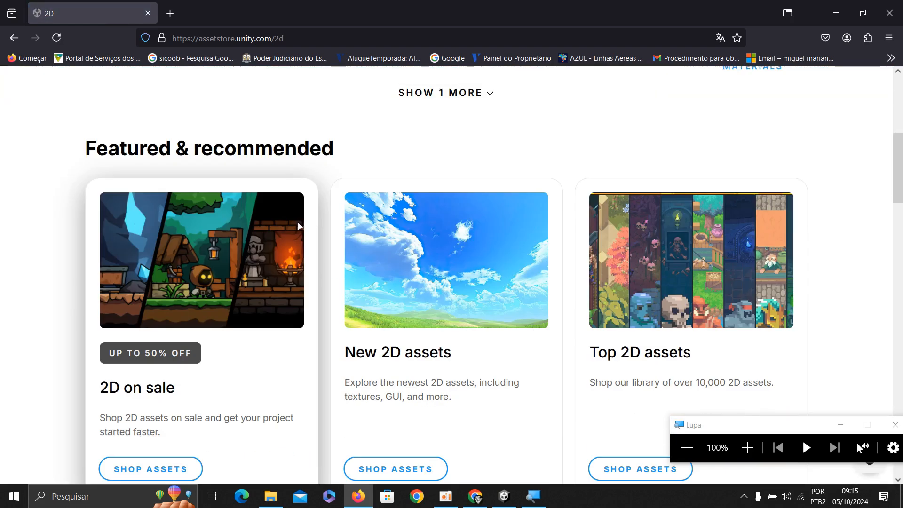
pyautogui.scroll(5, 298, 225)
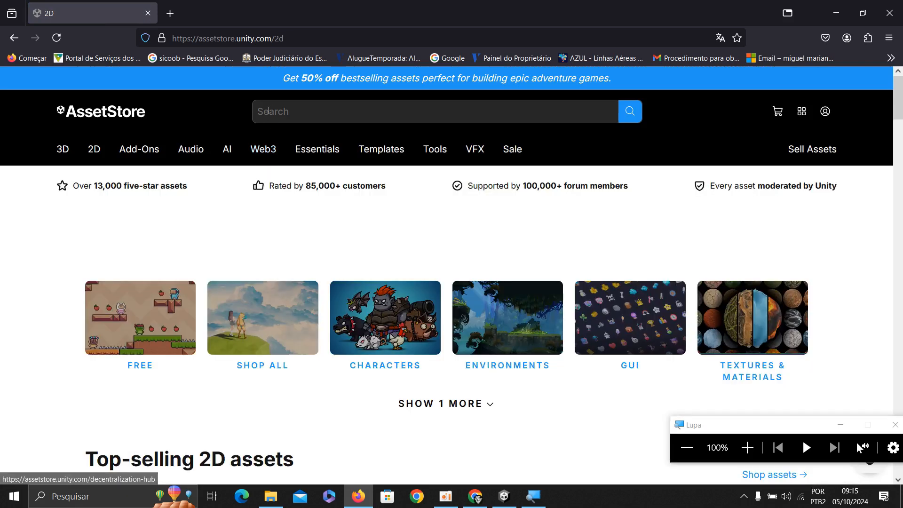
# Search the Asset Store for "tree" and view the results page
pyautogui.click(268, 110)
pyautogui.write('ee')
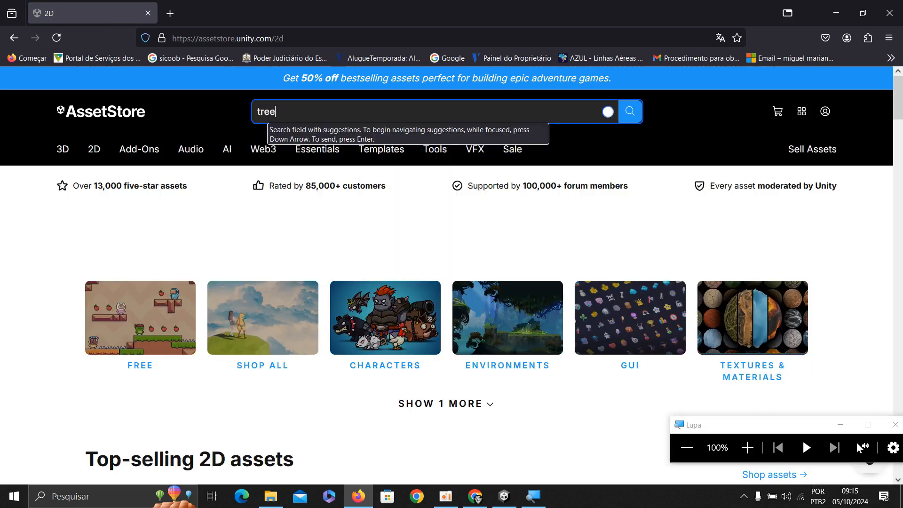
pyautogui.press('Return')
pyautogui.scroll(-3, 332, 185)
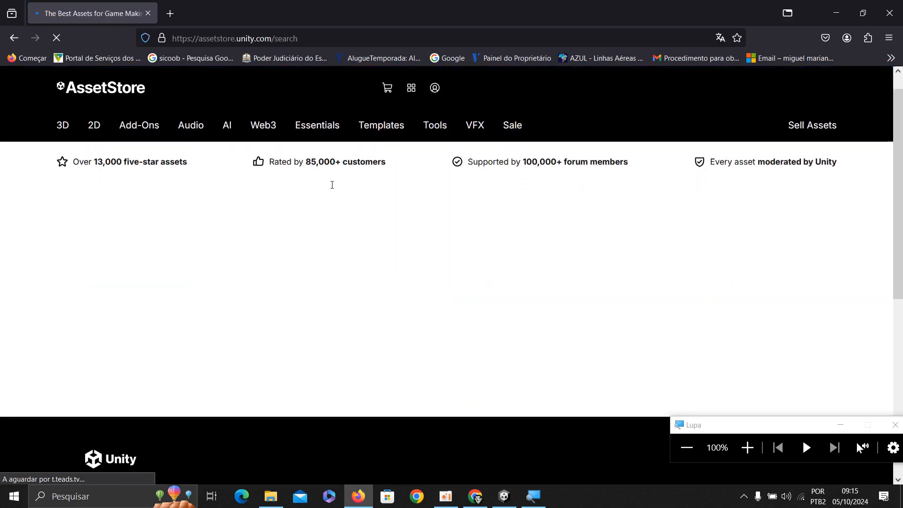